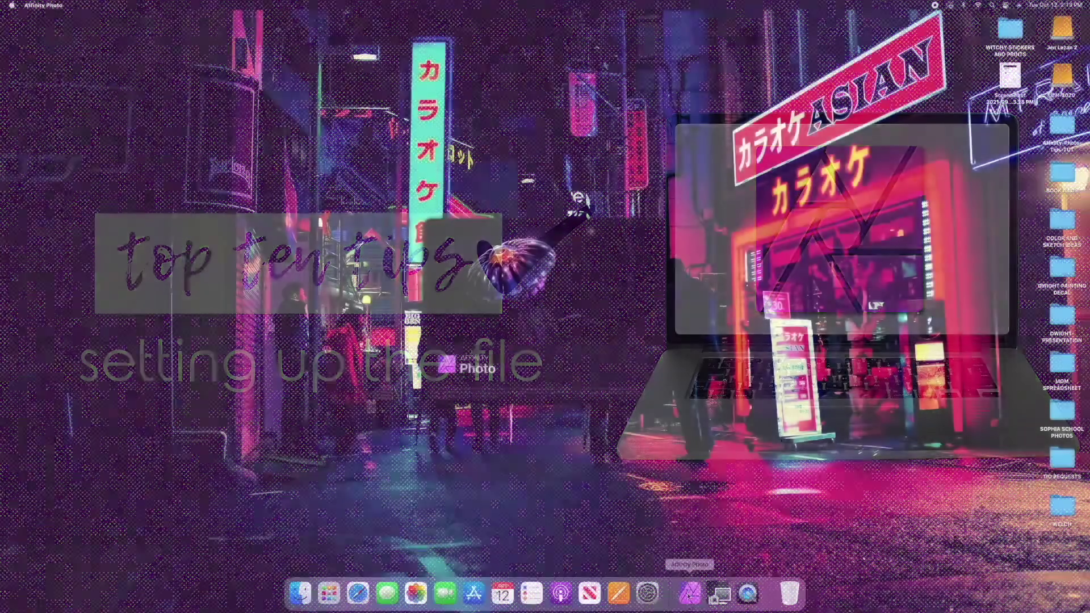
Launch Affinity Photo and widen its window to fill the screen width, with the Character settings shown
{"action": "left_click", "coordinate": [688, 596]}
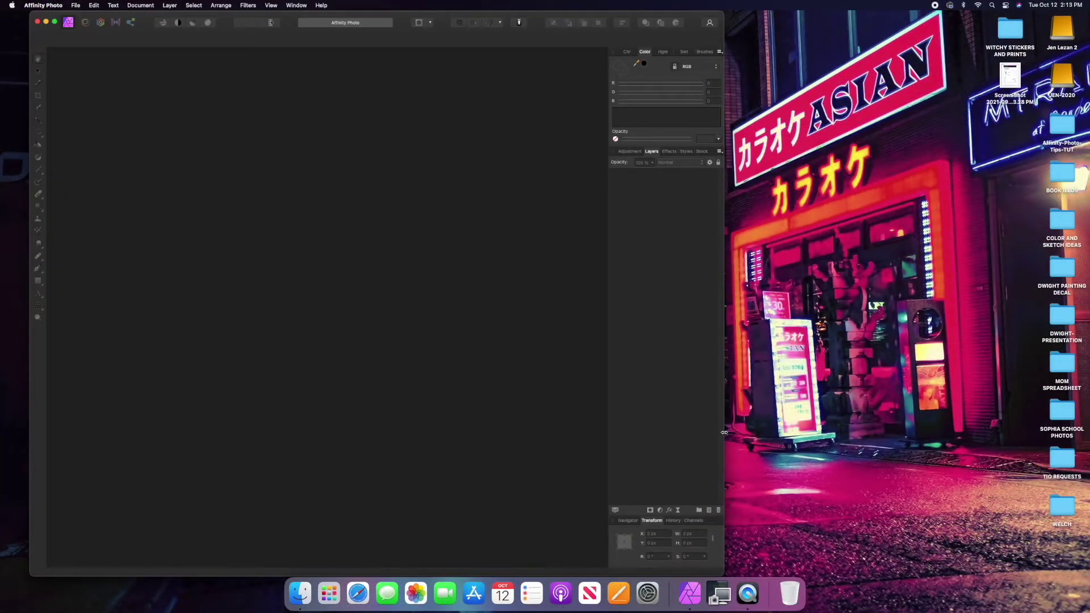
{"action": "left_click_drag", "start_coordinate": [725, 432], "coordinate": [1089, 432]}
{"action": "left_click_drag", "start_coordinate": [30, 21], "coordinate": [4, 21]}
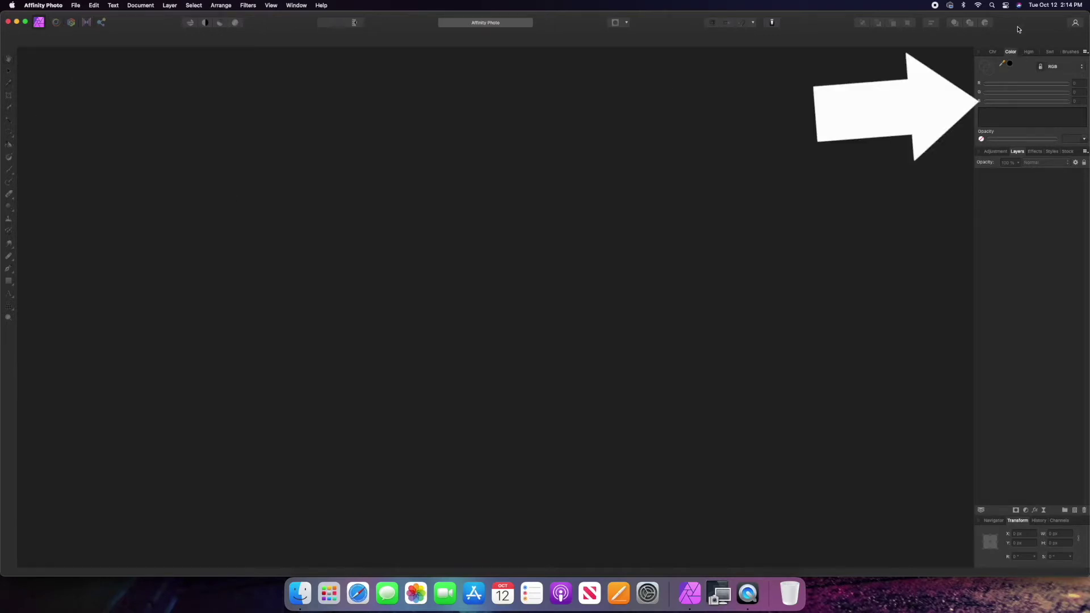
{"action": "left_click", "coordinate": [992, 52]}
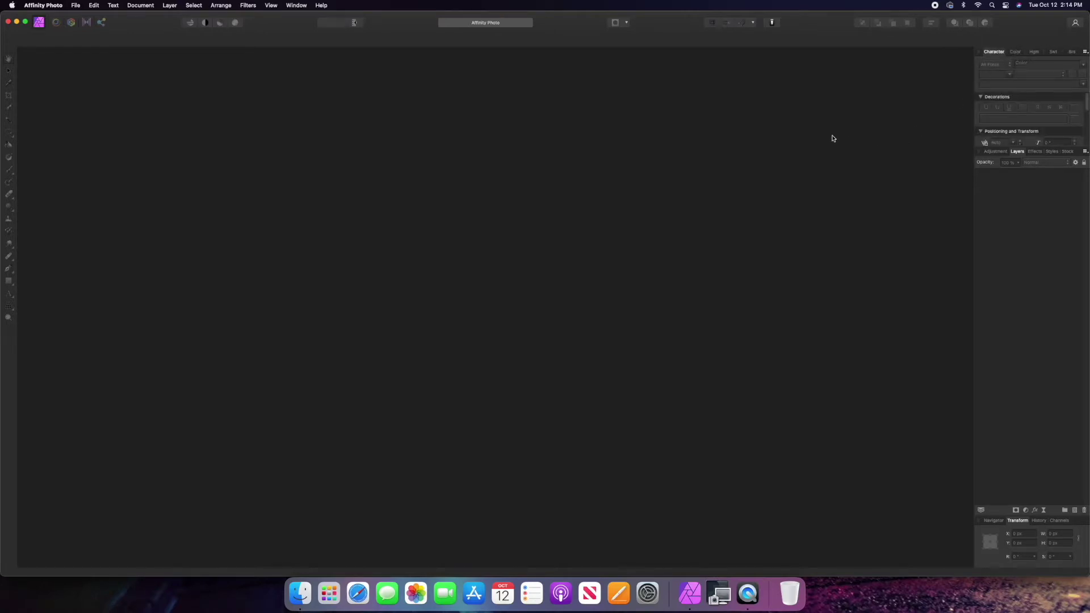
Start a new document measured in inches, 8.5 in wide and 11 in high
{"action": "left_click", "coordinate": [74, 5]}
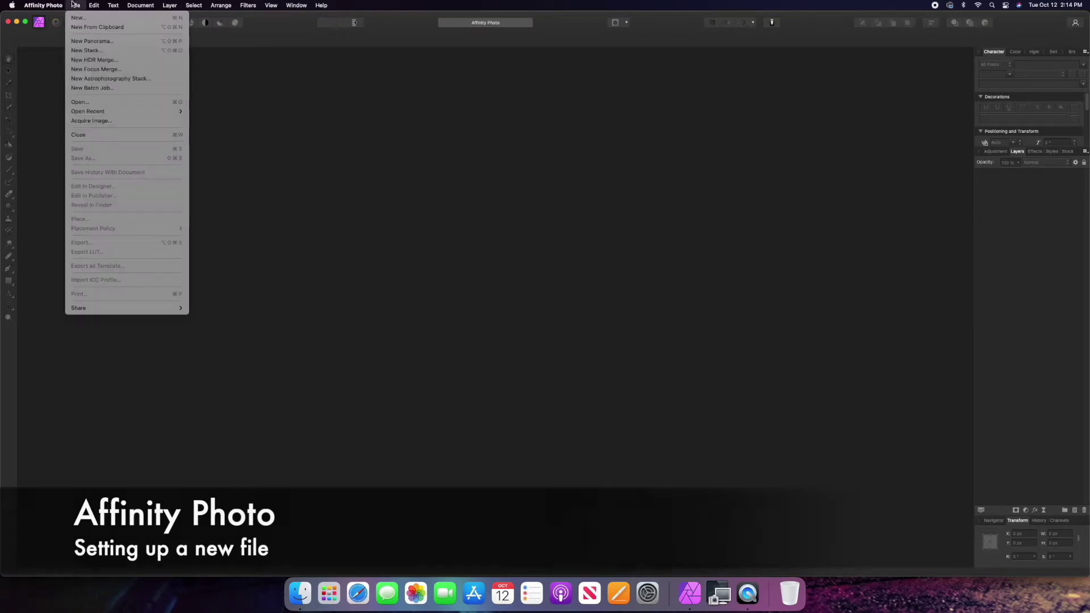
{"action": "left_click", "coordinate": [79, 19]}
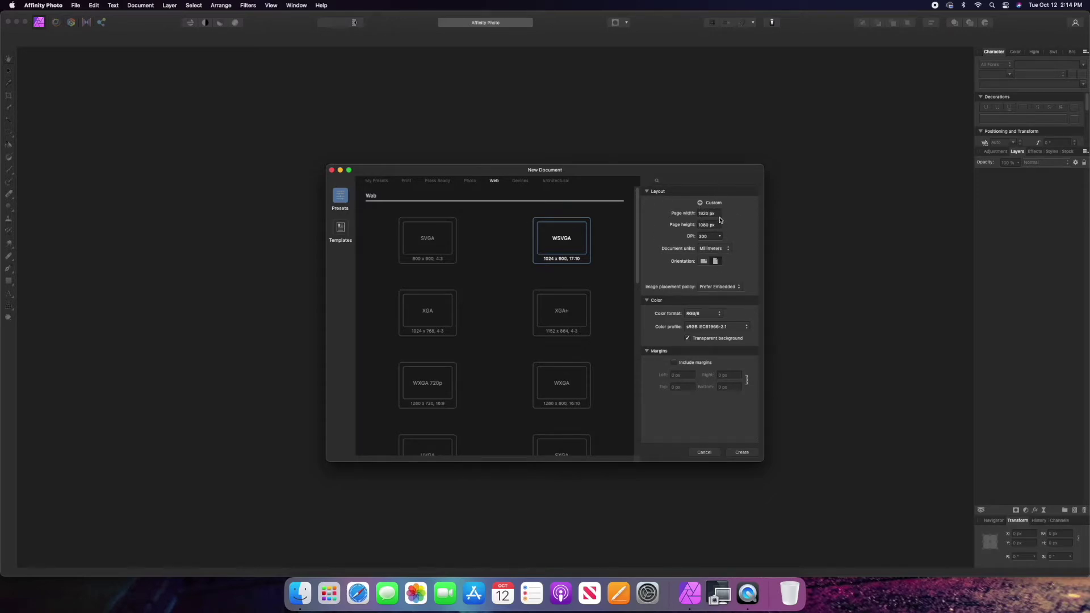
{"action": "left_click", "coordinate": [707, 247]}
{"action": "left_click", "coordinate": [708, 218]}
{"action": "scroll", "coordinate": [705, 214], "scroll_direction": "up", "scroll_amount": 4}
{"action": "left_click", "coordinate": [707, 226]}
{"action": "type", "text": "11"}
{"action": "key", "text": "Return"}
Keep the RGB/8 color format and create the document
{"action": "left_click", "coordinate": [703, 315]}
{"action": "left_click", "coordinate": [703, 313]}
{"action": "left_click", "coordinate": [704, 314]}
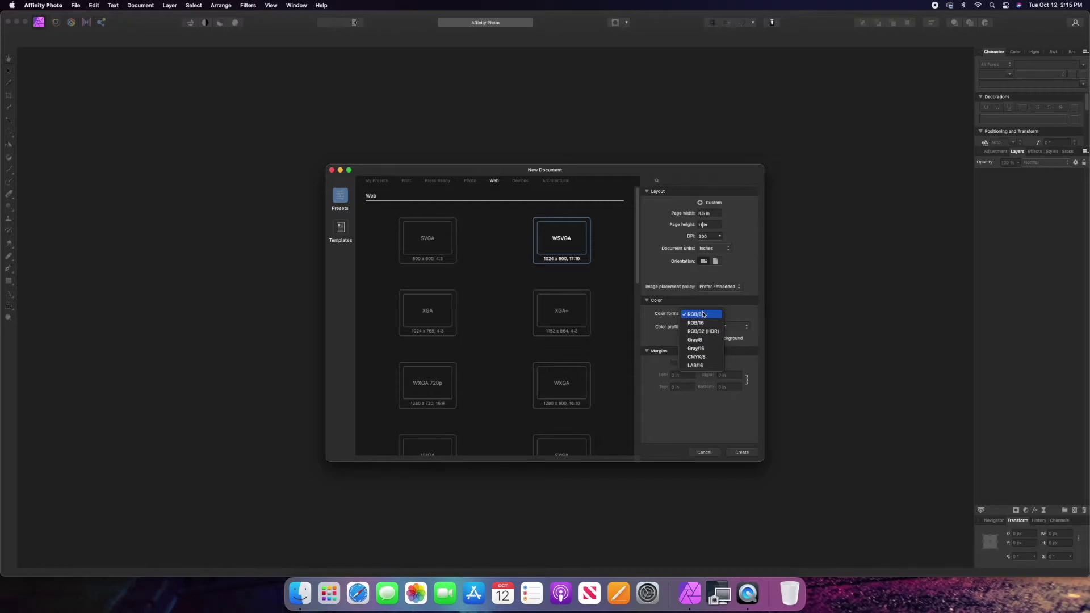
{"action": "left_click", "coordinate": [738, 313]}
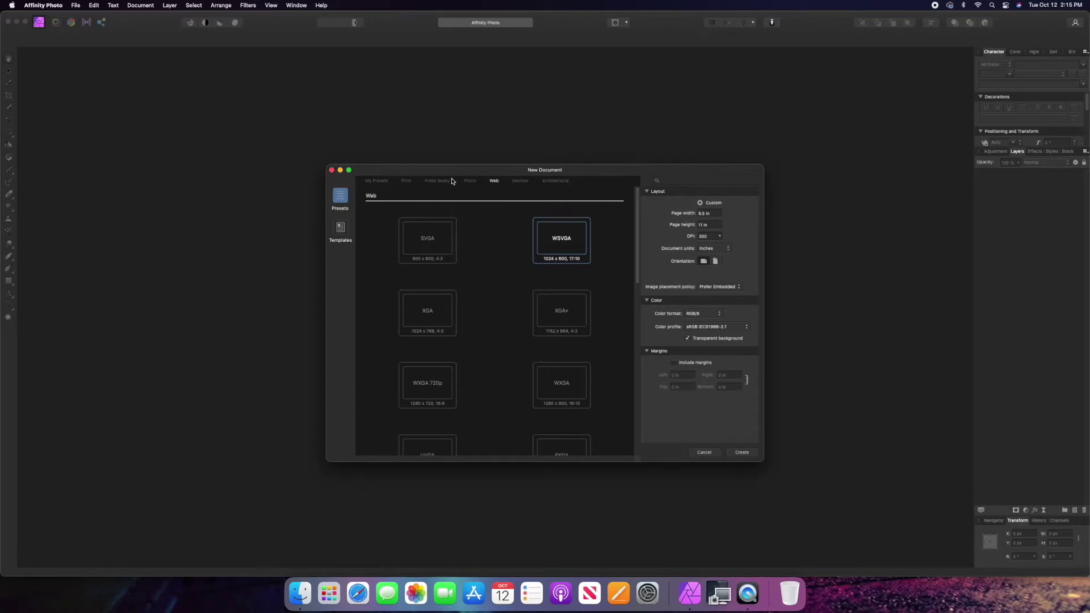
{"action": "left_click", "coordinate": [742, 452]}
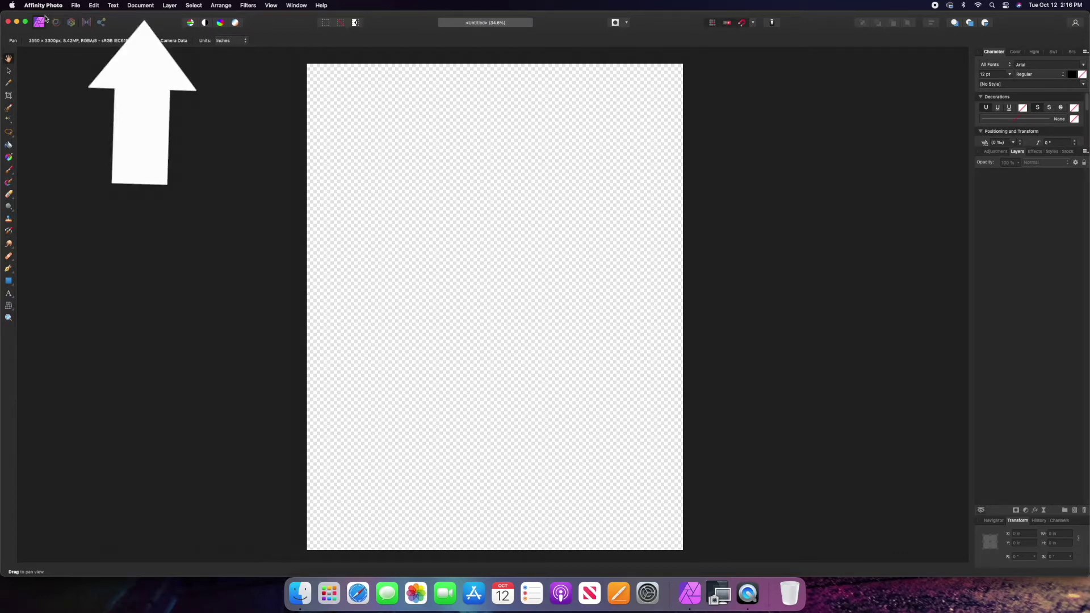
Look through the editing, document, layer and view commands, including the Guides settings
{"action": "left_click", "coordinate": [76, 5]}
{"action": "mouse_move", "coordinate": [94, 5]}
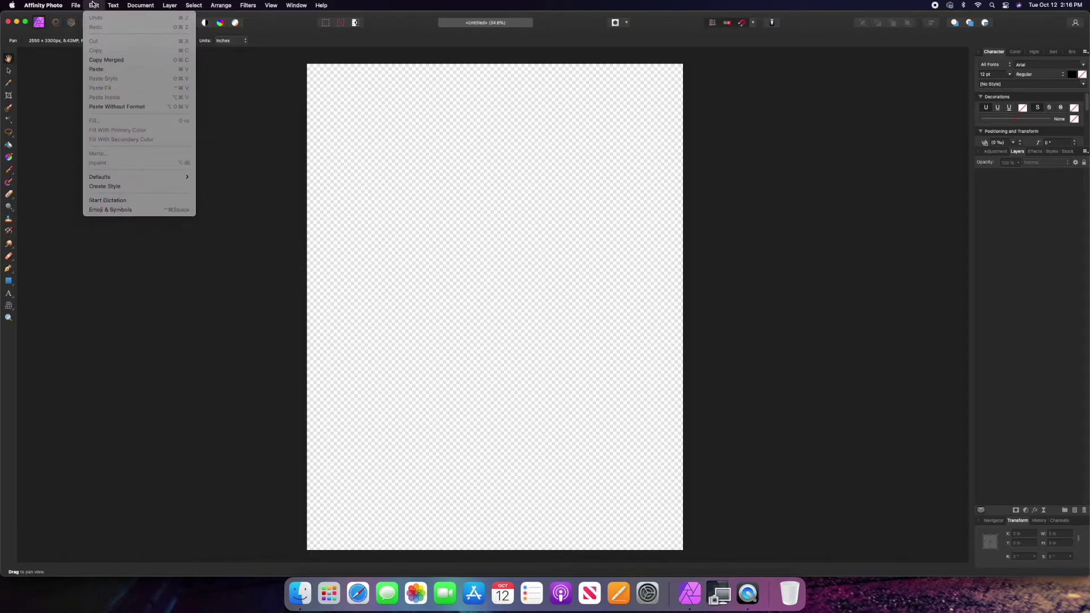
{"action": "left_click", "coordinate": [93, 5]}
{"action": "left_click", "coordinate": [146, 4]}
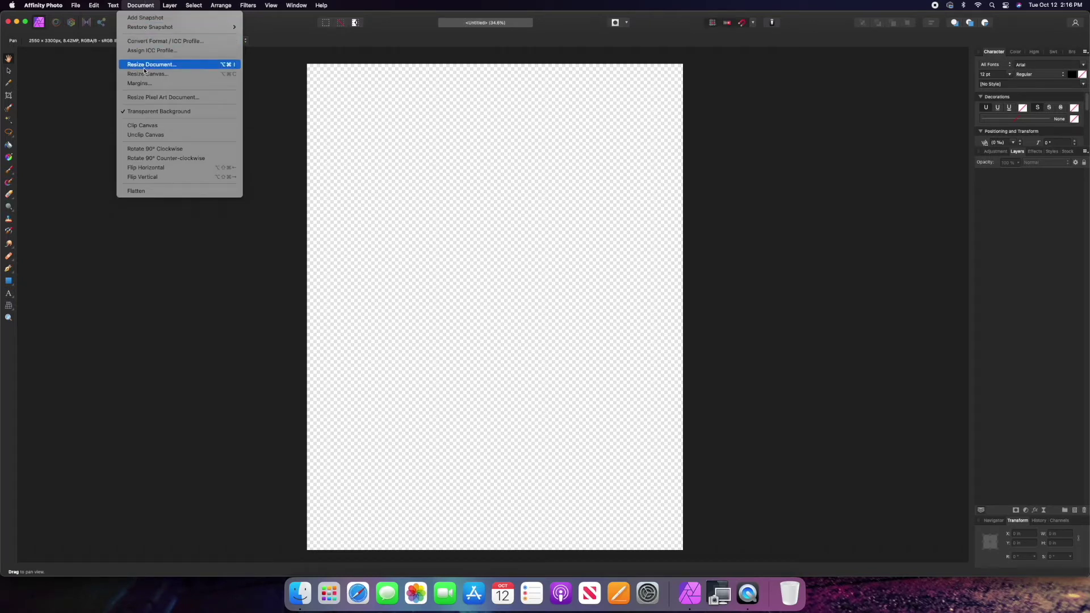
{"action": "left_click", "coordinate": [168, 4]}
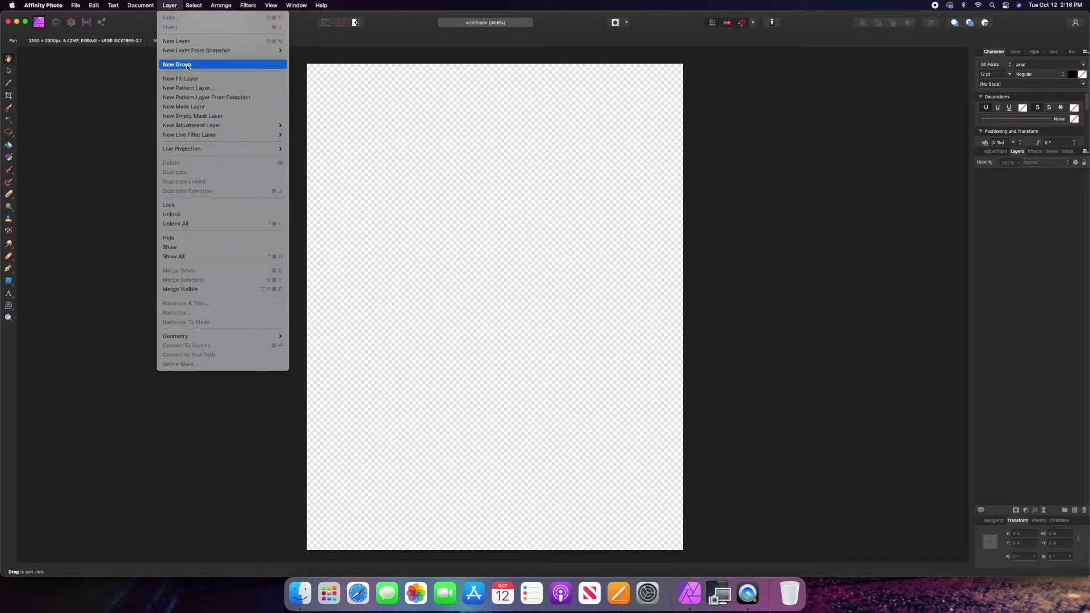
{"action": "mouse_move", "coordinate": [203, 3]}
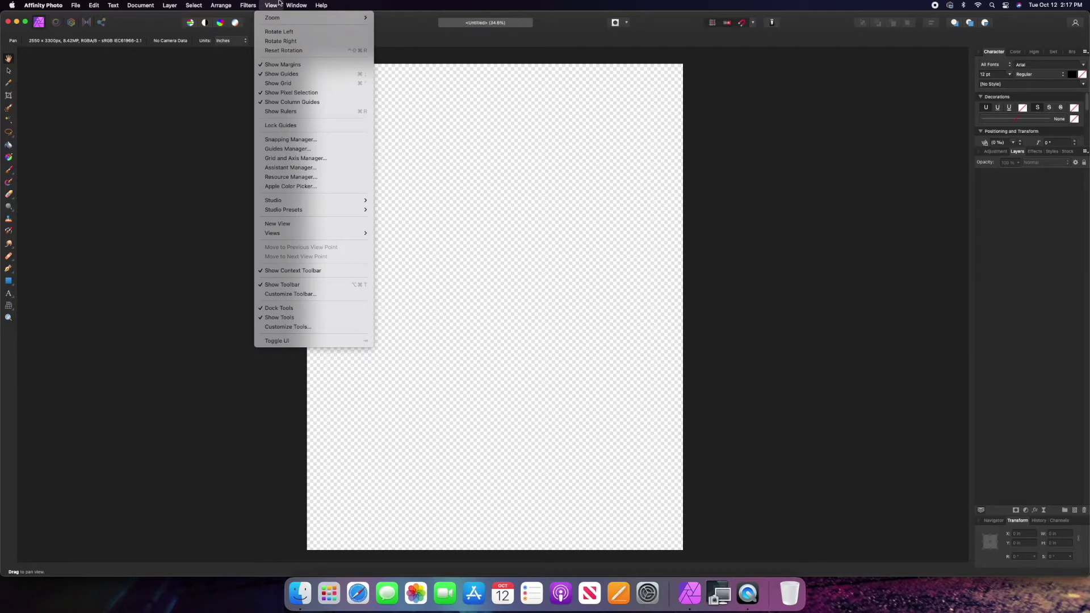
{"action": "left_click", "coordinate": [289, 150]}
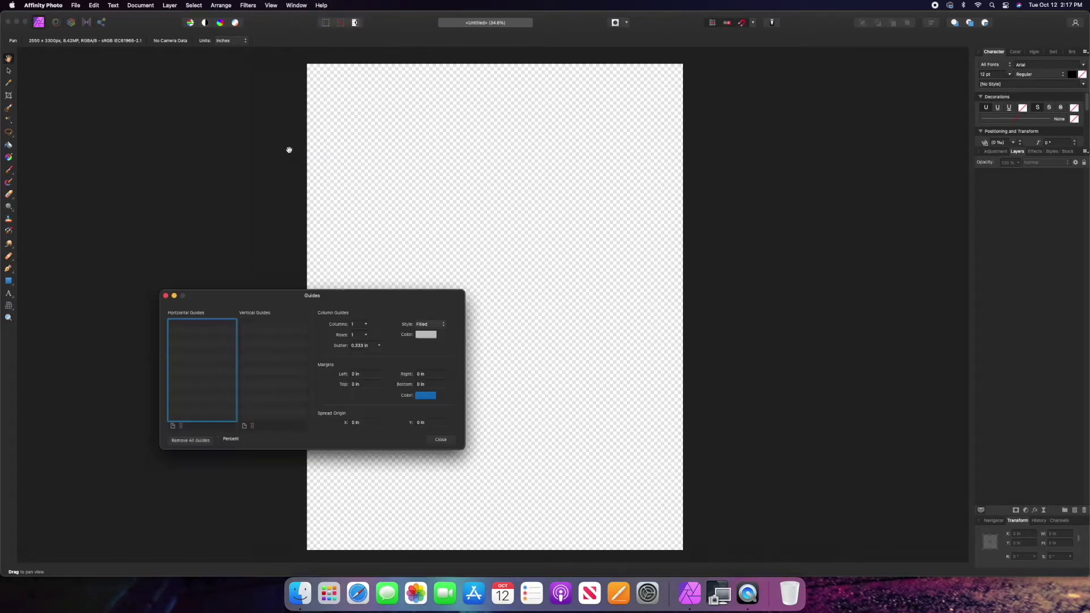
{"action": "left_click", "coordinate": [440, 439]}
{"action": "left_click", "coordinate": [298, 5]}
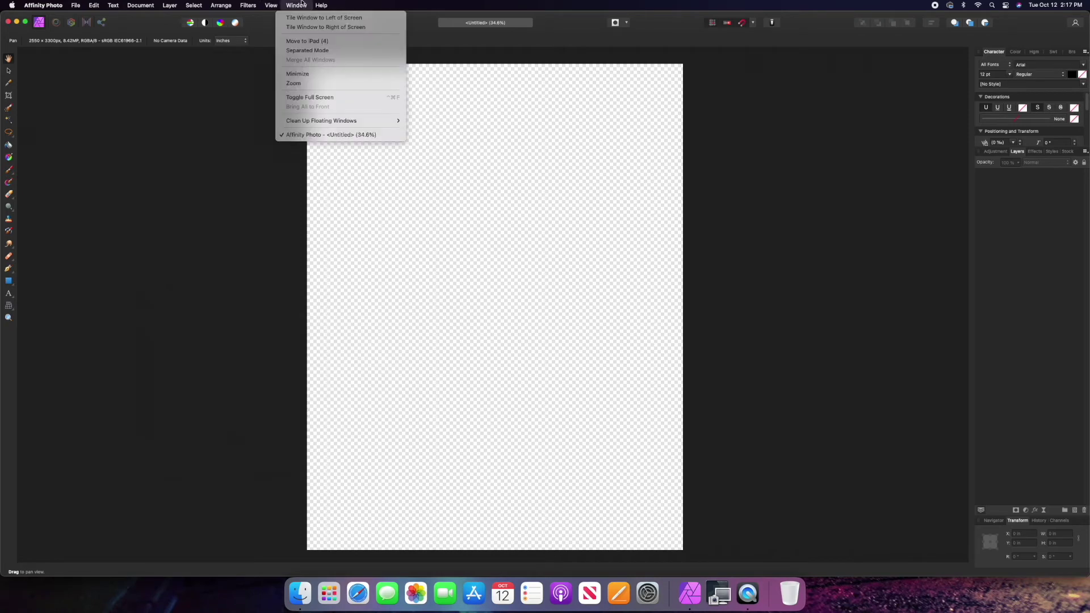
{"action": "mouse_move", "coordinate": [271, 6]}
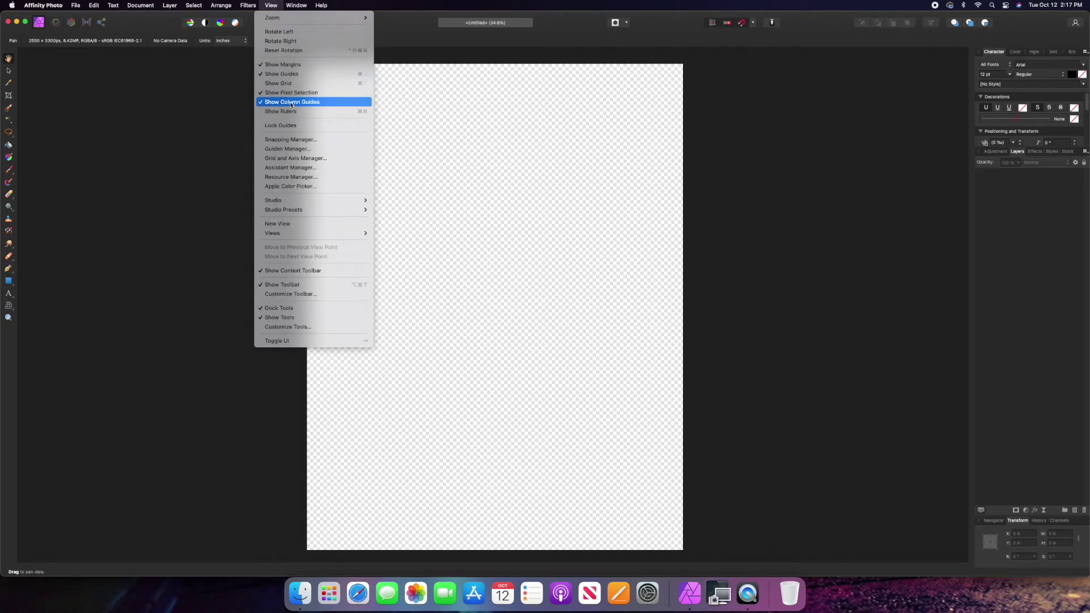
{"action": "mouse_move", "coordinate": [346, 200]}
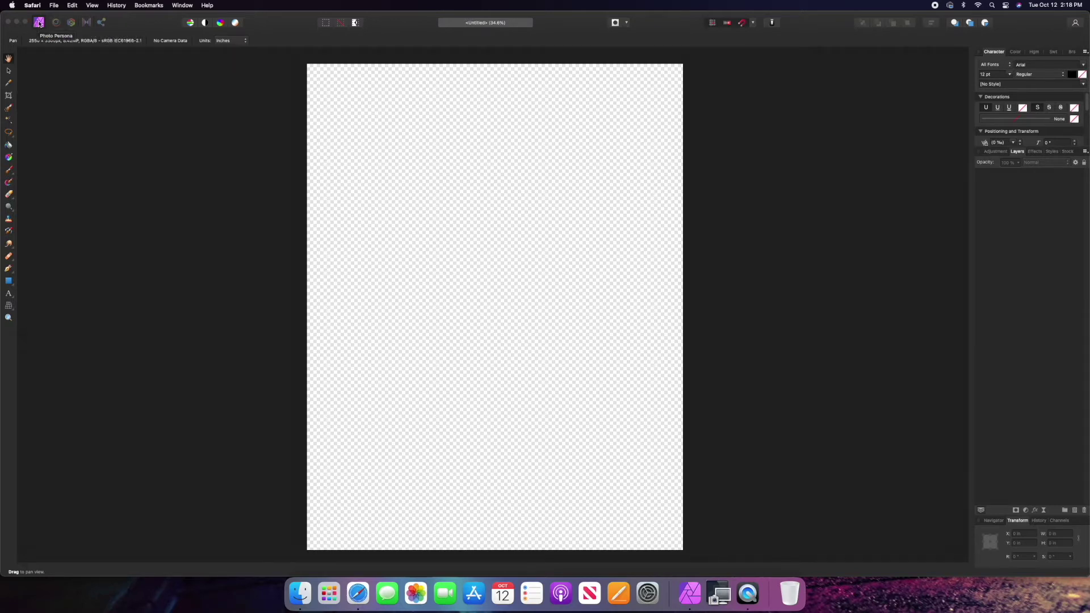
Cover the page with a white rectangle about 9.07 by 11.11 in and try a brush stroke on it, then undo the stroke
{"action": "left_click", "coordinate": [9, 281]}
{"action": "mouse_move", "coordinate": [301, 63]}
{"action": "left_mouse_down"}
{"action": "mouse_move", "coordinate": [648, 539]}
{"action": "mouse_move", "coordinate": [707, 550]}
{"action": "left_mouse_up"}
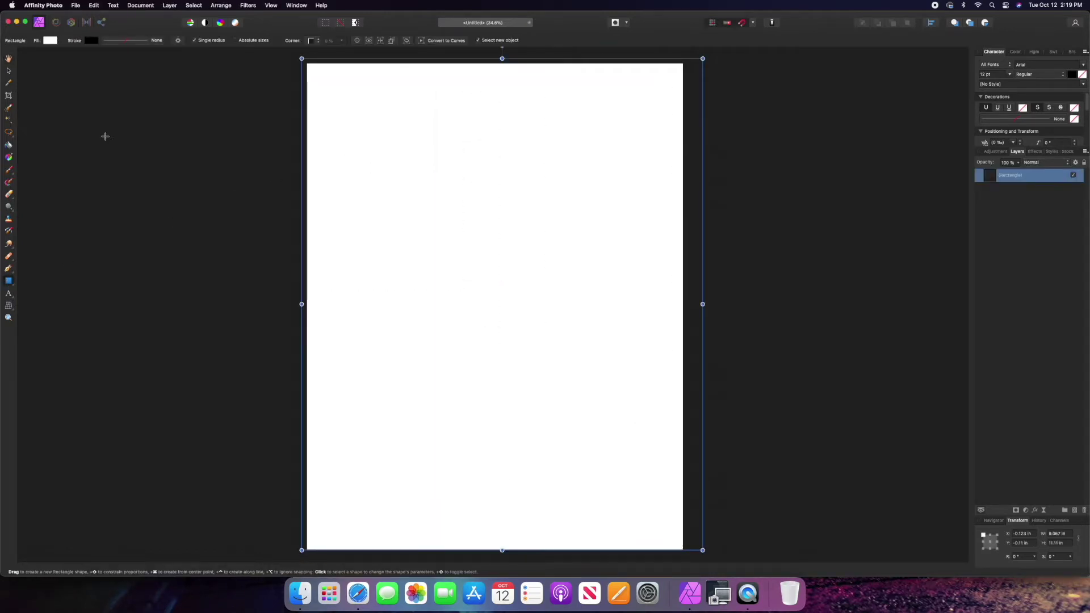
{"action": "key", "text": "e"}
{"action": "left_click", "coordinate": [9, 181]}
{"action": "mouse_move", "coordinate": [493, 159]}
{"action": "left_mouse_down"}
{"action": "mouse_move", "coordinate": [365, 238]}
{"action": "mouse_move", "coordinate": [479, 336]}
{"action": "mouse_move", "coordinate": [401, 307]}
{"action": "mouse_move", "coordinate": [441, 262]}
{"action": "left_mouse_up"}
{"action": "key", "text": "super+z"}
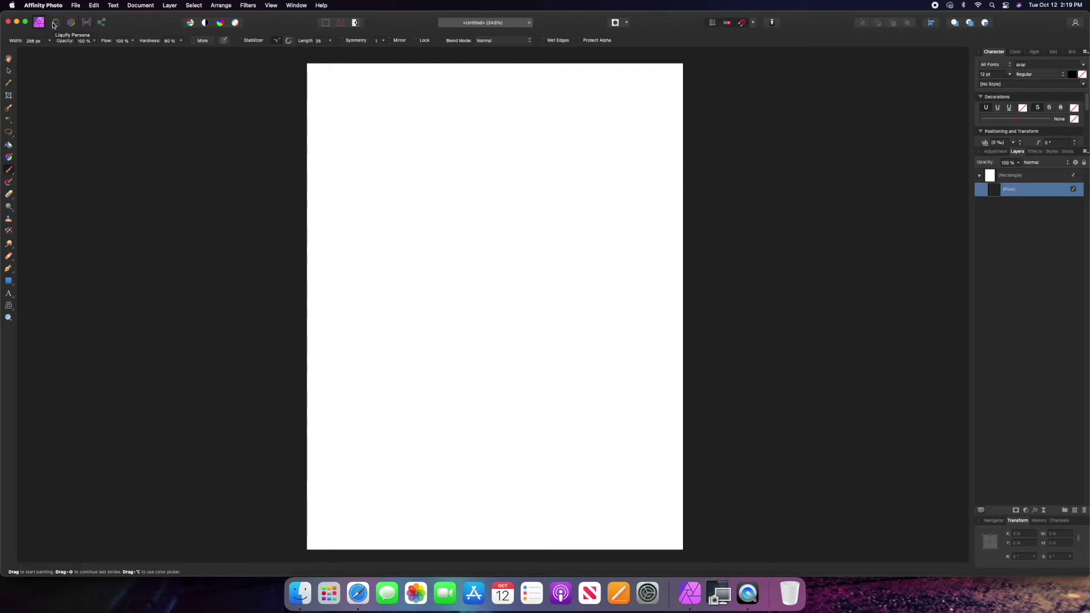
Look at the Liquify, Develop and Export personas and return to the Photo persona
{"action": "left_click", "coordinate": [56, 24]}
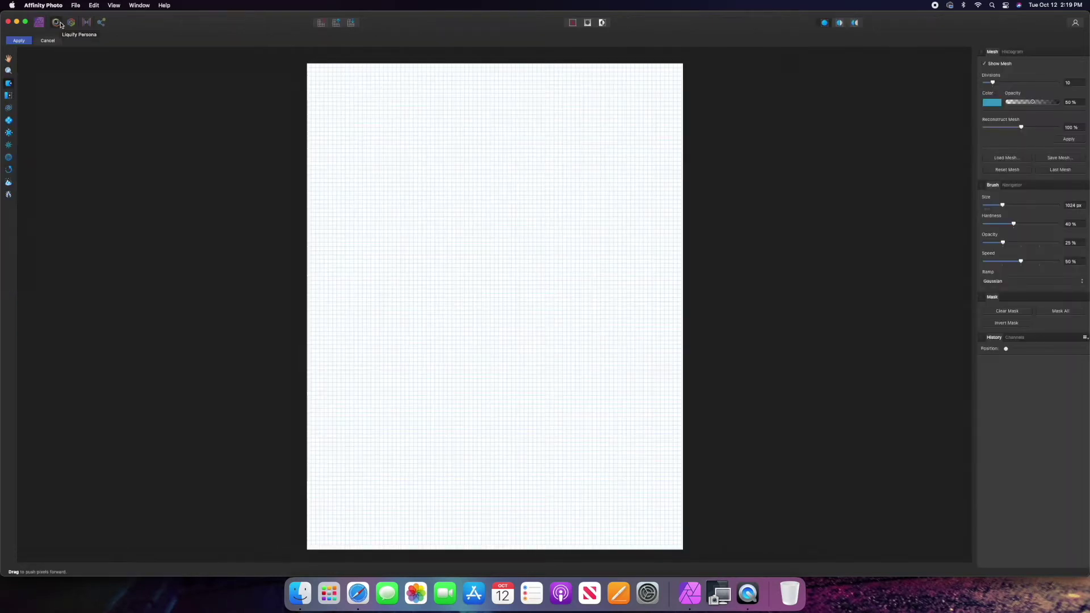
{"action": "left_click", "coordinate": [71, 23]}
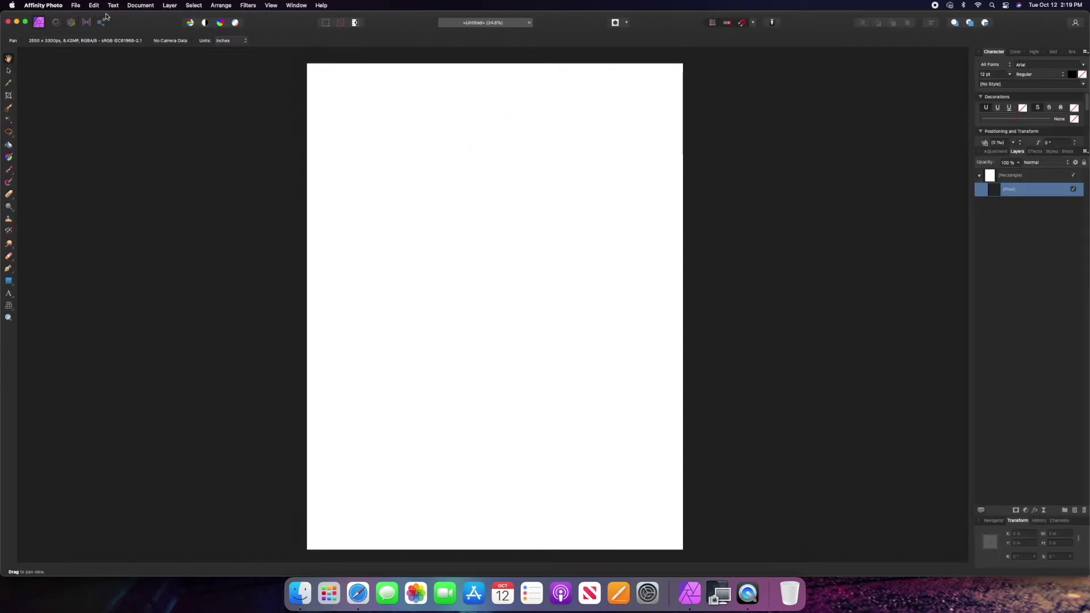
{"action": "left_click", "coordinate": [102, 23]}
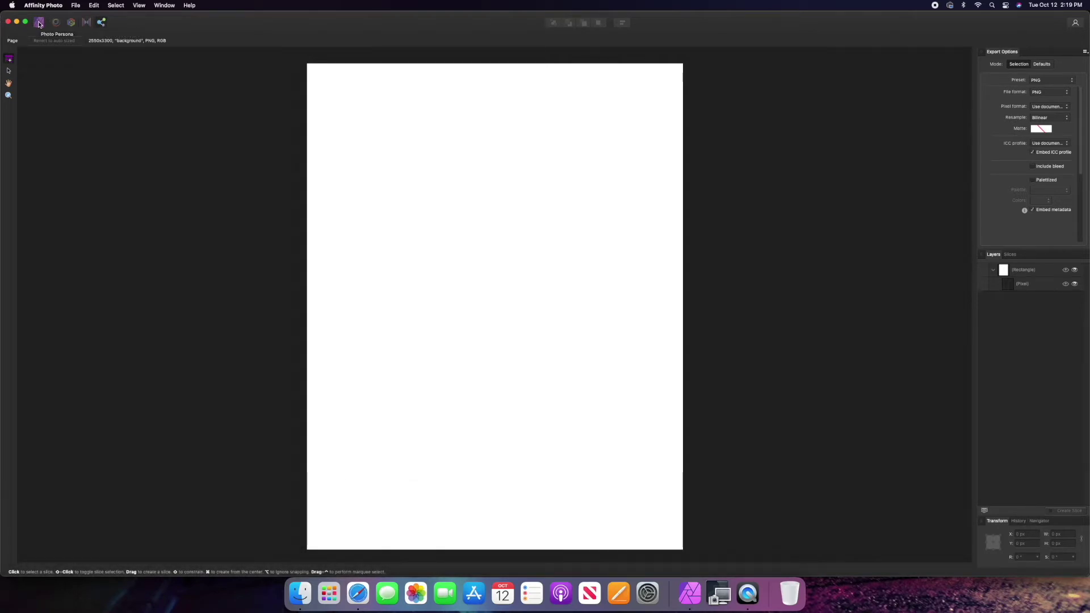
{"action": "left_click", "coordinate": [39, 23]}
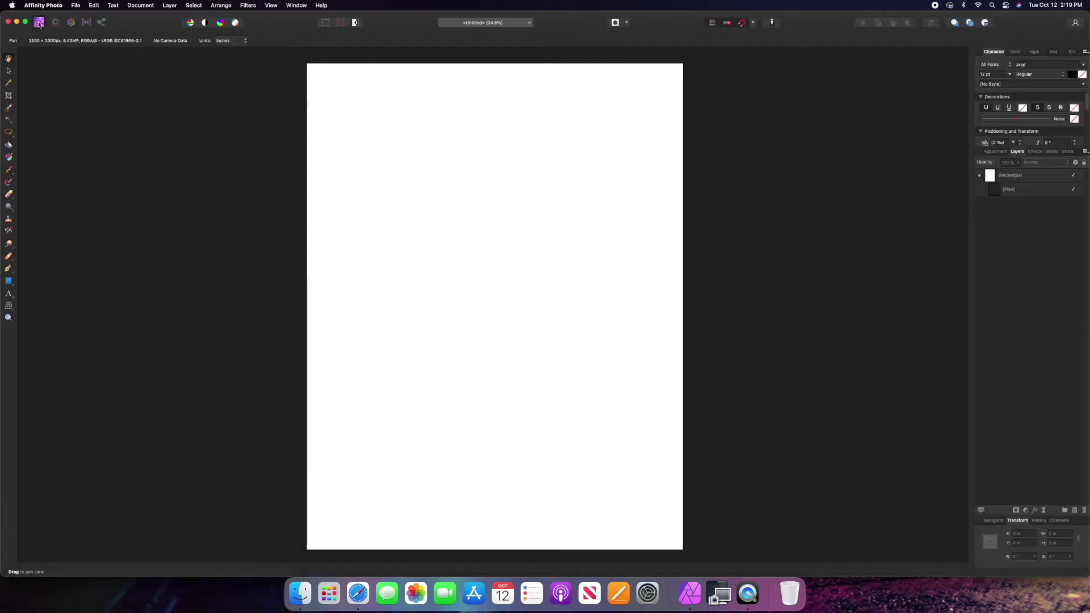
Delete the white rectangle covering the page
{"action": "left_click", "coordinate": [8, 70]}
{"action": "left_click", "coordinate": [403, 224]}
{"action": "key", "text": "Delete"}
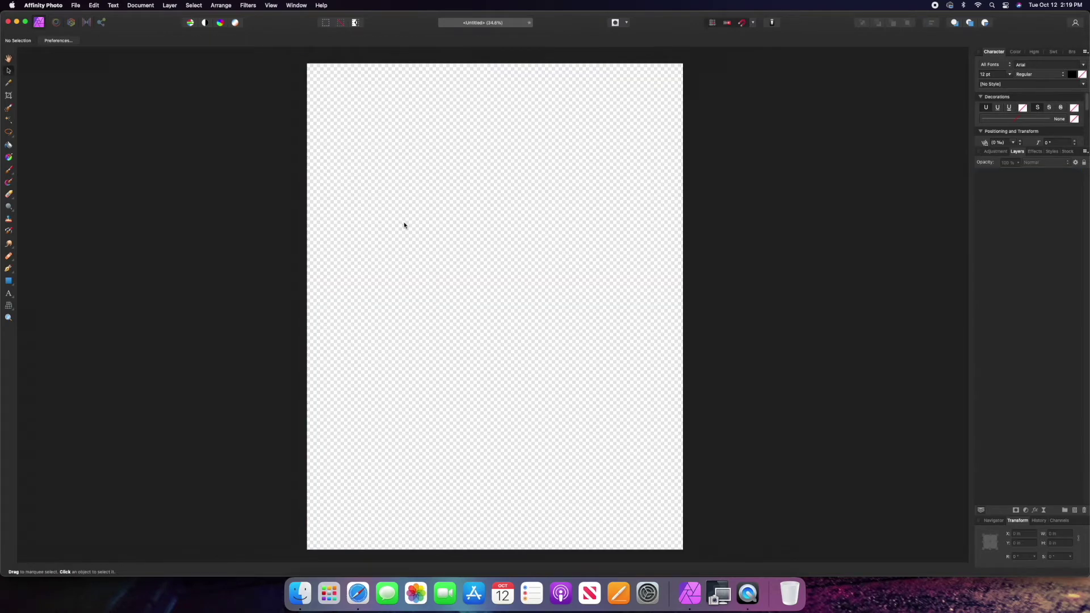
Draw a heart about 2.5 in wide and 2.4 in high in the upper-left part of the page
{"action": "left_click", "coordinate": [9, 282]}
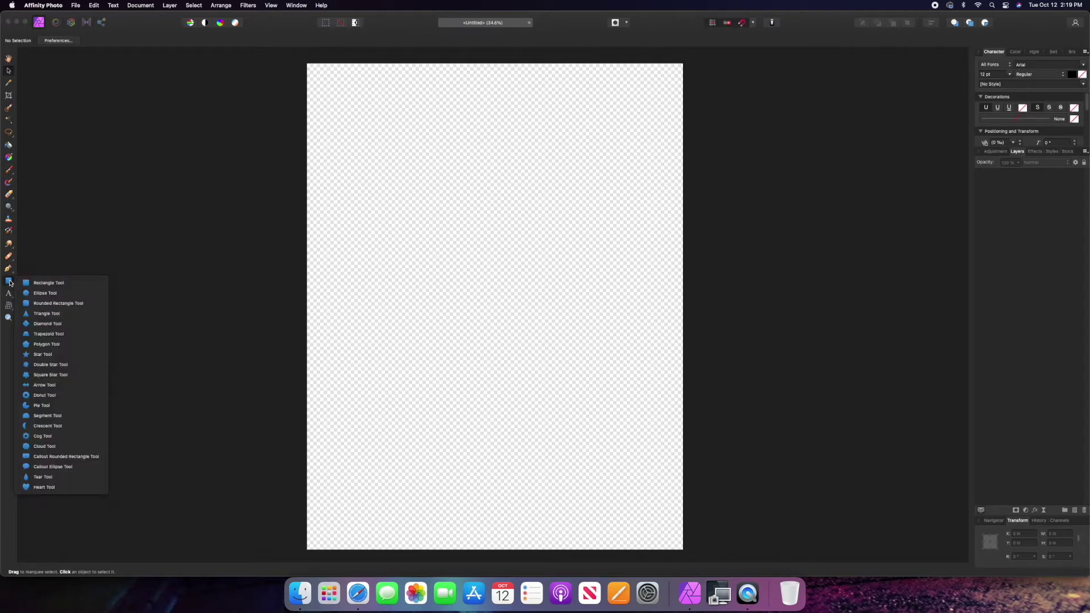
{"action": "left_click", "coordinate": [9, 282]}
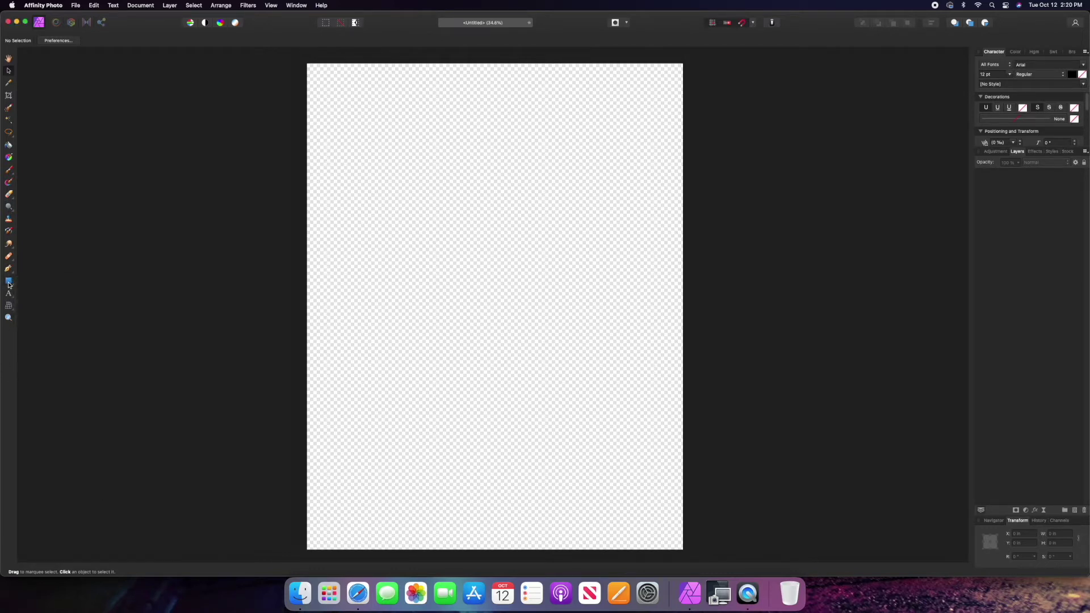
{"action": "left_click", "coordinate": [9, 283]}
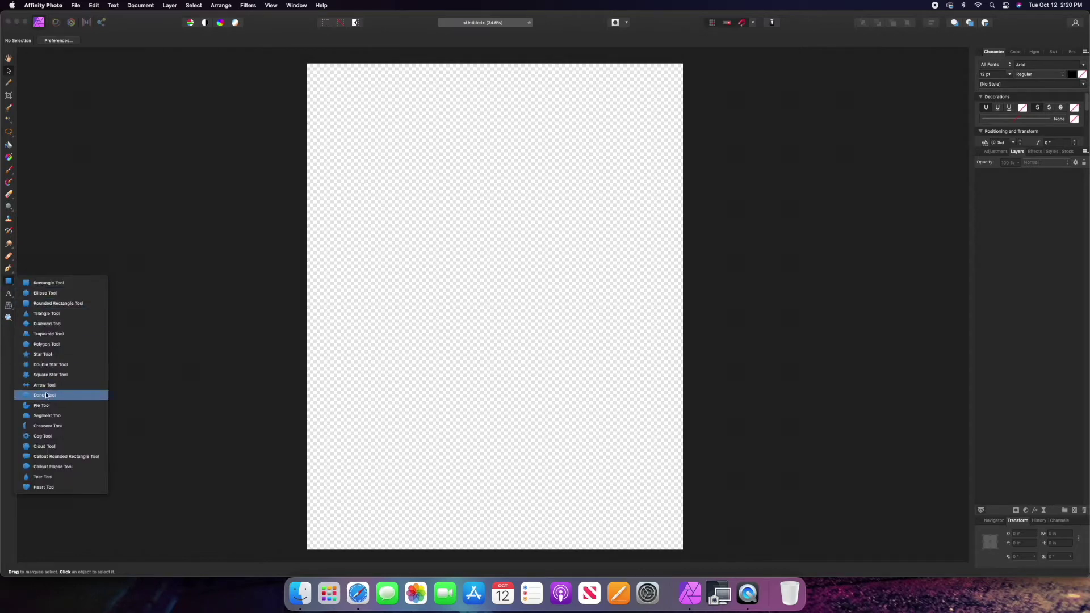
{"action": "left_click", "coordinate": [55, 486]}
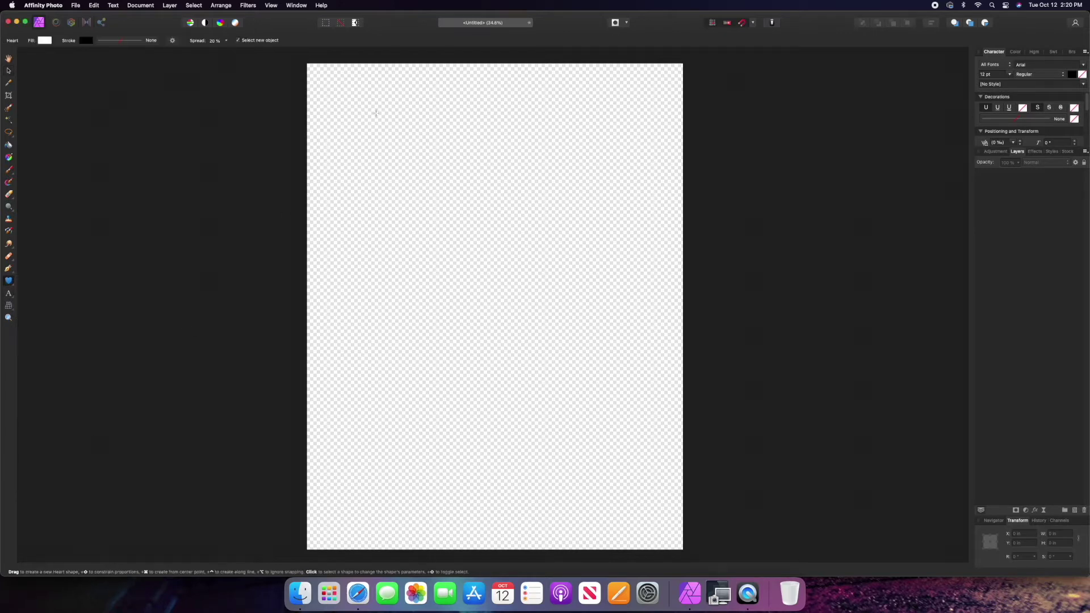
{"action": "left_click_drag", "start_coordinate": [359, 144], "coordinate": [470, 249]}
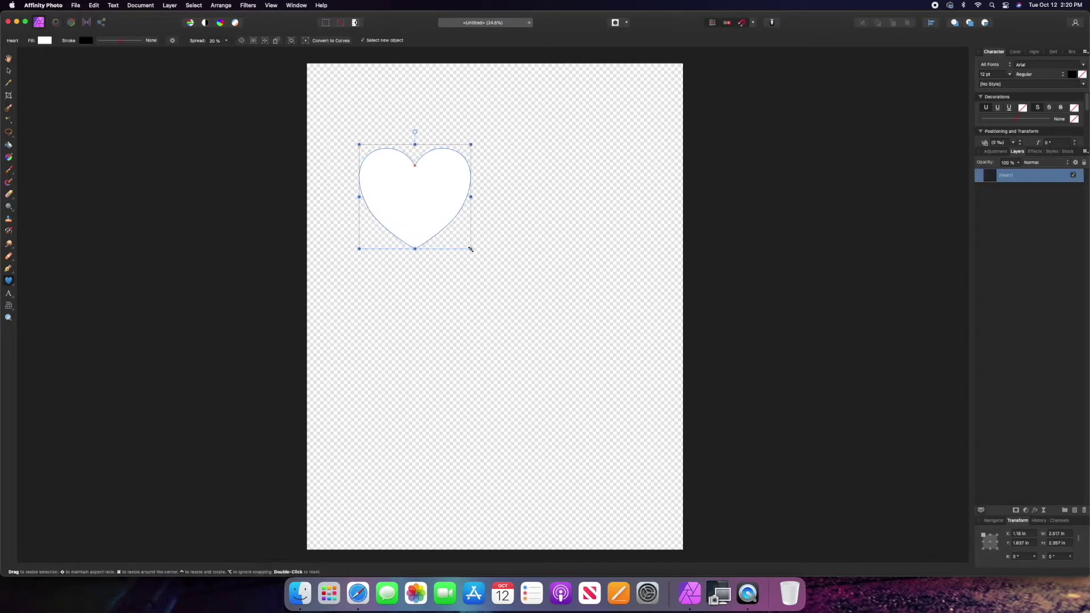
Fill the heart with dark red, using RGB values of about 136, 48 and 52
{"action": "left_click", "coordinate": [10, 72]}
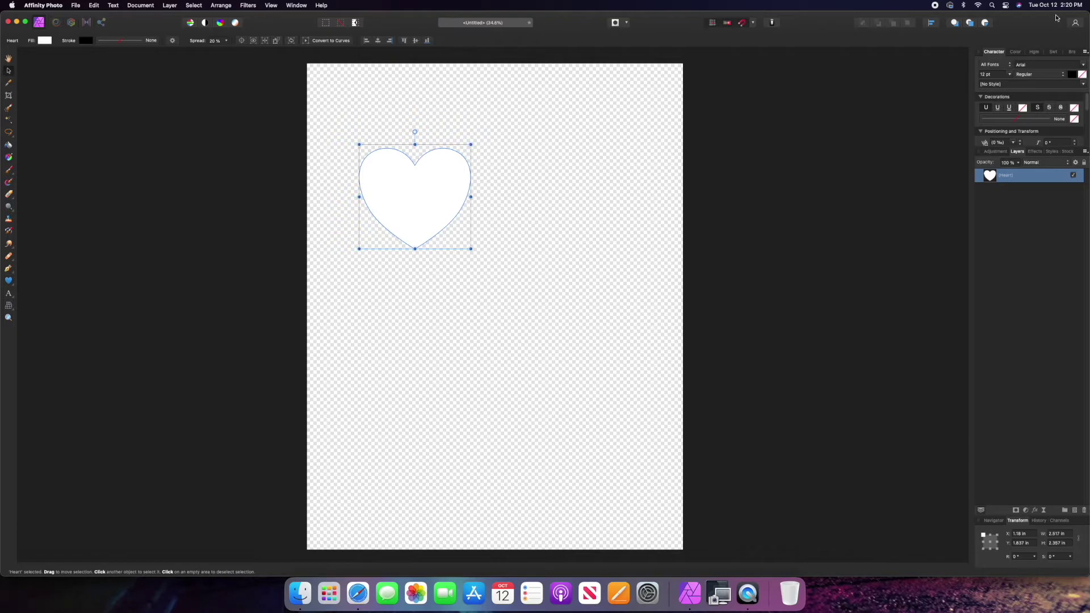
{"action": "left_click", "coordinate": [1015, 51]}
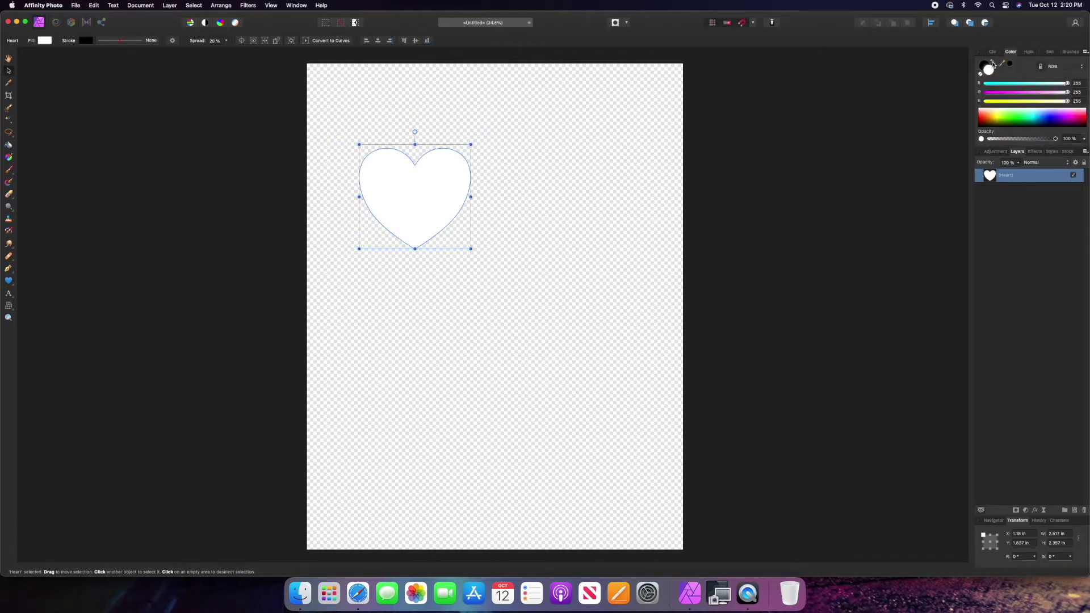
{"action": "mouse_move", "coordinate": [1005, 84]}
{"action": "left_mouse_down"}
{"action": "mouse_move", "coordinate": [1030, 84]}
{"action": "mouse_move", "coordinate": [1002, 99]}
{"action": "left_mouse_up"}
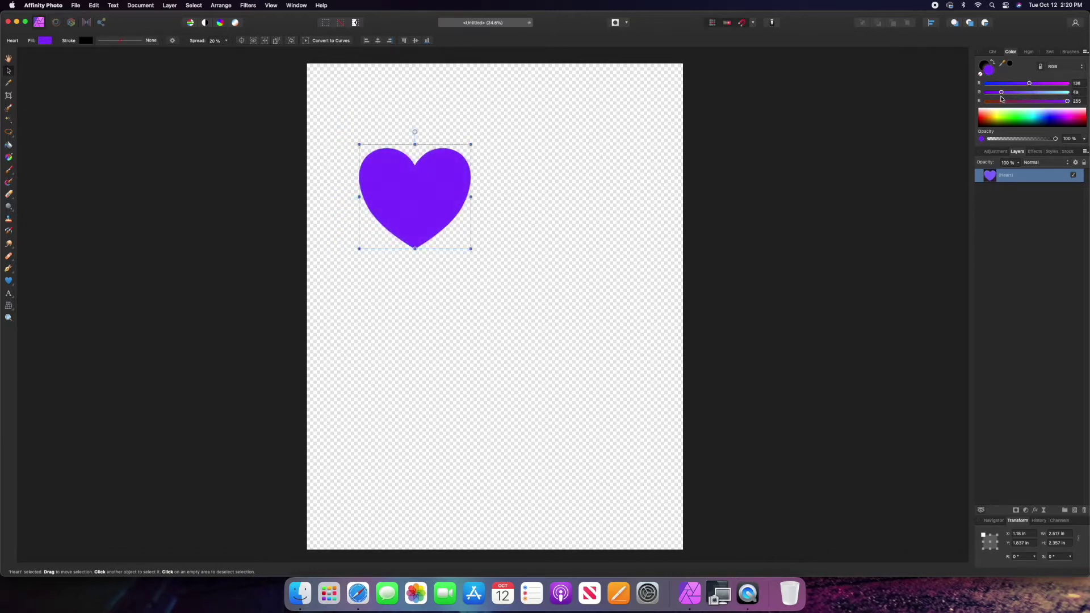
{"action": "left_click", "coordinate": [1002, 101]}
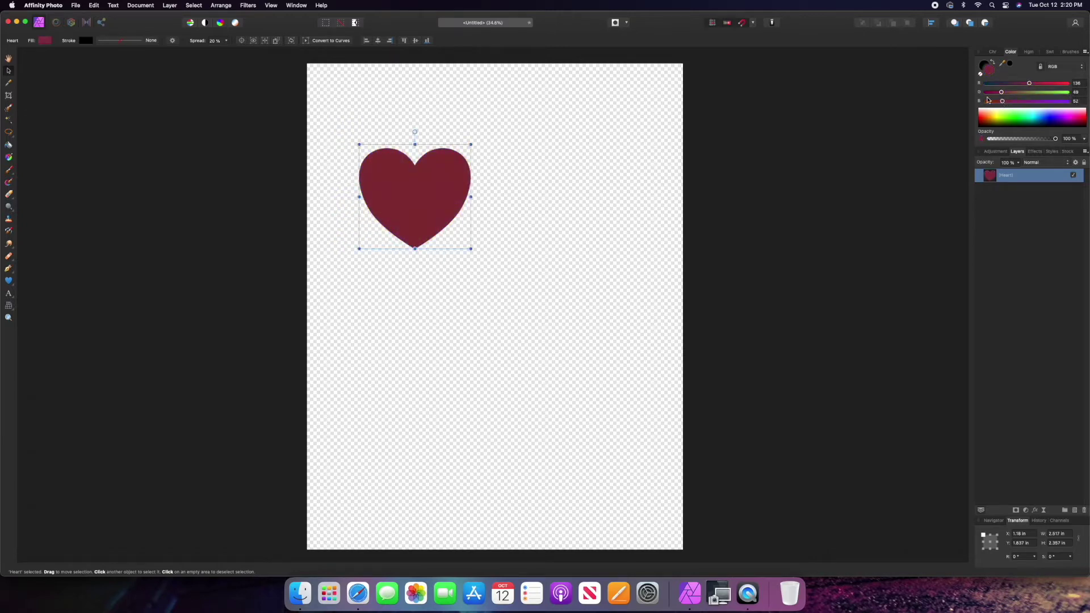
Duplicate the dark red heart into a grid of two columns and three rows
{"action": "left_click_drag", "start_coordinate": [451, 180], "coordinate": [581, 145]}
{"action": "key", "text": "super+j"}
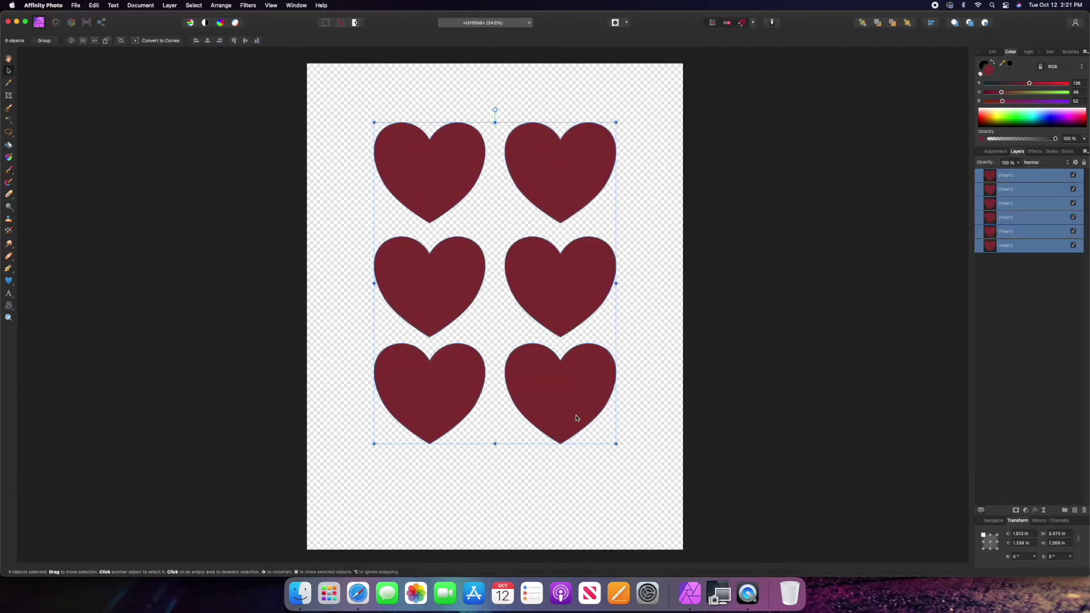
{"action": "left_click", "coordinate": [633, 438]}
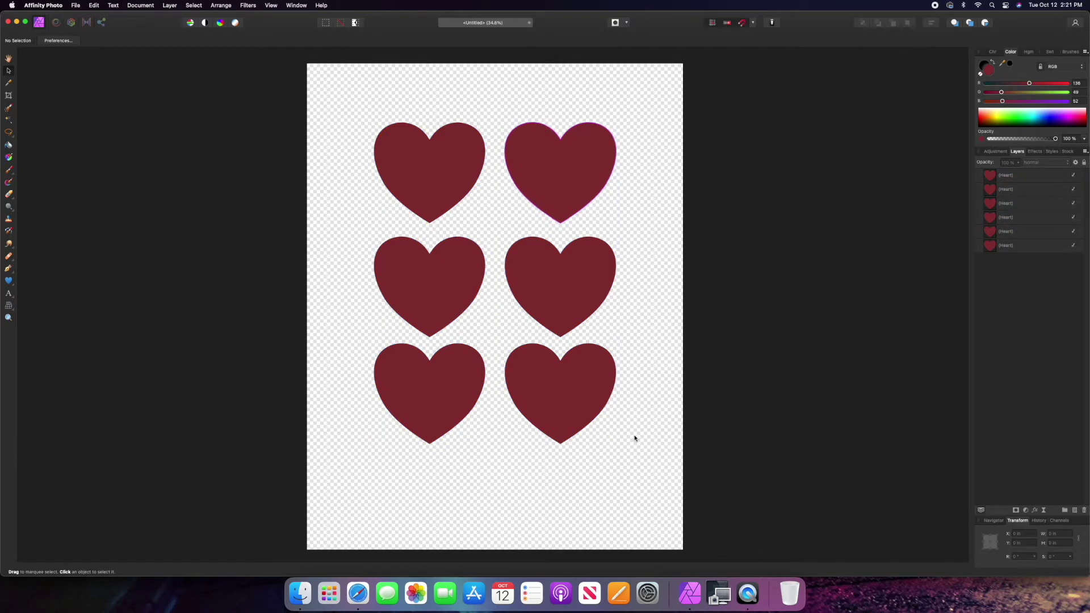
Select all six hearts and move them up nearer the page's top edge
{"action": "left_click_drag", "start_coordinate": [332, 124], "coordinate": [670, 443]}
{"action": "left_click", "coordinate": [357, 91]}
{"action": "left_click_drag", "start_coordinate": [357, 92], "coordinate": [736, 477]}
{"action": "left_click_drag", "start_coordinate": [522, 372], "coordinate": [516, 335]}
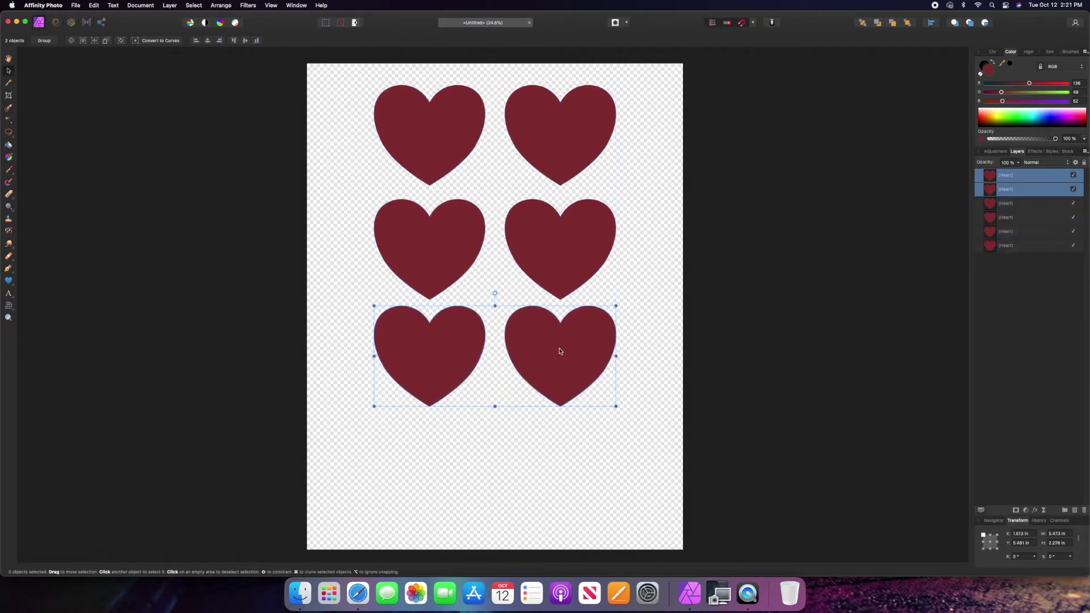
Duplicate the bottom pair of hearts into a fourth row below them and clear the selection
{"action": "key", "text": "super+j"}
{"action": "left_click_drag", "start_coordinate": [560, 352], "coordinate": [560, 466]}
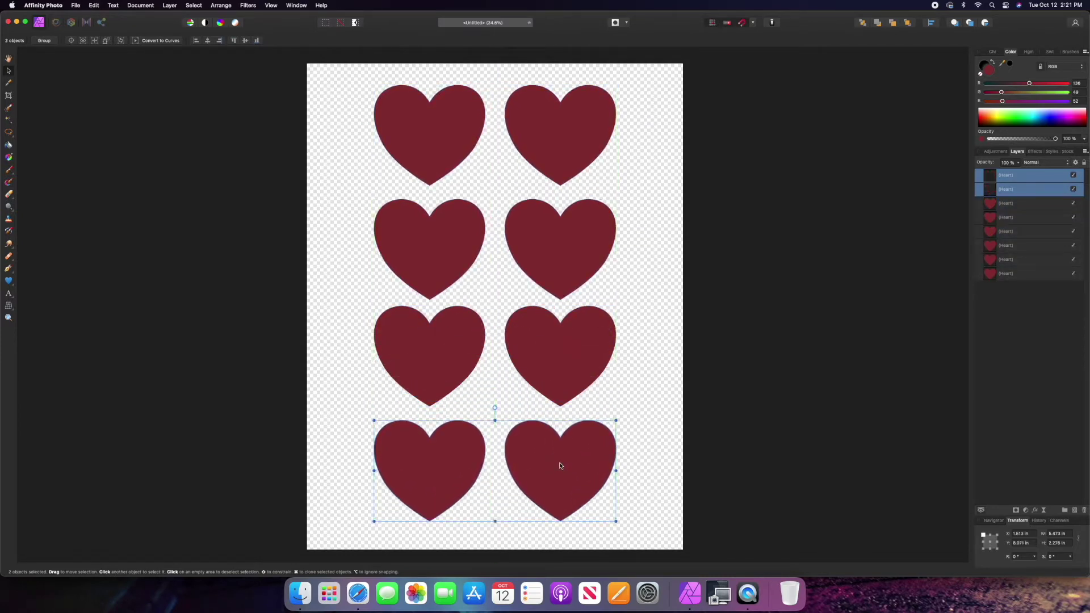
{"action": "left_click", "coordinate": [207, 148]}
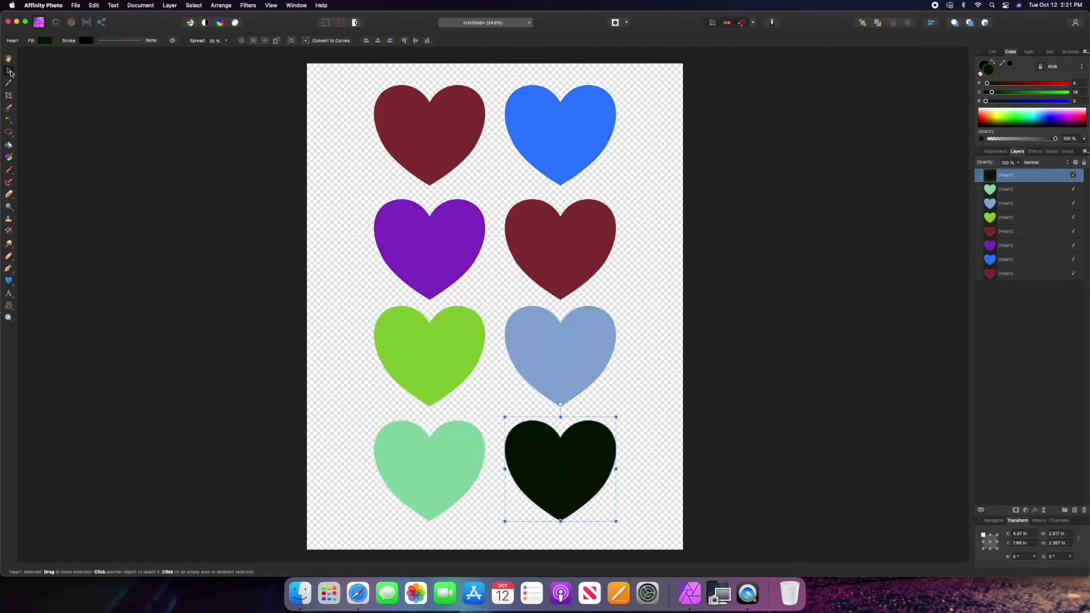
{"action": "left_click", "coordinate": [176, 192]}
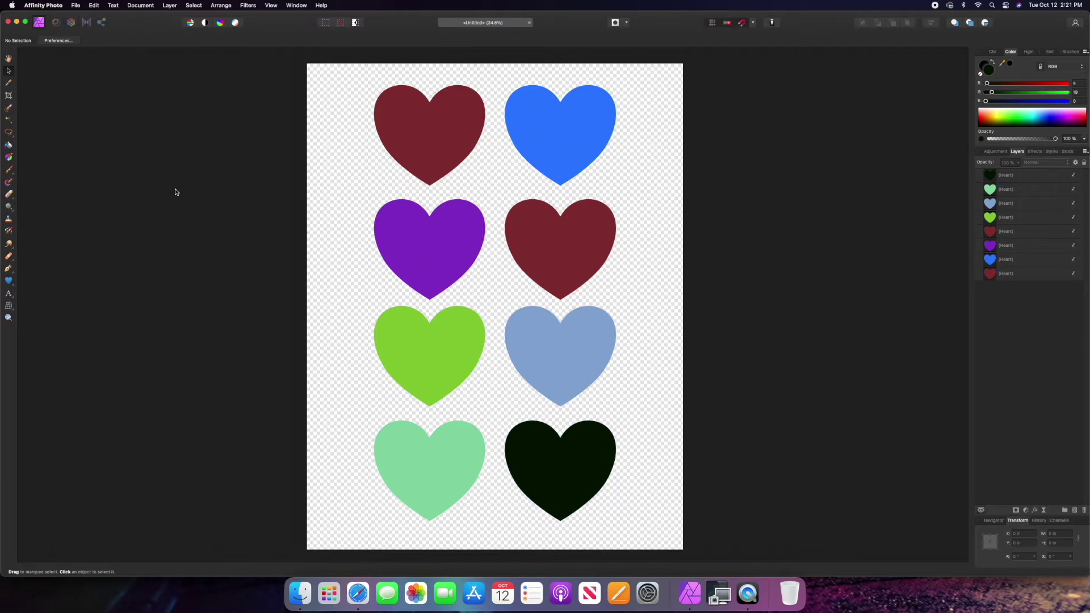
Export only the dark red heart at the page's top left as stickers.png, using the Selection Area, into the Affinity-Photo-Tips-TUT folder
{"action": "scroll", "coordinate": [435, 157], "scroll_direction": "down", "scroll_amount": 2}
{"action": "left_click", "coordinate": [434, 157]}
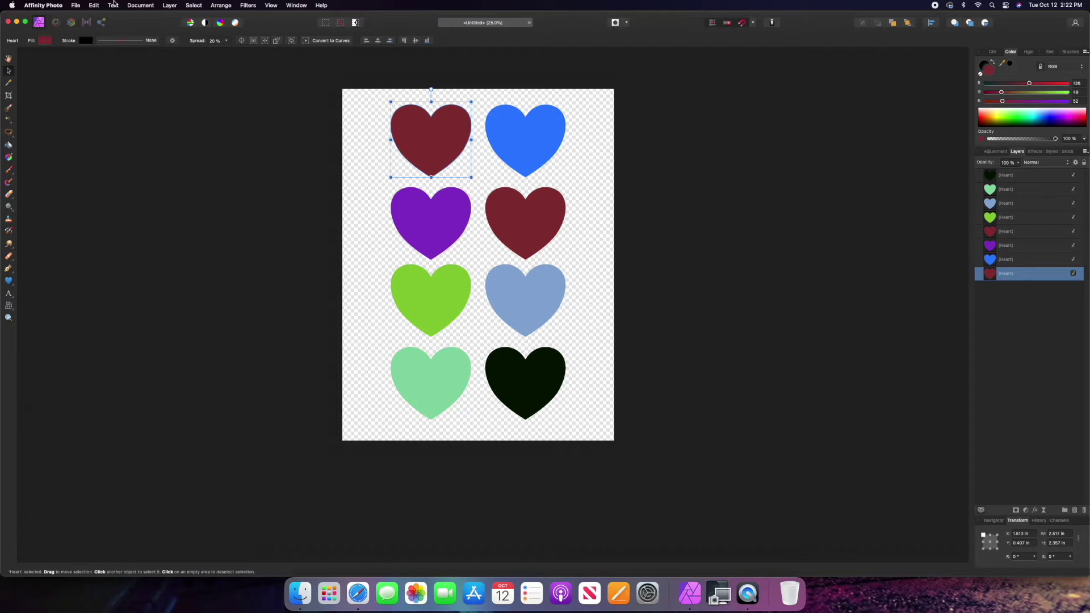
{"action": "left_click", "coordinate": [76, 5]}
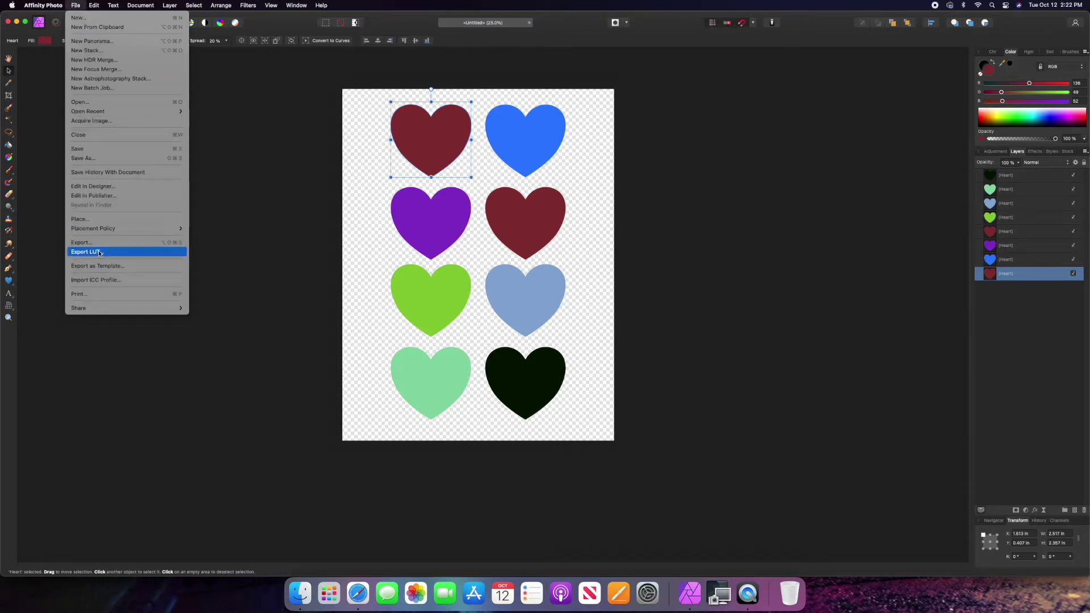
{"action": "left_click", "coordinate": [82, 242]}
{"action": "left_click", "coordinate": [559, 234]}
{"action": "left_click", "coordinate": [551, 245]}
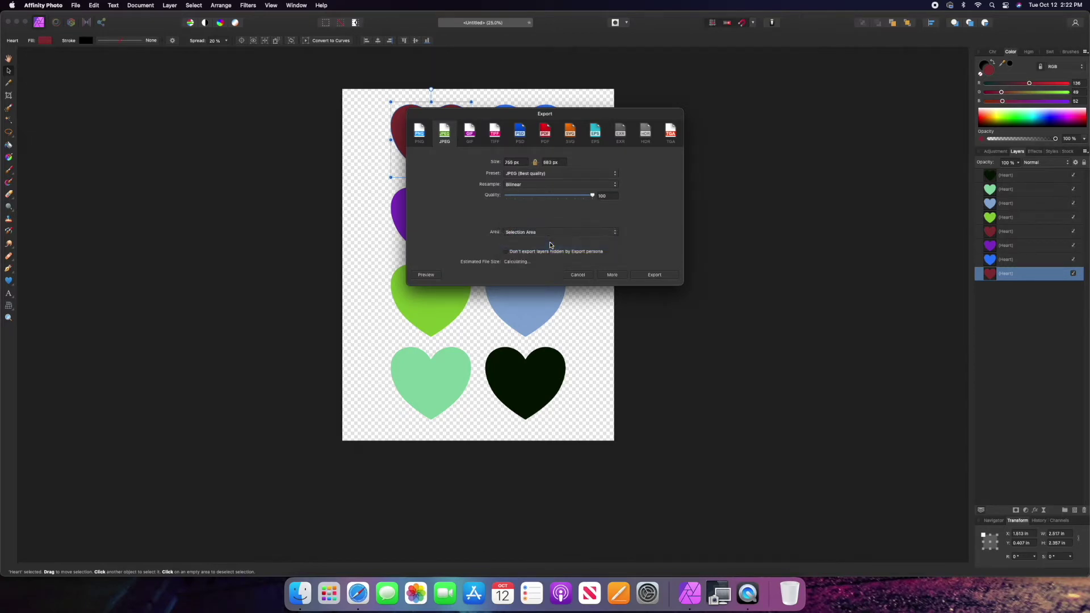
{"action": "left_click", "coordinate": [421, 132]}
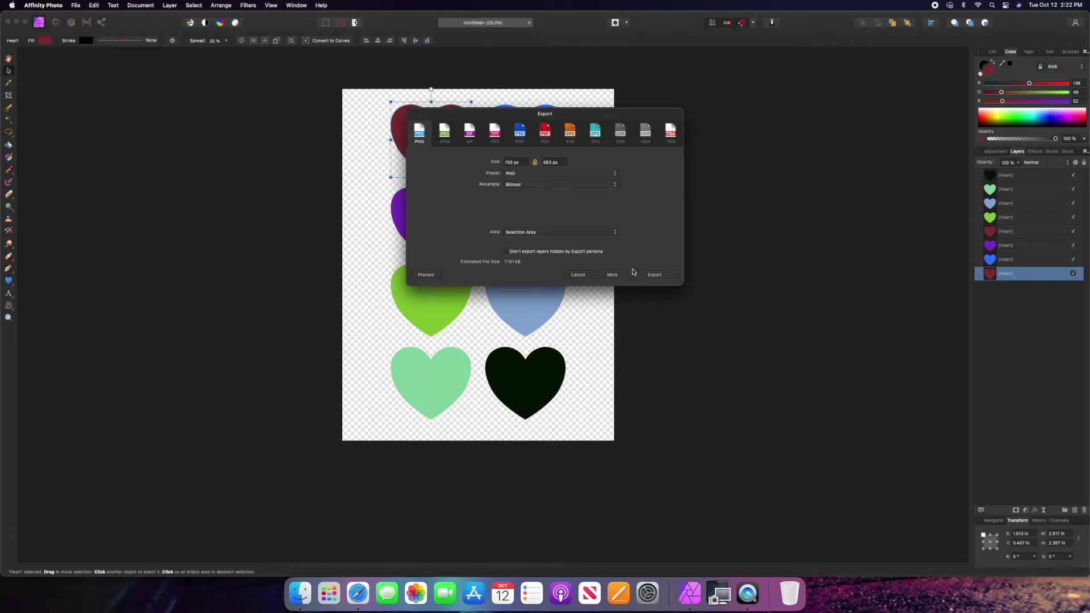
{"action": "left_click", "coordinate": [666, 277]}
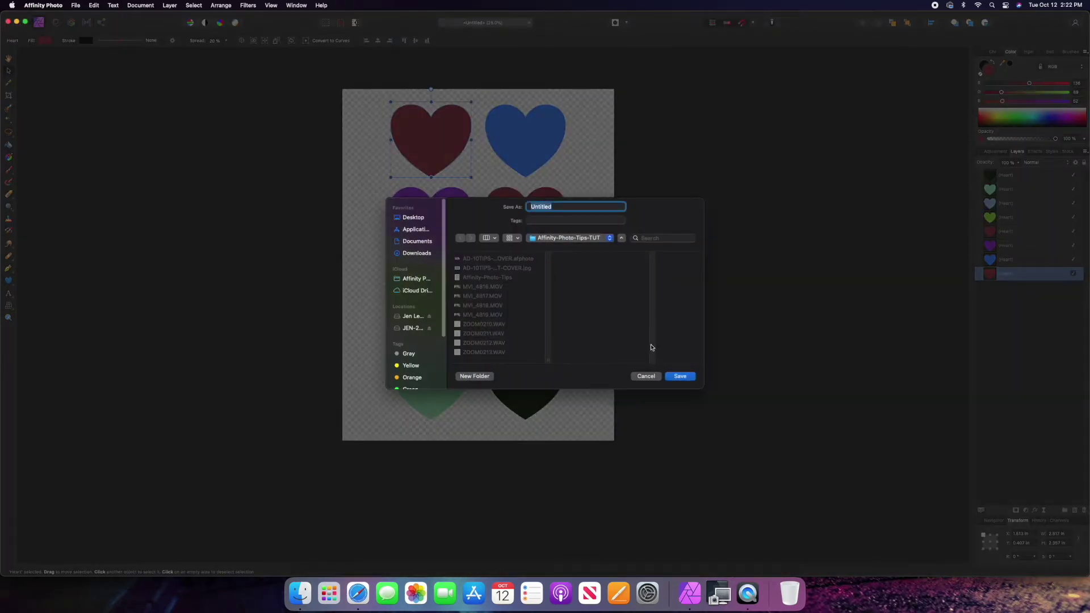
{"action": "left_click", "coordinate": [692, 377]}
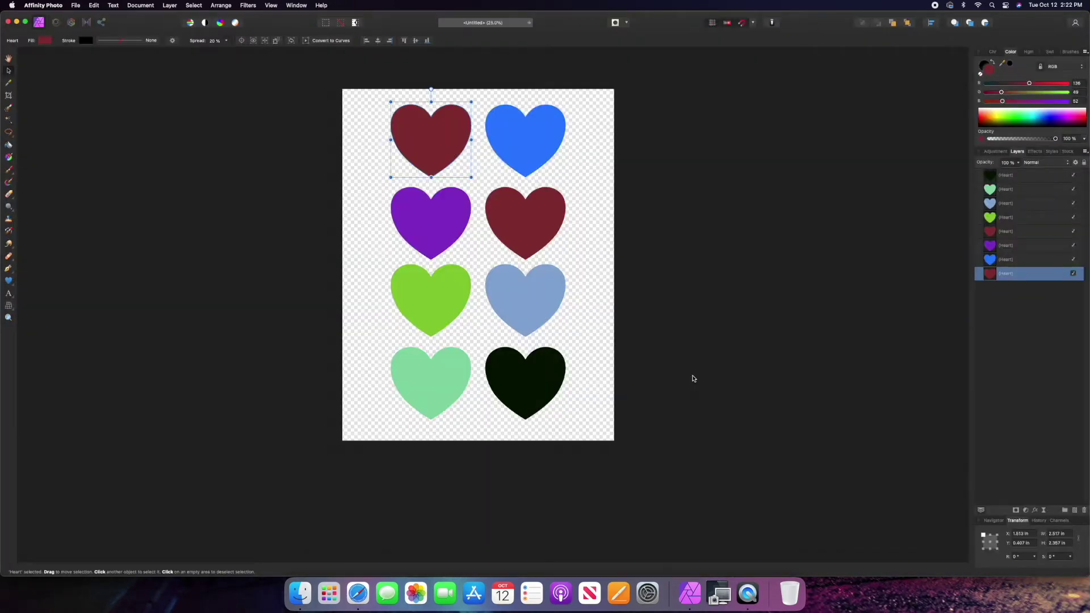
{"action": "left_click", "coordinate": [693, 378]}
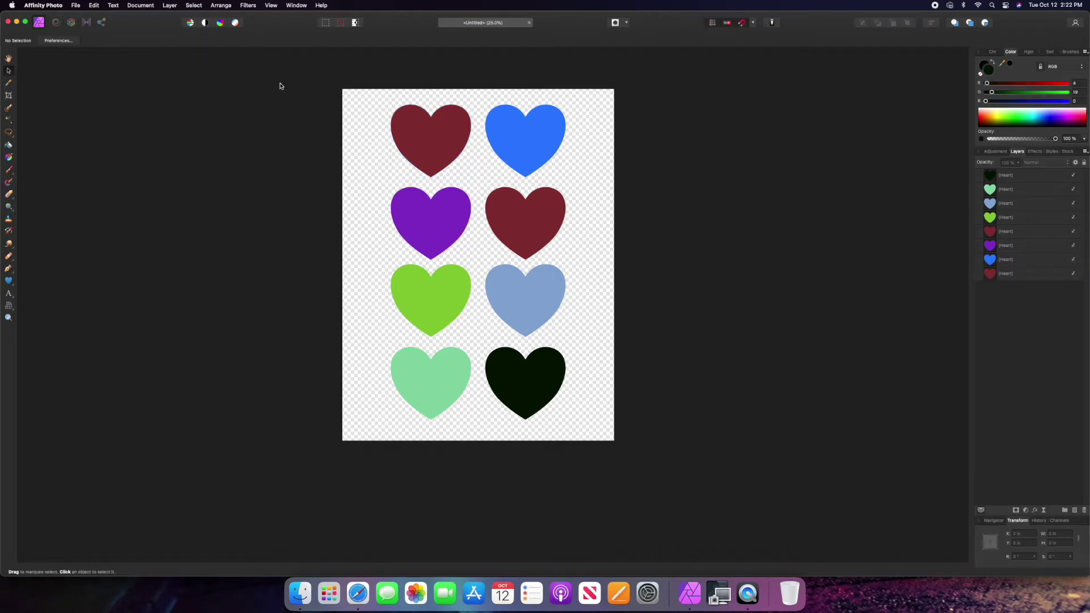
Switch to the Export Persona, select all eight hearts and create slices from them
{"action": "left_click", "coordinate": [101, 23]}
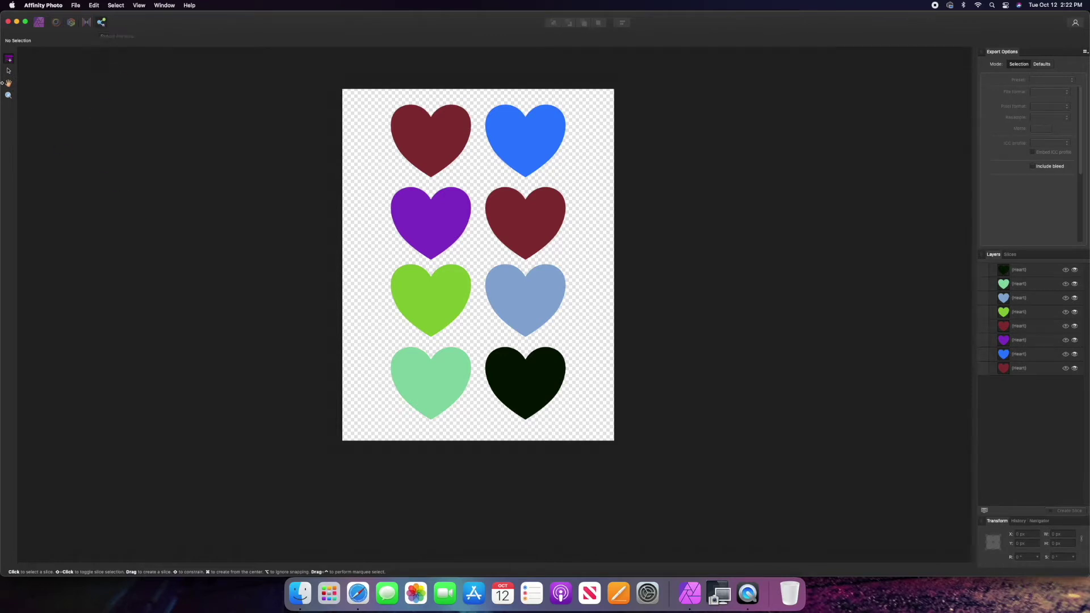
{"action": "left_click", "coordinate": [9, 72]}
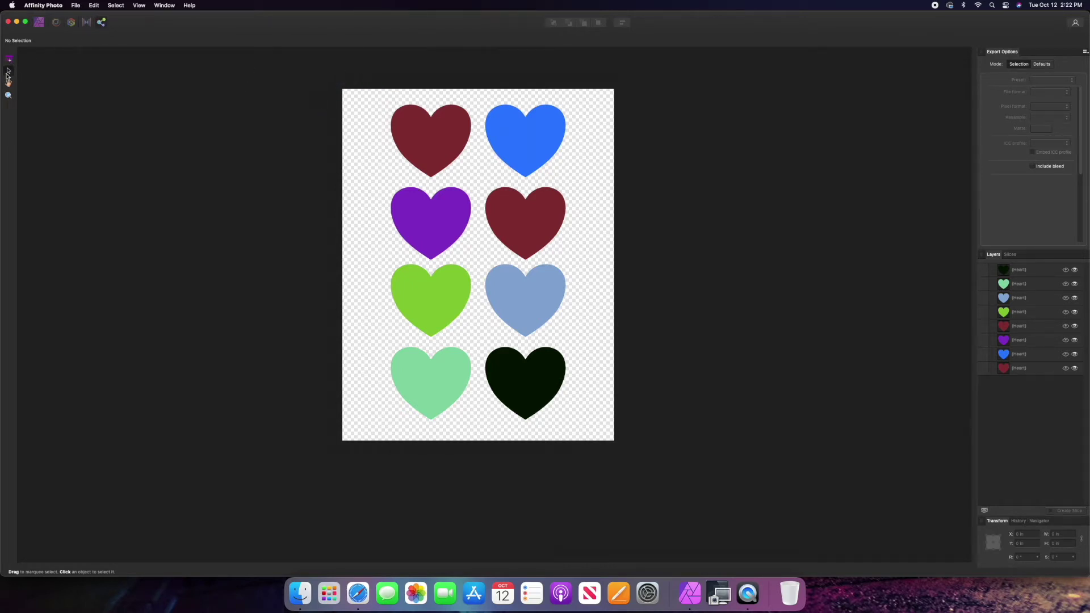
{"action": "left_click_drag", "start_coordinate": [316, 82], "coordinate": [748, 502]}
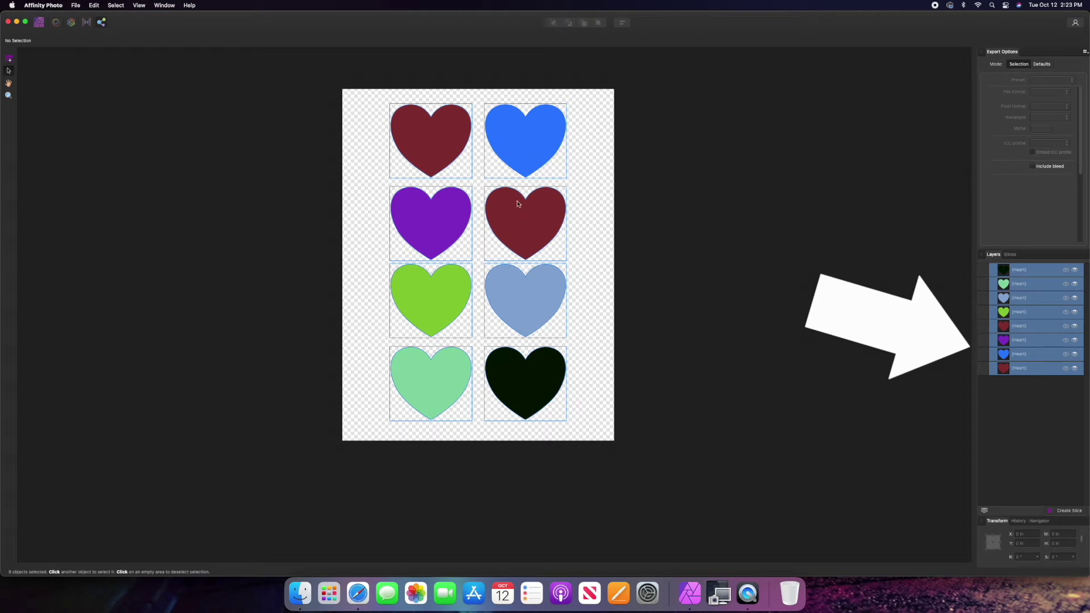
{"action": "right_click", "coordinate": [518, 218]}
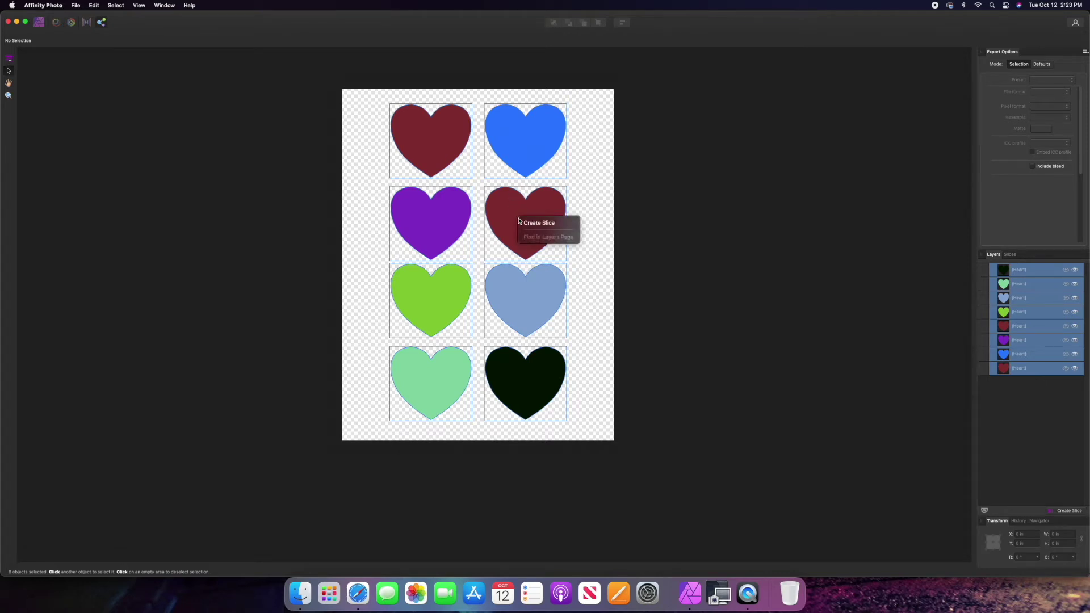
{"action": "left_click", "coordinate": [528, 223]}
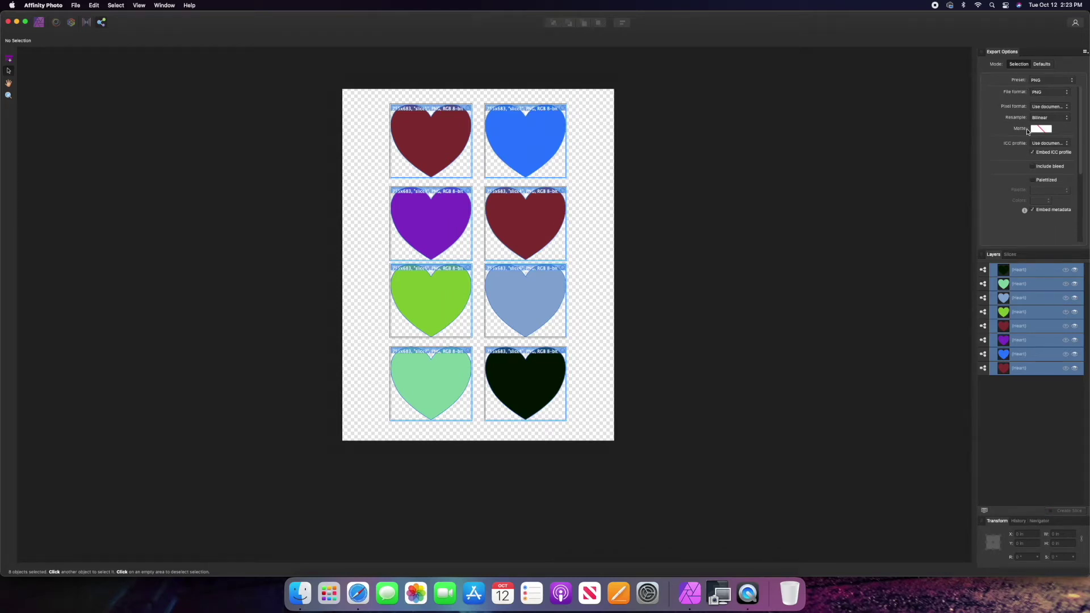
In the list of slices, exclude the background from the export and select all eight heart slices
{"action": "left_click", "coordinate": [1010, 255]}
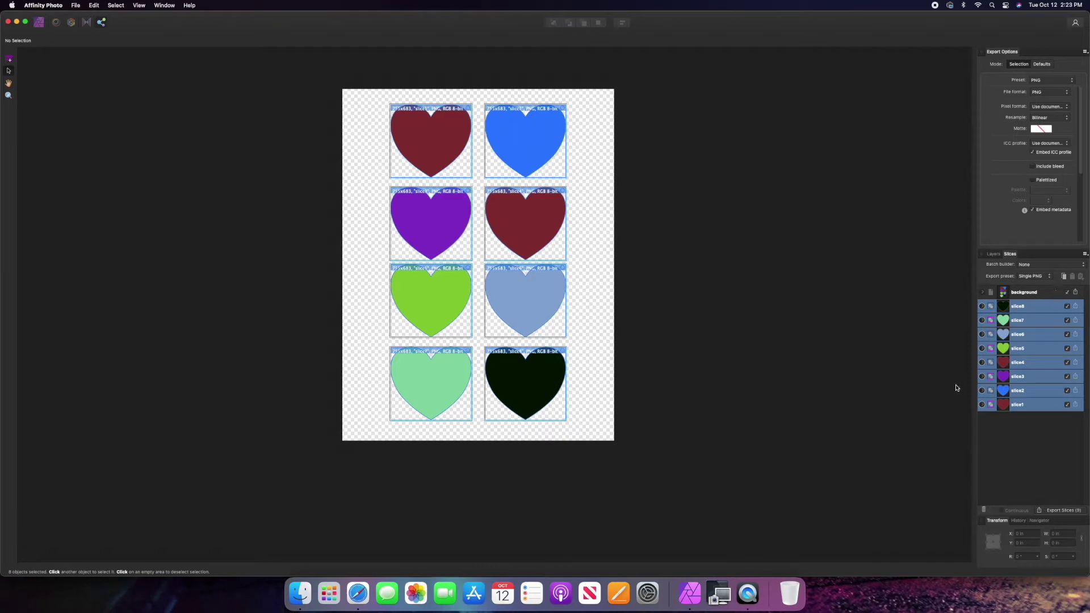
{"action": "left_click", "coordinate": [1015, 290]}
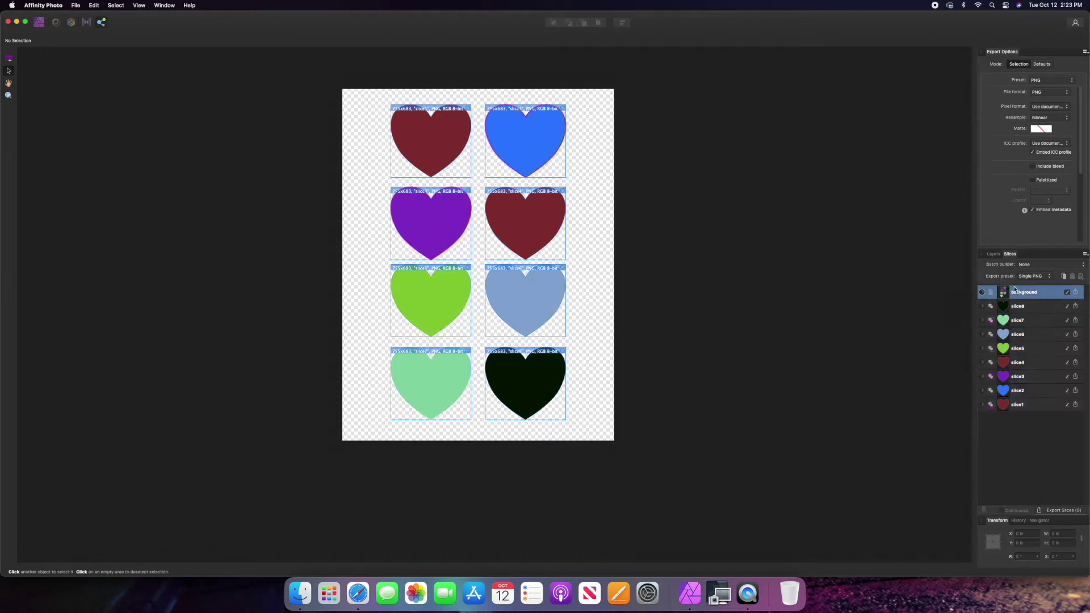
{"action": "left_click", "coordinate": [1057, 306]}
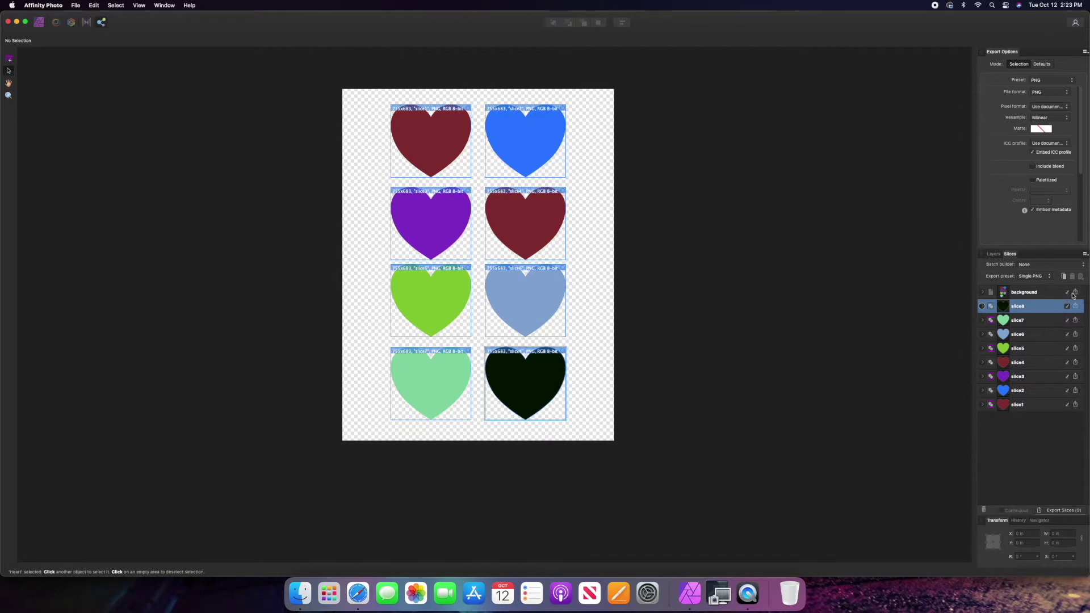
{"action": "left_click", "coordinate": [1037, 405], "text": "shift"}
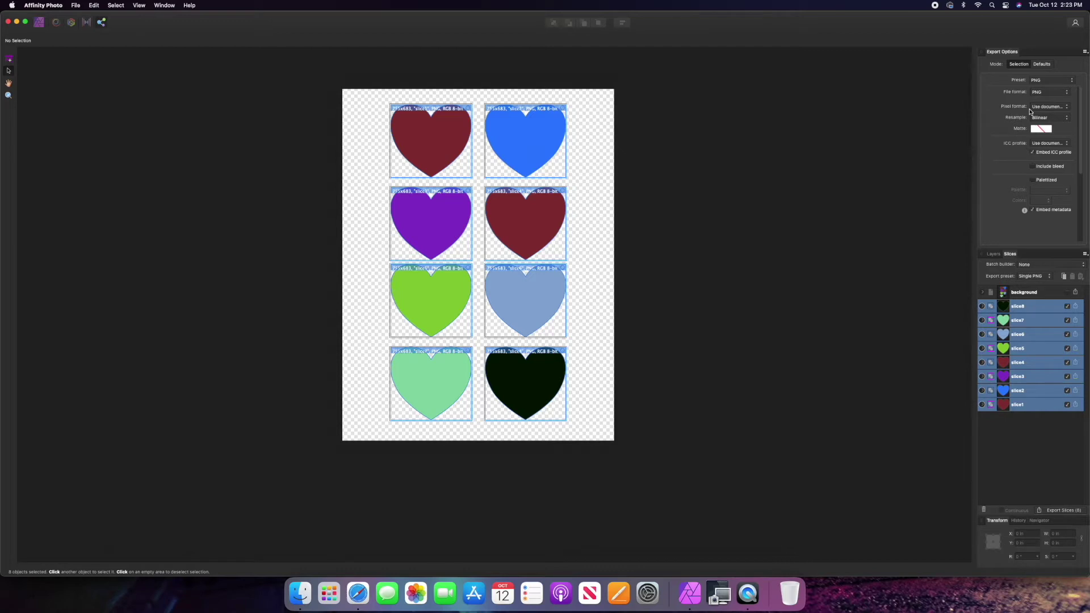
Set the slices' export preset to PNG-8 (dithered) and export all eight into the Affinity-Photo-Tips-TUT folder
{"action": "left_click", "coordinate": [1044, 83]}
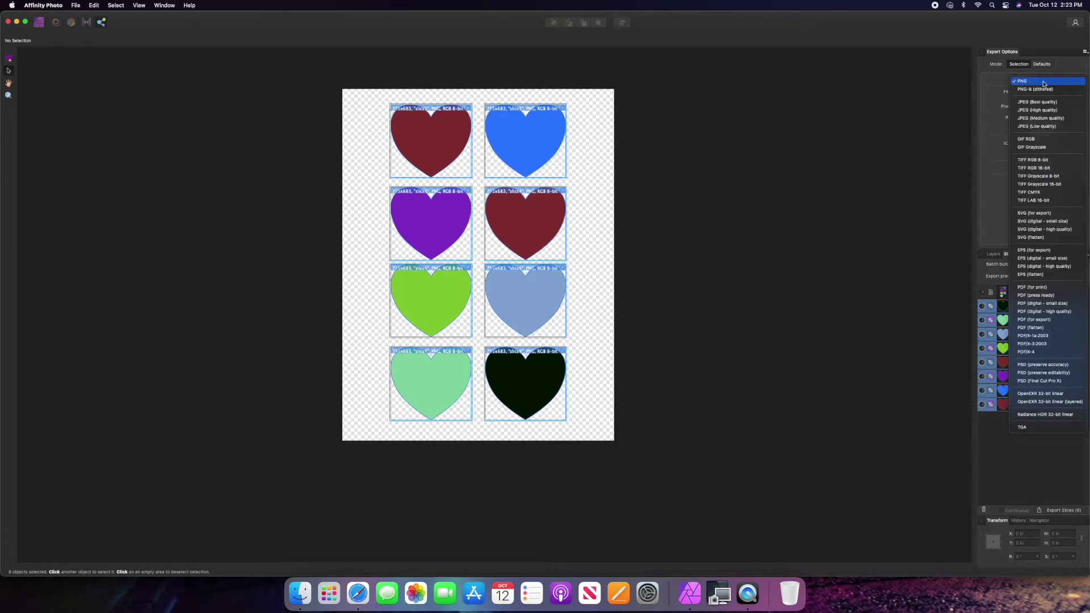
{"action": "left_click", "coordinate": [1043, 89]}
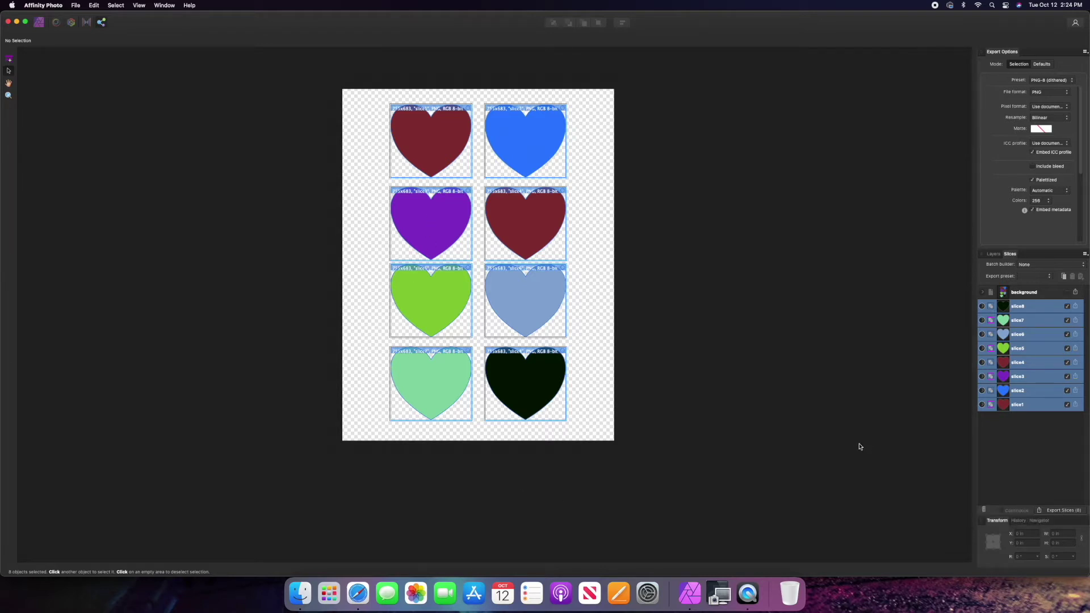
{"action": "left_click", "coordinate": [1064, 511]}
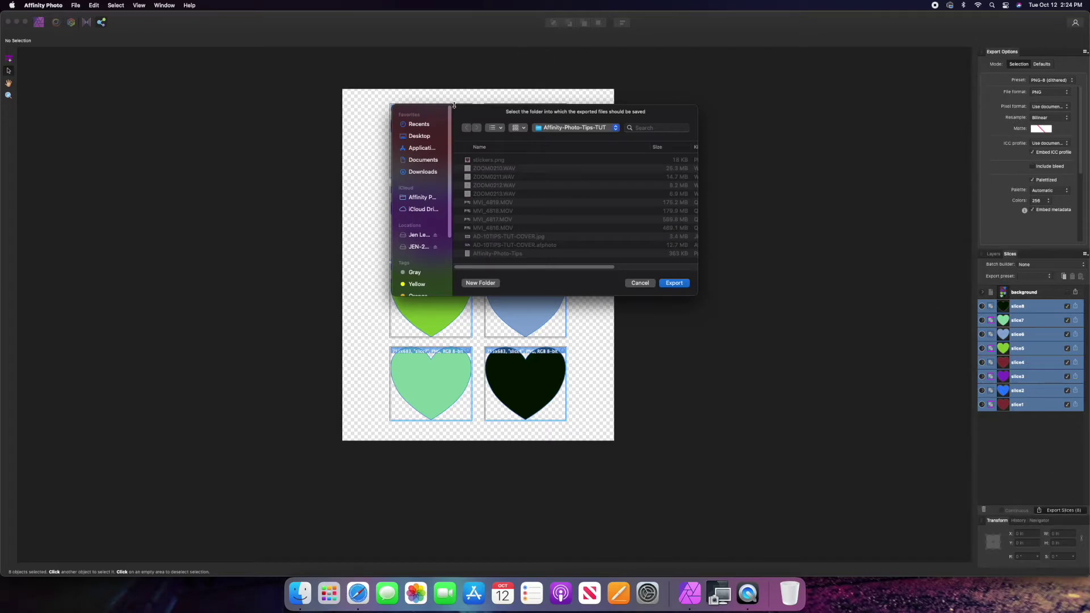
{"action": "left_click", "coordinate": [675, 283]}
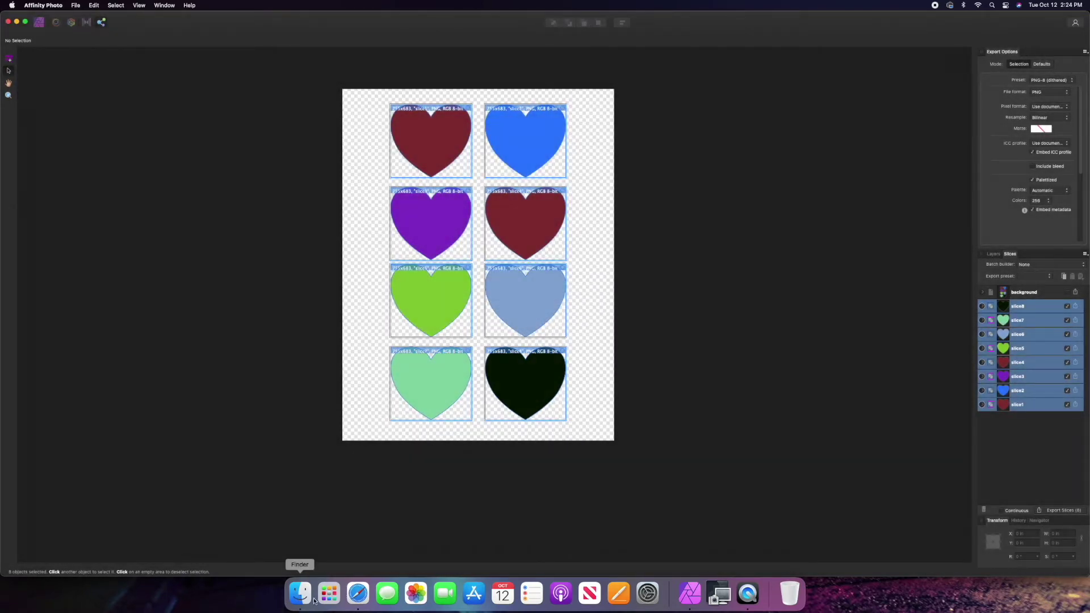
Switch to Finder, open the Affinity-Photo-Tips-TUT folder on the Desktop and preview slice1.png
{"action": "left_click", "coordinate": [314, 601]}
{"action": "left_click", "coordinate": [738, 72]}
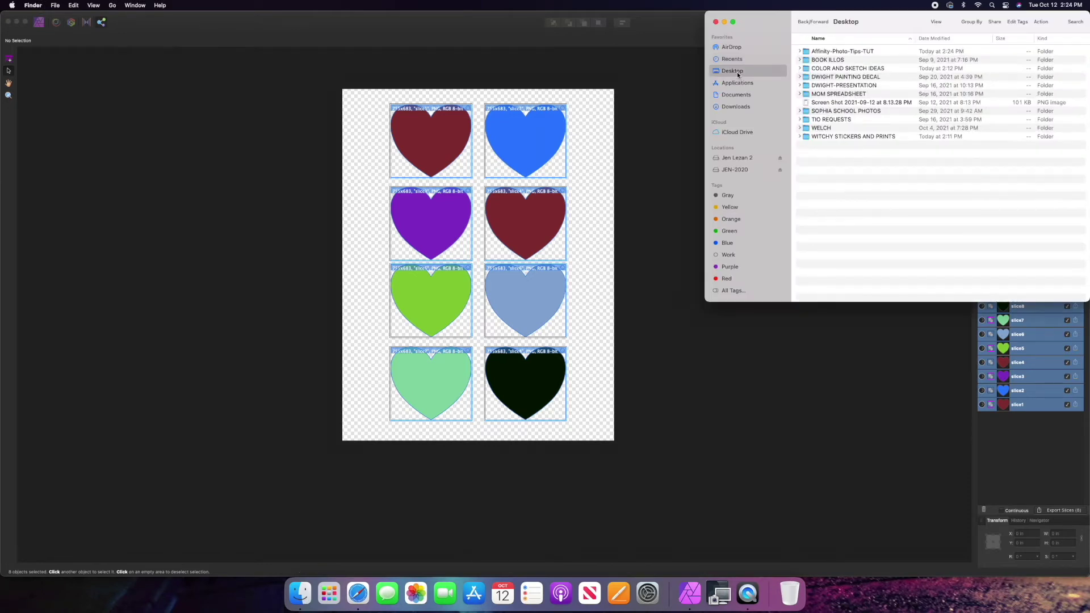
{"action": "double_click", "coordinate": [835, 51]}
{"action": "left_click", "coordinate": [826, 110]}
{"action": "key", "text": "space"}
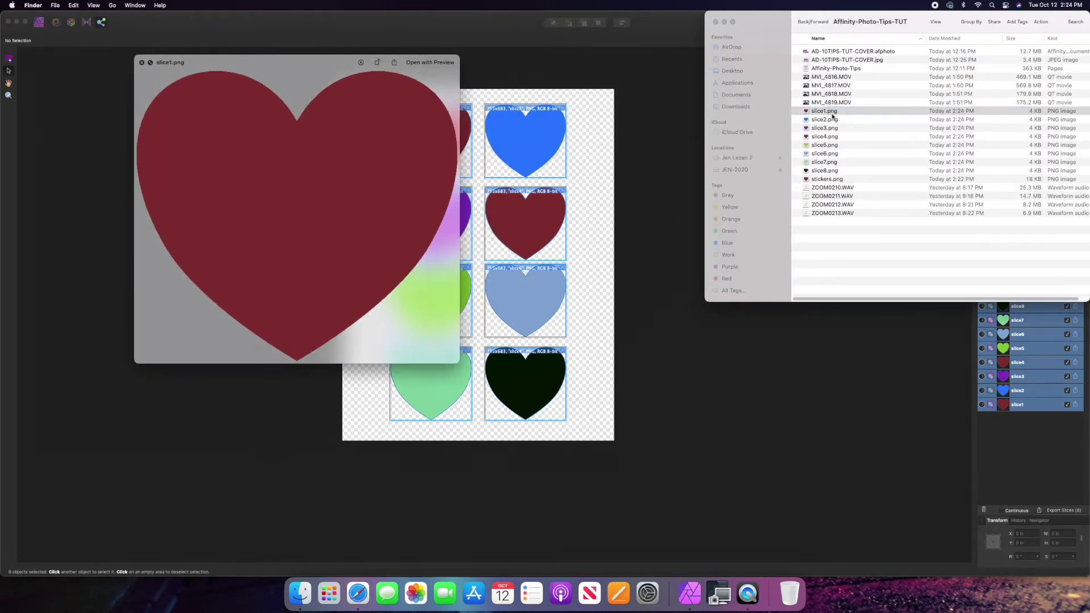
Look through the previews of the exported heart slices, and close the preview and the Finder window
{"action": "key", "text": "Down"}
{"action": "key", "text": "Down"}
{"action": "key", "text": "Down"}
{"action": "key", "text": "Down"}
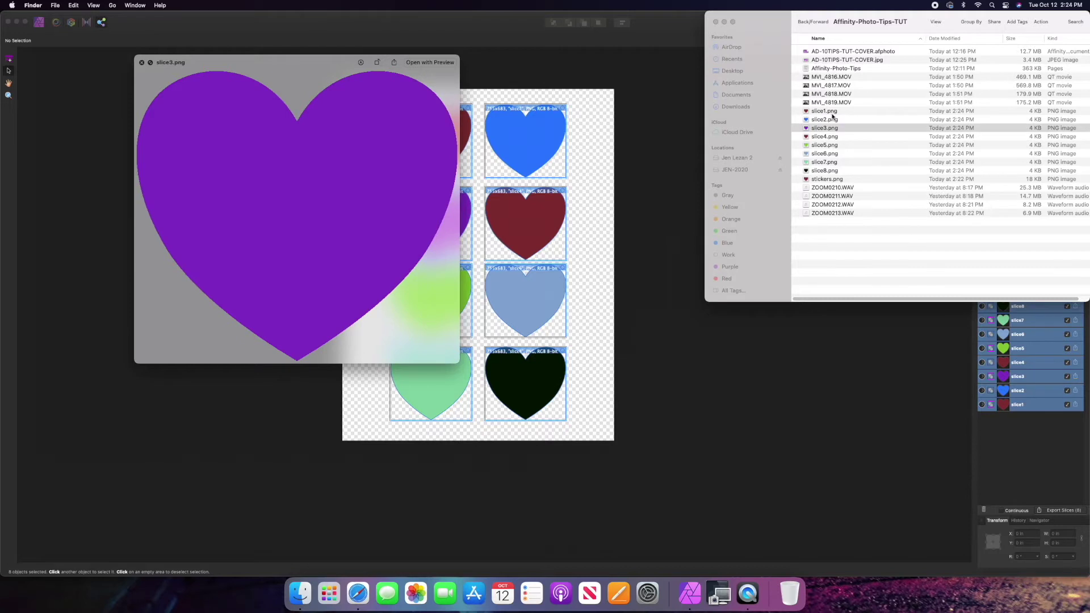
{"action": "key", "text": "Down"}
{"action": "key", "text": "Down"}
{"action": "key", "text": "Down"}
{"action": "key", "text": "Down"}
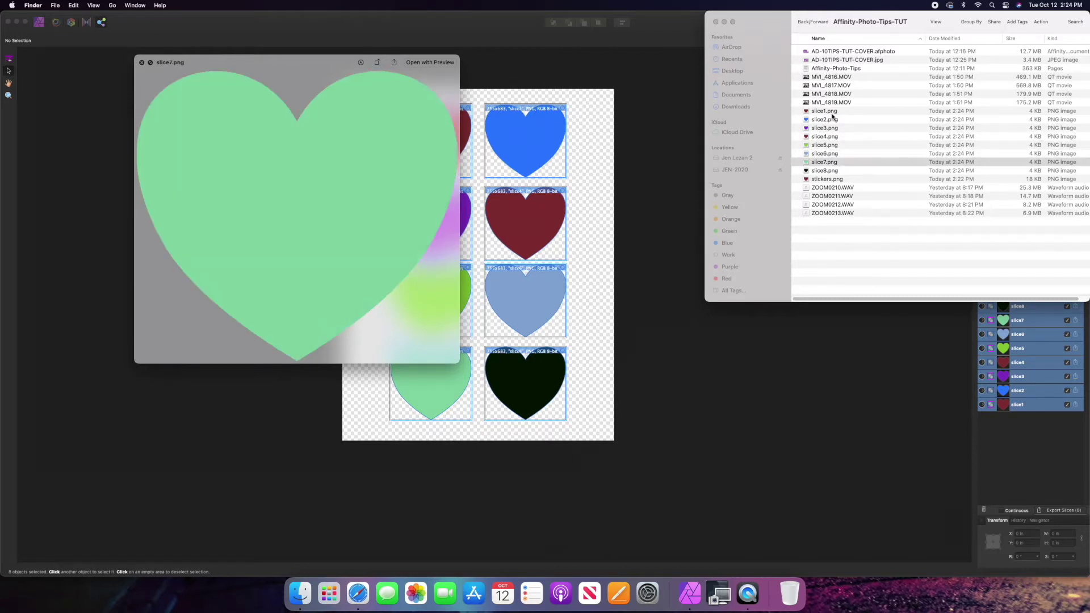
{"action": "key", "text": "Up"}
{"action": "key", "text": "Up"}
{"action": "key", "text": "Up"}
{"action": "key", "text": "Up"}
{"action": "key", "text": "Up"}
{"action": "key", "text": "Up"}
{"action": "key", "text": "Up"}
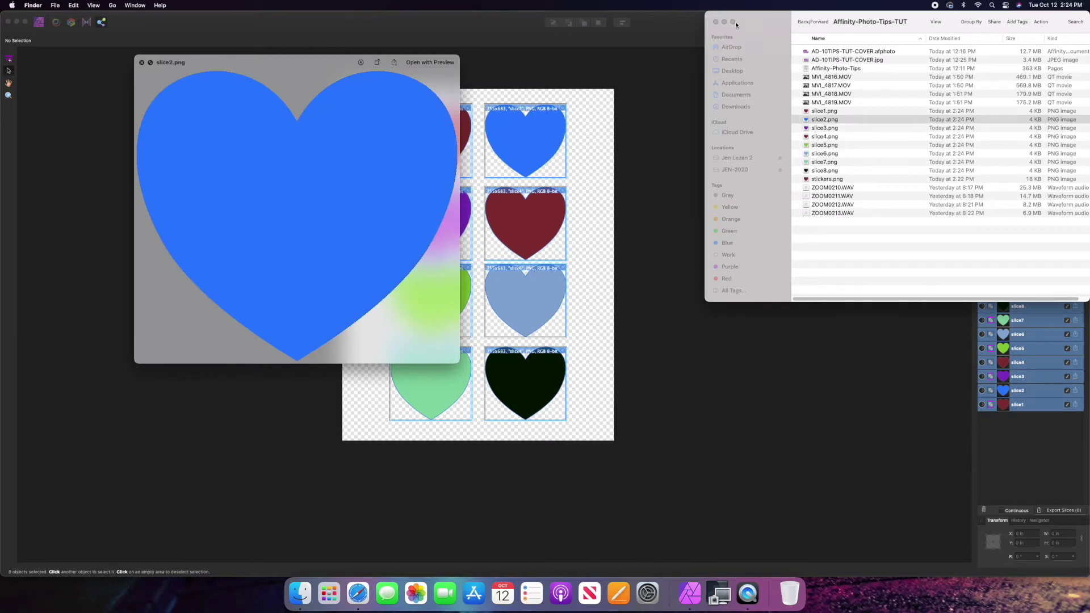
{"action": "left_click", "coordinate": [717, 25]}
{"action": "left_click", "coordinate": [715, 22]}
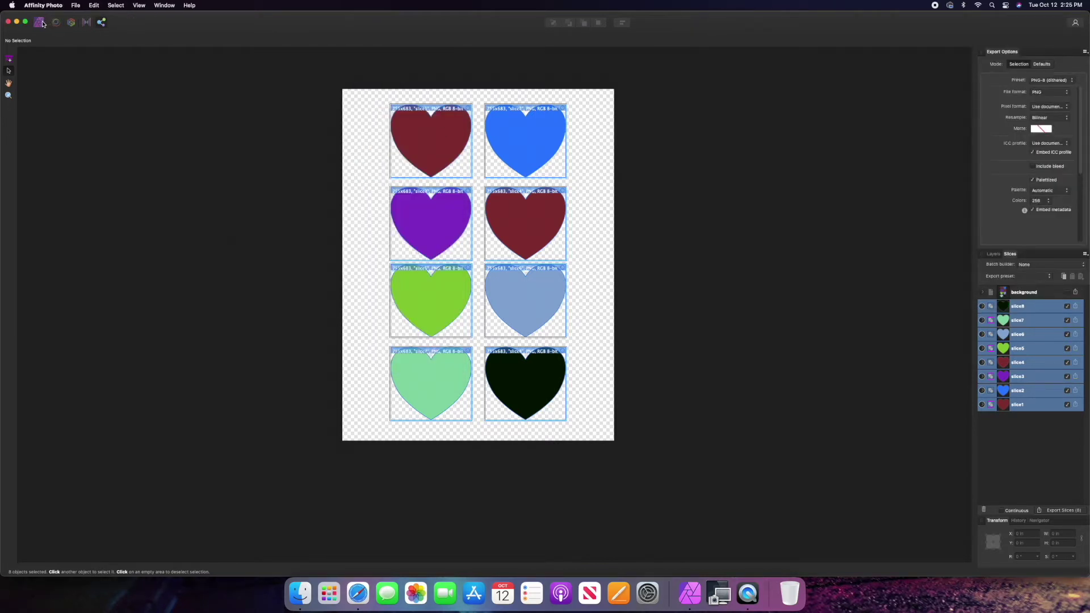
Return to the Photo Persona and delete all eight hearts from the page
{"action": "left_click", "coordinate": [40, 22]}
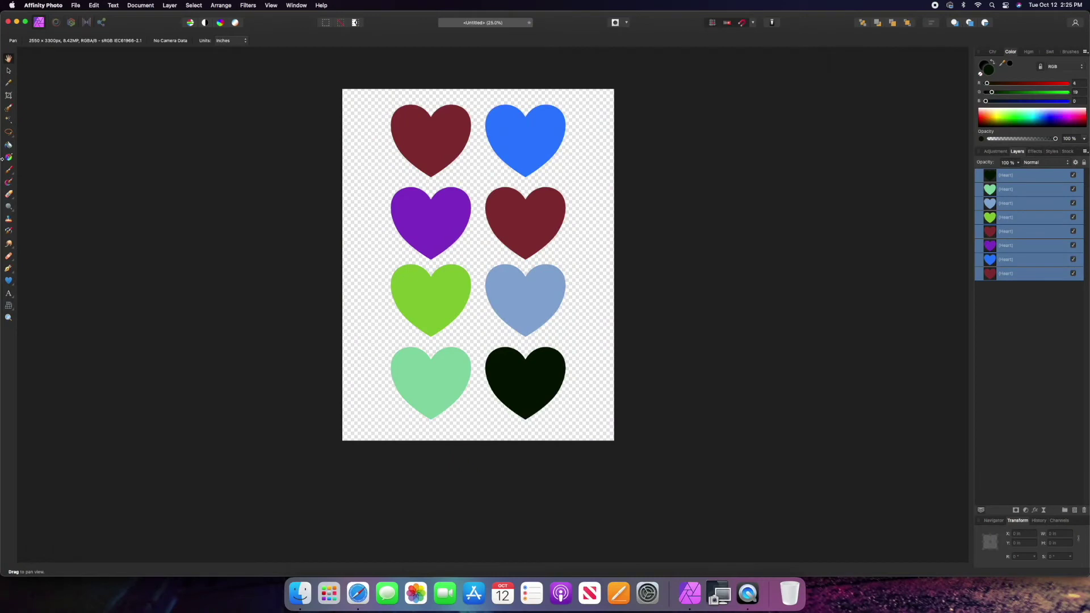
{"action": "left_click", "coordinate": [9, 72]}
{"action": "key", "text": "Delete"}
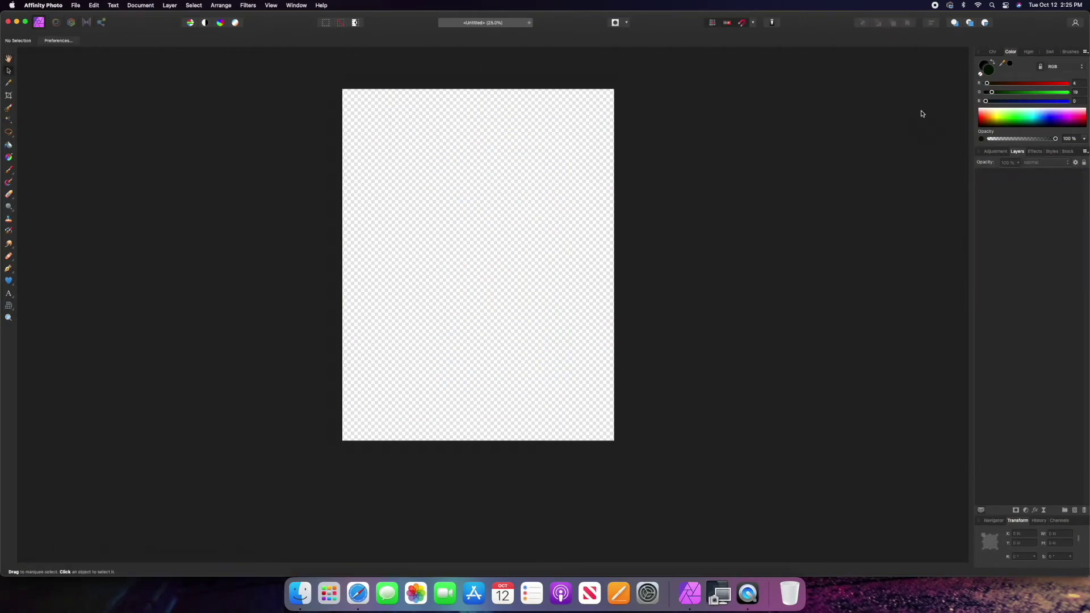
Draw a rectangle about 9.4 in wide and 11.7 in high that covers the whole page
{"action": "left_click_drag", "start_coordinate": [10, 280], "coordinate": [35, 282]}
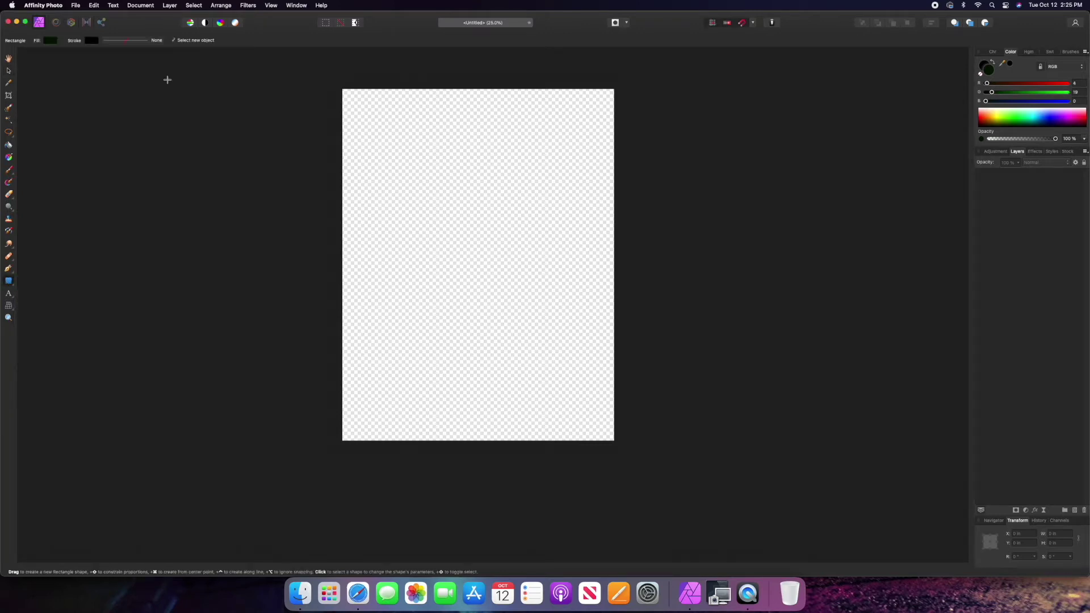
{"action": "left_click_drag", "start_coordinate": [325, 74], "coordinate": [624, 448]}
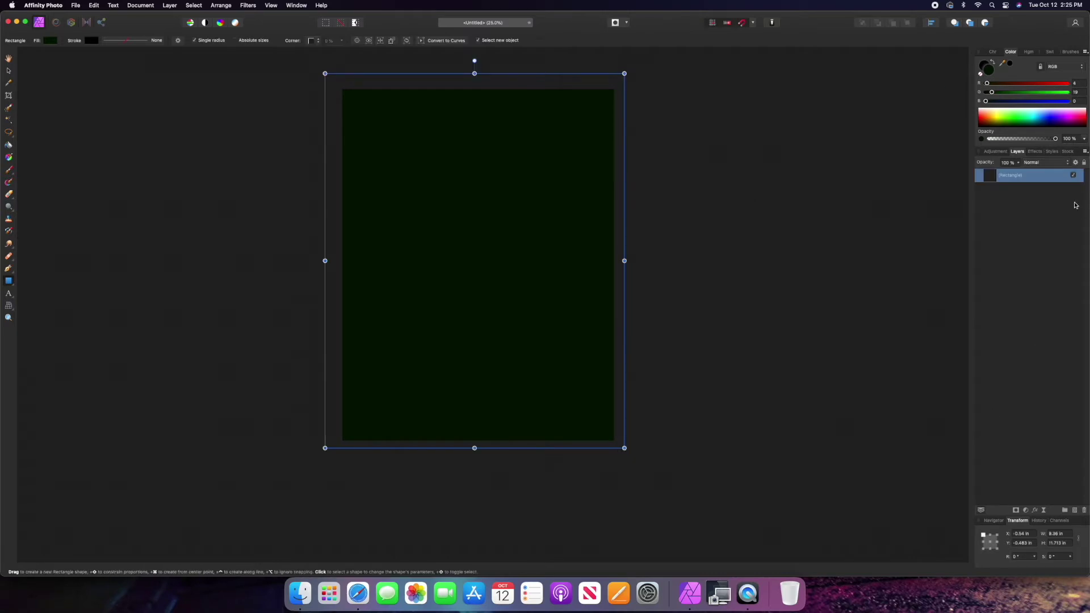
Fill the page-sized rectangle with white, RGB 255, 255, 255, and lock its layer
{"action": "left_click_drag", "start_coordinate": [986, 84], "coordinate": [1083, 88]}
{"action": "left_click_drag", "start_coordinate": [992, 92], "coordinate": [1087, 95]}
{"action": "left_click_drag", "start_coordinate": [987, 101], "coordinate": [1089, 103]}
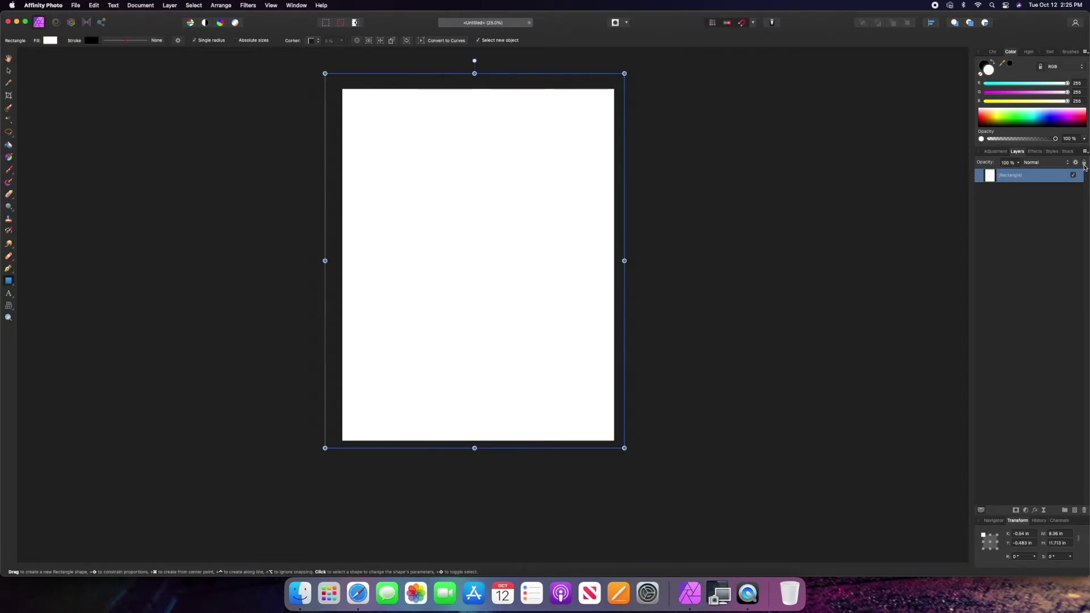
{"action": "left_click", "coordinate": [1084, 163]}
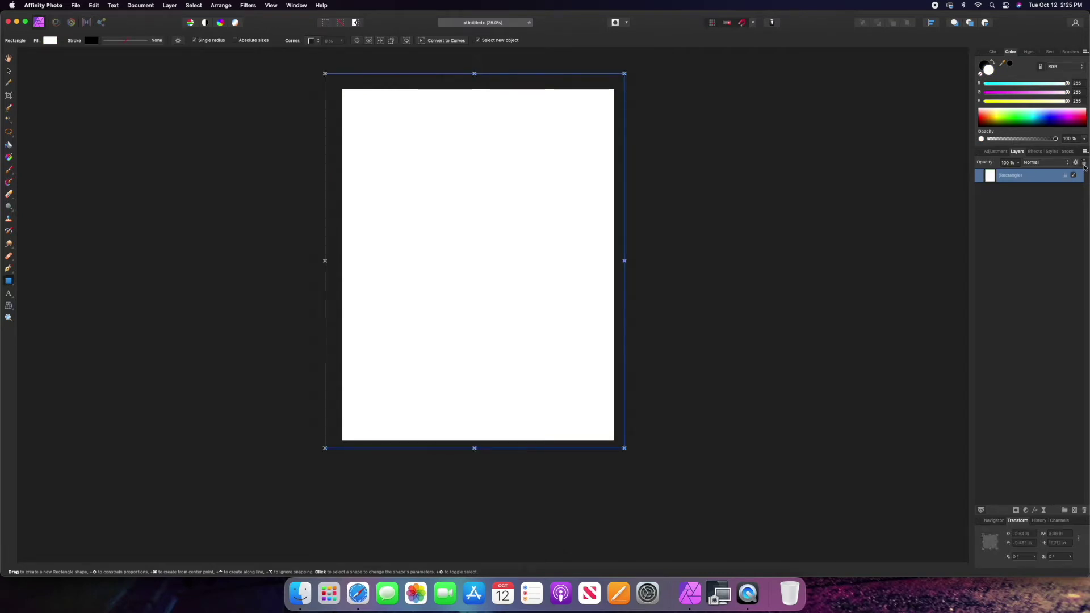
Deselect the page-sized rectangle, choose the Pen tool and swap its fill and stroke colours
{"action": "left_click", "coordinate": [9, 70]}
{"action": "left_click", "coordinate": [146, 150]}
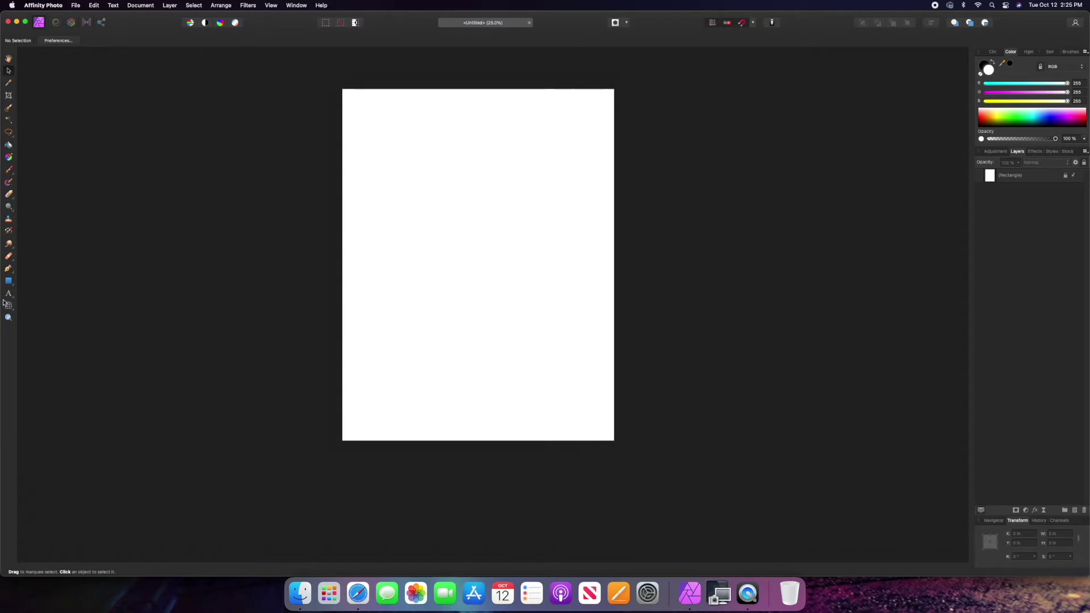
{"action": "left_click", "coordinate": [9, 269]}
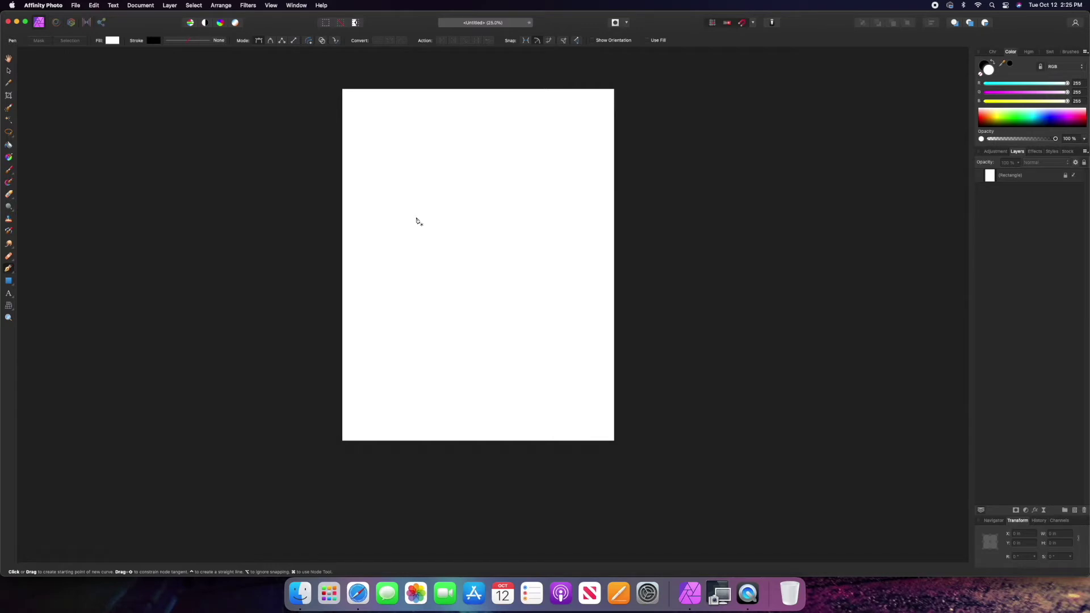
{"action": "key", "text": "x"}
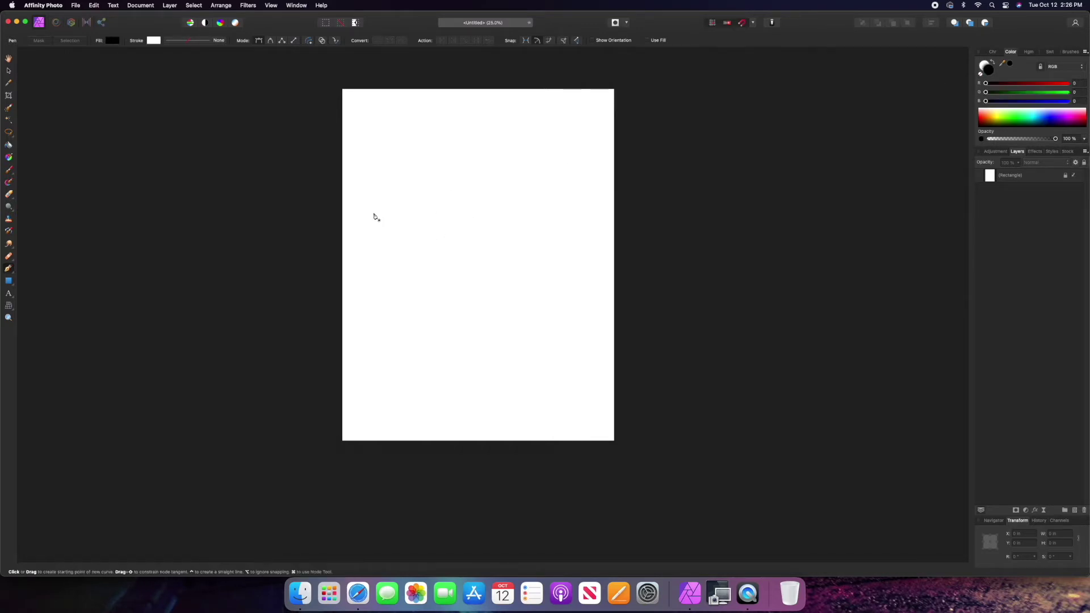
{"action": "left_click", "coordinate": [391, 239]}
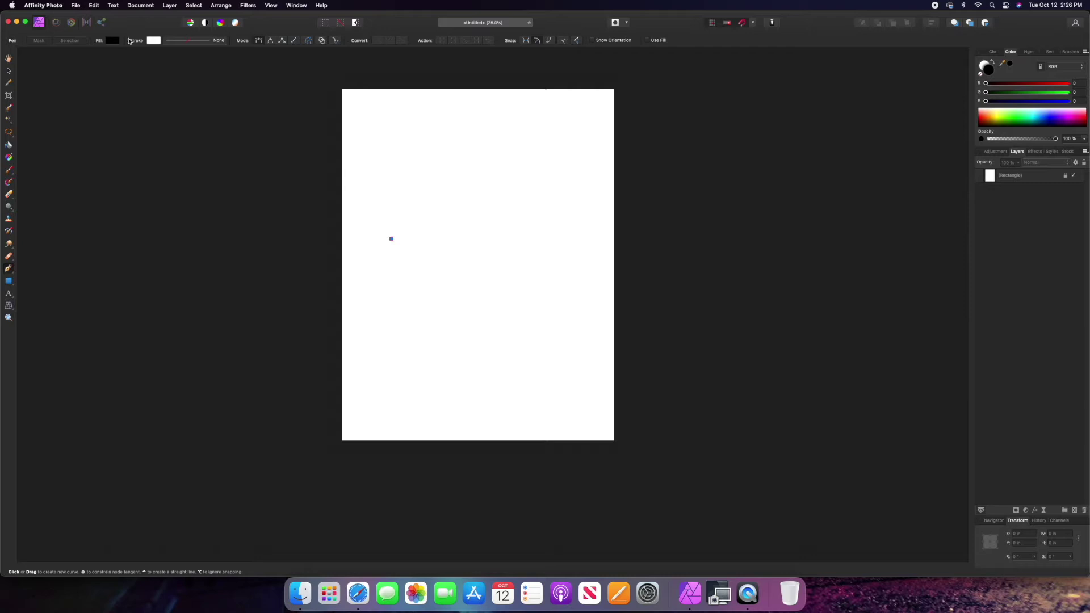
Set the Pen tool's stroke to black, 0.9 pt wide, with no fill
{"action": "left_click", "coordinate": [178, 41]}
{"action": "mouse_move", "coordinate": [162, 67]}
{"action": "left_mouse_down"}
{"action": "mouse_move", "coordinate": [194, 69]}
{"action": "mouse_move", "coordinate": [179, 71]}
{"action": "left_mouse_up"}
{"action": "left_click", "coordinate": [156, 43]}
{"action": "left_click_drag", "start_coordinate": [199, 111], "coordinate": [190, 75]}
{"action": "left_click", "coordinate": [9, 70]}
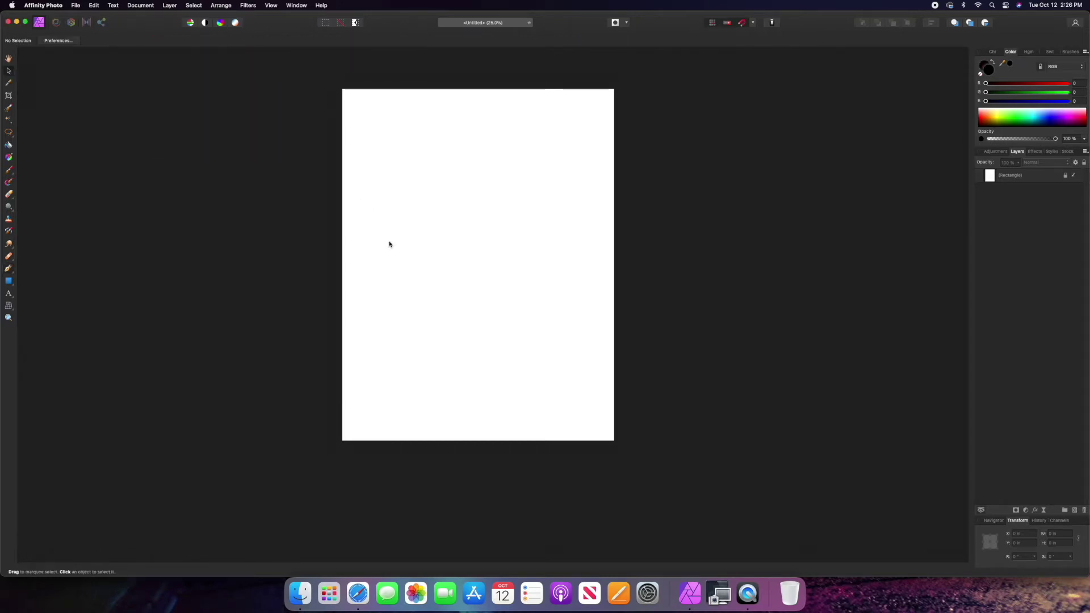
Draw a straight horizontal Pen line across the upper page, ending at about X 6.5 in, Y 2.6 in
{"action": "key", "text": "p"}
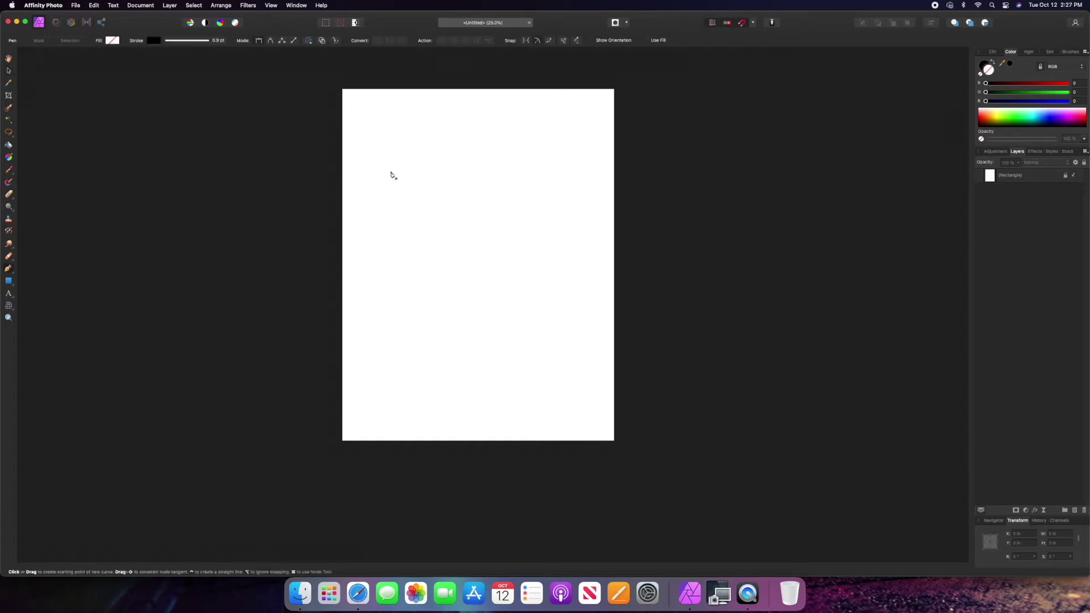
{"action": "left_click", "coordinate": [390, 173]}
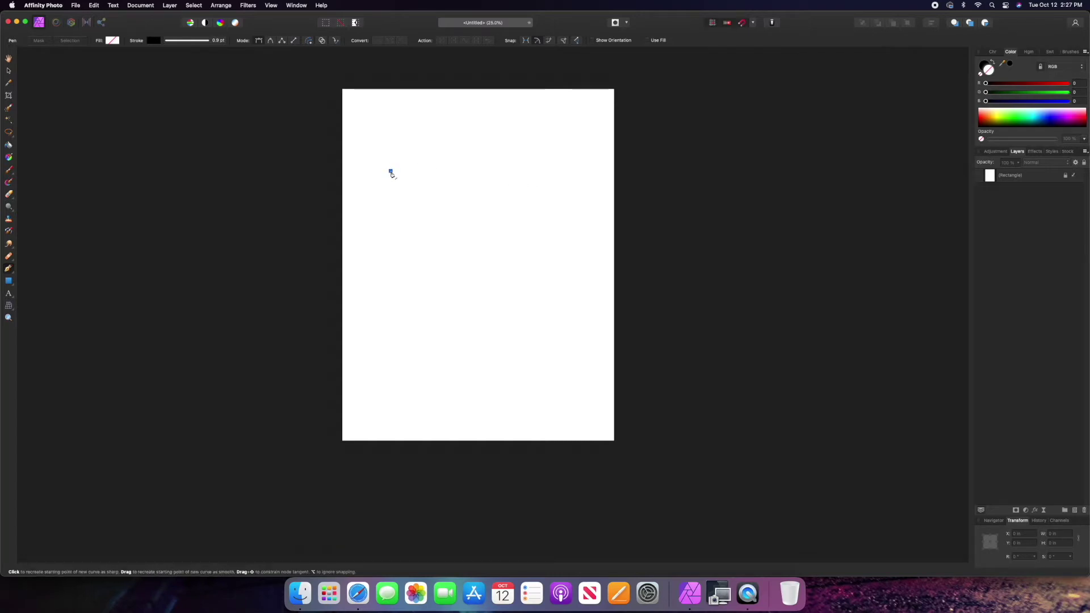
{"action": "left_click", "coordinate": [550, 172]}
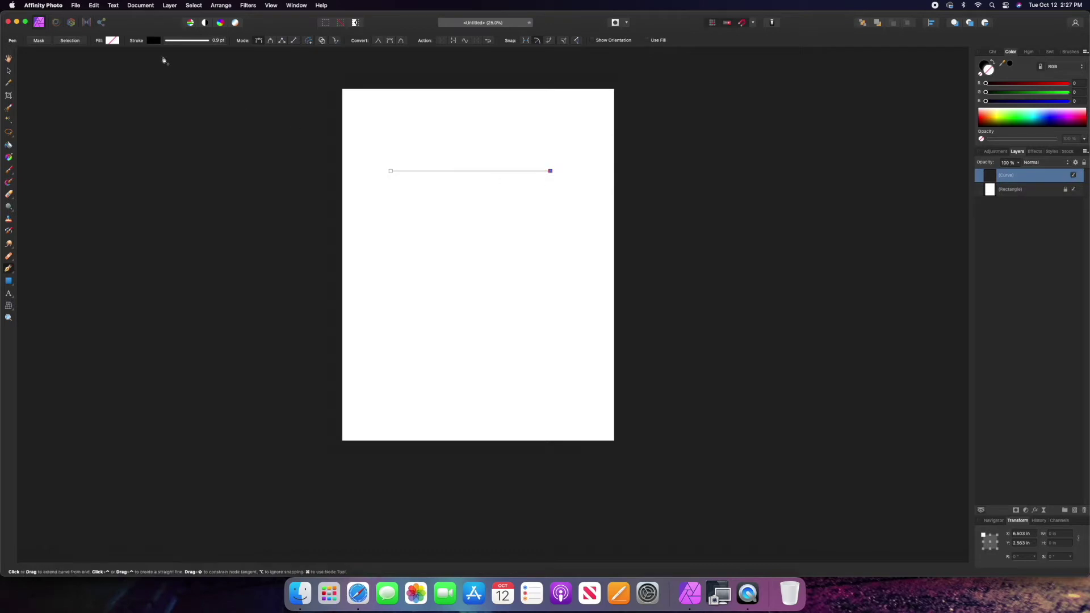
Thicken the horizontal line's stroke to 6.5 pt and deselect the line
{"action": "left_click", "coordinate": [187, 40]}
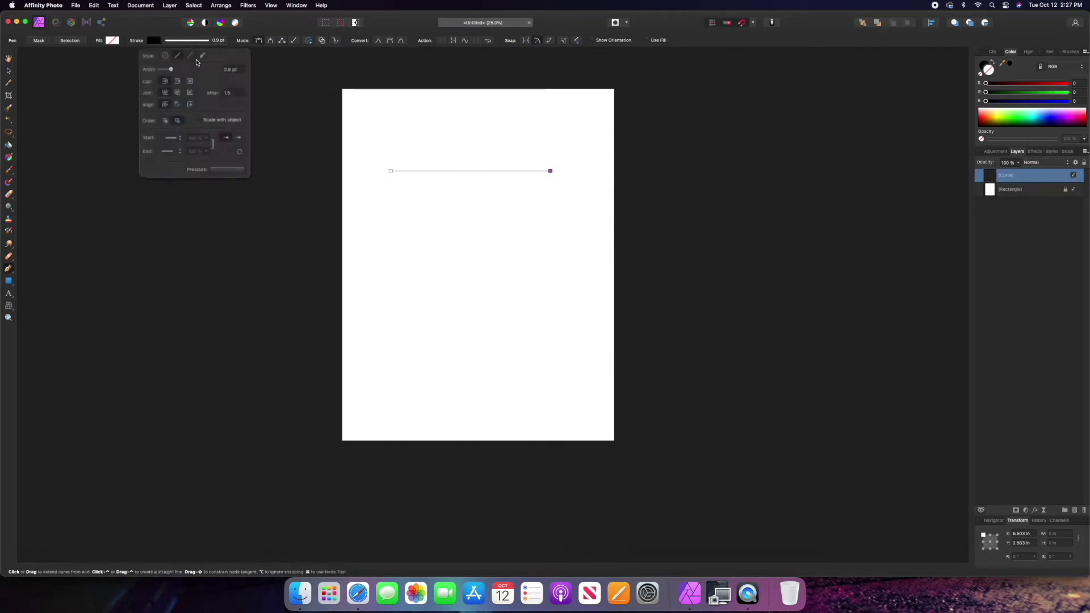
{"action": "left_click_drag", "start_coordinate": [175, 68], "coordinate": [182, 71]}
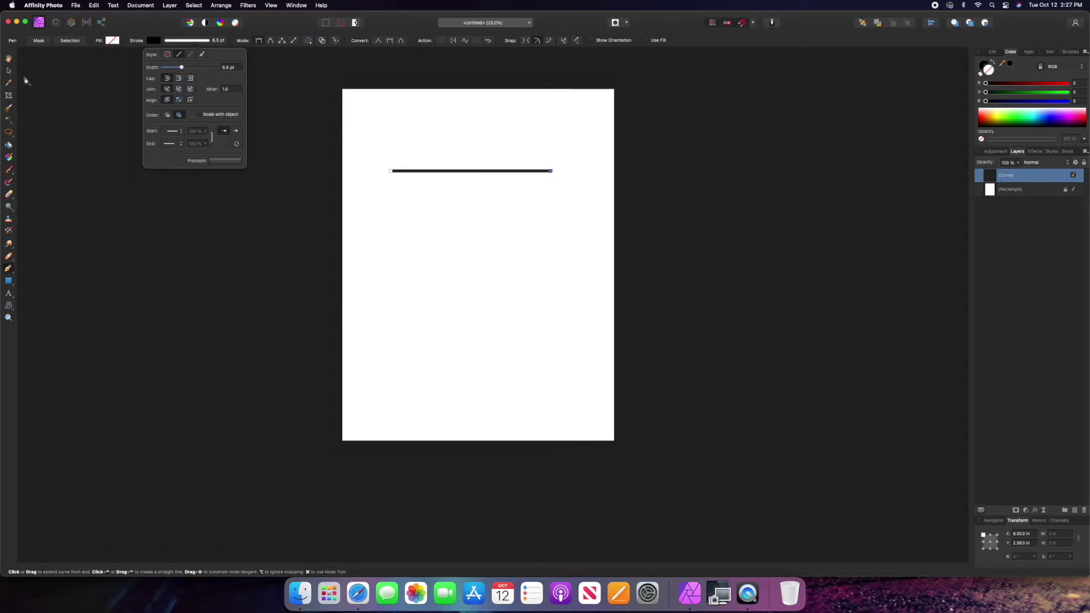
{"action": "left_click", "coordinate": [9, 71]}
{"action": "left_click", "coordinate": [378, 215]}
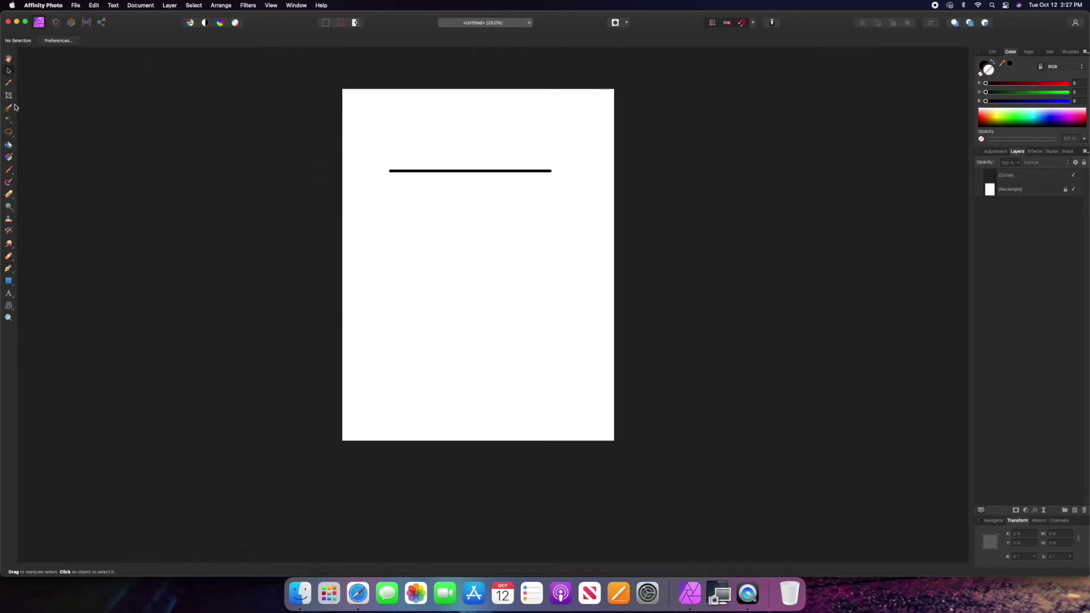
Draw a second line with the Pen tool across the middle of the page, pulling its end point into a curve
{"action": "left_click", "coordinate": [8, 269]}
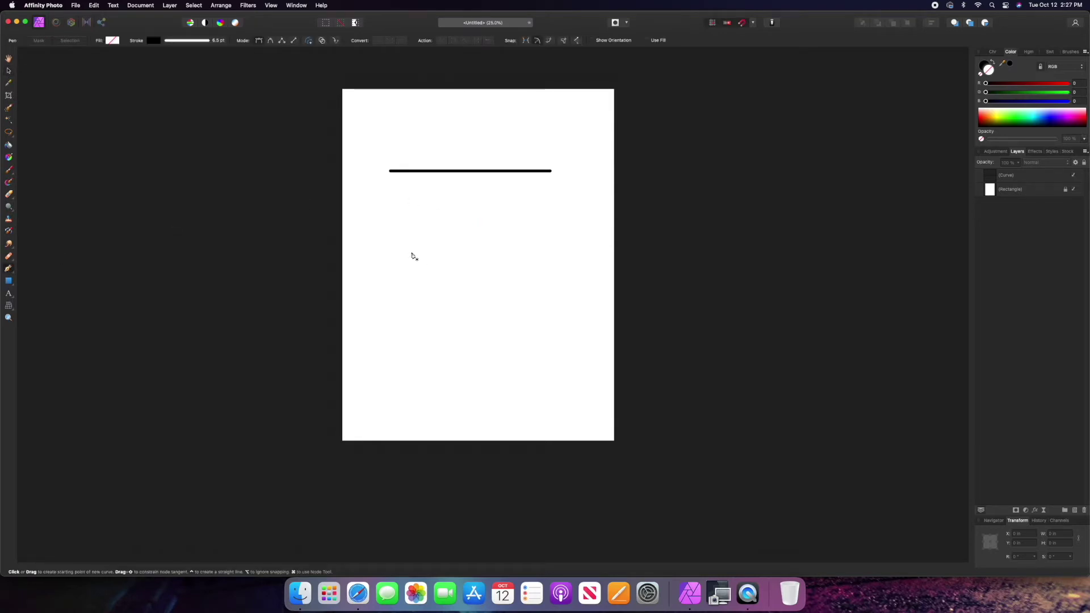
{"action": "left_click", "coordinate": [386, 252]}
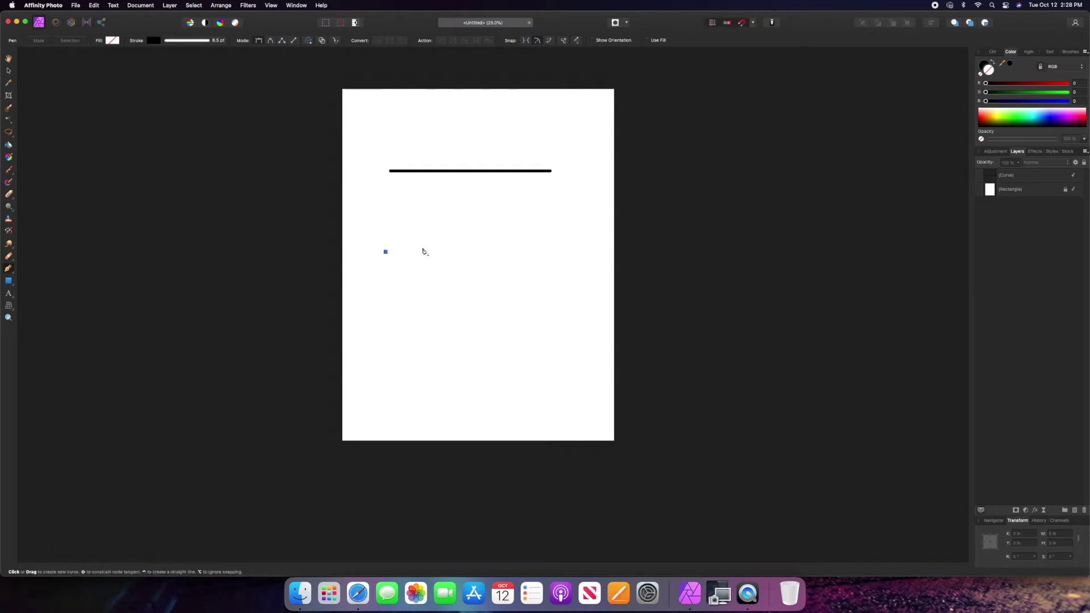
{"action": "left_click_drag", "start_coordinate": [545, 239], "coordinate": [634, 330]}
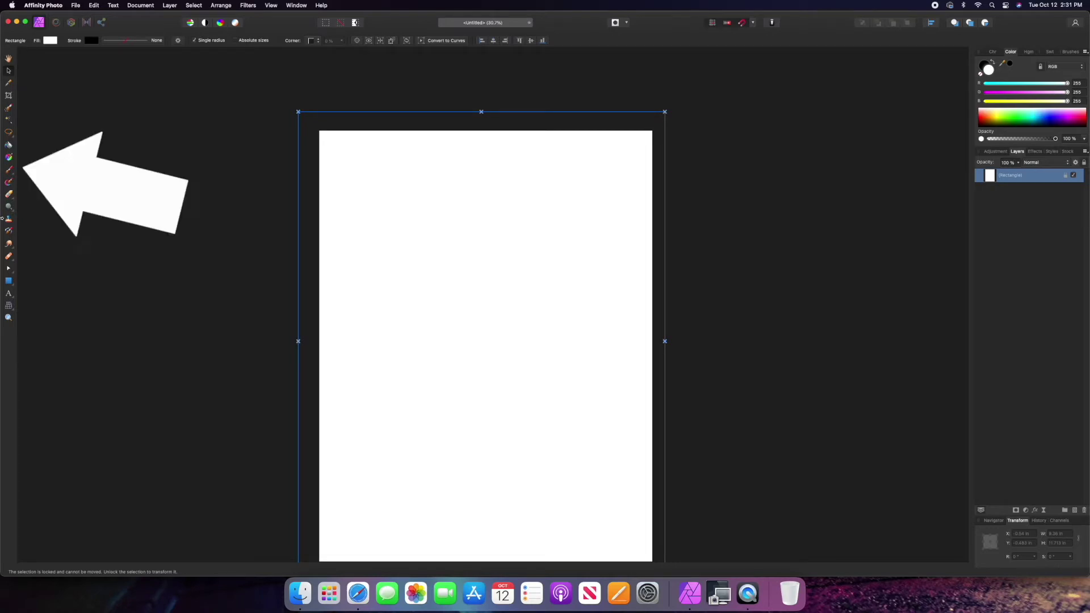
Choose the Paint Brush Tool and make sure the brush library is shown in the studio
{"action": "left_click", "coordinate": [9, 171]}
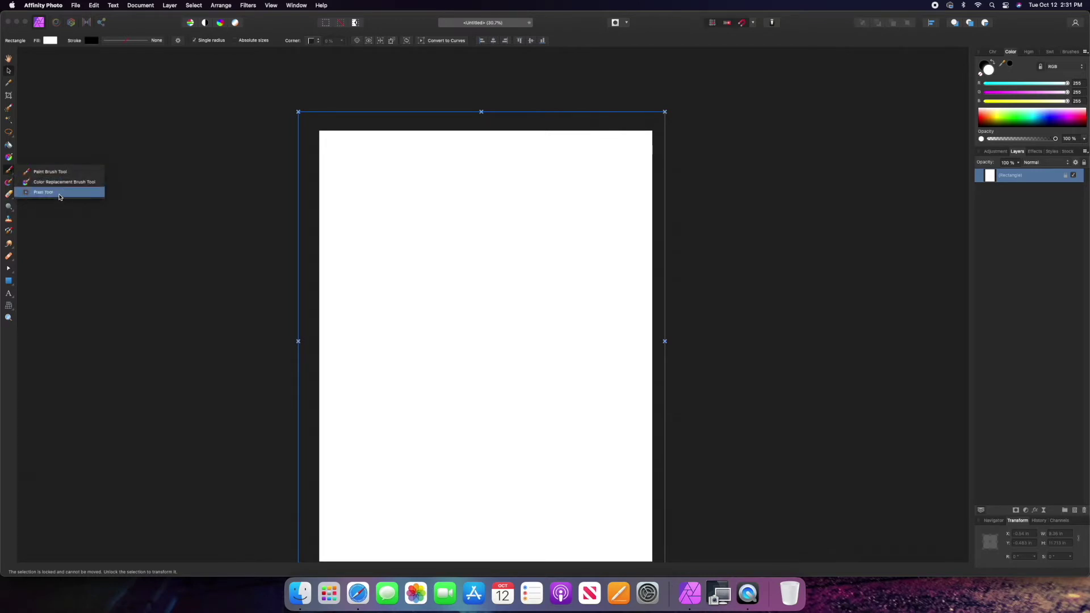
{"action": "left_click", "coordinate": [51, 173]}
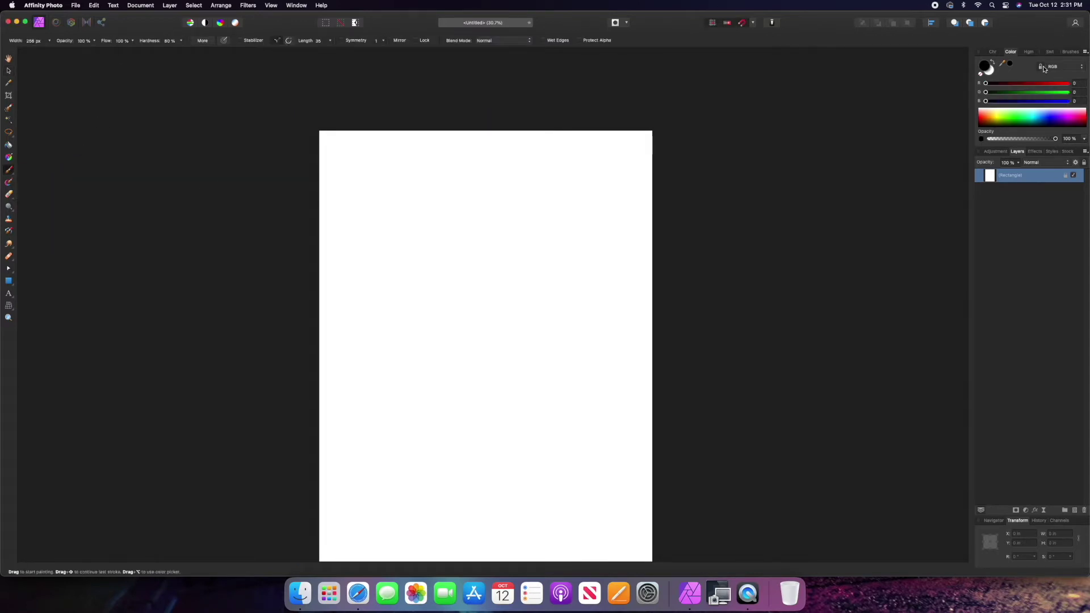
{"action": "left_click", "coordinate": [1070, 52]}
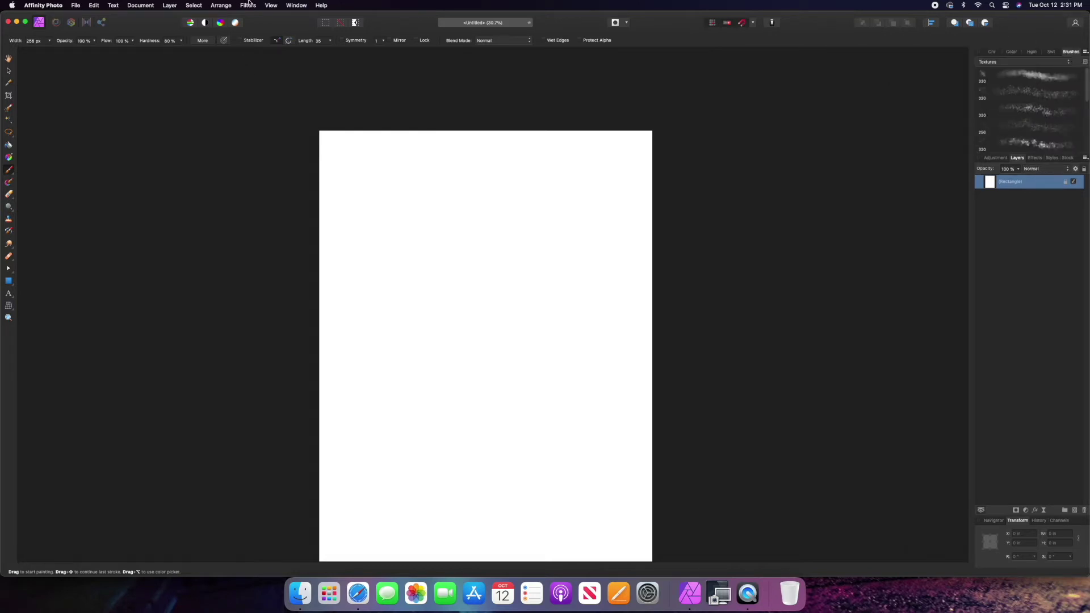
{"action": "left_click", "coordinate": [270, 5]}
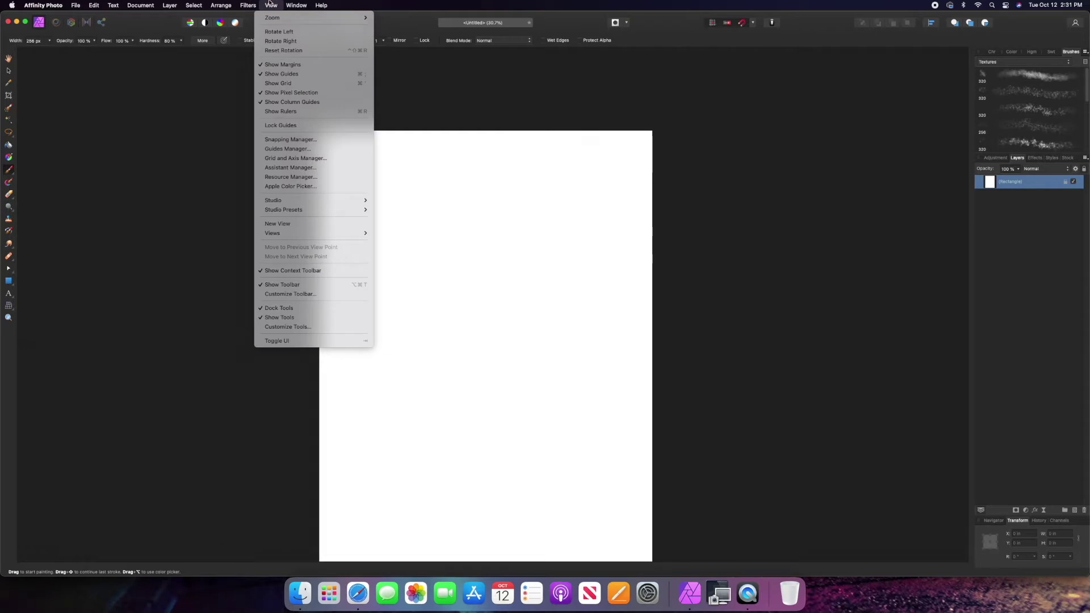
{"action": "mouse_move", "coordinate": [316, 201]}
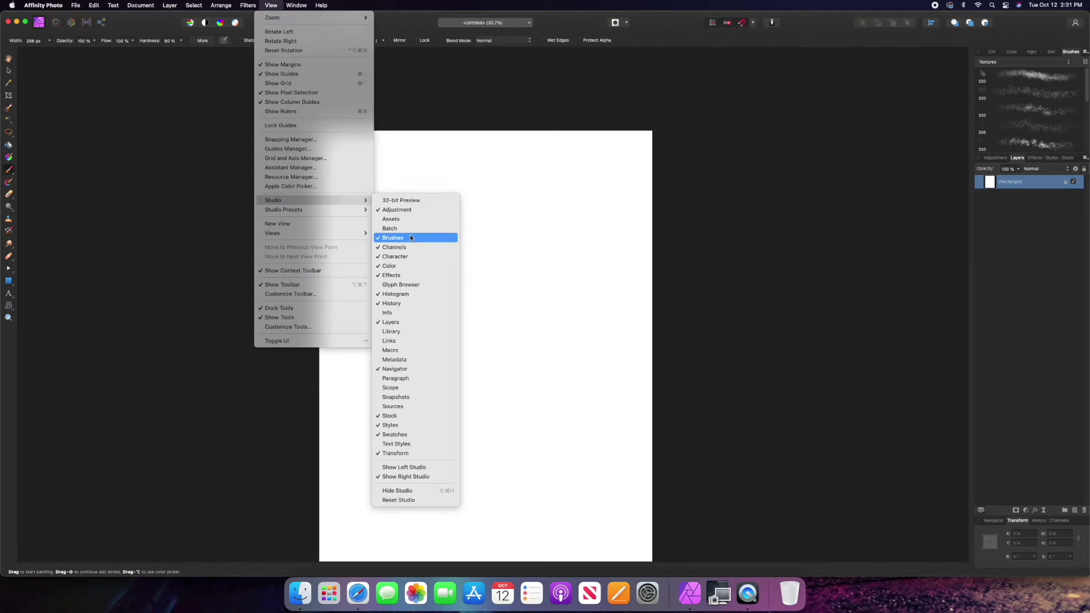
{"action": "left_click", "coordinate": [411, 237]}
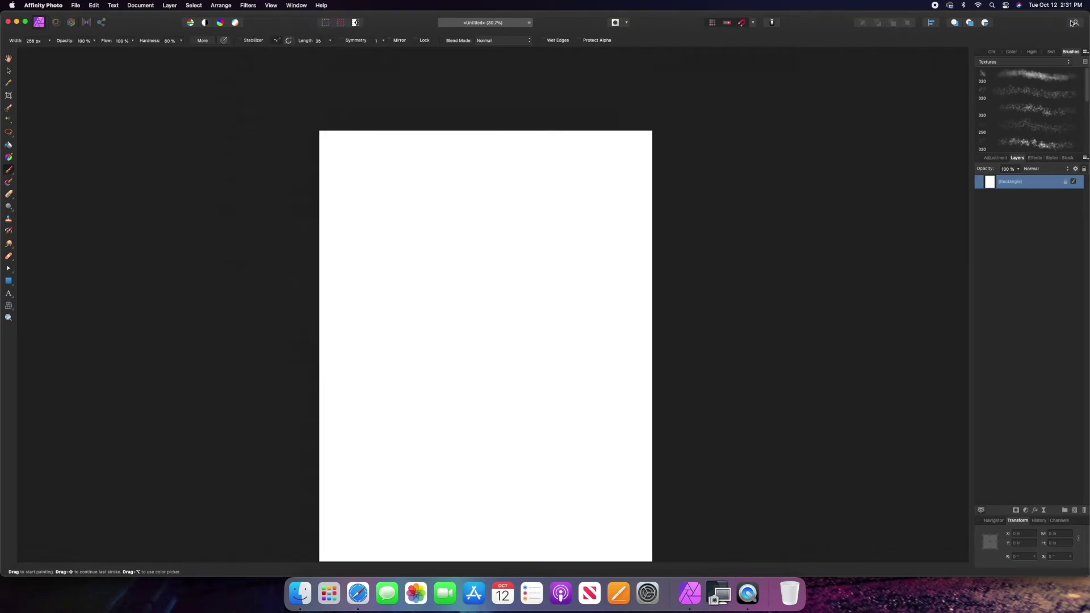
Switch the brush category to Dry Media and pick the fourth brush, 64 px wide
{"action": "left_click", "coordinate": [1024, 63]}
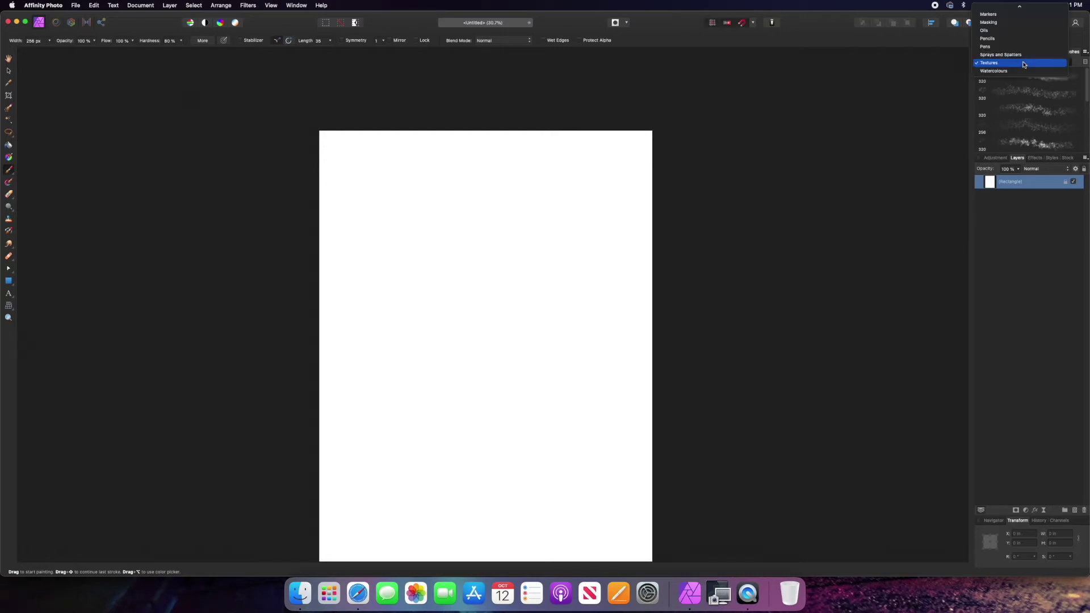
{"action": "left_click", "coordinate": [1077, 63]}
{"action": "left_click", "coordinate": [1070, 63]}
{"action": "scroll", "coordinate": [1028, 56], "scroll_direction": "up", "scroll_amount": 3}
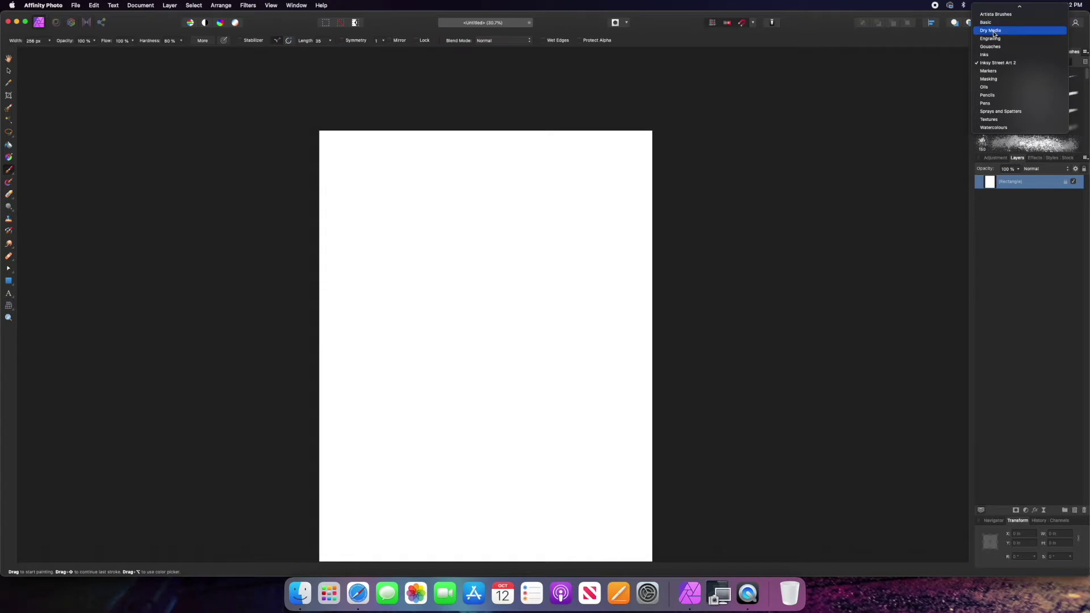
{"action": "left_click", "coordinate": [992, 31]}
{"action": "left_click", "coordinate": [1027, 128]}
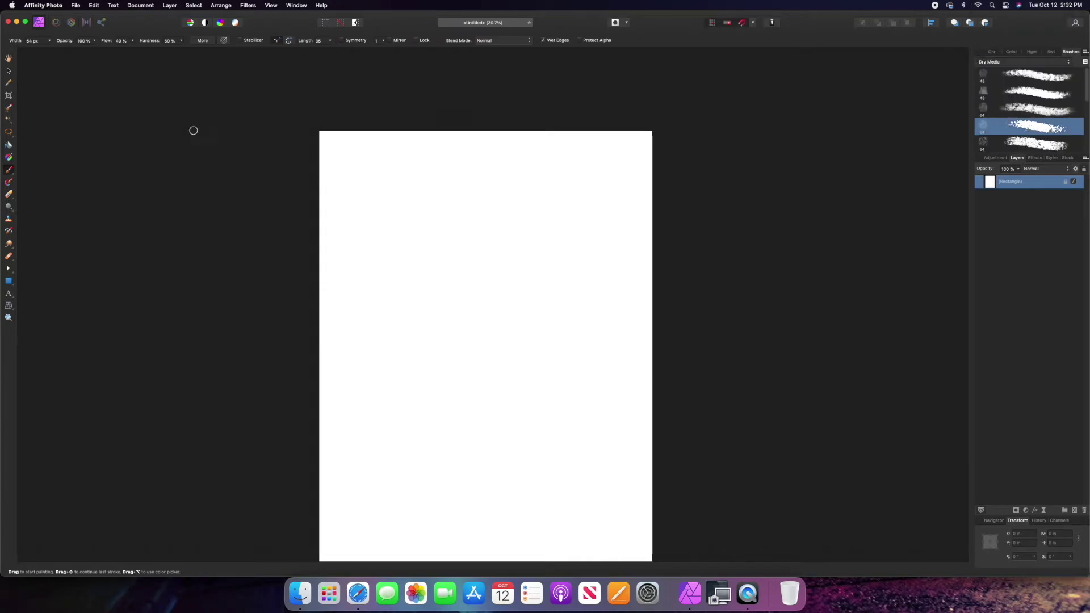
Change the brush colour to pink by adjusting its RGB values
{"action": "left_click", "coordinate": [1013, 52]}
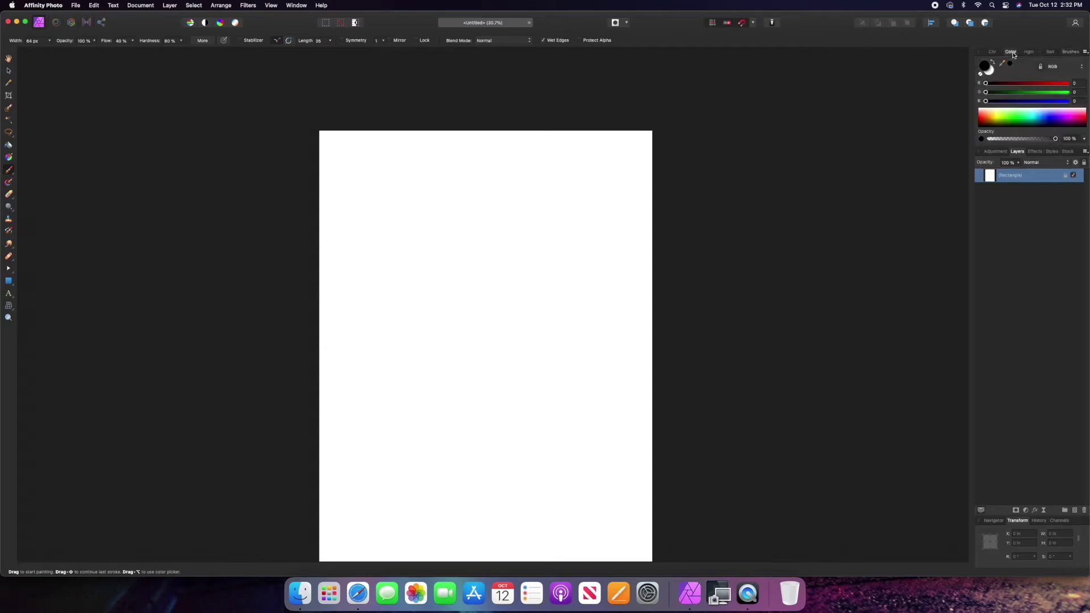
{"action": "left_click", "coordinate": [1021, 124]}
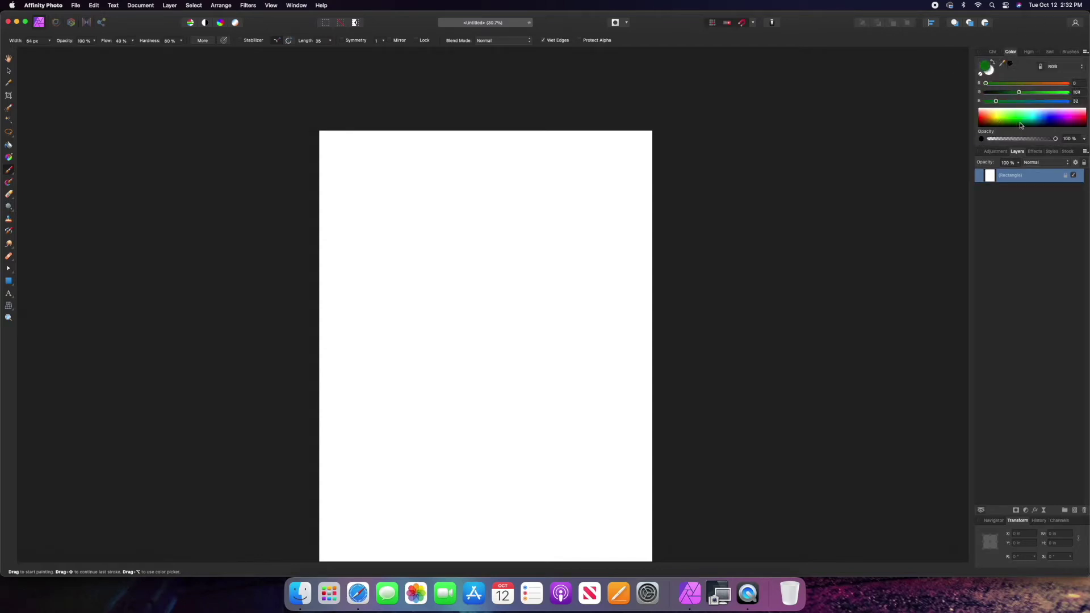
{"action": "mouse_move", "coordinate": [1028, 84]}
{"action": "left_mouse_down"}
{"action": "mouse_move", "coordinate": [1049, 84]}
{"action": "mouse_move", "coordinate": [1038, 101]}
{"action": "mouse_move", "coordinate": [1021, 94]}
{"action": "left_mouse_up"}
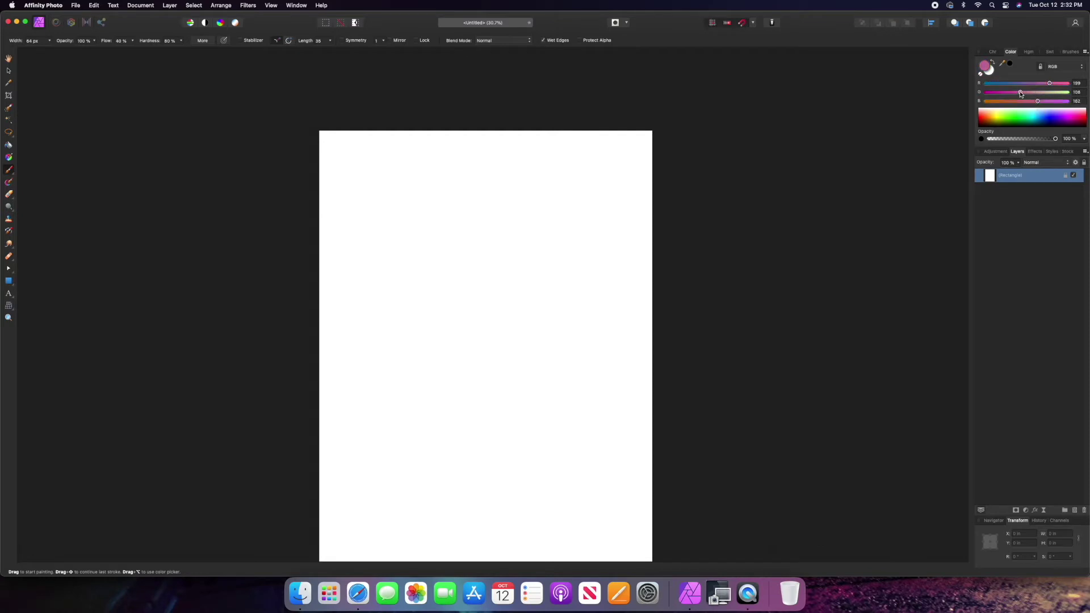
Enlarge the Dry Media brush and paint one thick and one thin pink stroke across the middle of the page
{"action": "left_click", "coordinate": [1070, 51]}
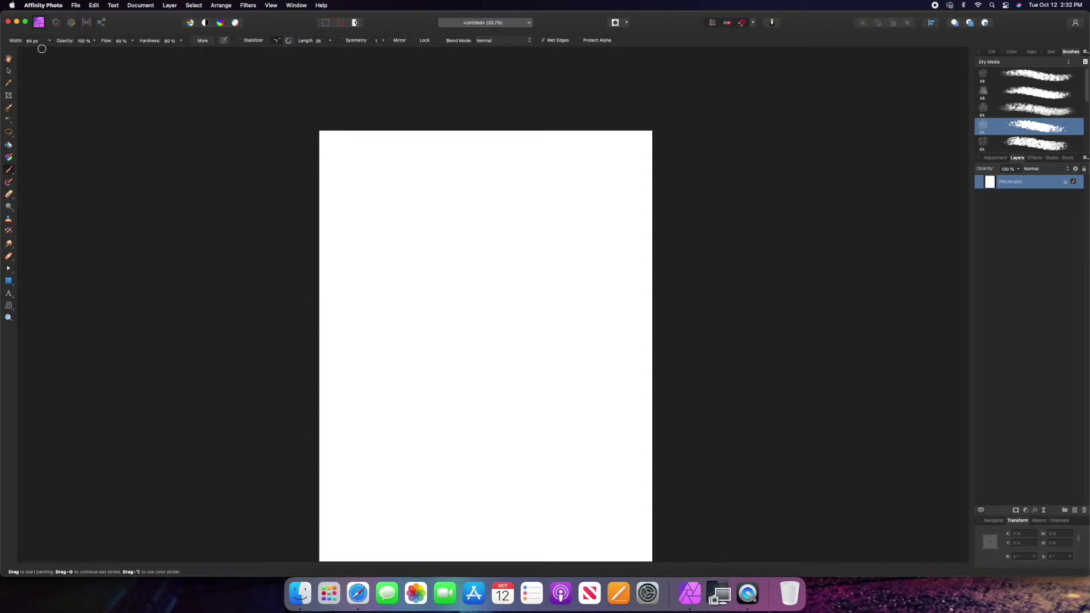
{"action": "key", "text": "bracketright"}
{"action": "key", "text": "bracketright"}
{"action": "key", "text": "bracketright"}
{"action": "key", "text": "bracketright"}
{"action": "key", "text": "bracketright"}
{"action": "key", "text": "bracketright"}
{"action": "left_click_drag", "start_coordinate": [394, 264], "coordinate": [585, 255]}
{"action": "left_click_drag", "start_coordinate": [414, 310], "coordinate": [625, 308]}
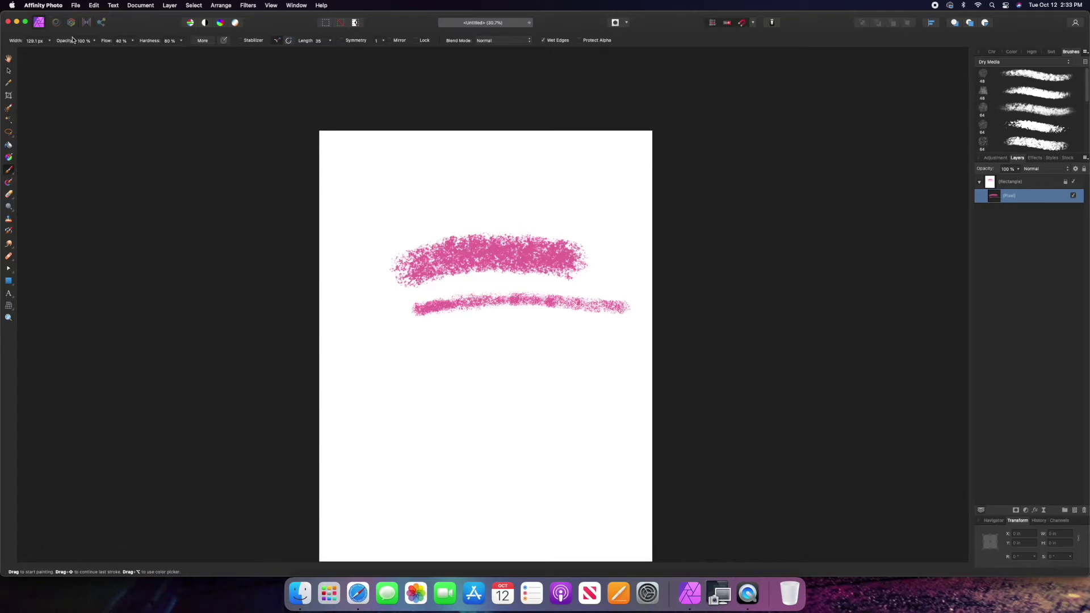
Adjust the brush width and open its opacity for editing
{"action": "left_click", "coordinate": [51, 41]}
{"action": "mouse_move", "coordinate": [48, 49]}
{"action": "left_mouse_down"}
{"action": "mouse_move", "coordinate": [31, 52]}
{"action": "mouse_move", "coordinate": [58, 51]}
{"action": "left_mouse_up"}
{"action": "left_click", "coordinate": [91, 41]}
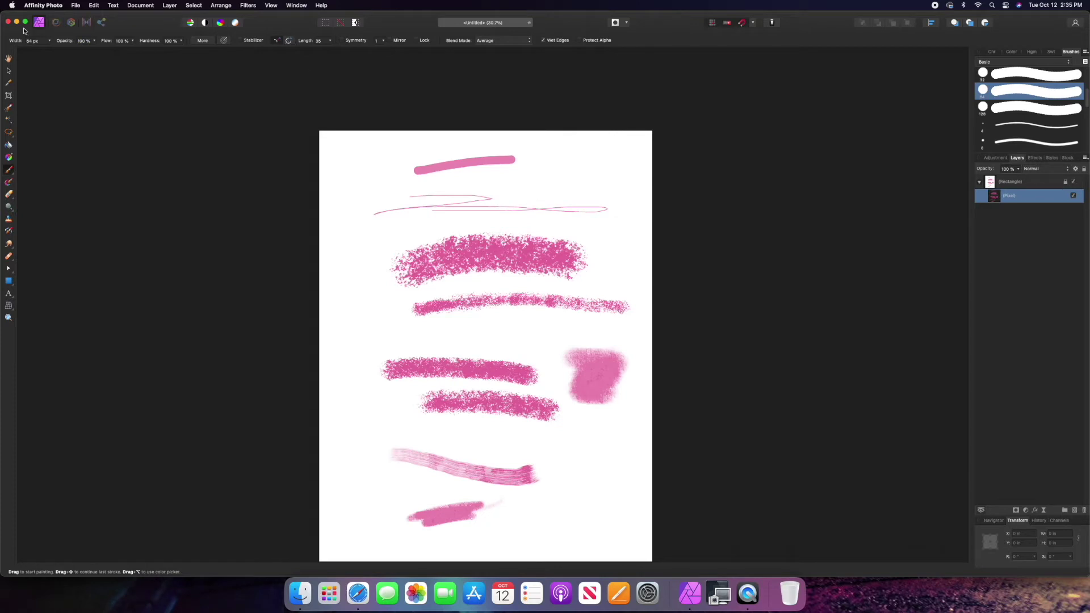
Delete the pixel layer holding all the painted brush strokes and clear the selection of the background rectangle
{"action": "left_click", "coordinate": [10, 71]}
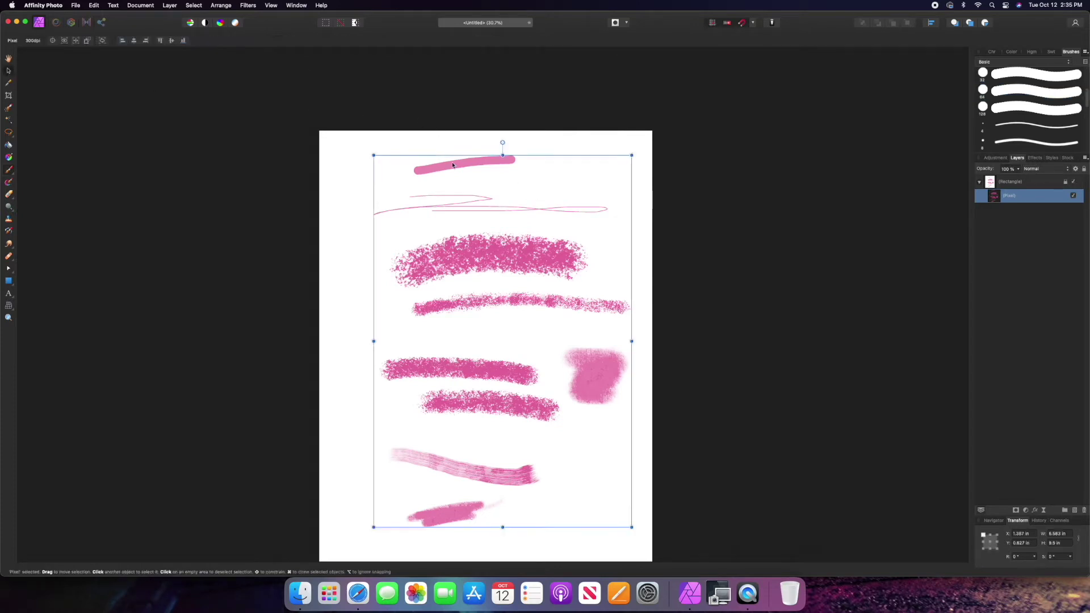
{"action": "key", "text": "Delete"}
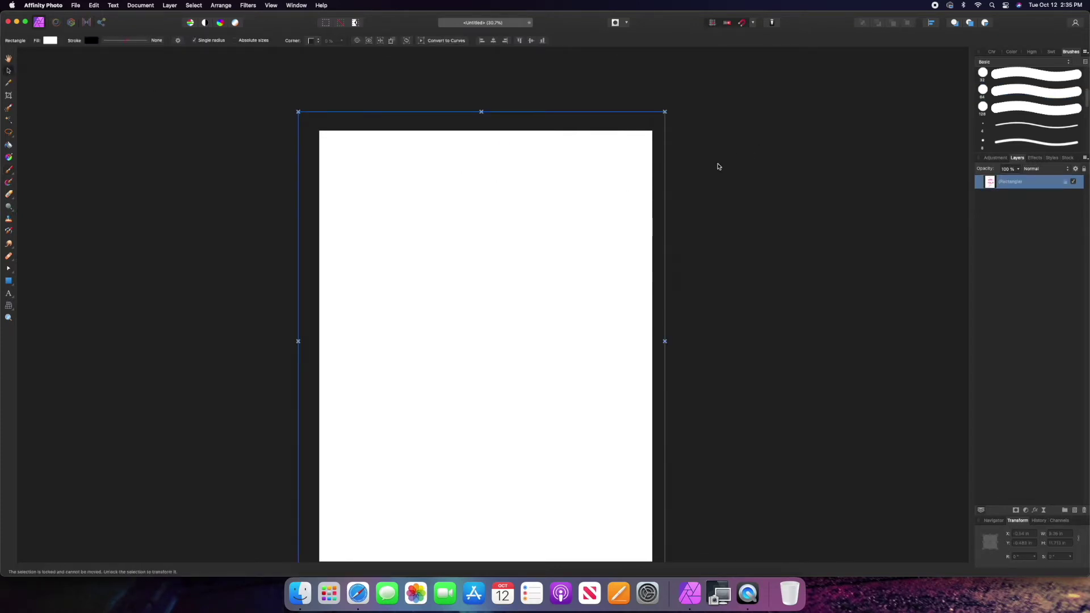
{"action": "key", "text": "Delete"}
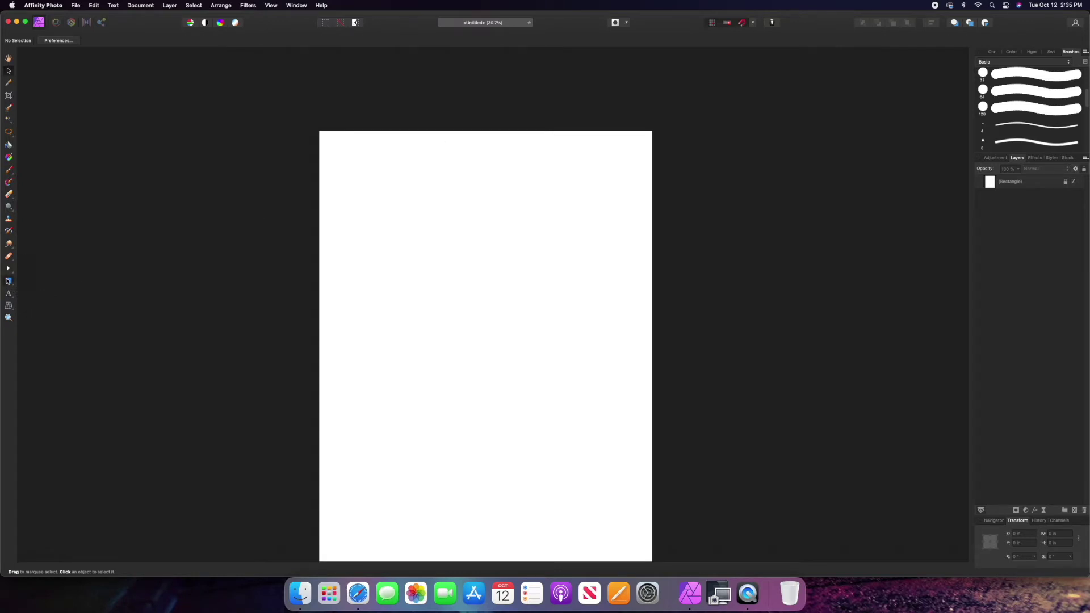
Draw a rectangle about 3.04 in wide and 2.79 in high near the page's centre, with a 6.5 pt pink stroke and no fill
{"action": "left_click", "coordinate": [8, 280]}
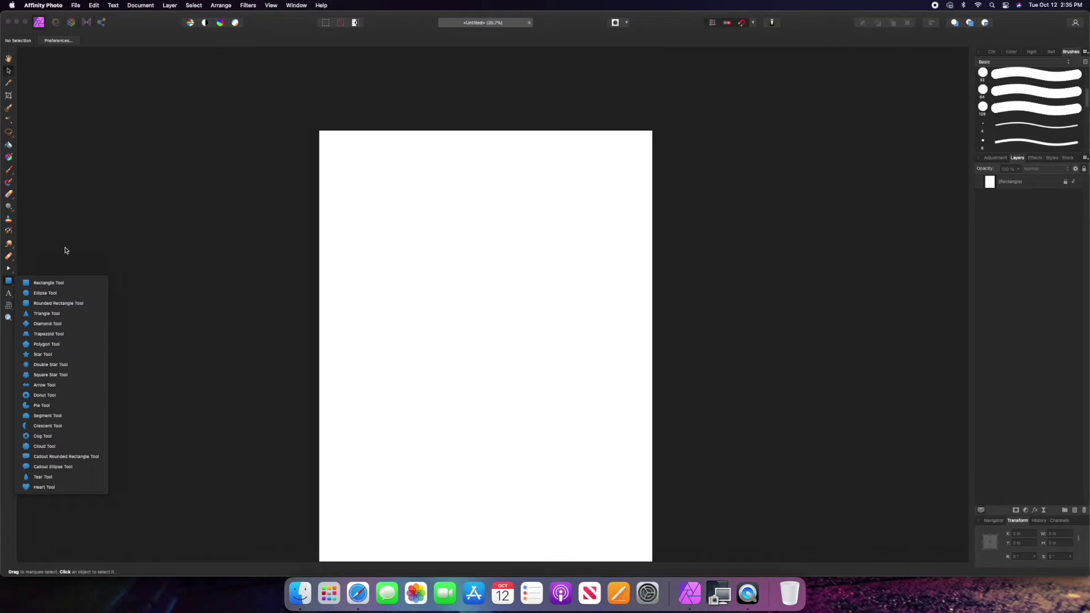
{"action": "left_click", "coordinate": [50, 286]}
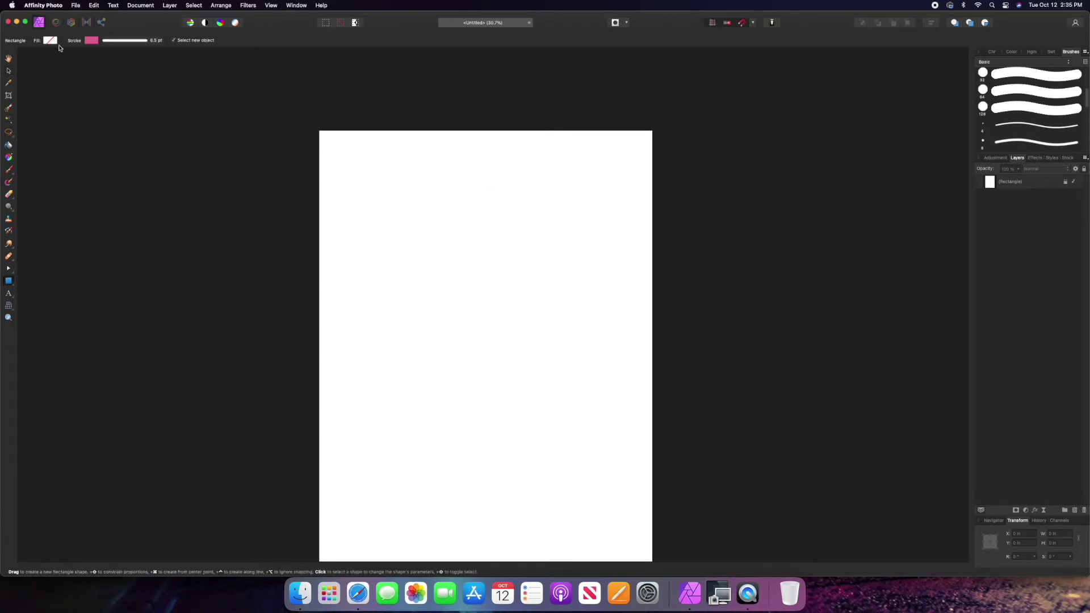
{"action": "left_click_drag", "start_coordinate": [402, 257], "coordinate": [521, 367]}
{"action": "left_click", "coordinate": [9, 68]}
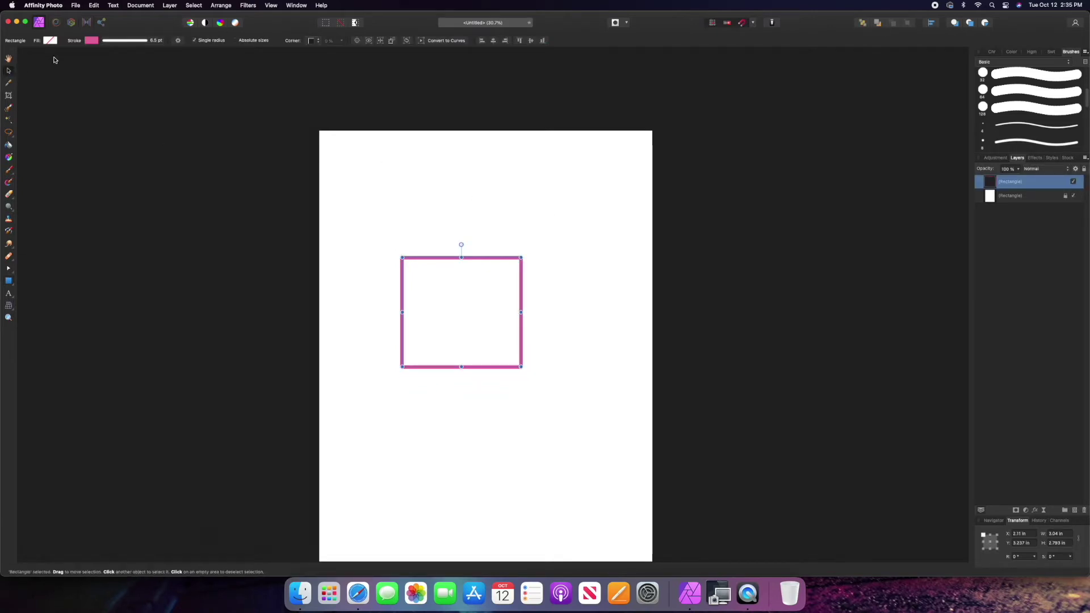
Flood-fill the inside of the pink outlined rectangle with blue (RGB 52, 108, 162) and inspect the filled edges up close
{"action": "left_click", "coordinate": [688, 131]}
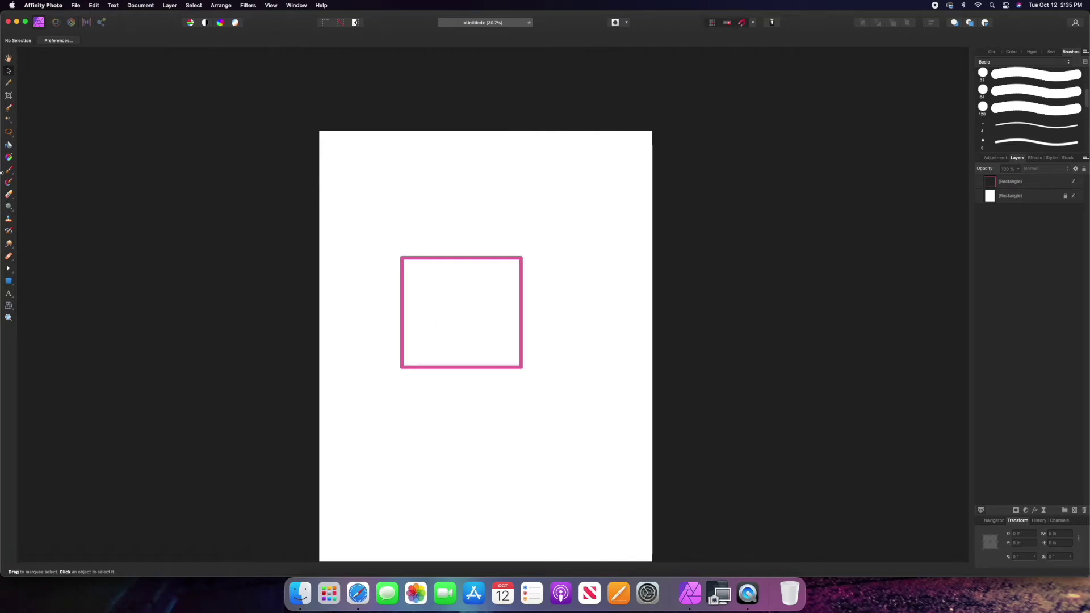
{"action": "left_click", "coordinate": [9, 146]}
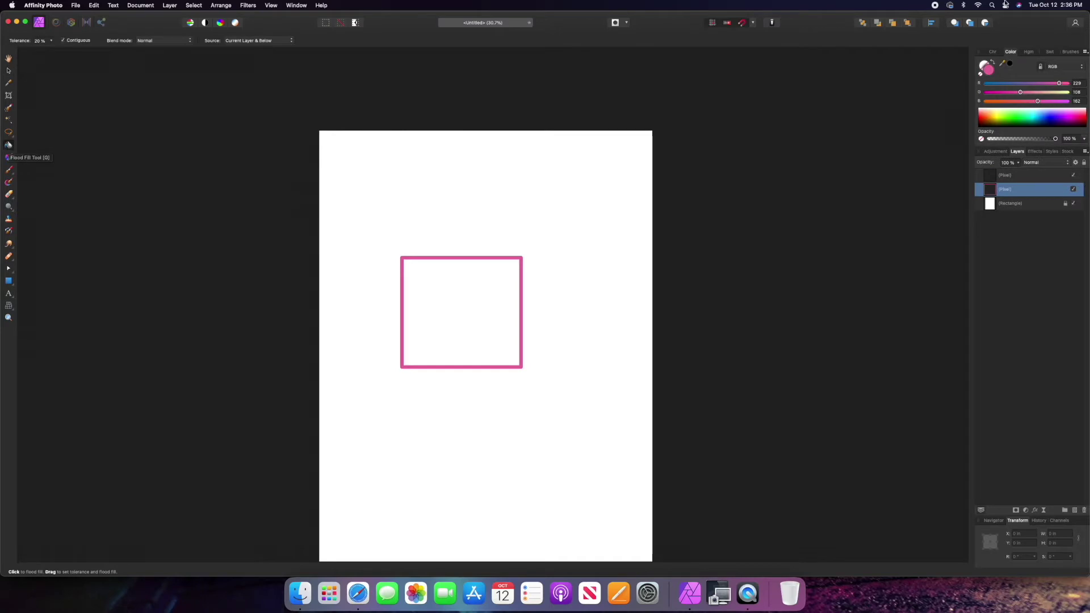
{"action": "left_click", "coordinate": [1002, 83]}
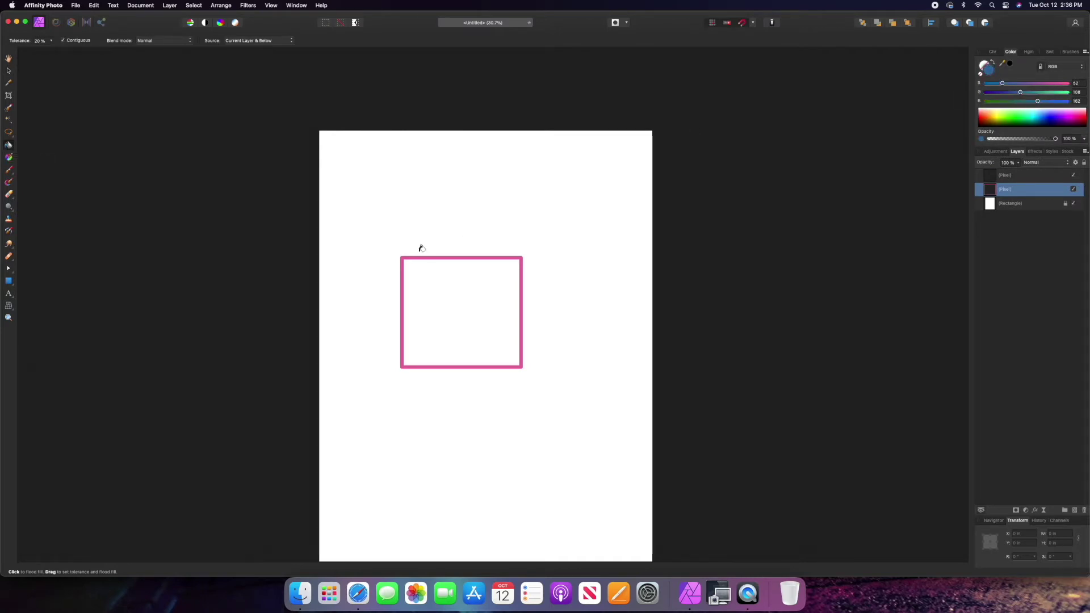
{"action": "left_click", "coordinate": [475, 293]}
{"action": "scroll", "coordinate": [475, 293], "scroll_direction": "up", "scroll_amount": 5}
{"action": "scroll", "coordinate": [475, 293], "scroll_direction": "up", "scroll_amount": 5}
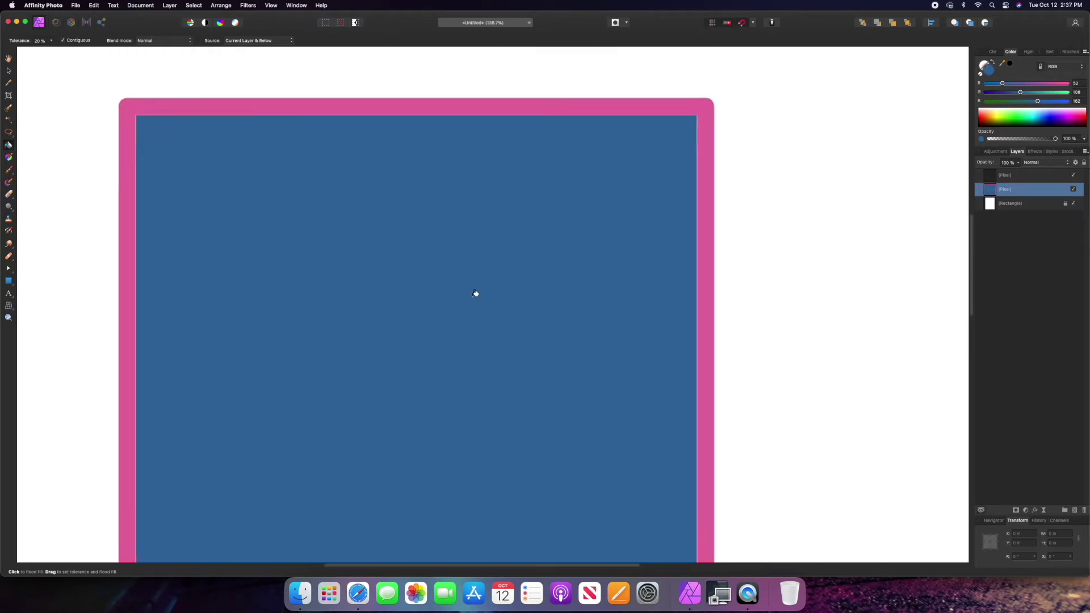
{"action": "scroll", "coordinate": [476, 293], "scroll_direction": "down", "scroll_amount": 3}
{"action": "scroll", "coordinate": [475, 293], "scroll_direction": "up", "scroll_amount": 2}
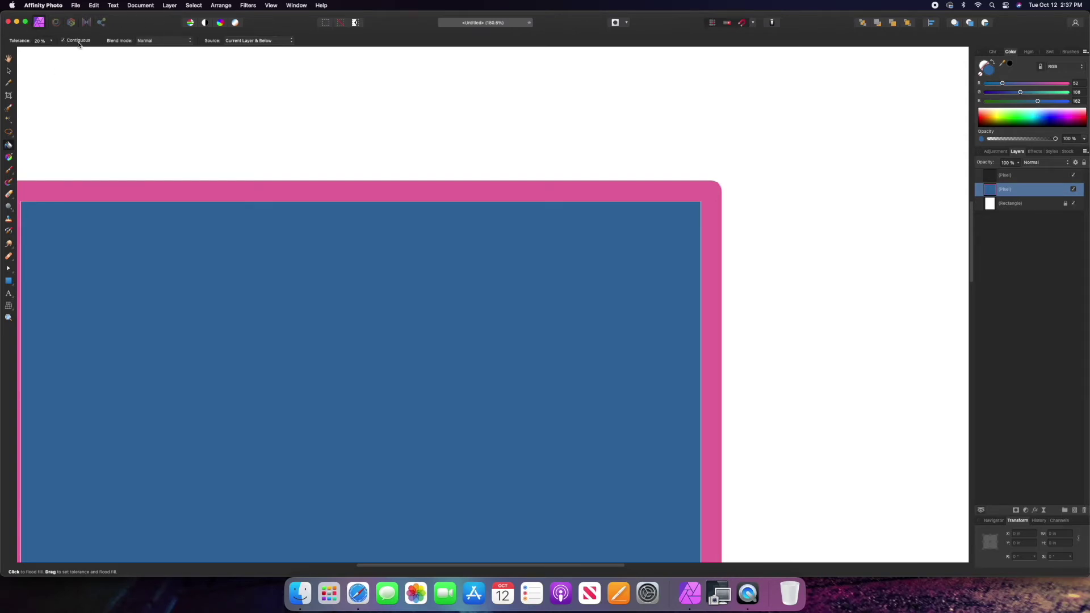
{"action": "scroll", "coordinate": [278, 247], "scroll_direction": "down", "scroll_amount": 3}
{"action": "scroll", "coordinate": [277, 246], "scroll_direction": "up", "scroll_amount": 2}
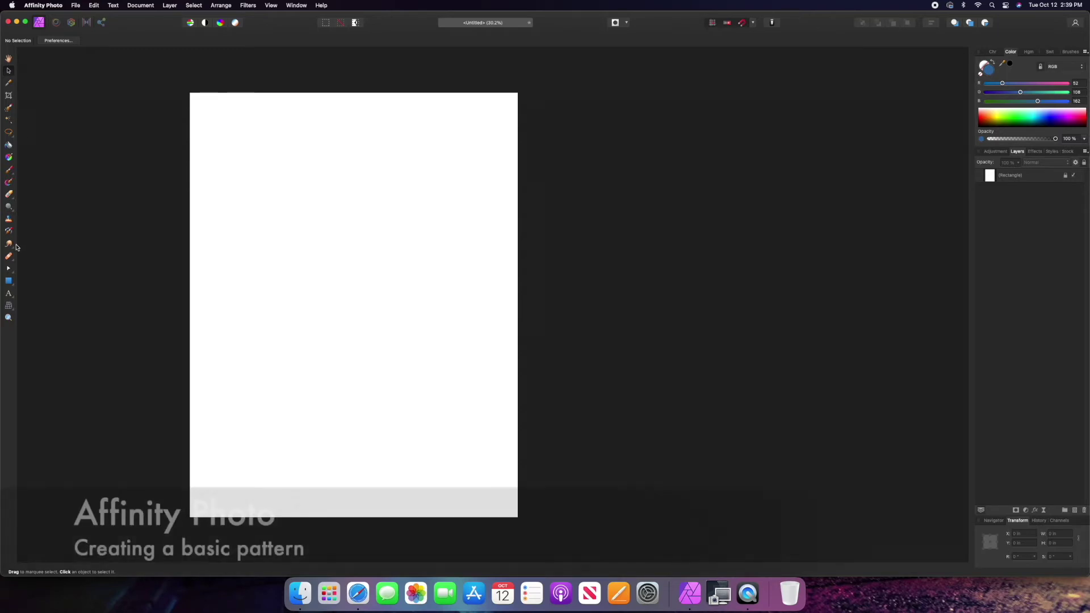
Draw a blue heart without a stroke on the white page, about 6.72 in wide and 7.22 in high
{"action": "left_click", "coordinate": [10, 285]}
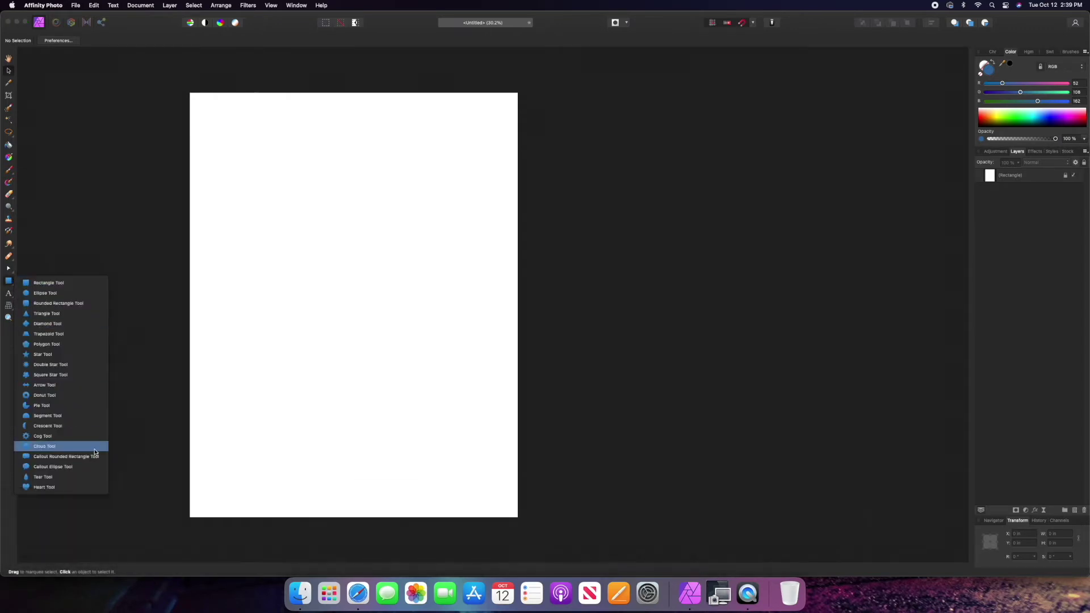
{"action": "left_click", "coordinate": [82, 487]}
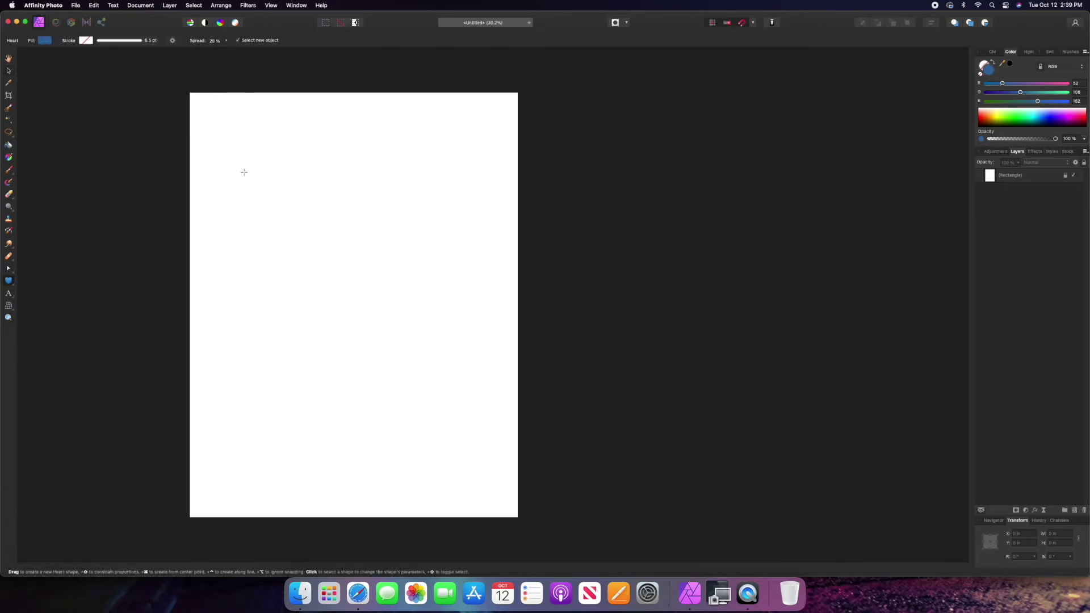
{"action": "left_click_drag", "start_coordinate": [244, 172], "coordinate": [504, 450]}
{"action": "left_click", "coordinate": [9, 71]}
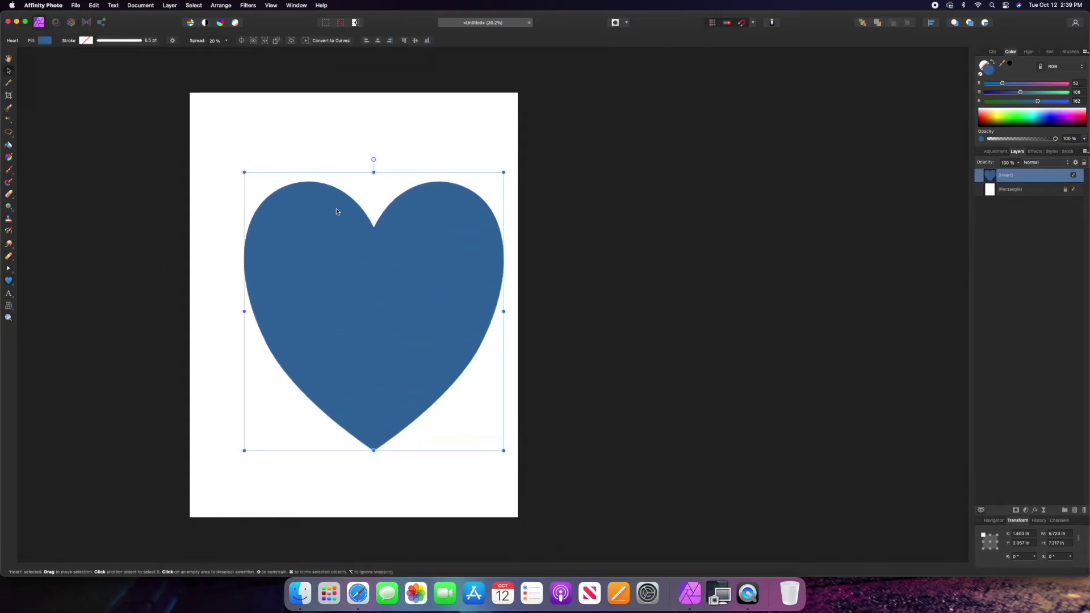
Enlarge the heart to about 7.3 in wide and 7.8 in high and centre it horizontally on the page
{"action": "left_click_drag", "start_coordinate": [316, 203], "coordinate": [291, 196]}
{"action": "left_click_drag", "start_coordinate": [335, 336], "coordinate": [334, 334]}
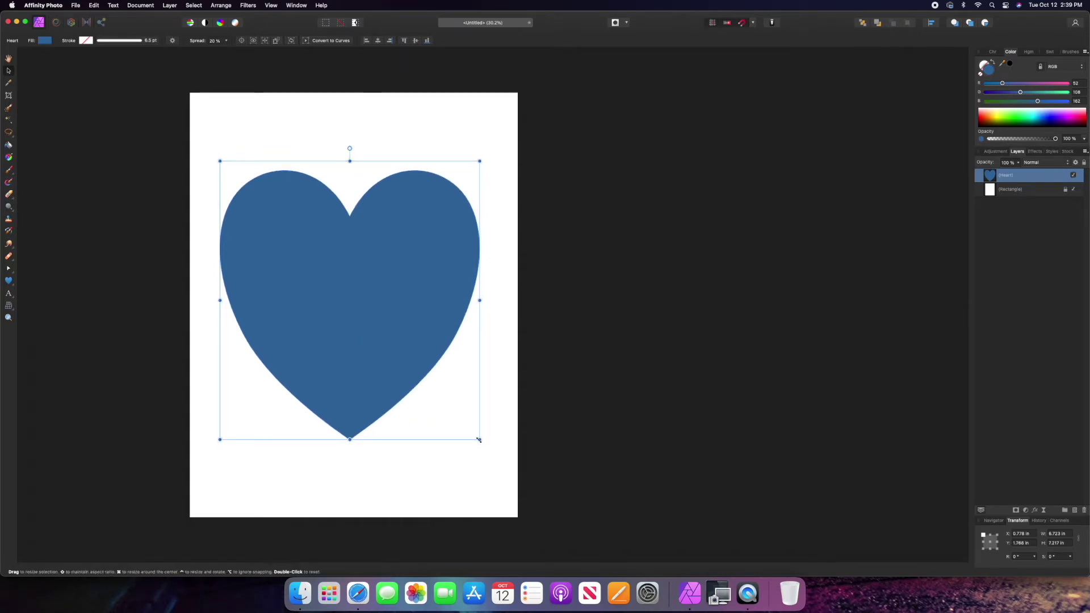
{"action": "left_click_drag", "start_coordinate": [479, 440], "coordinate": [501, 457]}
{"action": "left_click_drag", "start_coordinate": [389, 338], "coordinate": [381, 319]}
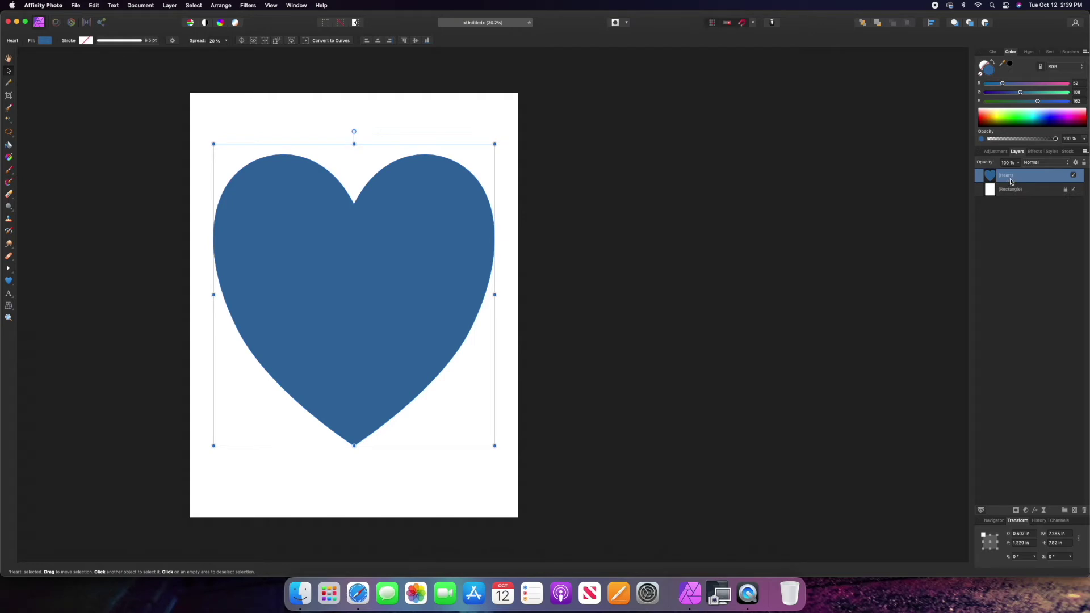
Duplicate the heart layer, hide the lower copy and select the upper one
{"action": "key", "text": "cmd+j"}
{"action": "left_click", "coordinate": [1045, 189]}
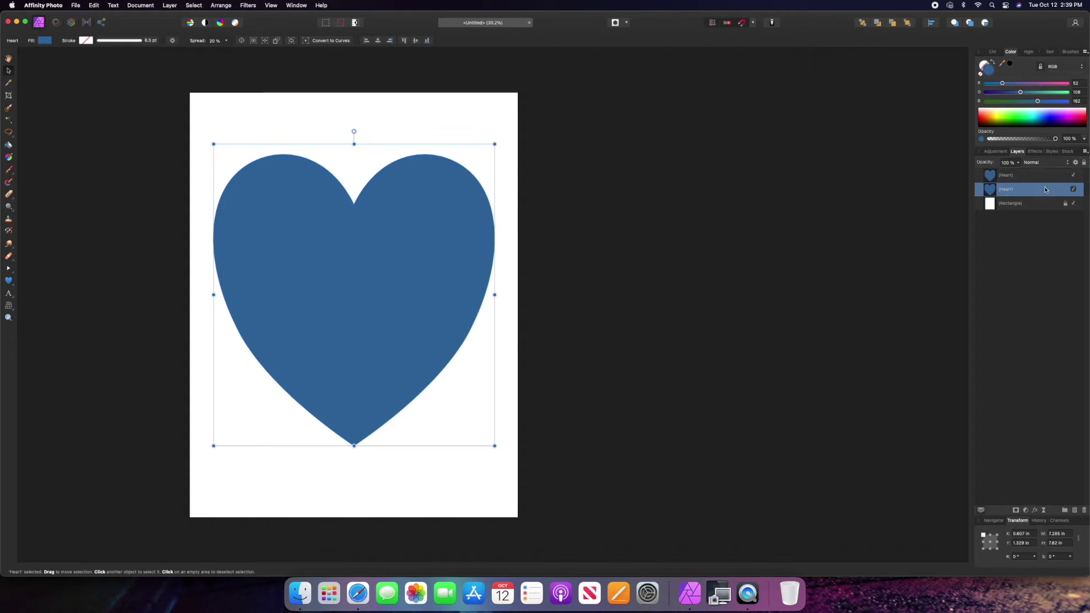
{"action": "left_click", "coordinate": [1074, 190]}
{"action": "left_click", "coordinate": [1052, 179]}
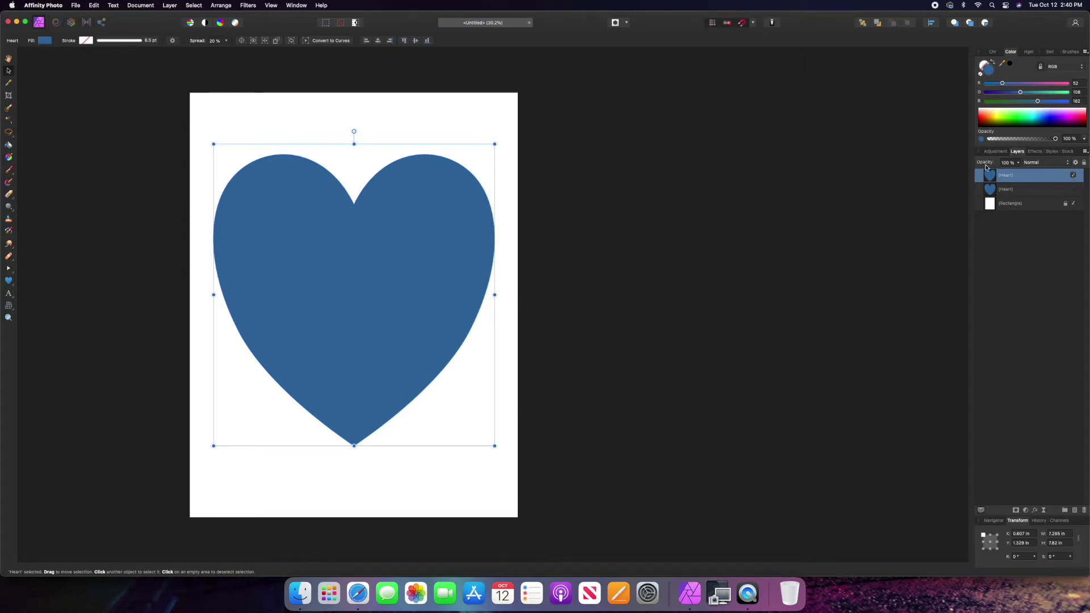
Apply the Affine distort filter to the upper heart with Offset X 50 %, Offset Y 50 % and extend mode Wrap
{"action": "left_click", "coordinate": [244, 5]}
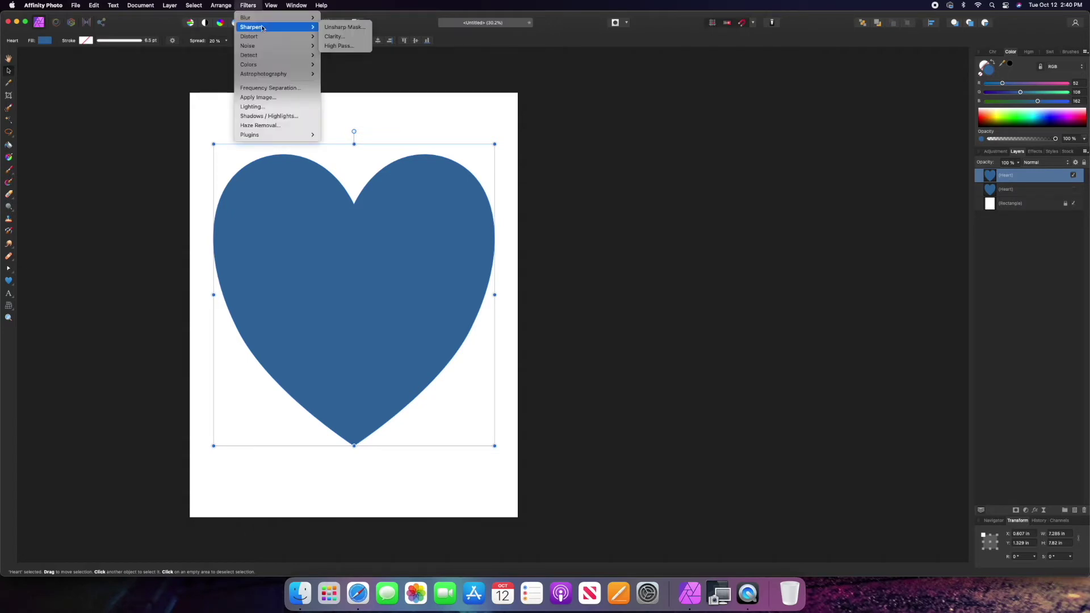
{"action": "mouse_move", "coordinate": [262, 39]}
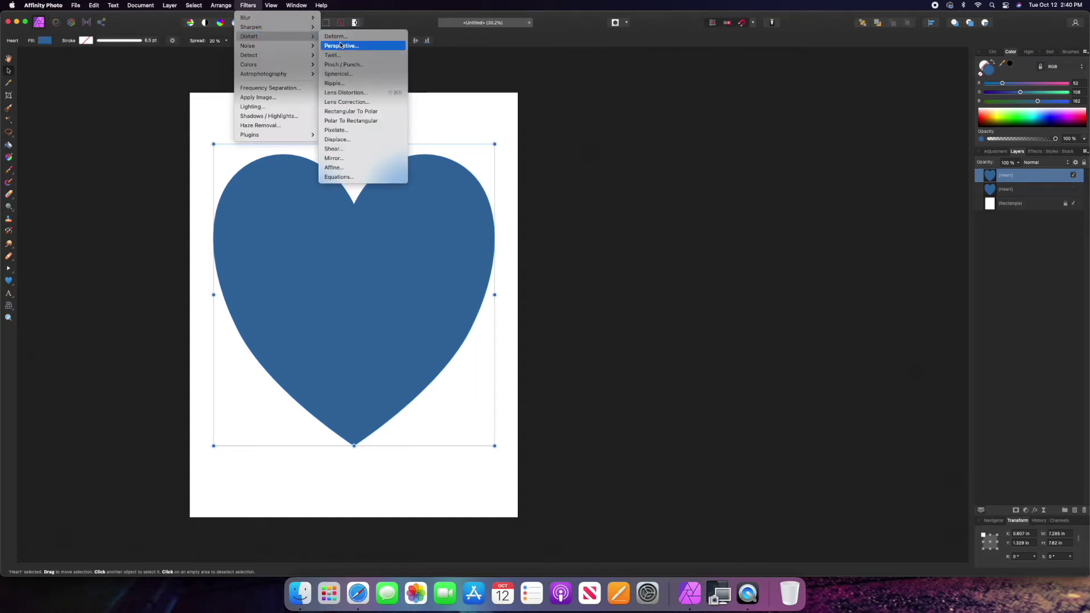
{"action": "left_click", "coordinate": [365, 168]}
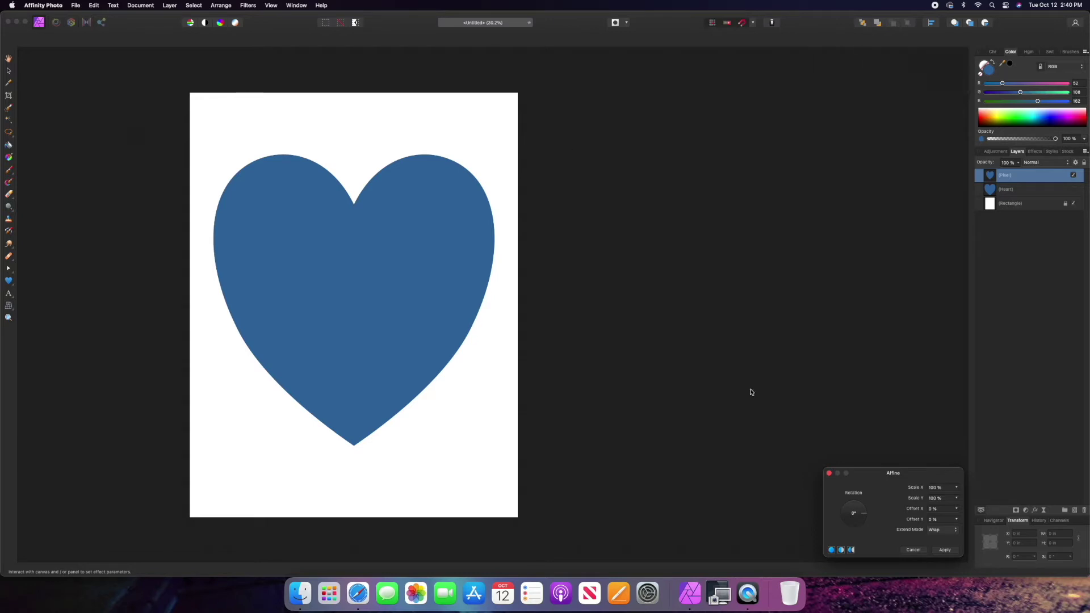
{"action": "left_click_drag", "start_coordinate": [896, 471], "coordinate": [611, 216]}
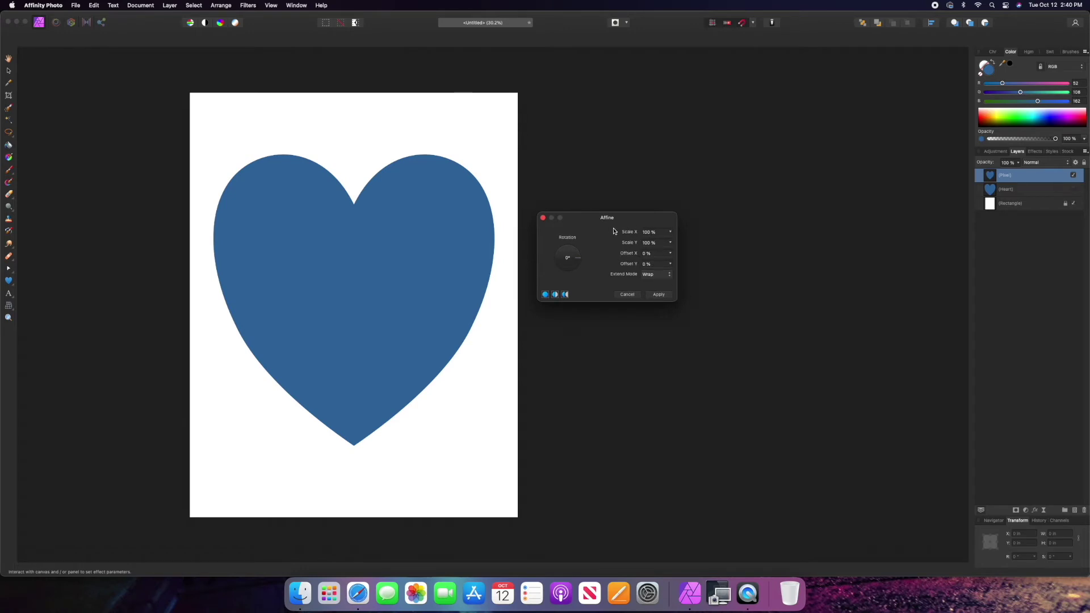
{"action": "left_click", "coordinate": [645, 255]}
{"action": "type", "text": "50"}
{"action": "left_click", "coordinate": [647, 265]}
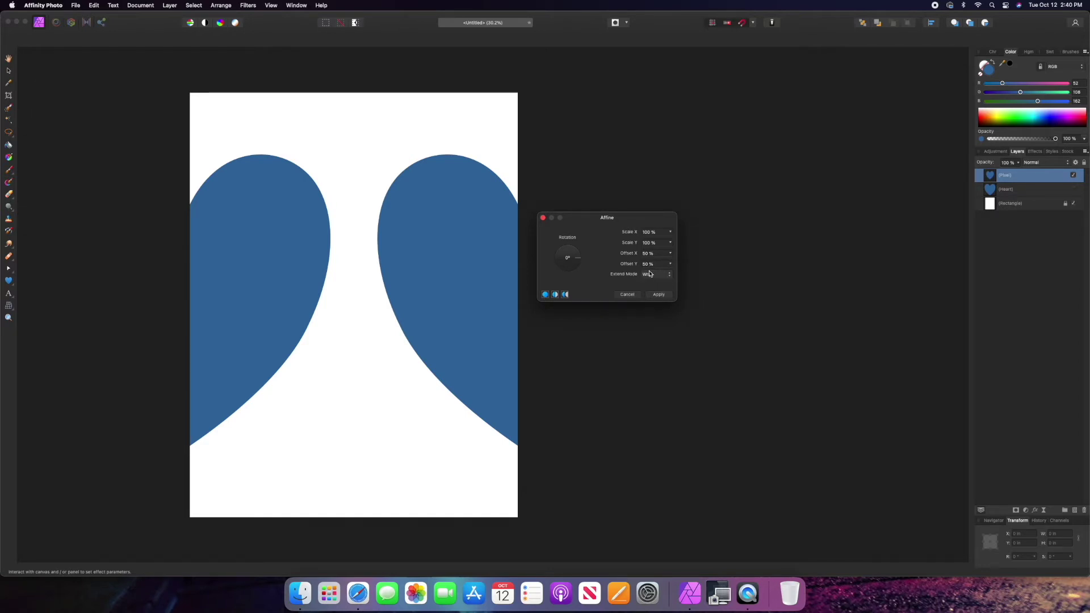
{"action": "left_click", "coordinate": [659, 295]}
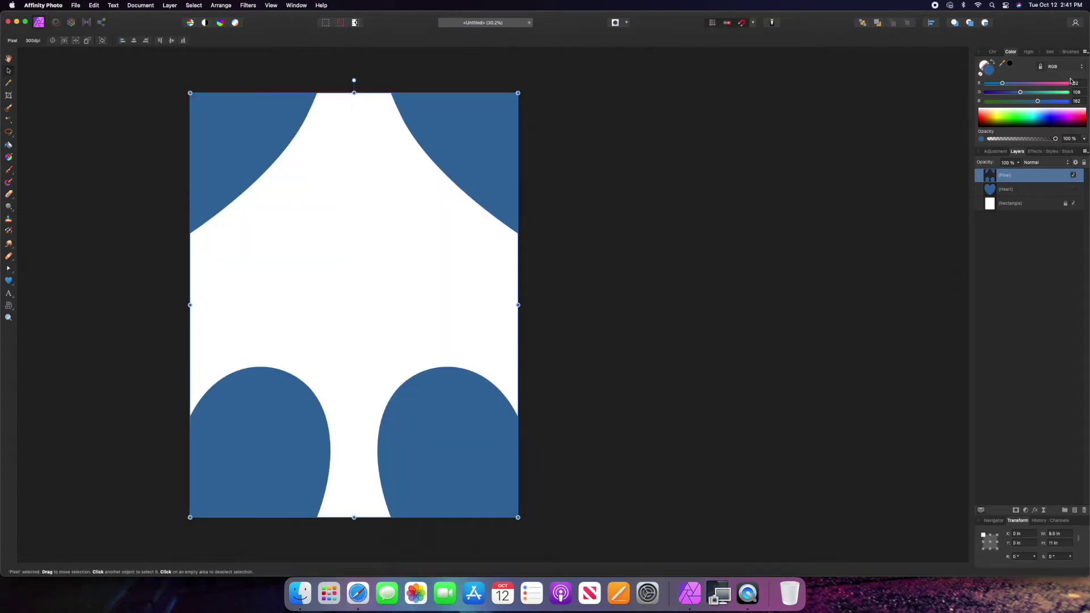
Show the hidden heart again, shrink it and place it in the gap between the four partial hearts
{"action": "left_click", "coordinate": [1051, 191]}
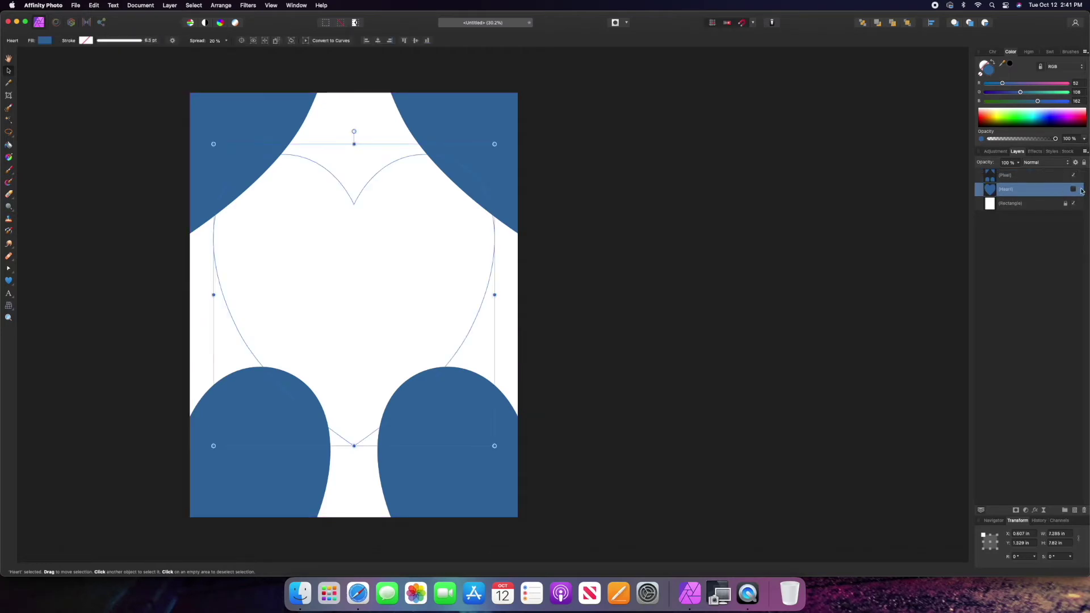
{"action": "left_click", "coordinate": [1073, 189]}
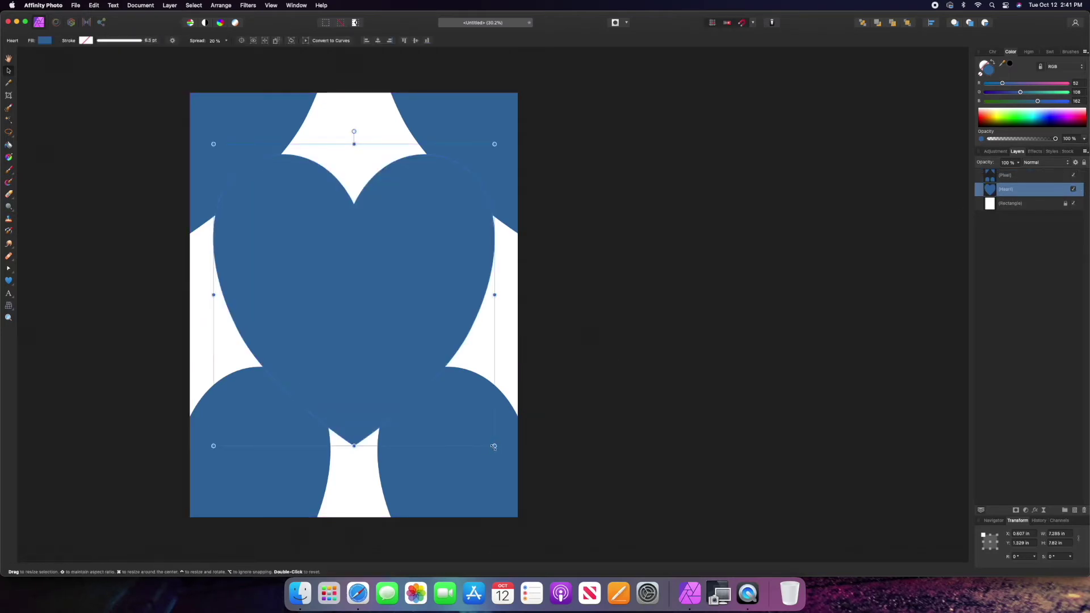
{"action": "left_click_drag", "start_coordinate": [494, 447], "coordinate": [425, 365]}
{"action": "left_click_drag", "start_coordinate": [275, 251], "coordinate": [304, 278]}
{"action": "left_click", "coordinate": [681, 244]}
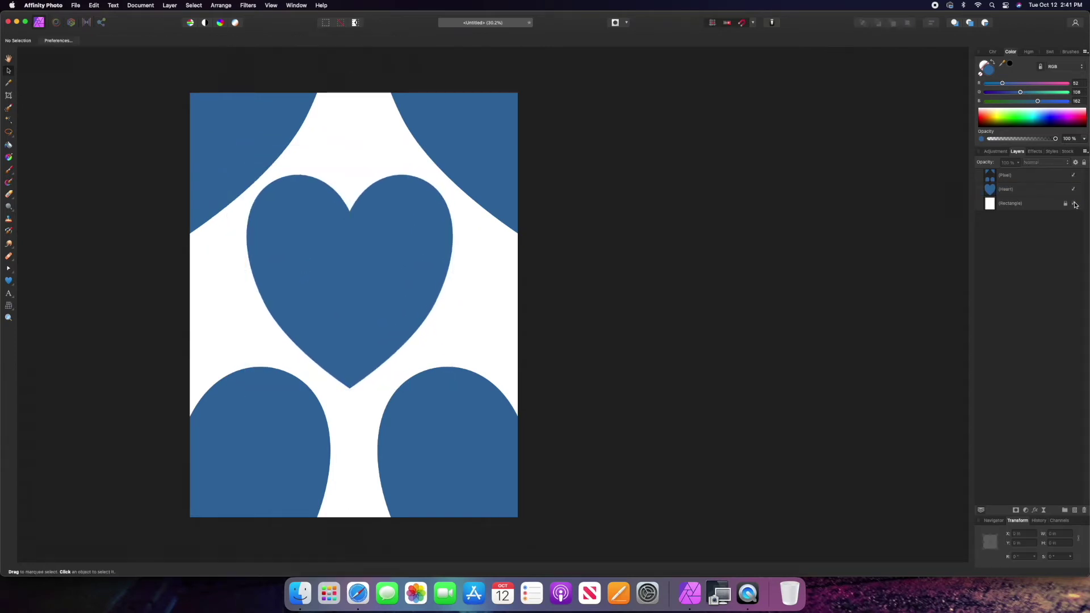
Hide the white background rectangle and export the whole document as a PNG named heart-pattern in the Affinity-Photo-Tips-TUT folder
{"action": "left_click", "coordinate": [1074, 203]}
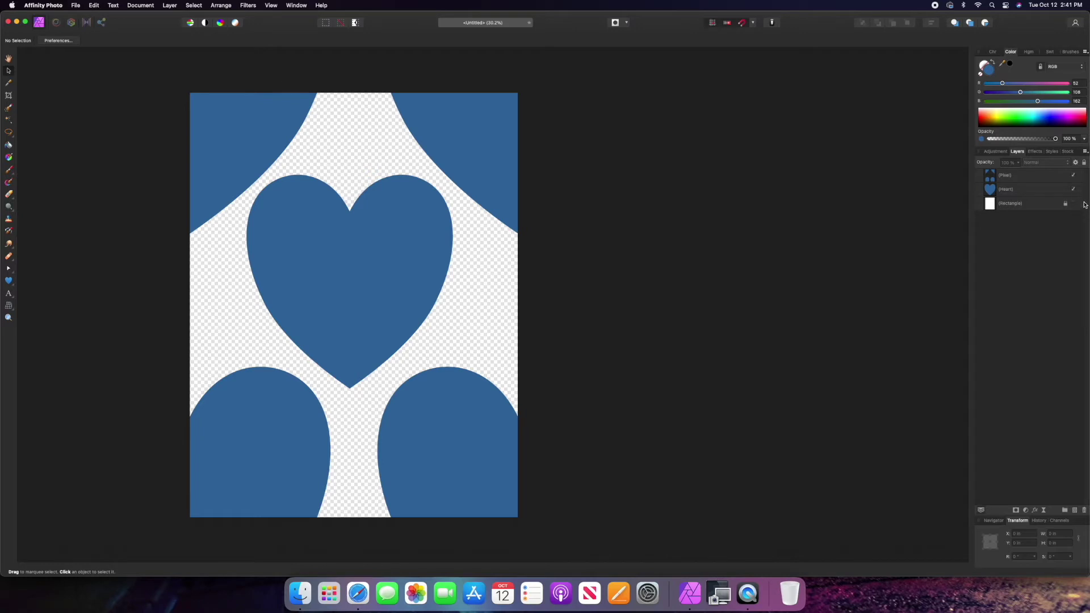
{"action": "left_click", "coordinate": [1065, 203]}
{"action": "left_click", "coordinate": [63, 4]}
{"action": "mouse_move", "coordinate": [76, 5]}
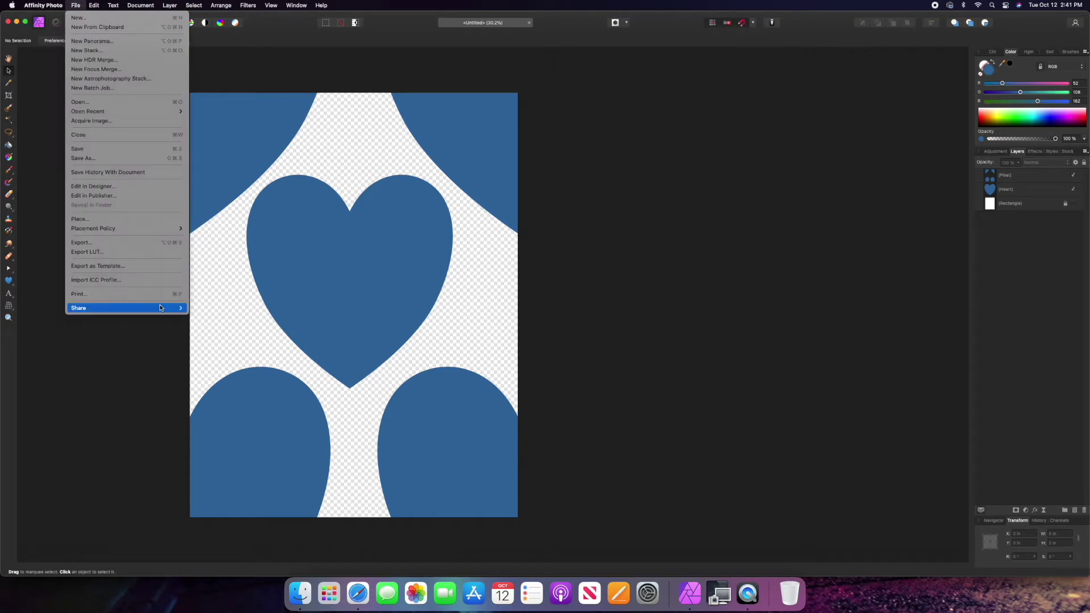
{"action": "left_click", "coordinate": [158, 243]}
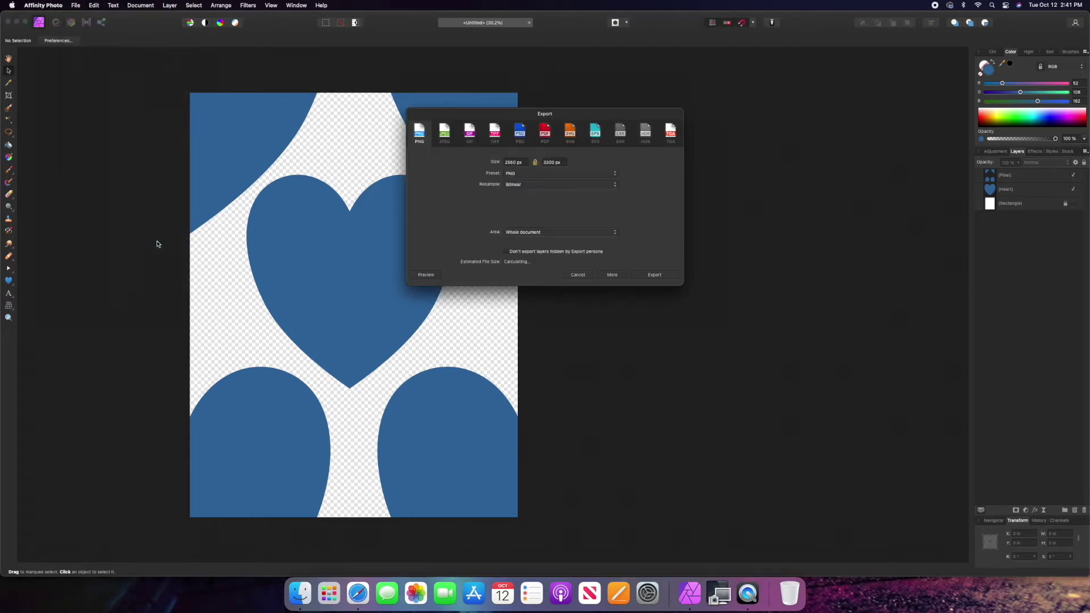
{"action": "left_click", "coordinate": [654, 275]}
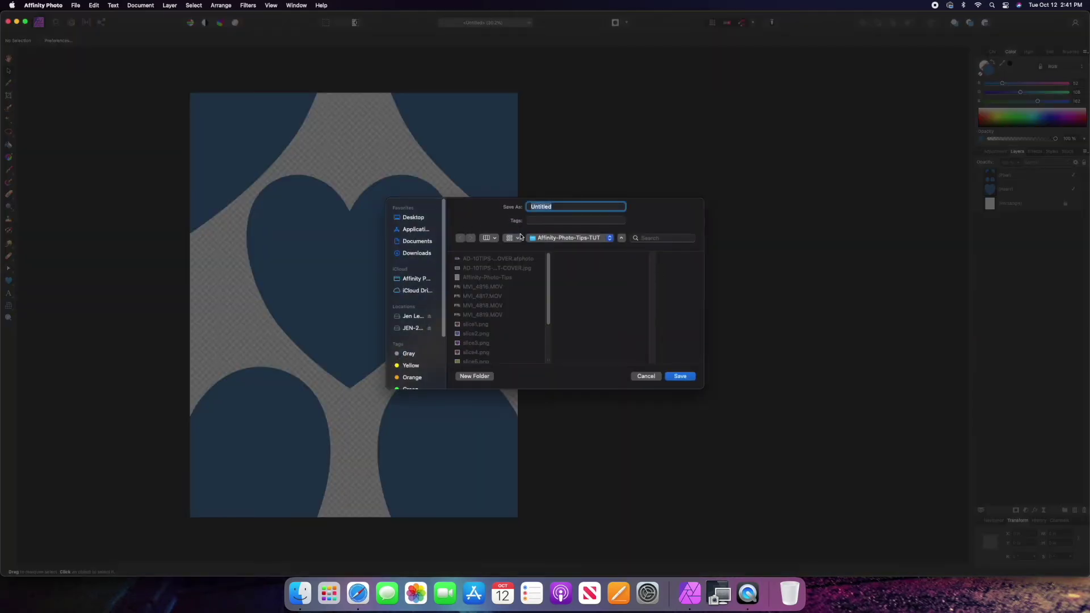
{"action": "type", "text": "heart-pattern"}
{"action": "left_click", "coordinate": [684, 378]}
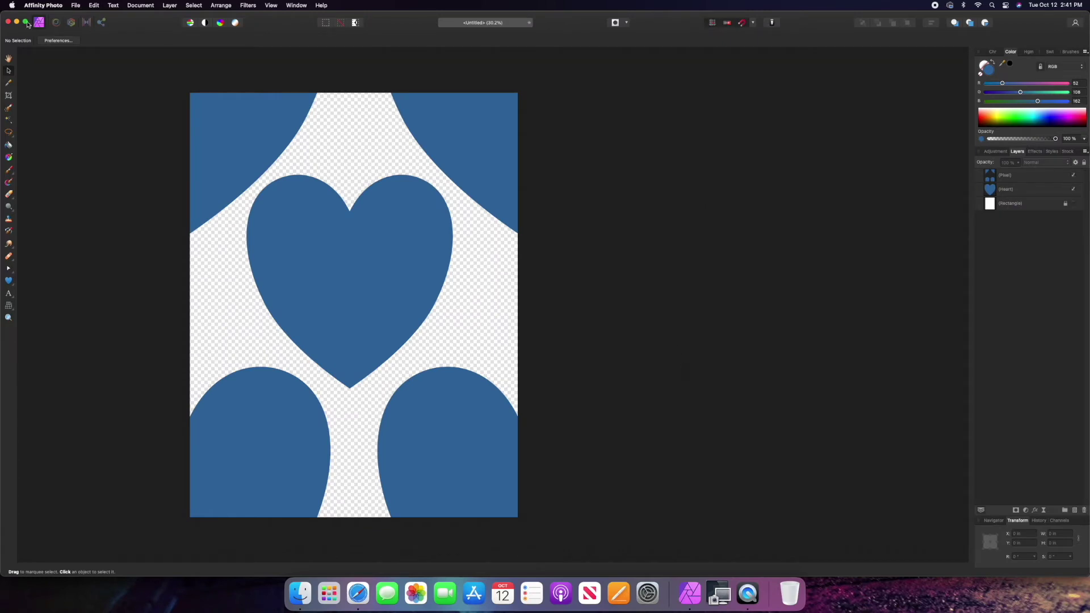
Hide both heart pattern layers and show the white background rectangle again
{"action": "left_click", "coordinate": [1073, 176]}
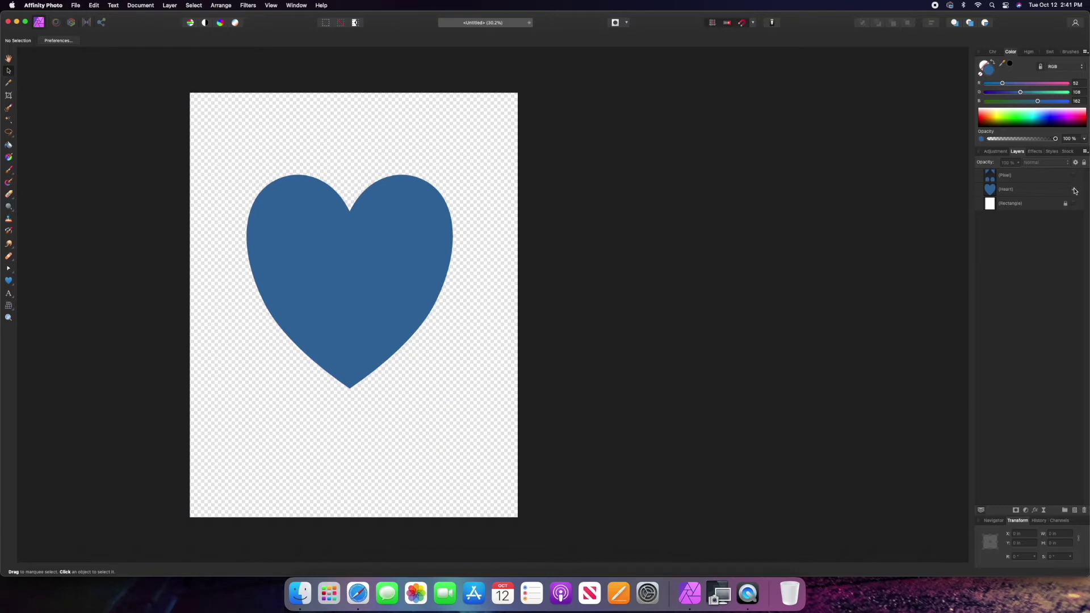
{"action": "left_click", "coordinate": [1073, 189]}
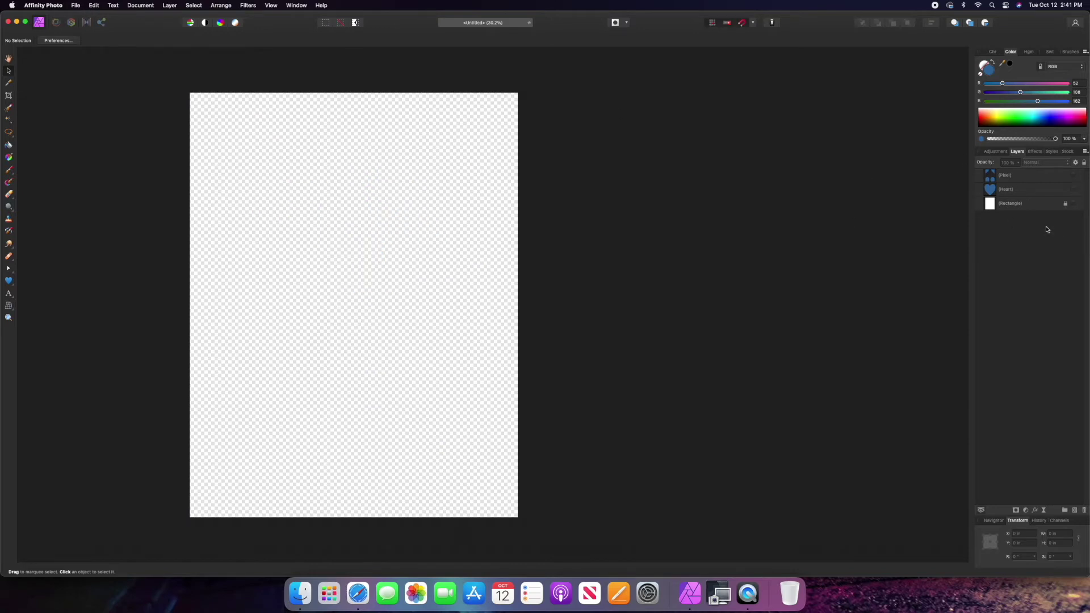
{"action": "left_click", "coordinate": [1073, 203]}
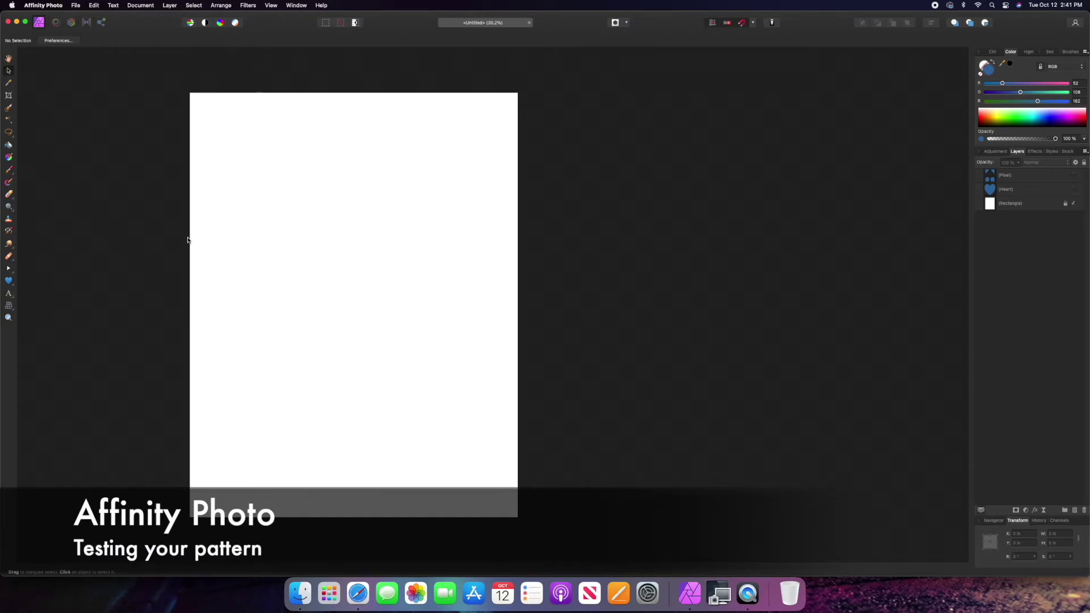
Draw a rectangle covering the whole 8.5 by 11 in page and change its fill to light pink
{"action": "left_click", "coordinate": [8, 281]}
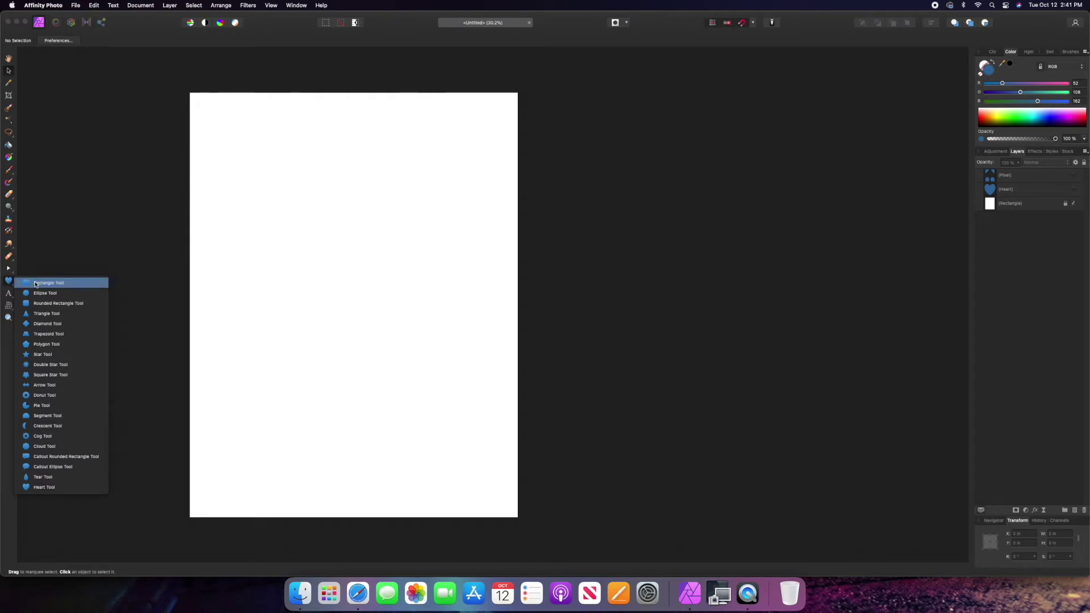
{"action": "left_click", "coordinate": [35, 283]}
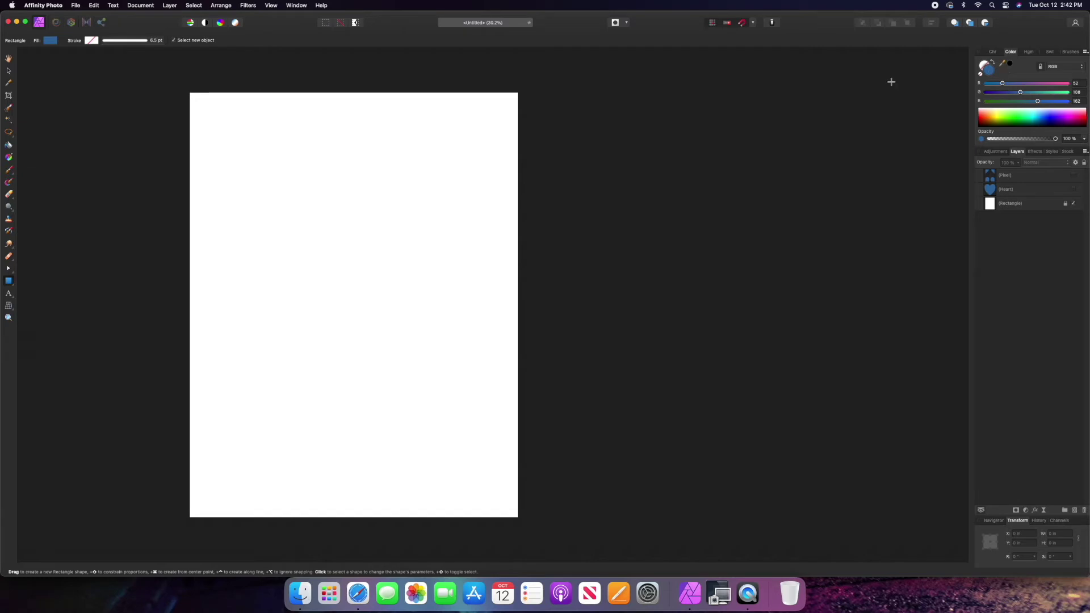
{"action": "left_click_drag", "start_coordinate": [189, 92], "coordinate": [518, 517]}
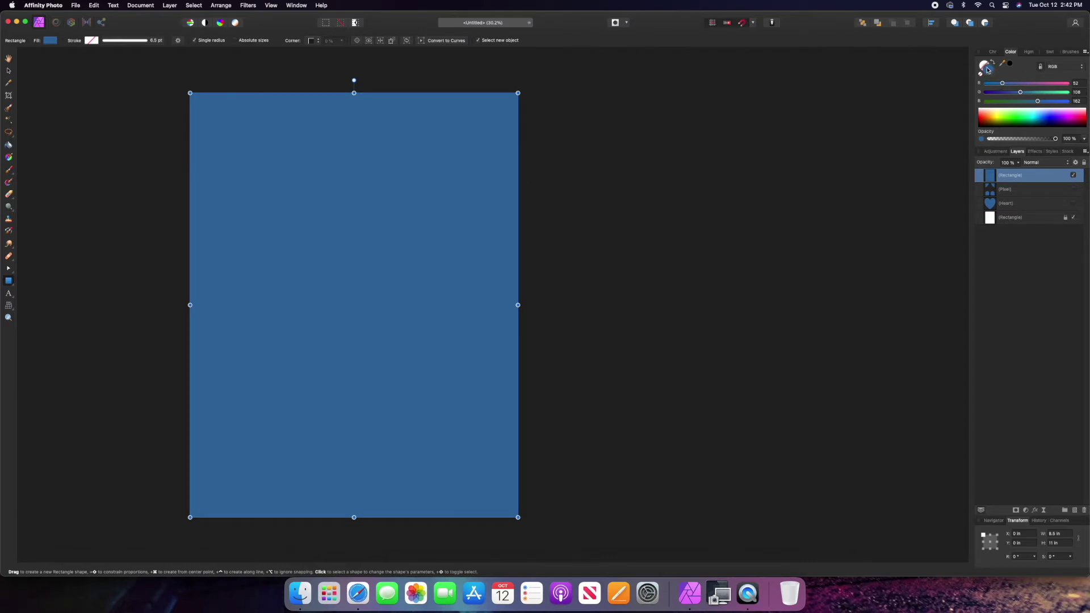
{"action": "left_click_drag", "start_coordinate": [1042, 84], "coordinate": [1052, 83]}
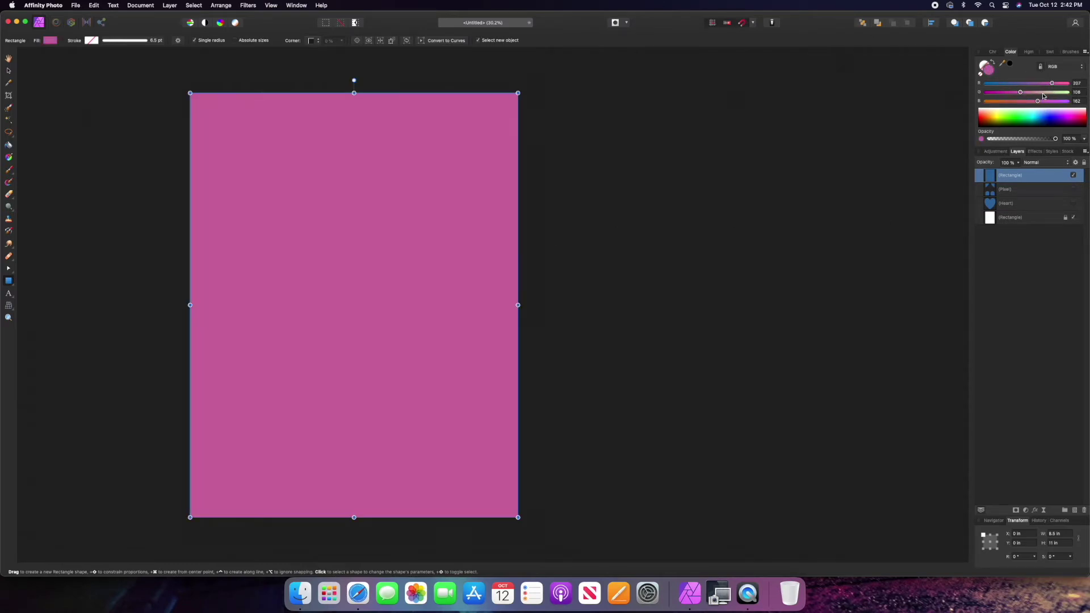
{"action": "left_click", "coordinate": [1048, 92]}
{"action": "left_click_drag", "start_coordinate": [1053, 101], "coordinate": [1066, 84]}
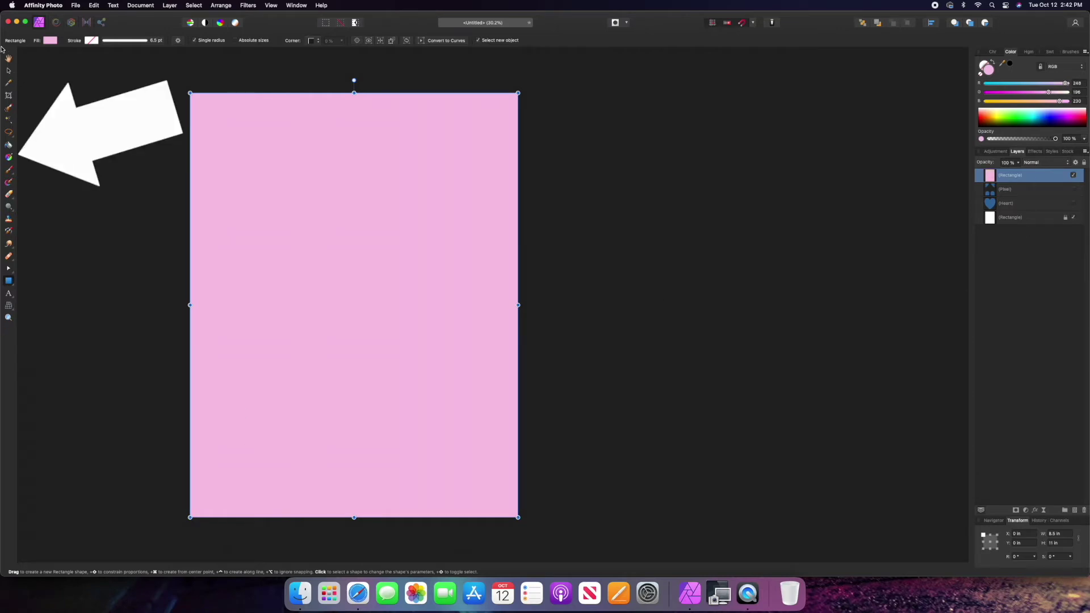
Give the pink rectangle a bitmap fill from heart-pattern.png and shrink the fill so the hearts repeat across the page
{"action": "left_click", "coordinate": [10, 158]}
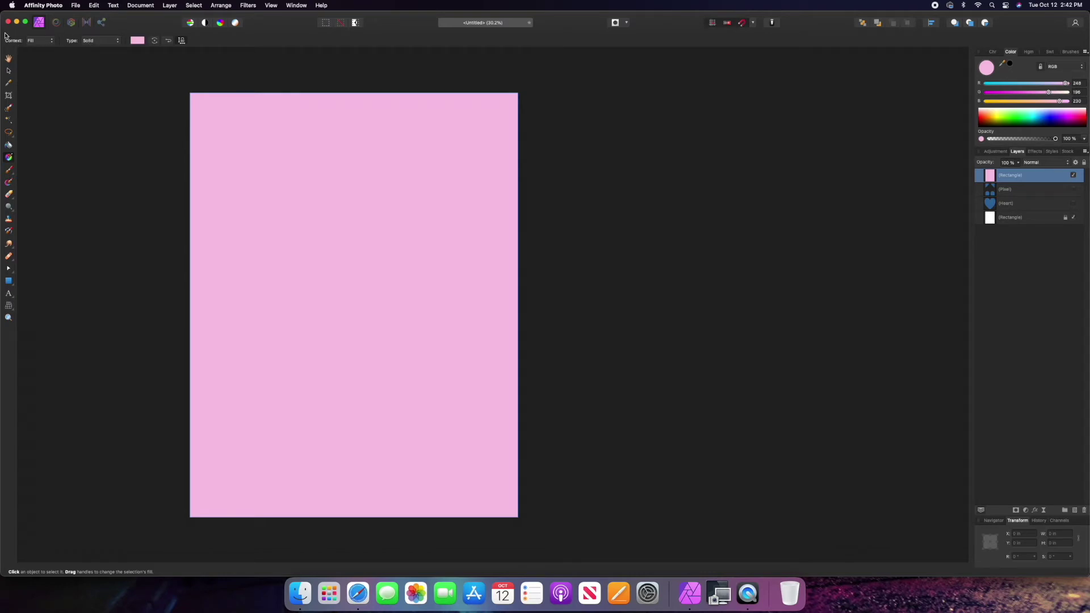
{"action": "left_click", "coordinate": [39, 43]}
{"action": "left_click", "coordinate": [39, 43]}
{"action": "left_click", "coordinate": [96, 42]}
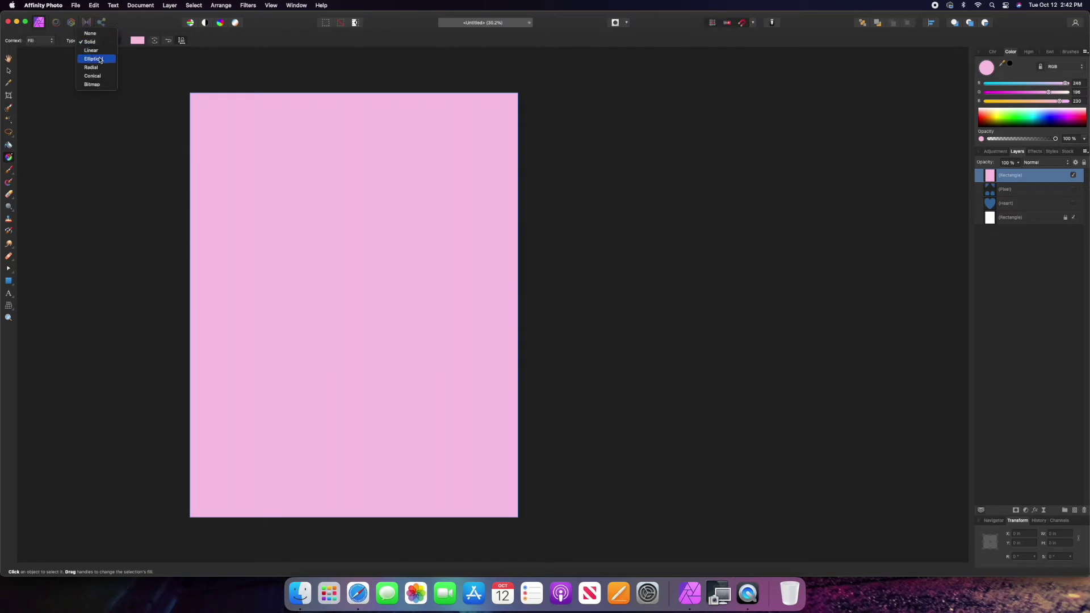
{"action": "left_click", "coordinate": [101, 86]}
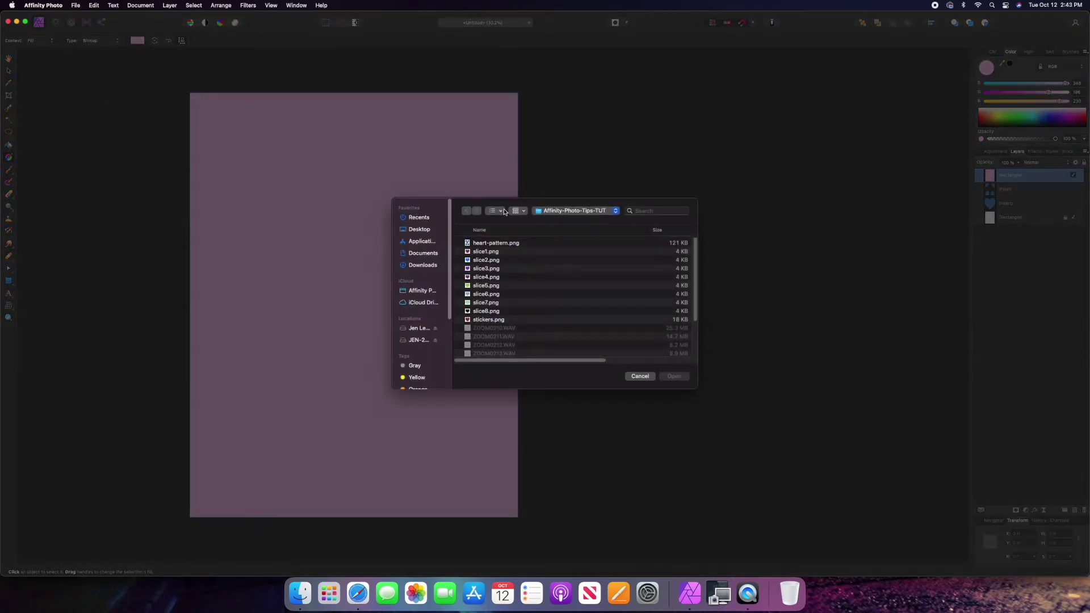
{"action": "left_click", "coordinate": [496, 244]}
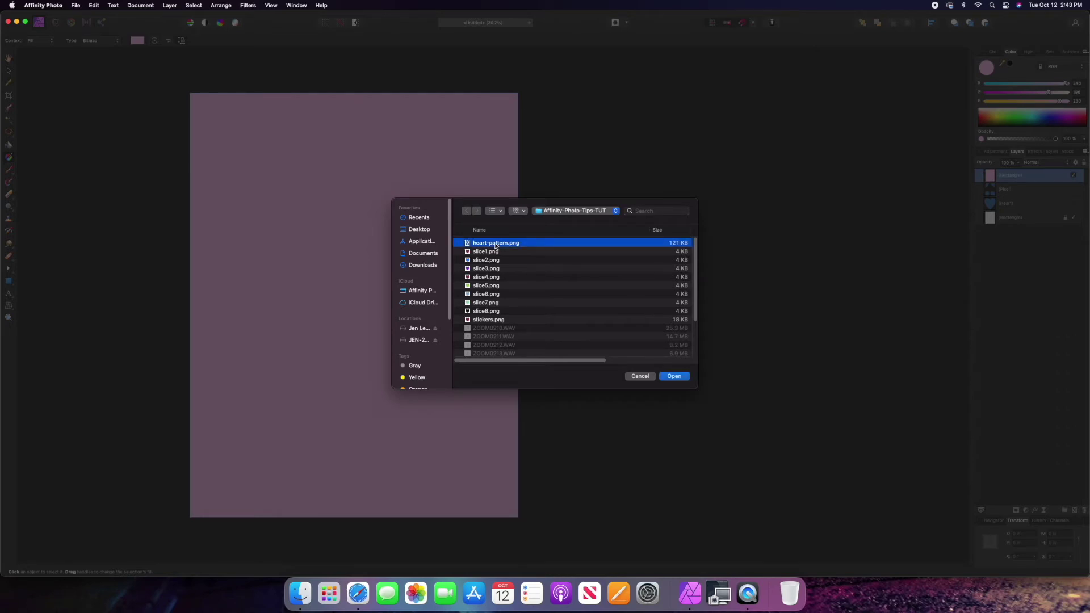
{"action": "left_click", "coordinate": [675, 376]}
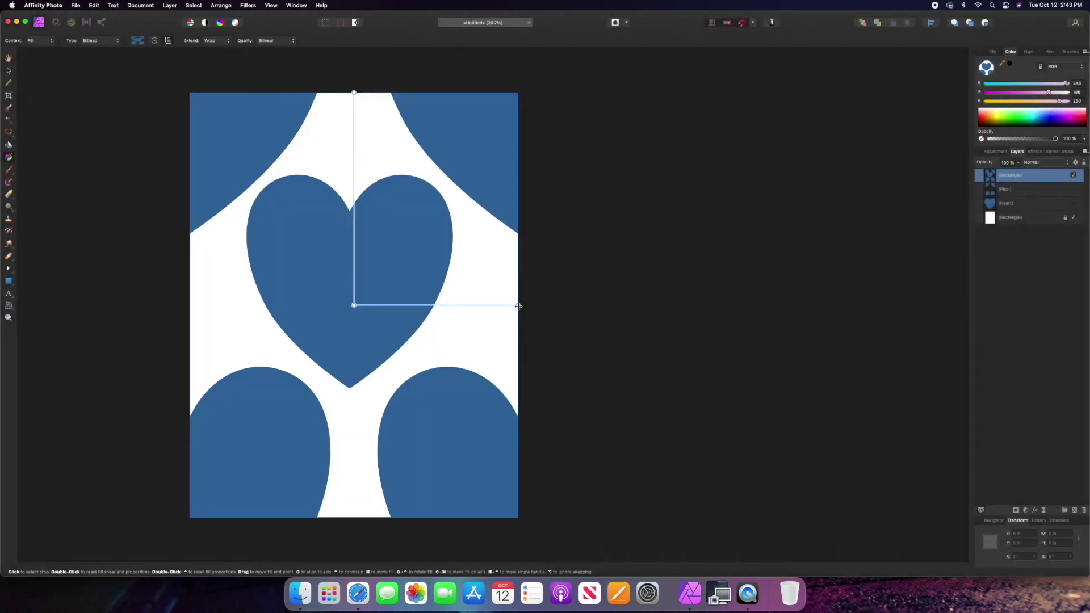
{"action": "left_click_drag", "start_coordinate": [518, 306], "coordinate": [396, 306]}
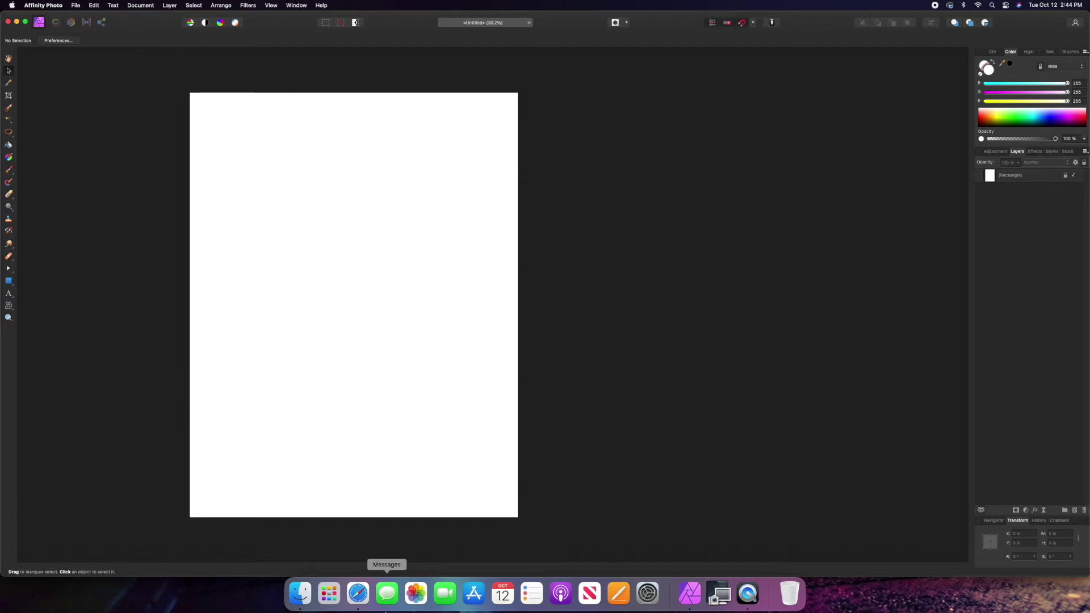
Preview Scan 1.jpeg and Scan 2.jpeg in the SCANS folder and open Scan 2.jpeg
{"action": "left_click", "coordinate": [76, 4]}
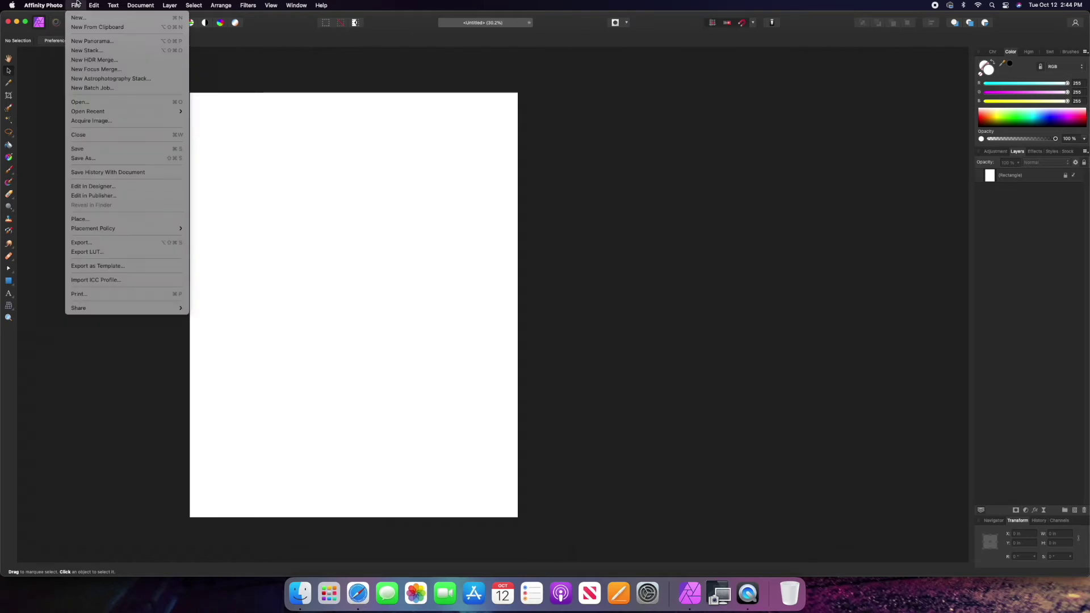
{"action": "left_click", "coordinate": [80, 101]}
{"action": "double_click", "coordinate": [494, 222]}
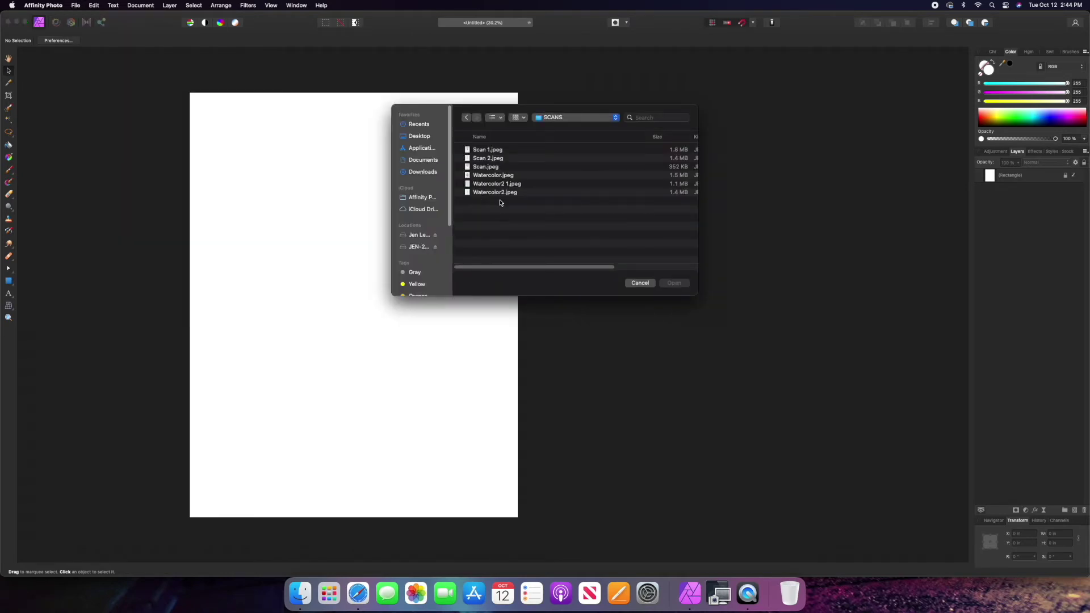
{"action": "left_click", "coordinate": [485, 150]}
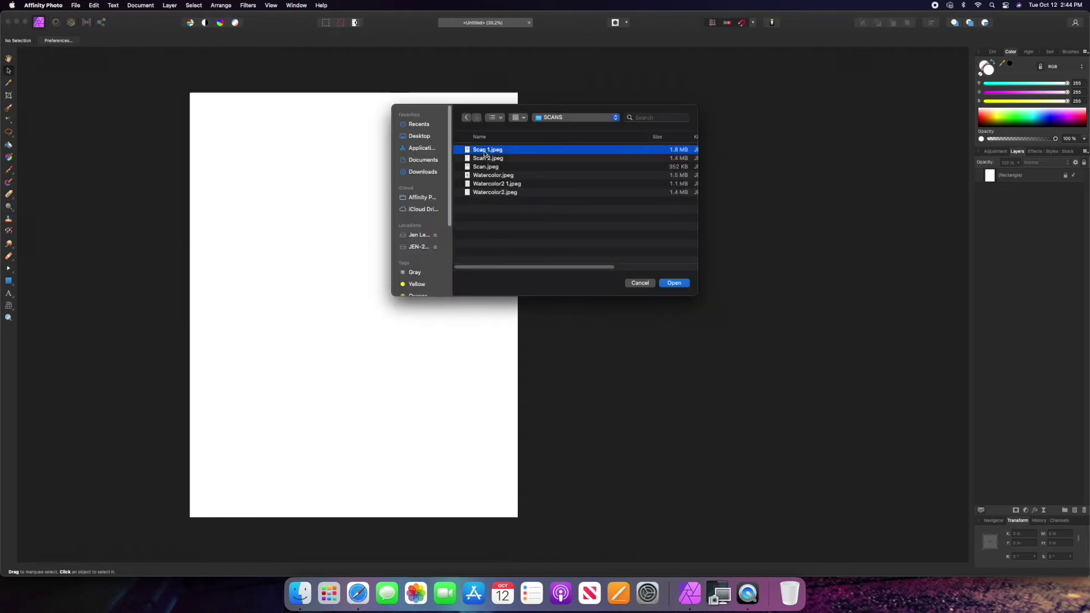
{"action": "key", "text": "space"}
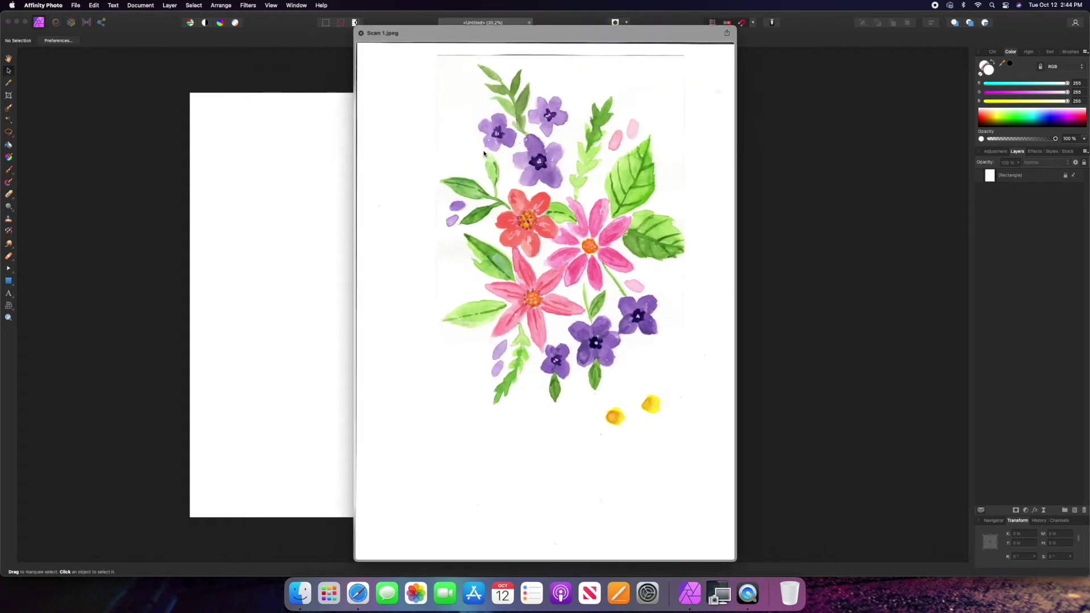
{"action": "key", "text": "space"}
{"action": "left_click", "coordinate": [485, 158]}
{"action": "key", "text": "space"}
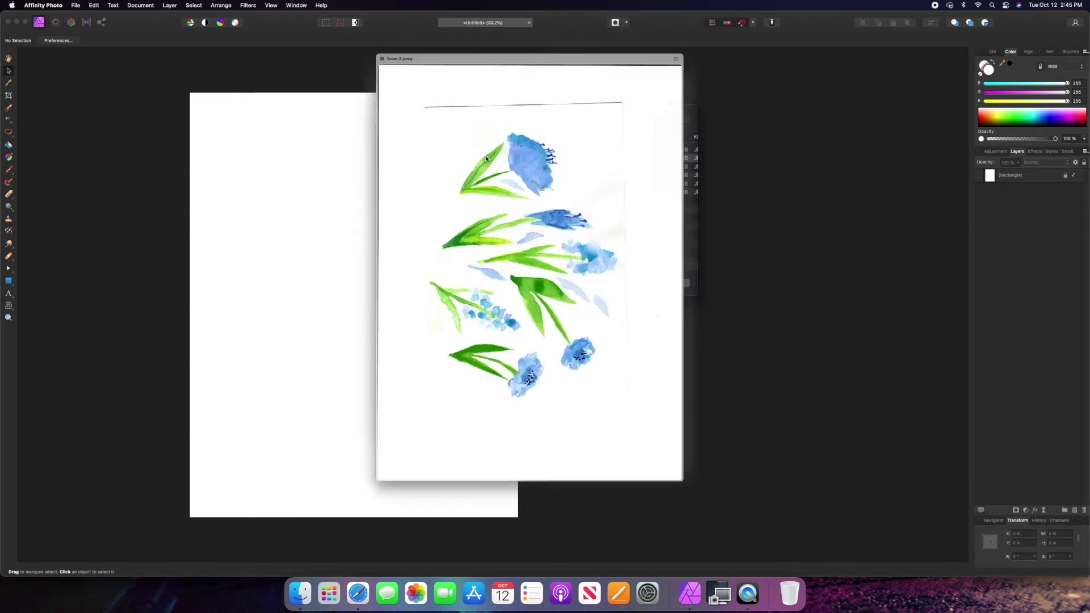
{"action": "key", "text": "space"}
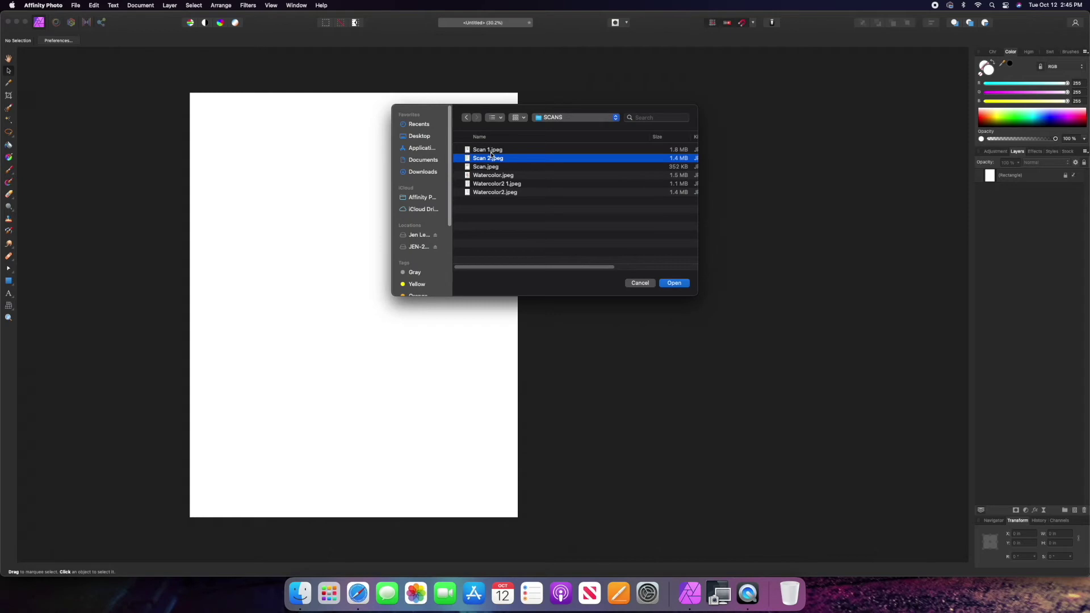
{"action": "left_click", "coordinate": [674, 282]}
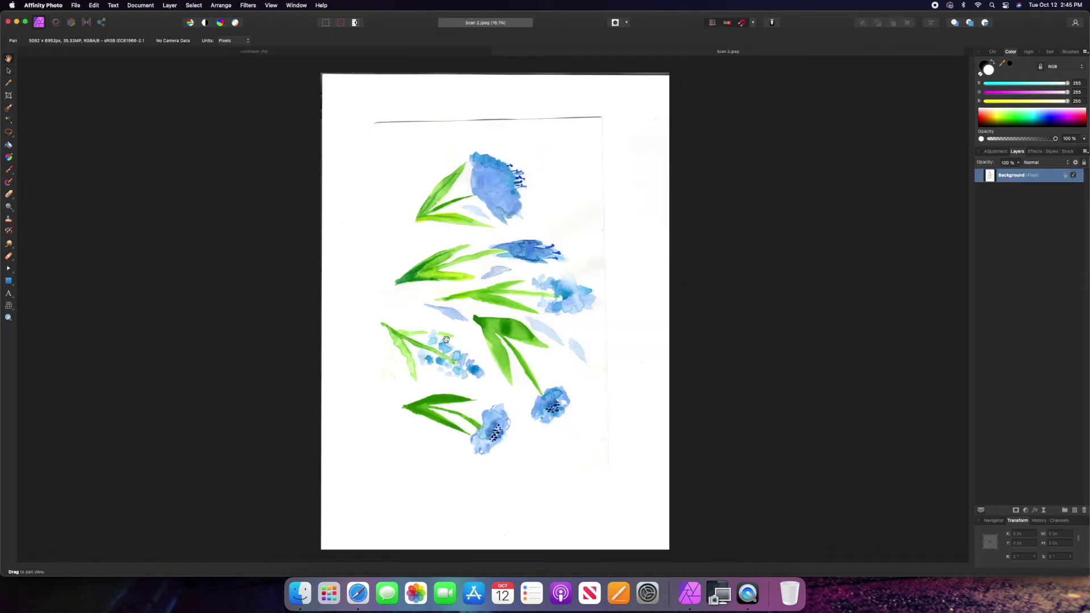
Rotate the canvas view of the scan about 90° counter-clockwise so the watercolor flowers stand upright
{"action": "scroll", "coordinate": [446, 339], "scroll_direction": "up", "scroll_amount": 2}
{"action": "scroll", "coordinate": [409, 331], "scroll_direction": "up", "scroll_amount": 3}
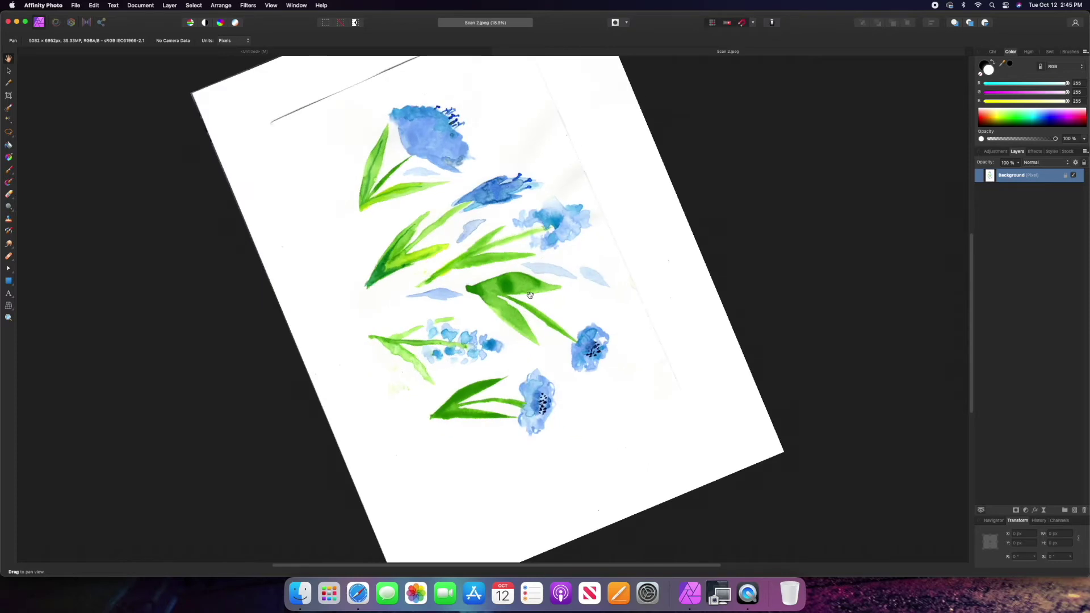
{"action": "scroll", "coordinate": [530, 296], "scroll_direction": "up", "scroll_amount": 6}
{"action": "scroll", "coordinate": [525, 296], "scroll_direction": "up", "scroll_amount": 1}
{"action": "scroll", "coordinate": [523, 295], "scroll_direction": "down", "scroll_amount": 2}
{"action": "scroll", "coordinate": [523, 295], "scroll_direction": "up", "scroll_amount": 2}
{"action": "scroll", "coordinate": [523, 295], "scroll_direction": "down", "scroll_amount": 2}
{"action": "scroll", "coordinate": [523, 296], "scroll_direction": "up", "scroll_amount": 1}
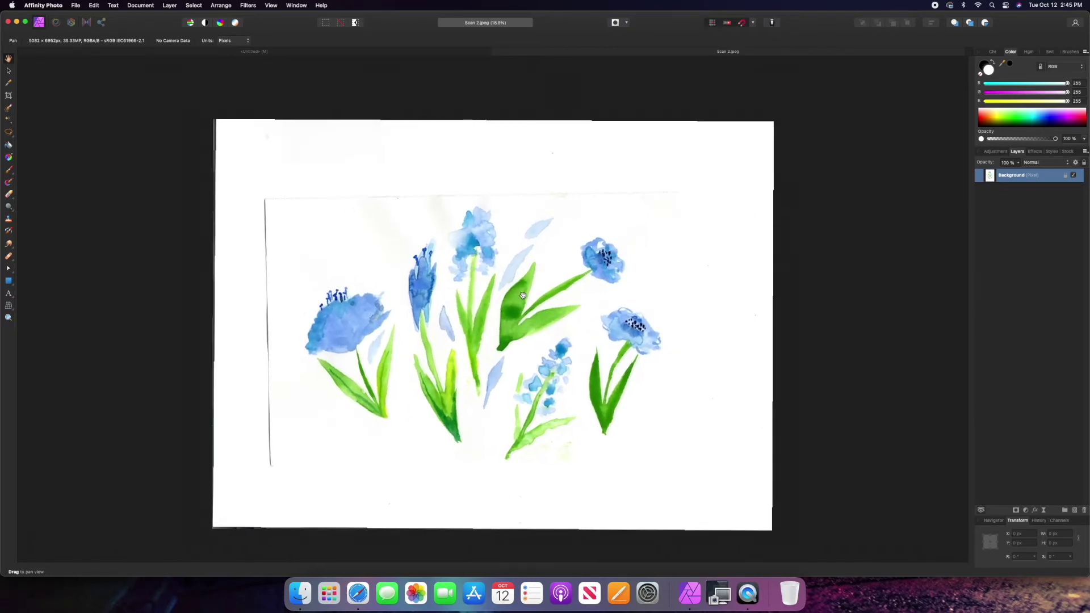
{"action": "left_click", "coordinate": [94, 4]}
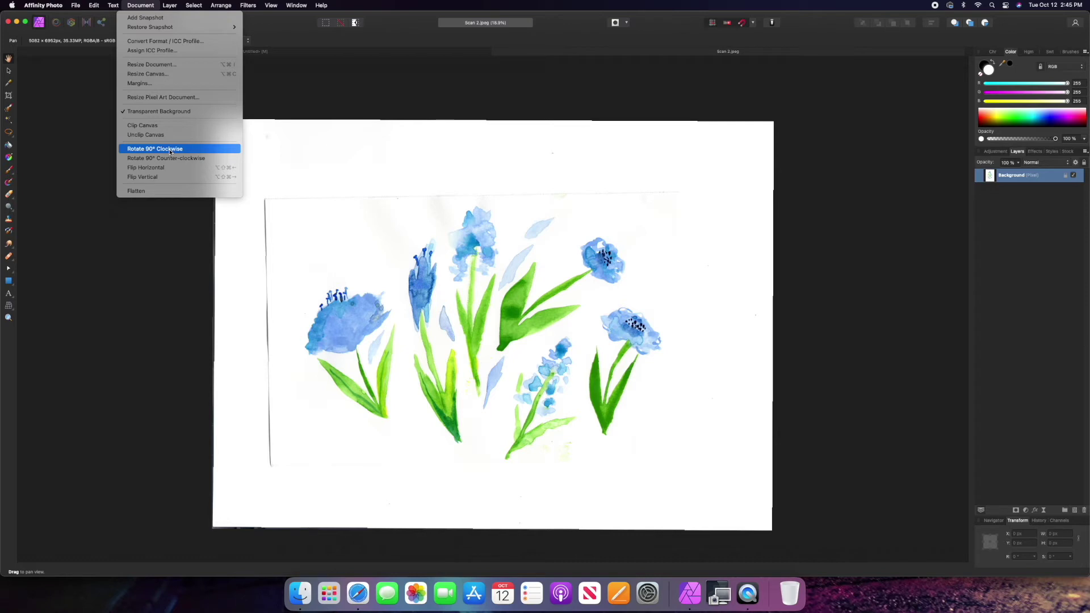
{"action": "left_click", "coordinate": [185, 291]}
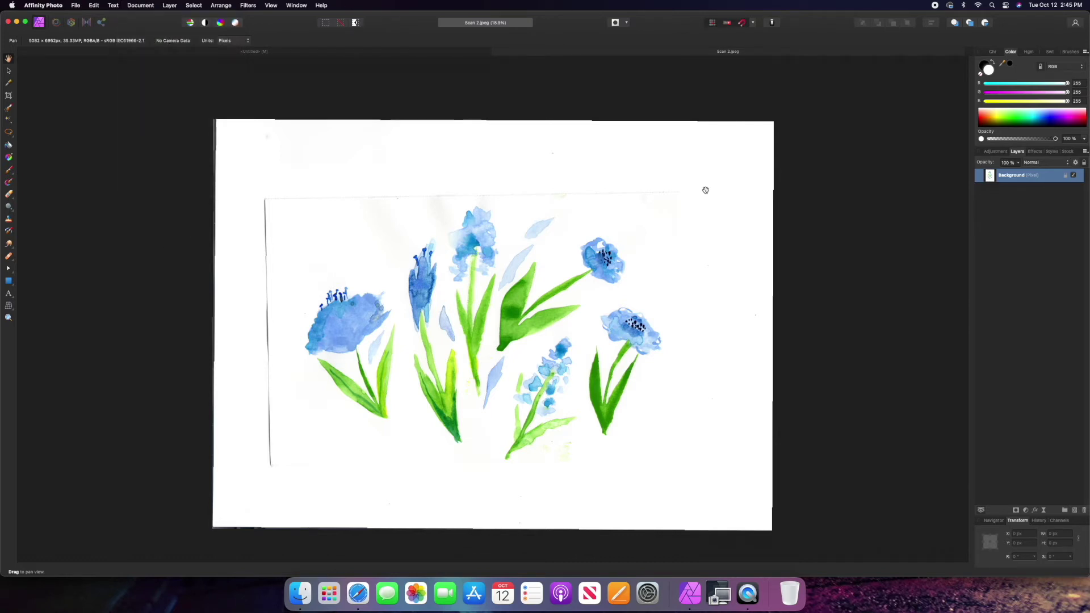
Unlock the Background layer of the scanned flower painting
{"action": "left_click", "coordinate": [1066, 176]}
{"action": "left_click", "coordinate": [248, 5]}
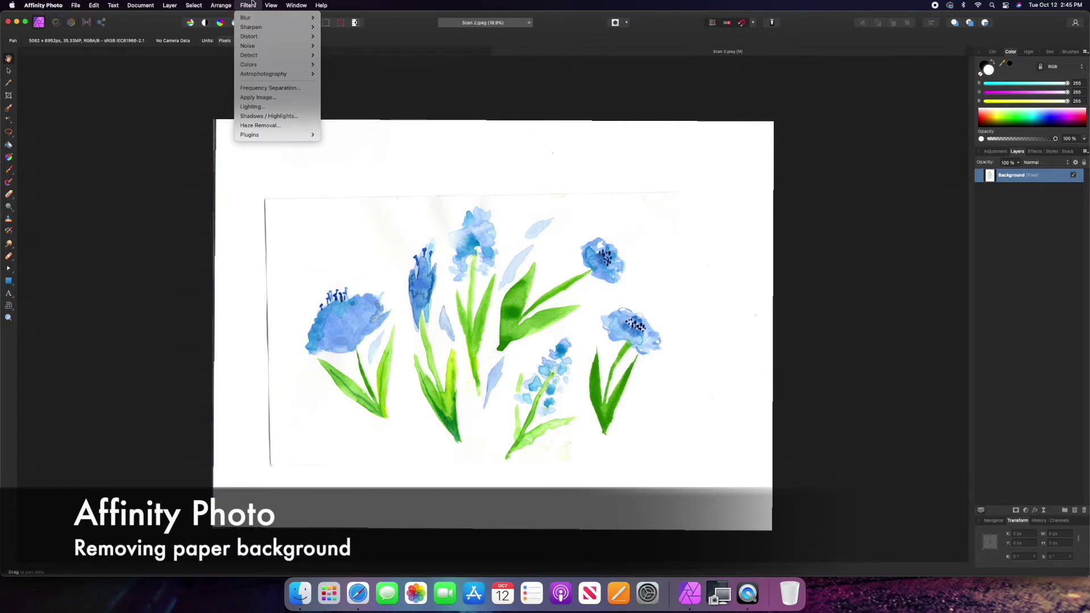
{"action": "left_click", "coordinate": [343, 353]}
Examine the paper edges, shadows and specks around the scanned flowers up close
{"action": "scroll", "coordinate": [344, 353], "scroll_direction": "up", "scroll_amount": 5}
{"action": "scroll", "coordinate": [344, 353], "scroll_direction": "up", "scroll_amount": 6}
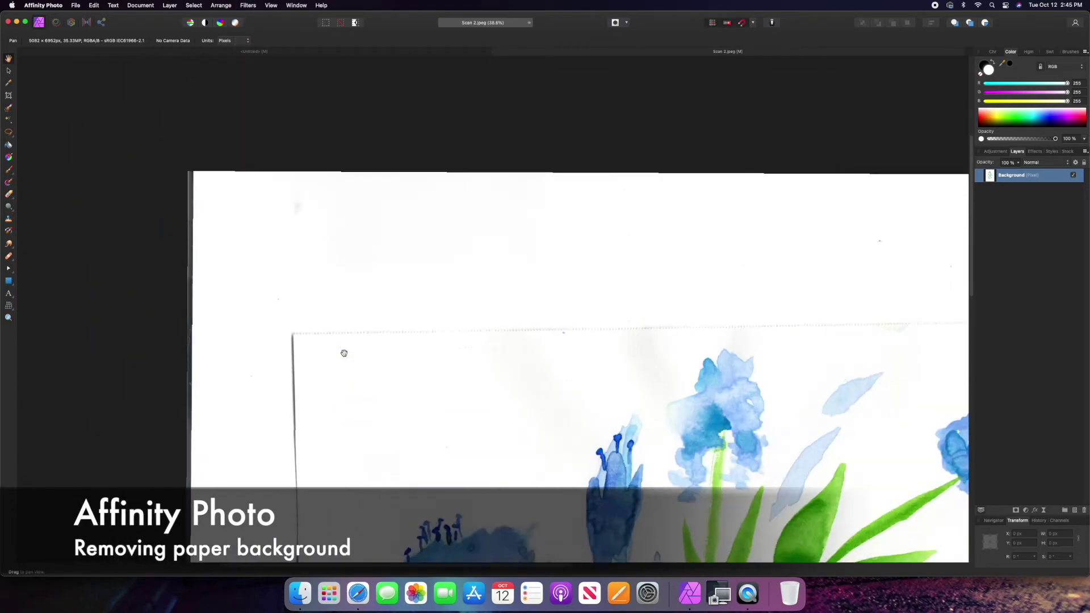
{"action": "scroll", "coordinate": [306, 445], "scroll_direction": "down", "scroll_amount": 3}
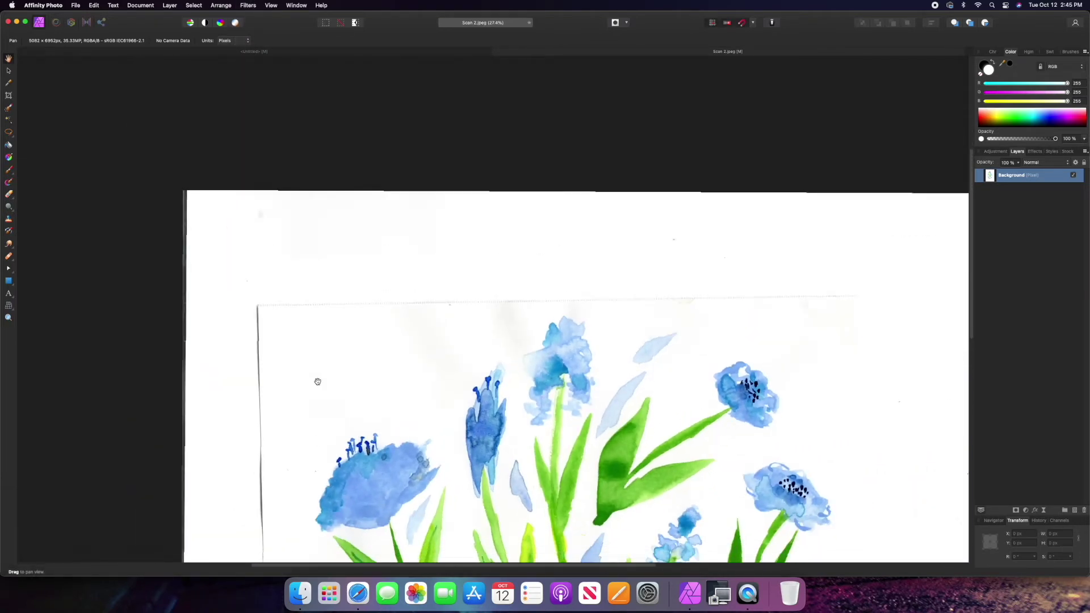
{"action": "scroll", "coordinate": [321, 376], "scroll_direction": "up", "scroll_amount": 8}
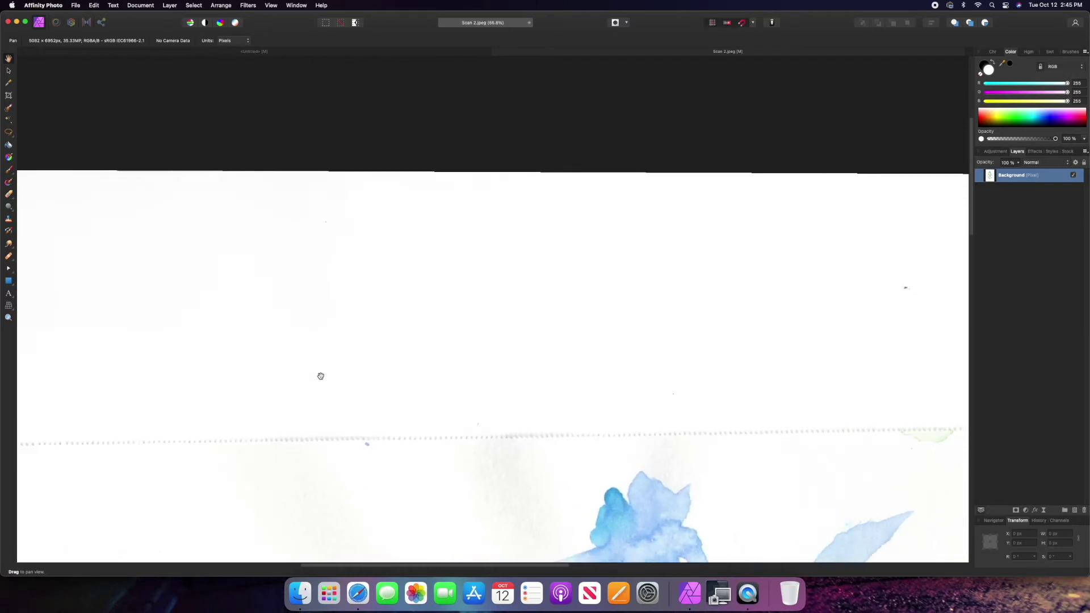
{"action": "scroll", "coordinate": [321, 376], "scroll_direction": "down", "scroll_amount": 1}
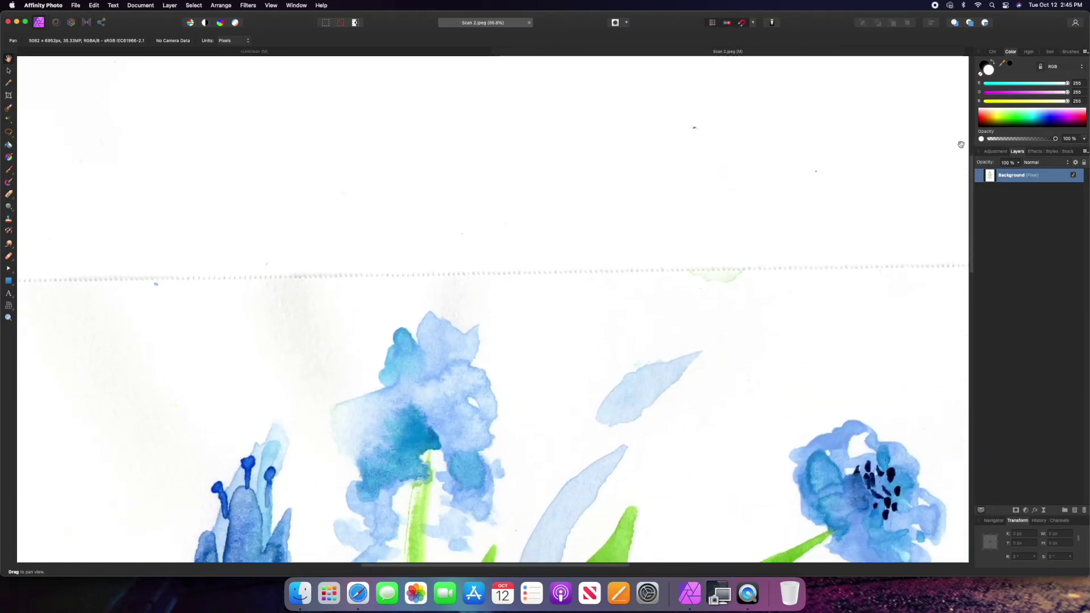
{"action": "scroll", "coordinate": [606, 297], "scroll_direction": "down", "scroll_amount": 8}
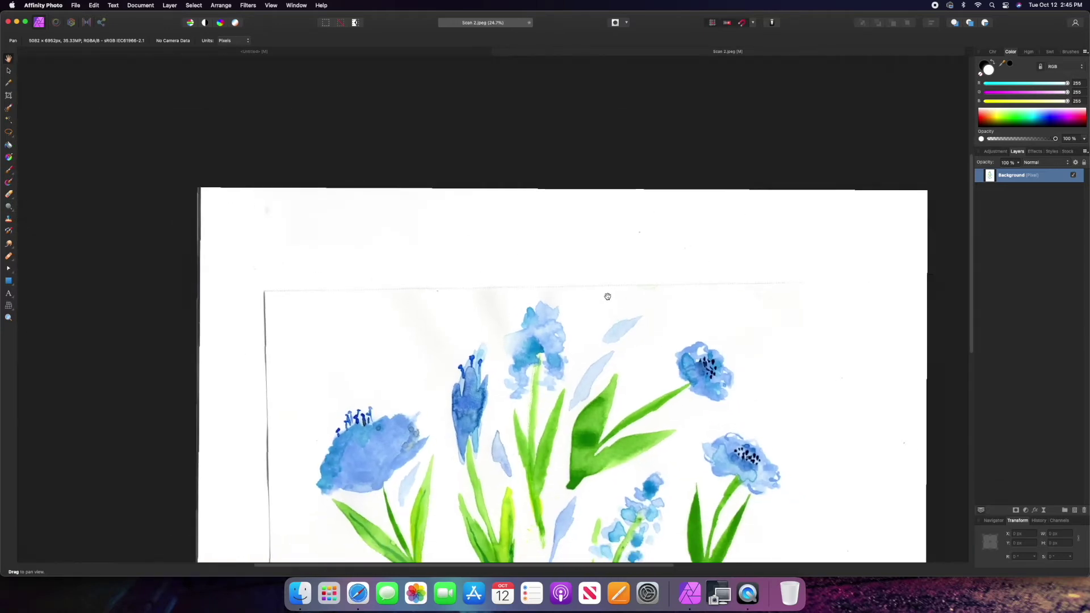
{"action": "scroll", "coordinate": [608, 297], "scroll_direction": "down", "scroll_amount": 2}
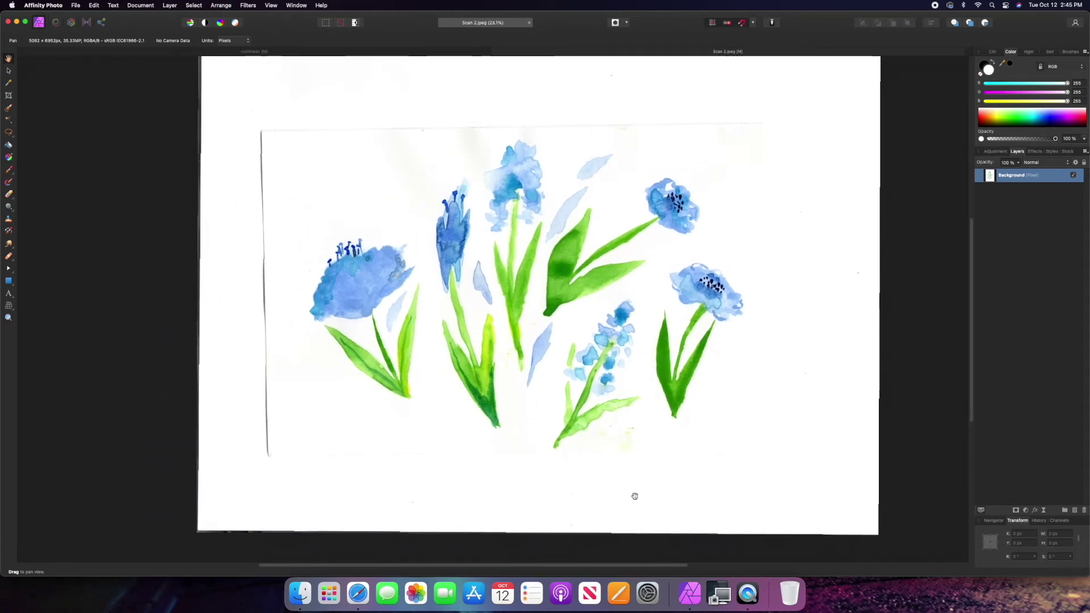
{"action": "scroll", "coordinate": [467, 240], "scroll_direction": "up", "scroll_amount": 7}
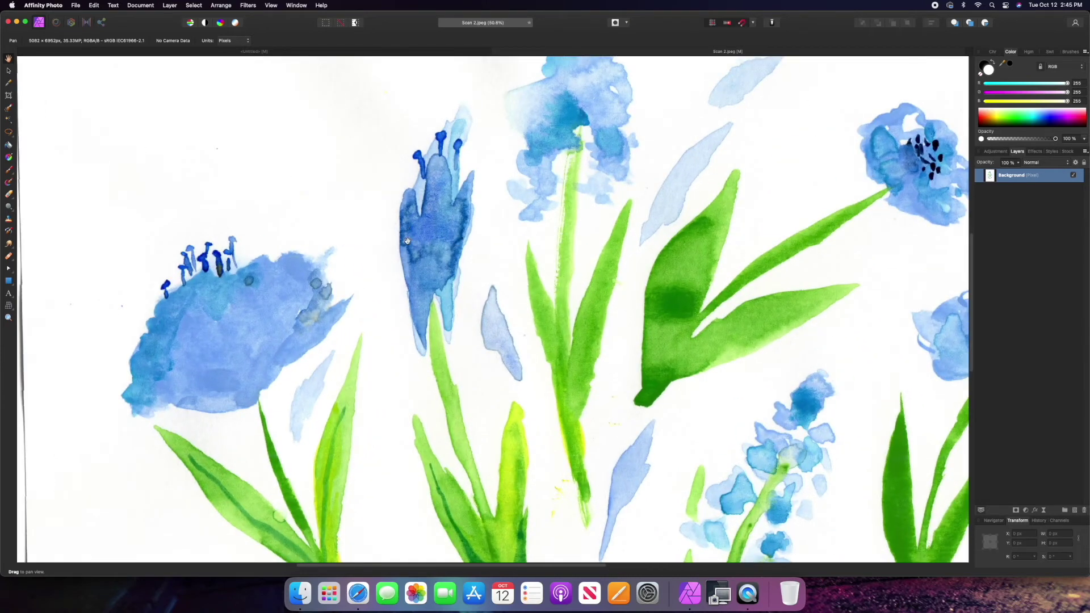
{"action": "scroll", "coordinate": [305, 188], "scroll_direction": "down", "scroll_amount": 4}
{"action": "scroll", "coordinate": [306, 189], "scroll_direction": "up", "scroll_amount": 3}
{"action": "scroll", "coordinate": [305, 188], "scroll_direction": "up", "scroll_amount": 1}
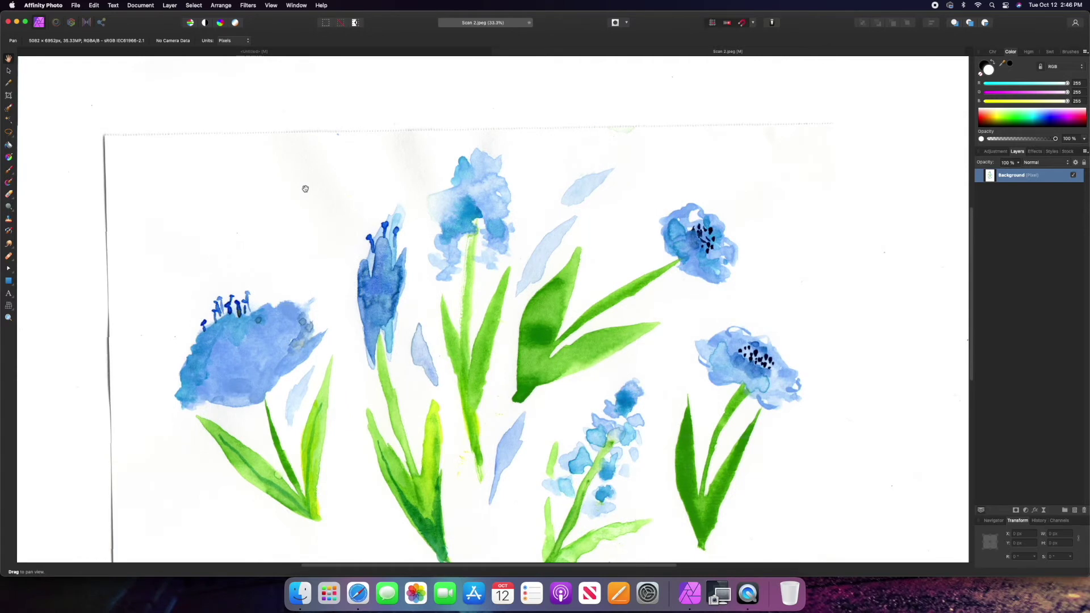
{"action": "scroll", "coordinate": [377, 234], "scroll_direction": "down", "scroll_amount": 3}
{"action": "left_click", "coordinate": [221, 5]}
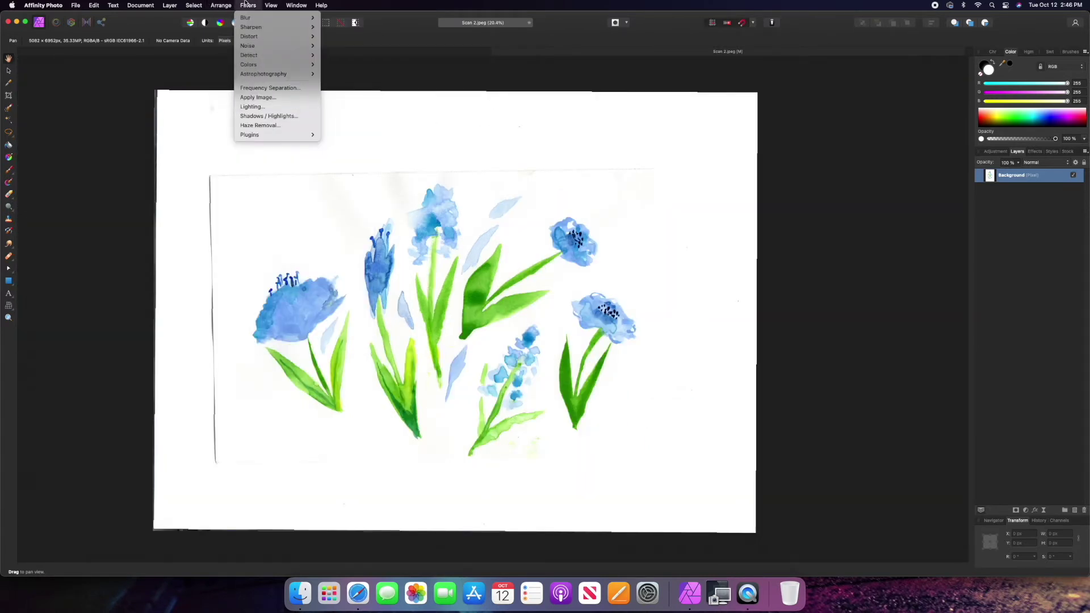
{"action": "mouse_move", "coordinate": [270, 65]}
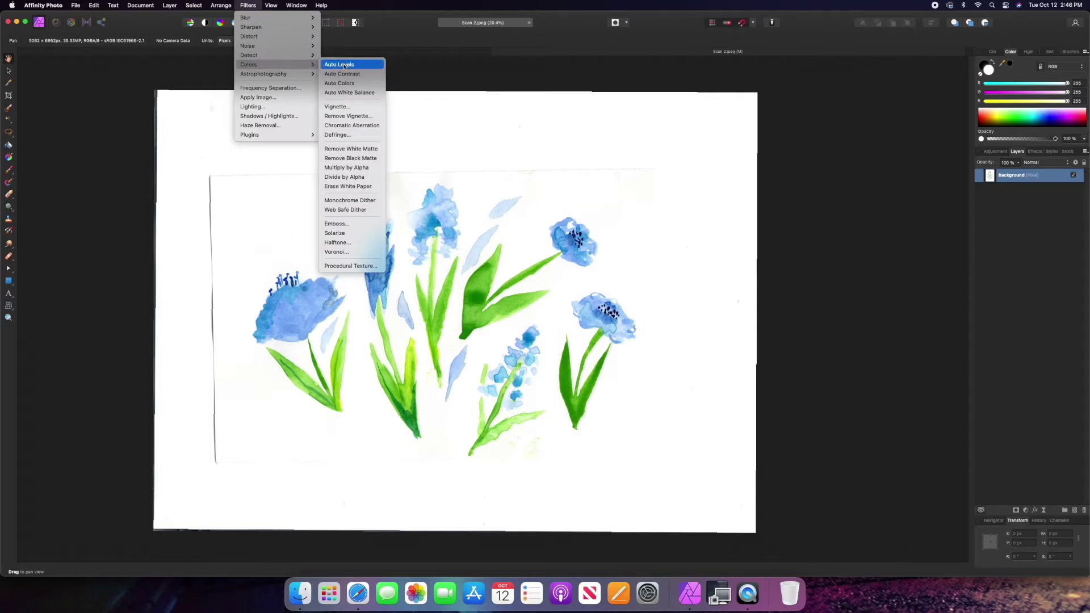
{"action": "left_click", "coordinate": [369, 188]}
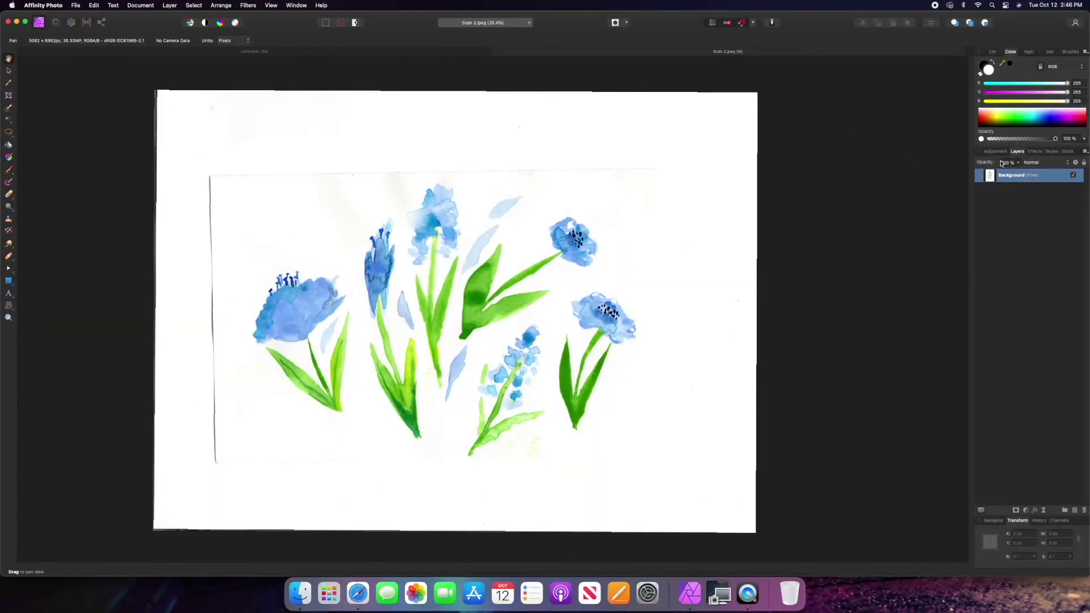
Add a default Levels adjustment to the scan, setting the black level to 8% and the white level to 96%
{"action": "left_click", "coordinate": [992, 152]}
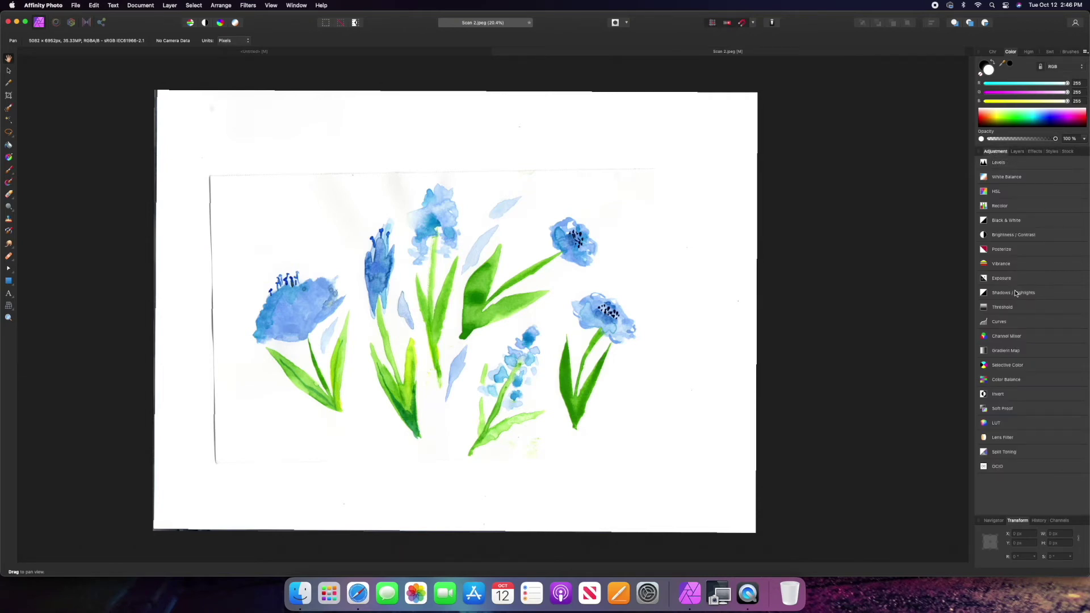
{"action": "left_click", "coordinate": [995, 163]}
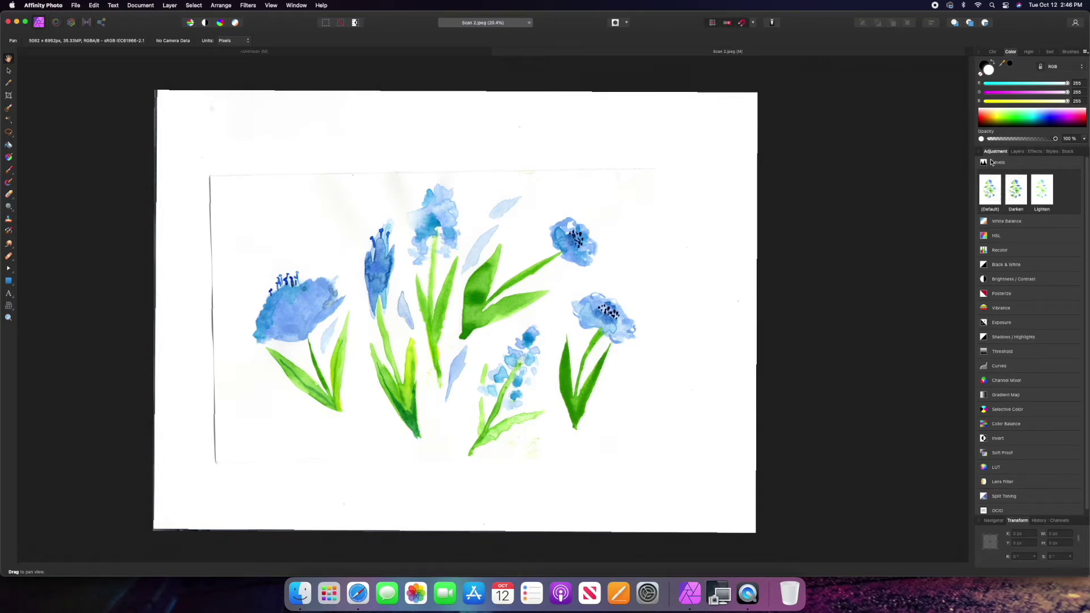
{"action": "left_click", "coordinate": [996, 199]}
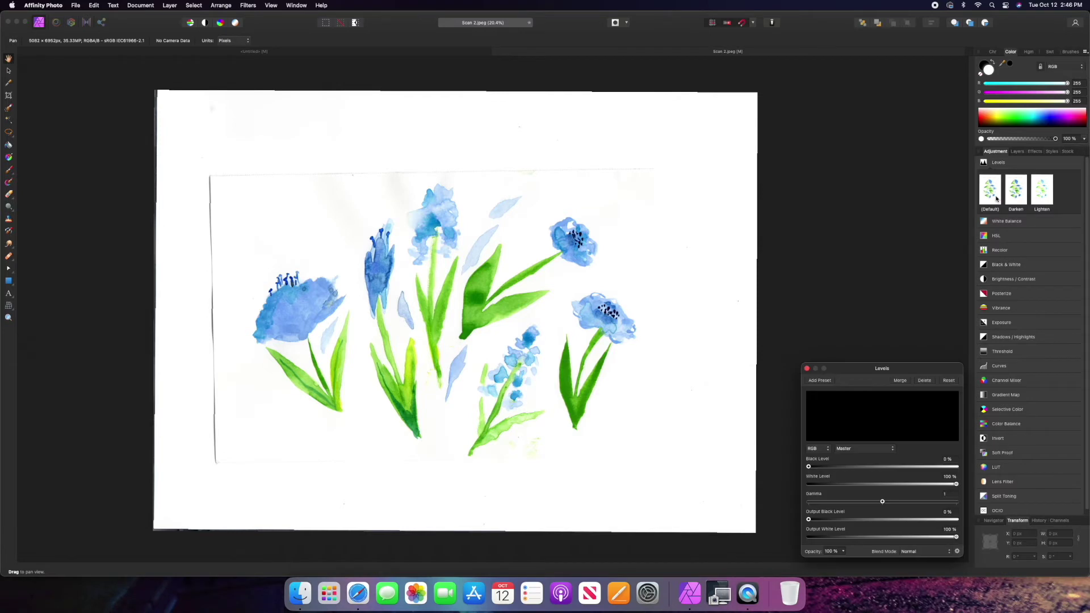
{"action": "mouse_move", "coordinate": [809, 468]}
{"action": "left_mouse_down"}
{"action": "mouse_move", "coordinate": [827, 464]}
{"action": "mouse_move", "coordinate": [794, 472]}
{"action": "mouse_move", "coordinate": [837, 468]}
{"action": "mouse_move", "coordinate": [821, 472]}
{"action": "left_mouse_up"}
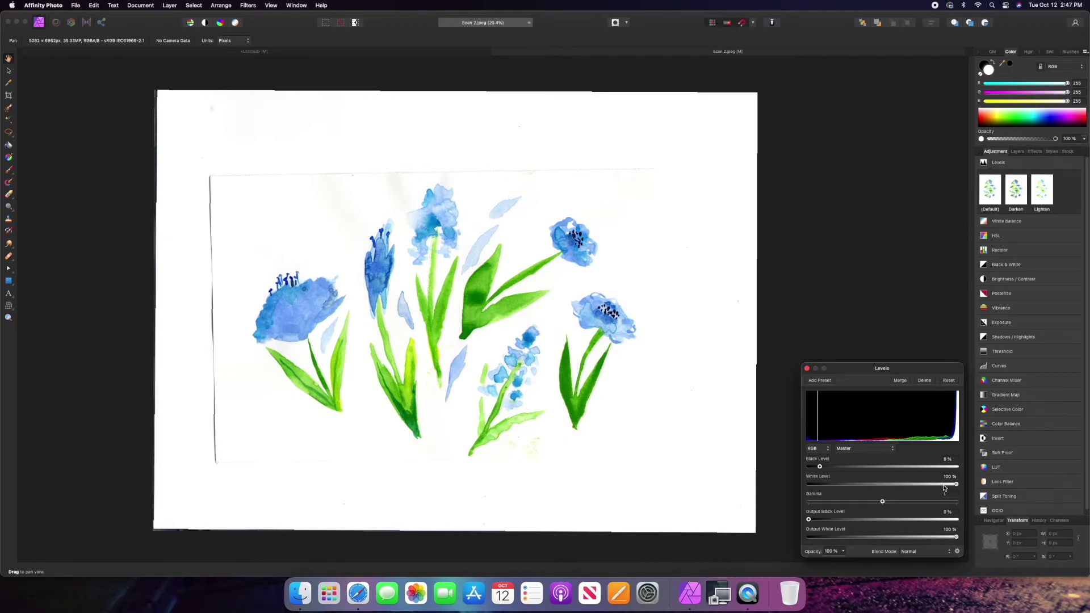
{"action": "mouse_move", "coordinate": [957, 486]}
{"action": "left_mouse_down"}
{"action": "mouse_move", "coordinate": [937, 487]}
{"action": "mouse_move", "coordinate": [950, 487]}
{"action": "left_mouse_up"}
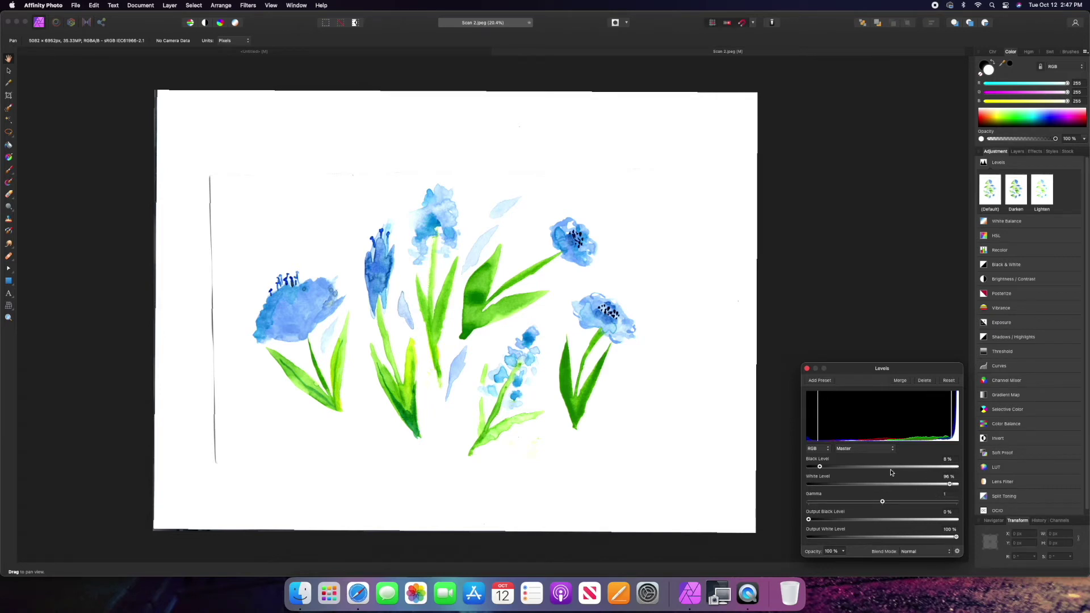
{"action": "left_click", "coordinate": [808, 370]}
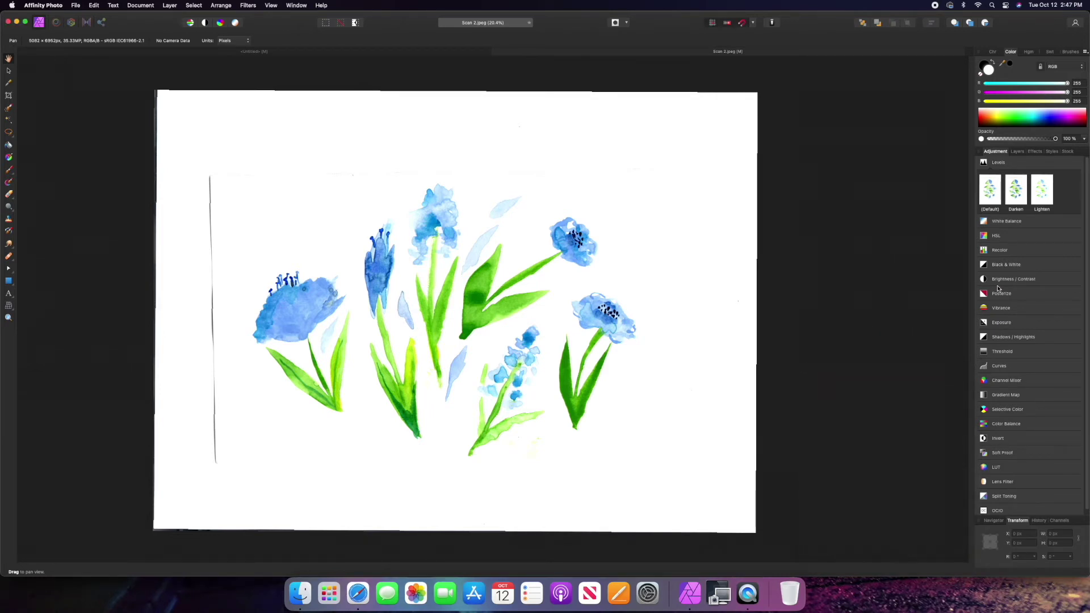
Add a default Brightness / Contrast adjustment to the scan, setting brightness to -18% and contrast to 18%
{"action": "left_click", "coordinate": [1025, 280]}
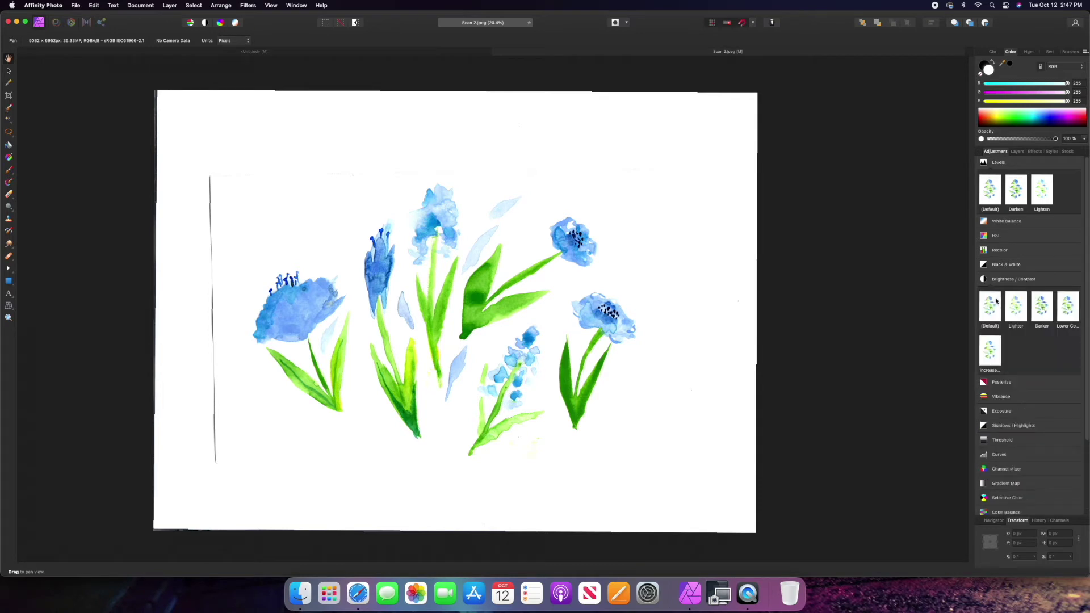
{"action": "left_click", "coordinate": [991, 310]}
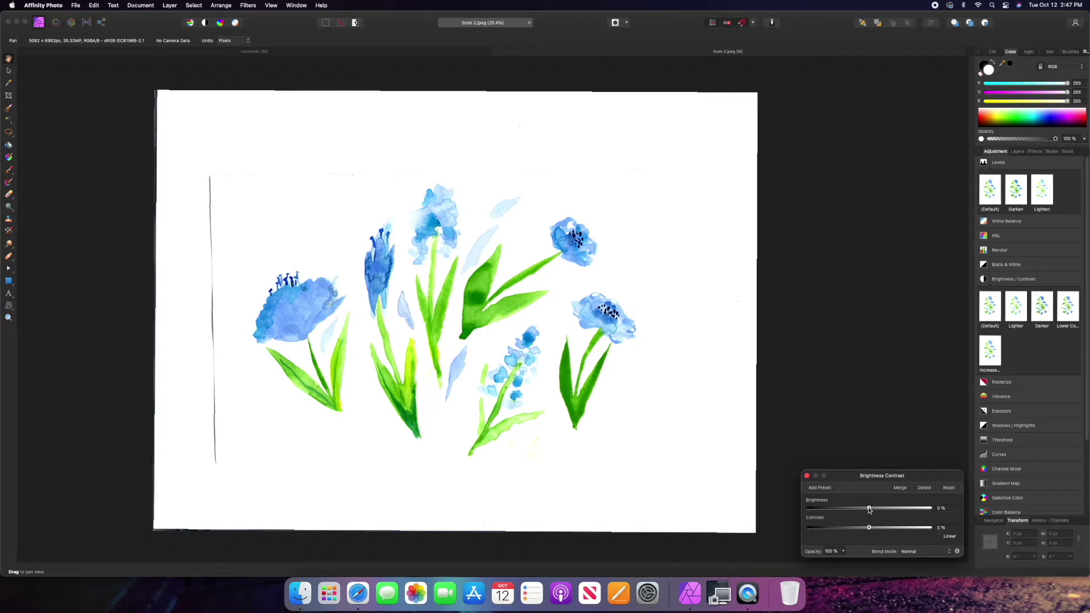
{"action": "left_click_drag", "start_coordinate": [868, 510], "coordinate": [880, 530]}
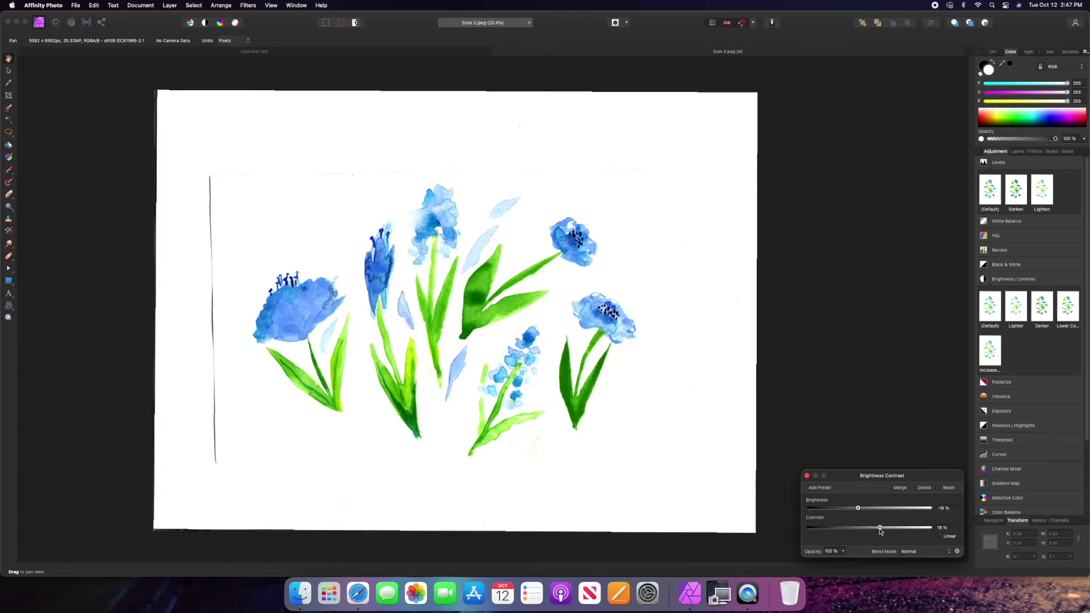
Examine the adjusted flowers, paper area and scan edges up close, and close the adjustment settings
{"action": "scroll", "coordinate": [595, 373], "scroll_direction": "up", "scroll_amount": 5}
{"action": "scroll", "coordinate": [595, 373], "scroll_direction": "up", "scroll_amount": 10}
{"action": "scroll", "coordinate": [595, 373], "scroll_direction": "up", "scroll_amount": 3}
{"action": "scroll", "coordinate": [595, 373], "scroll_direction": "down", "scroll_amount": 5}
{"action": "scroll", "coordinate": [538, 436], "scroll_direction": "down", "scroll_amount": 3}
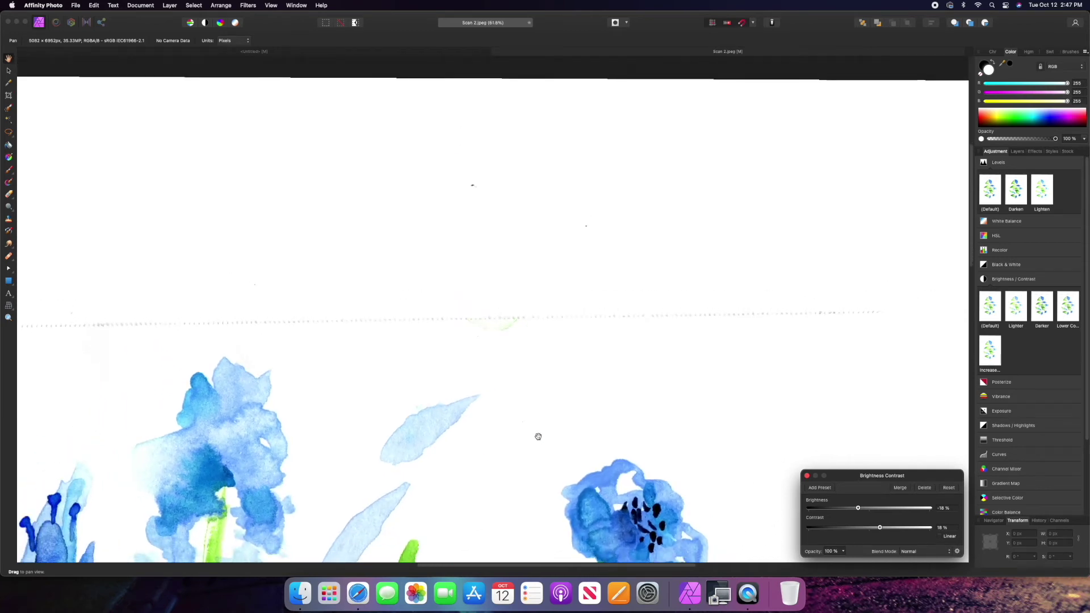
{"action": "scroll", "coordinate": [538, 436], "scroll_direction": "down", "scroll_amount": 5}
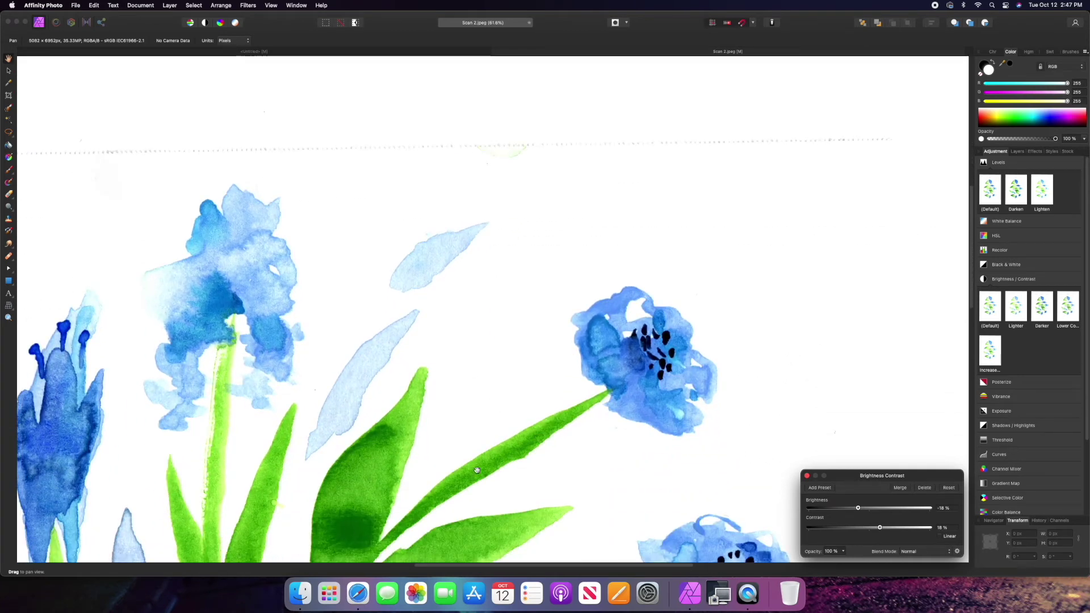
{"action": "scroll", "coordinate": [445, 489], "scroll_direction": "down", "scroll_amount": 5}
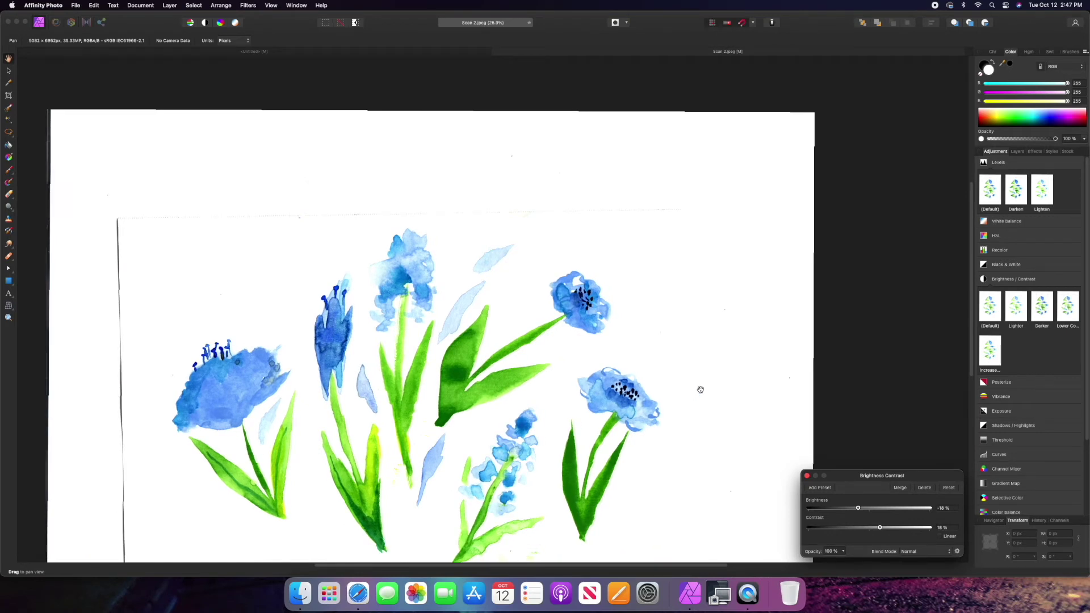
{"action": "scroll", "coordinate": [510, 344], "scroll_direction": "down", "scroll_amount": 3}
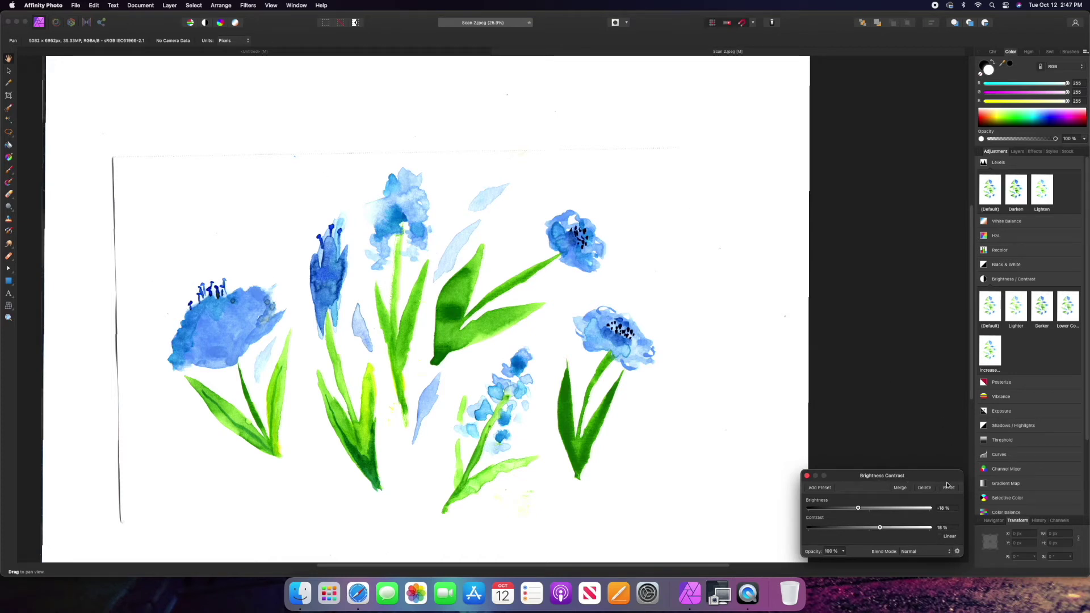
{"action": "left_click", "coordinate": [809, 477]}
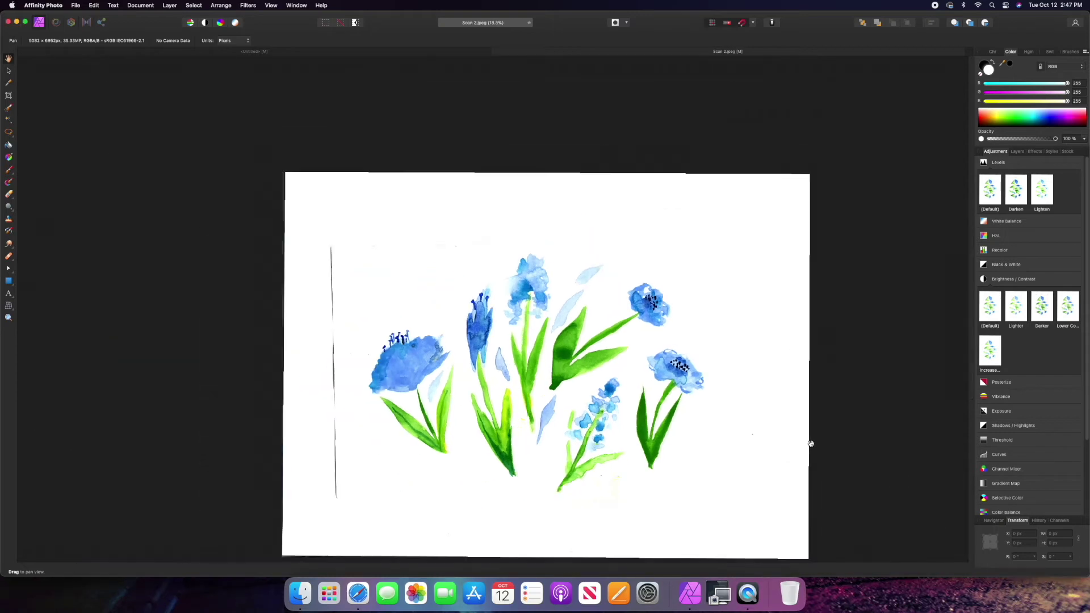
Duplicate the Background layer of the scan and hide the original beneath the copy
{"action": "scroll", "coordinate": [809, 448], "scroll_direction": "down", "scroll_amount": 2}
{"action": "left_click", "coordinate": [1017, 151]}
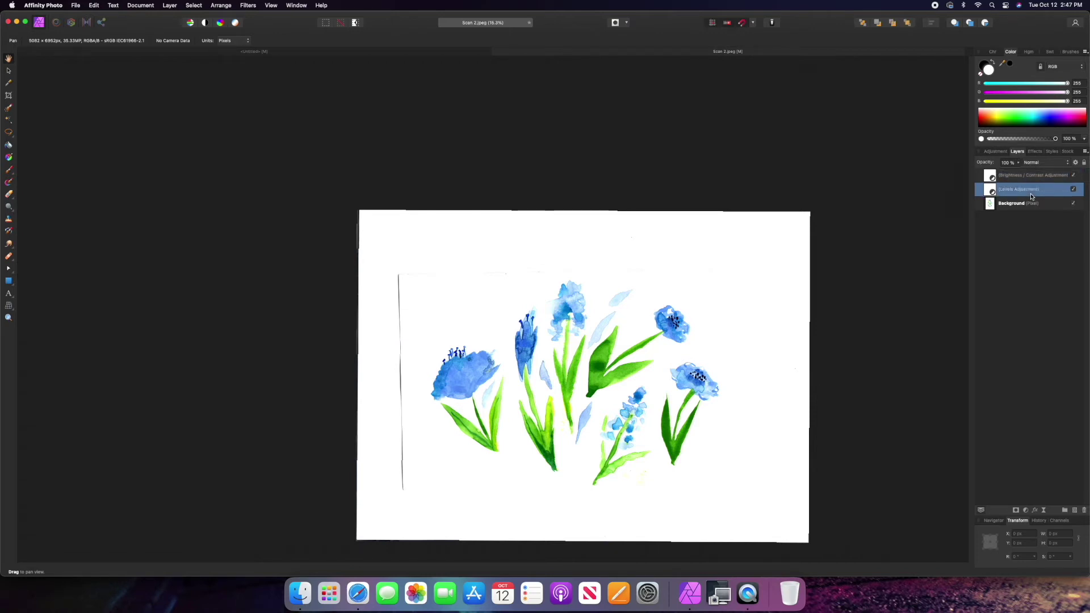
{"action": "left_click", "coordinate": [1025, 204]}
{"action": "right_click", "coordinate": [1024, 204]}
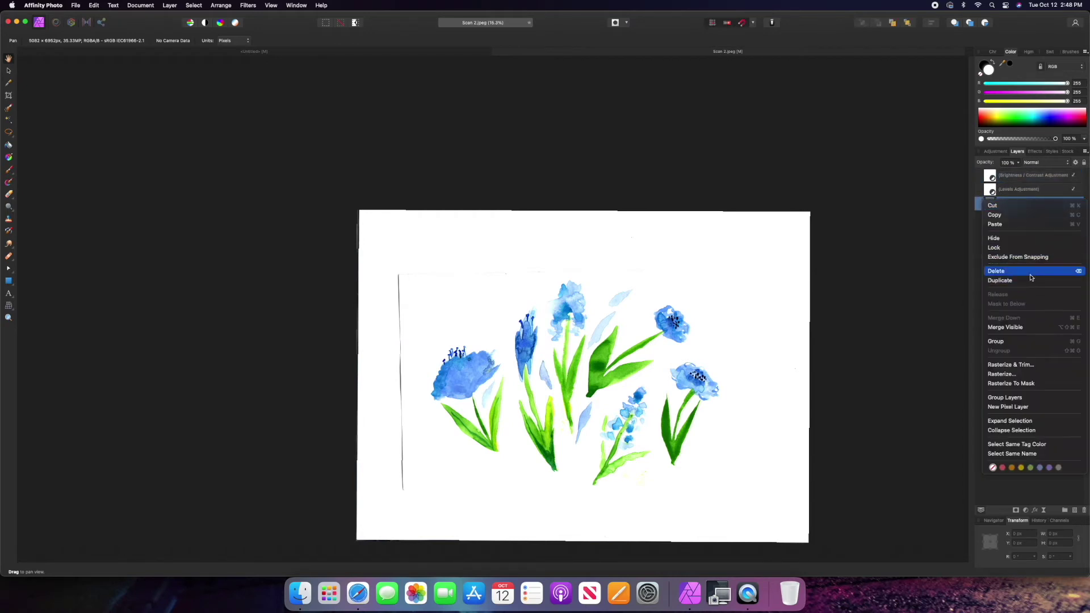
{"action": "left_click", "coordinate": [979, 259]}
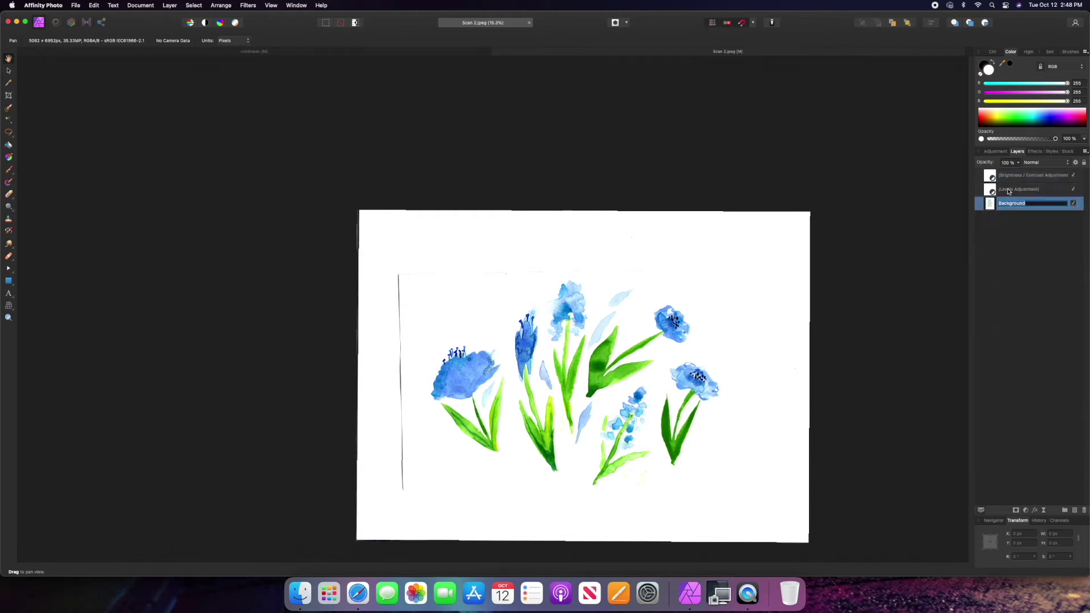
{"action": "left_click", "coordinate": [1065, 217]}
{"action": "left_click", "coordinate": [1053, 206]}
{"action": "right_click", "coordinate": [1053, 206]}
{"action": "left_click", "coordinate": [1048, 286]}
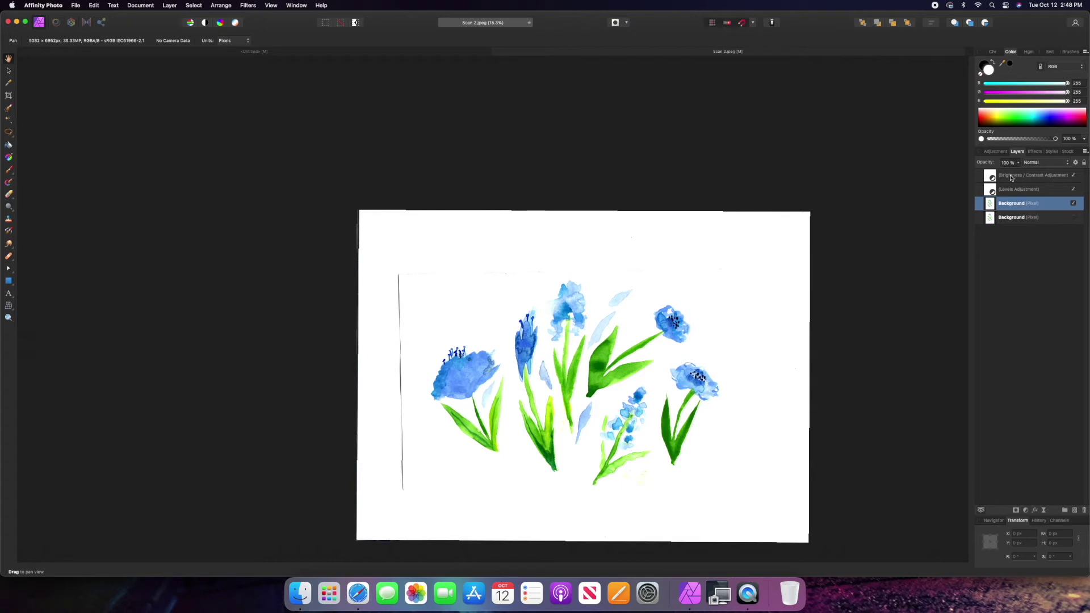
Select the Background copy with both adjustment layers and merge the visible layers into a new pixel layer
{"action": "left_click", "coordinate": [1011, 178], "text": "shift"}
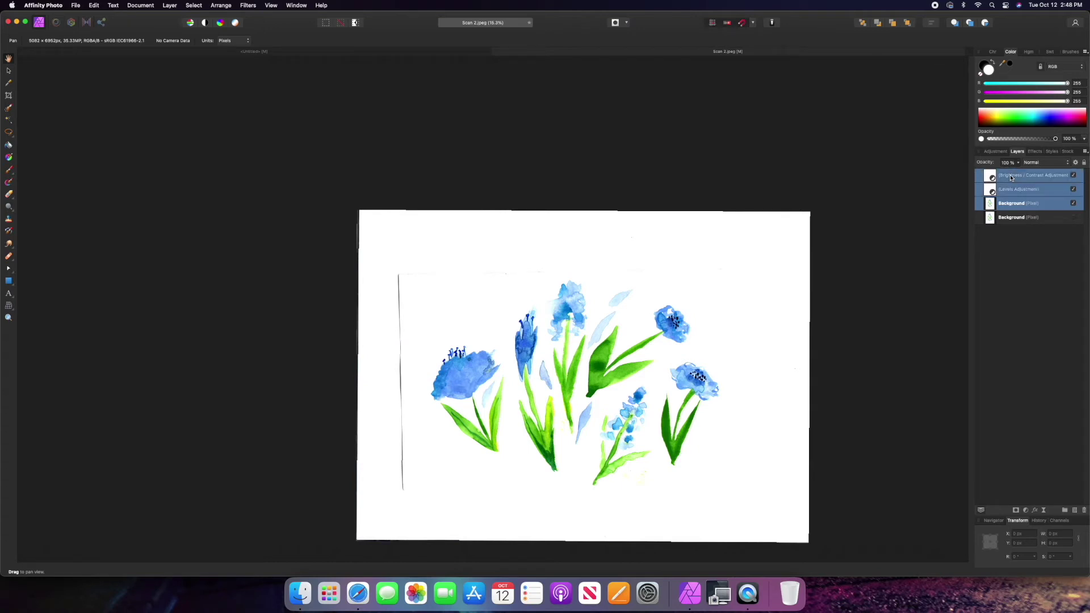
{"action": "left_click", "coordinate": [1018, 204]}
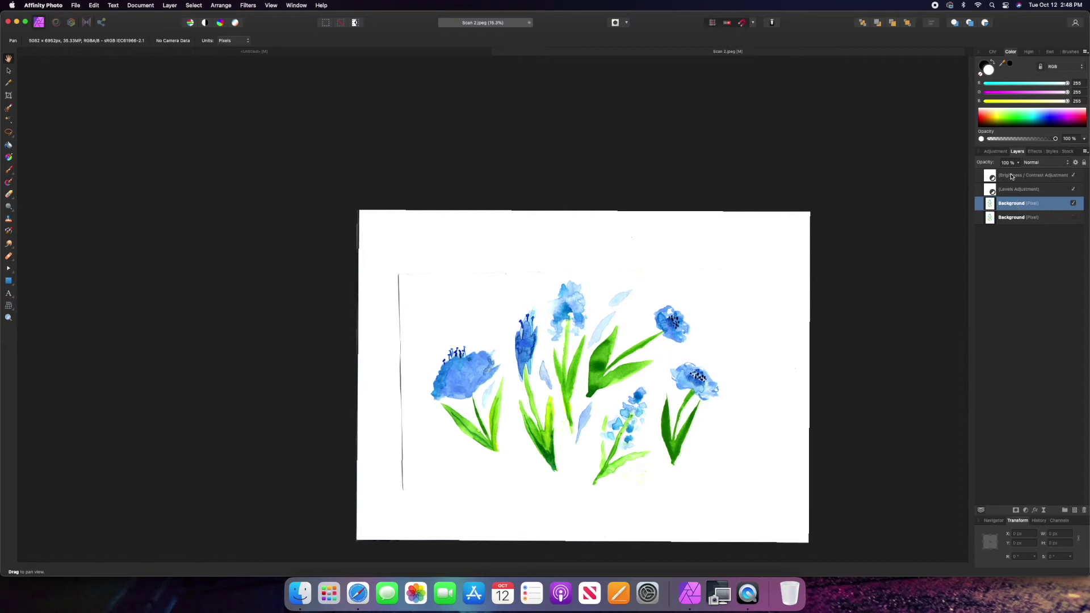
{"action": "left_click", "coordinate": [1011, 177], "text": "shift"}
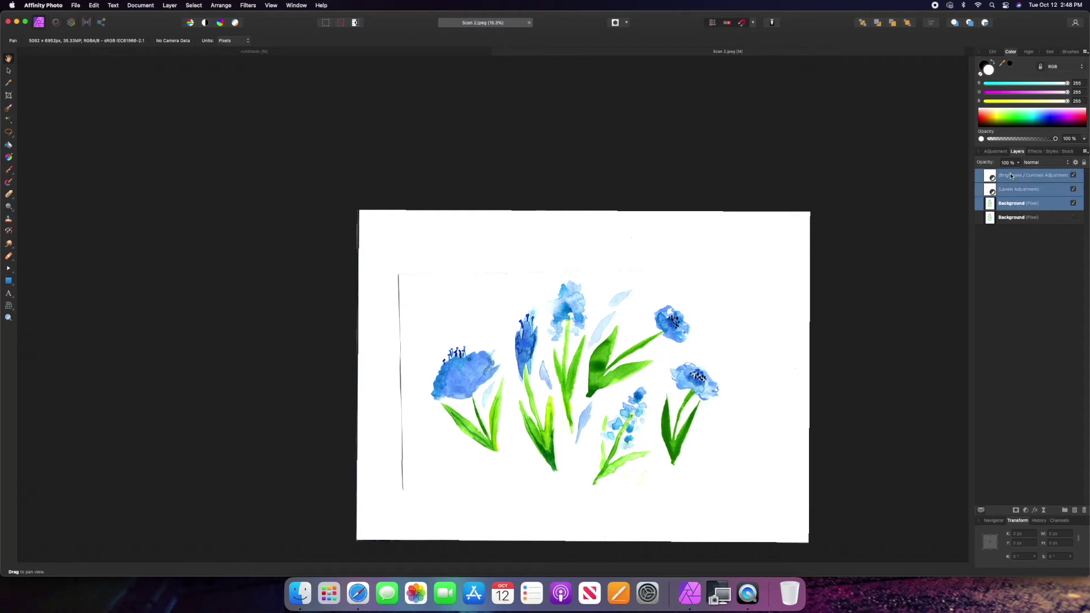
{"action": "right_click", "coordinate": [1015, 183]}
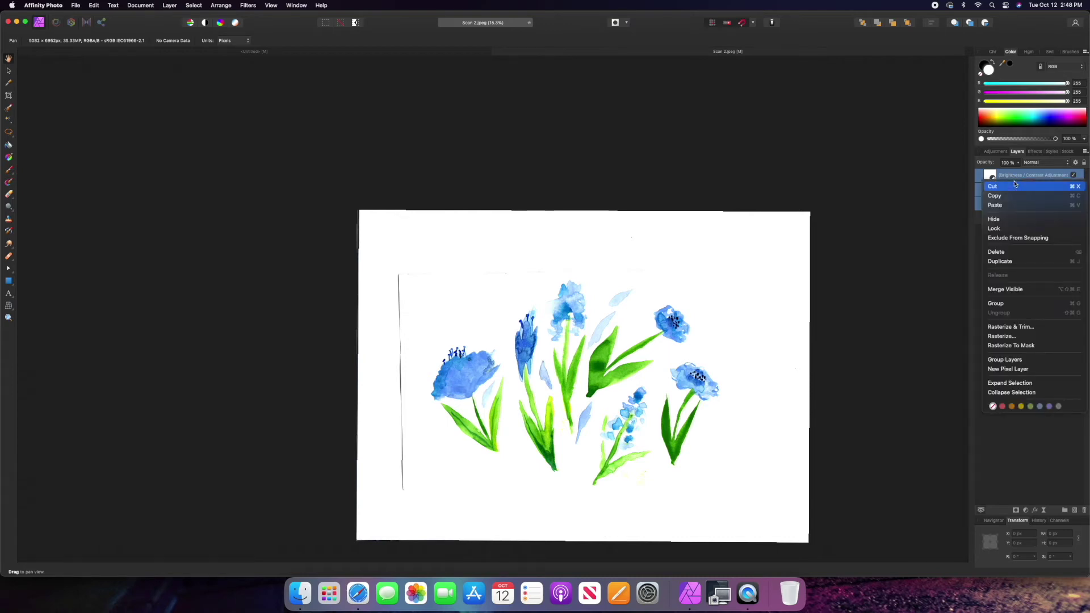
{"action": "left_click", "coordinate": [1032, 289]}
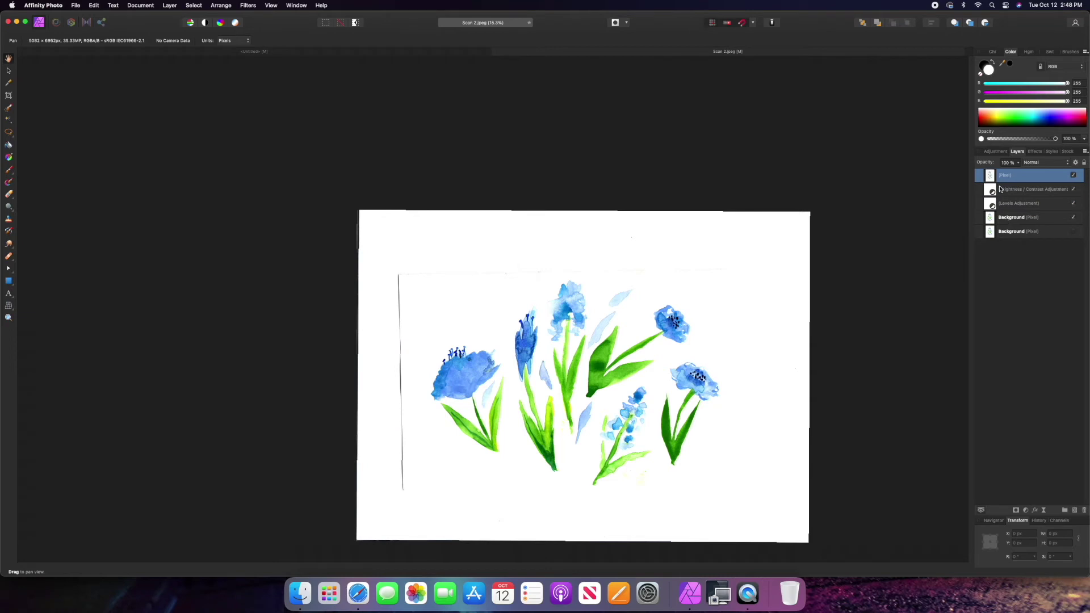
Hide the Brightness / Contrast adjustment, the Levels adjustment and the Background copy below the merged layer
{"action": "left_click", "coordinate": [1001, 189]}
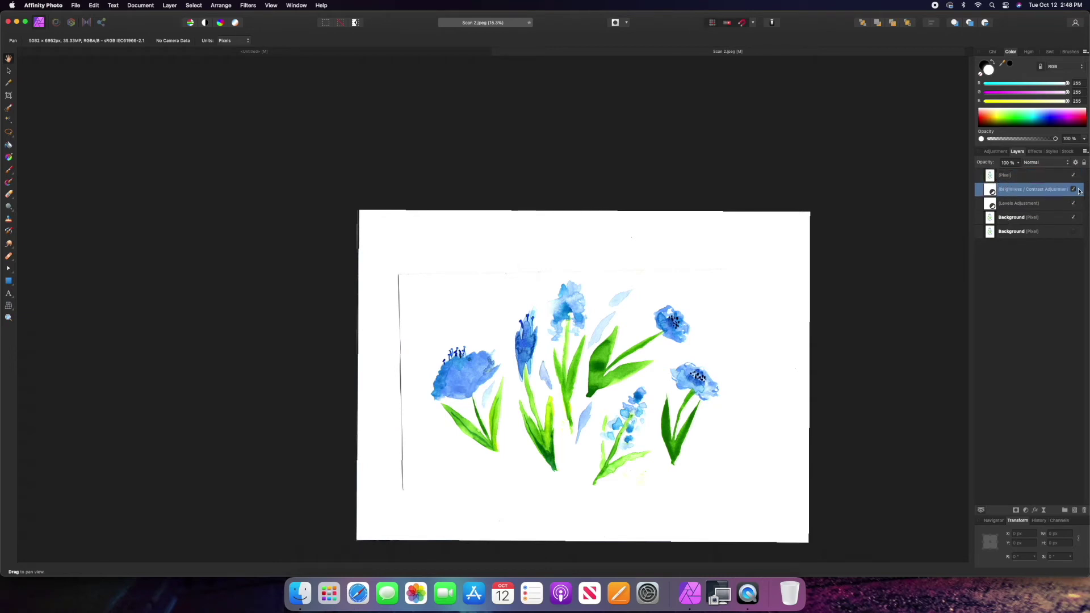
{"action": "left_click", "coordinate": [1076, 206]}
{"action": "left_click", "coordinate": [1076, 221]}
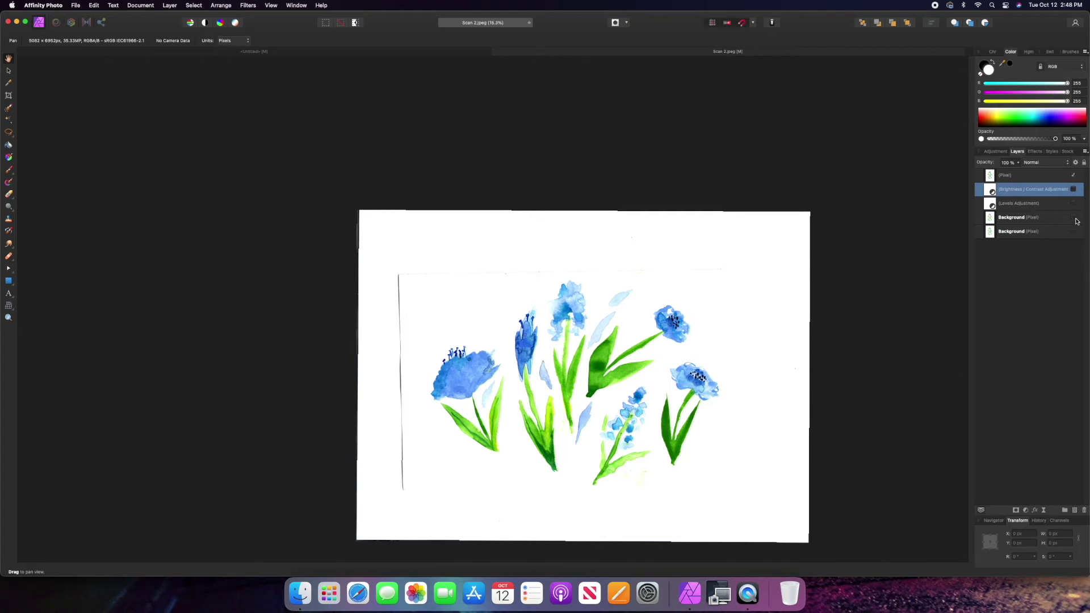
Apply the Erase White Paper filter to the merged pixel layer
{"action": "left_click", "coordinate": [1018, 179]}
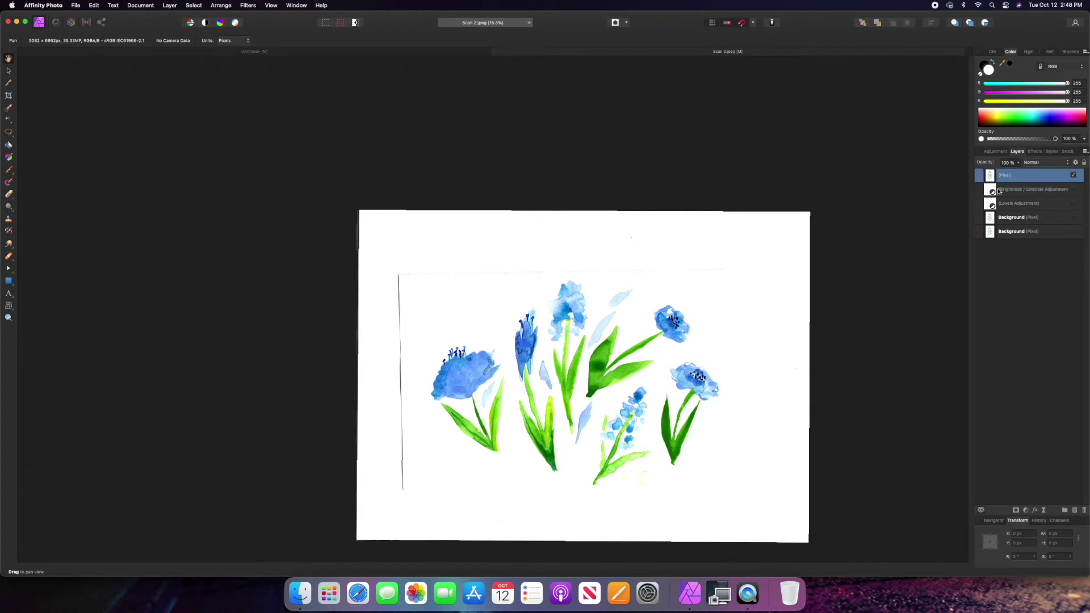
{"action": "left_click", "coordinate": [245, 4]}
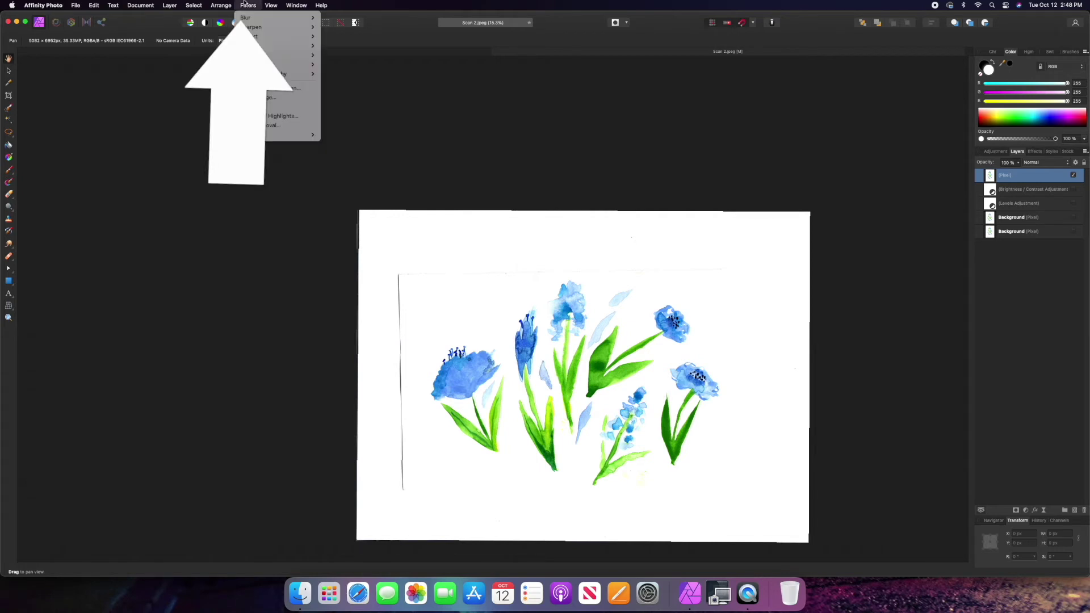
{"action": "mouse_move", "coordinate": [287, 64]}
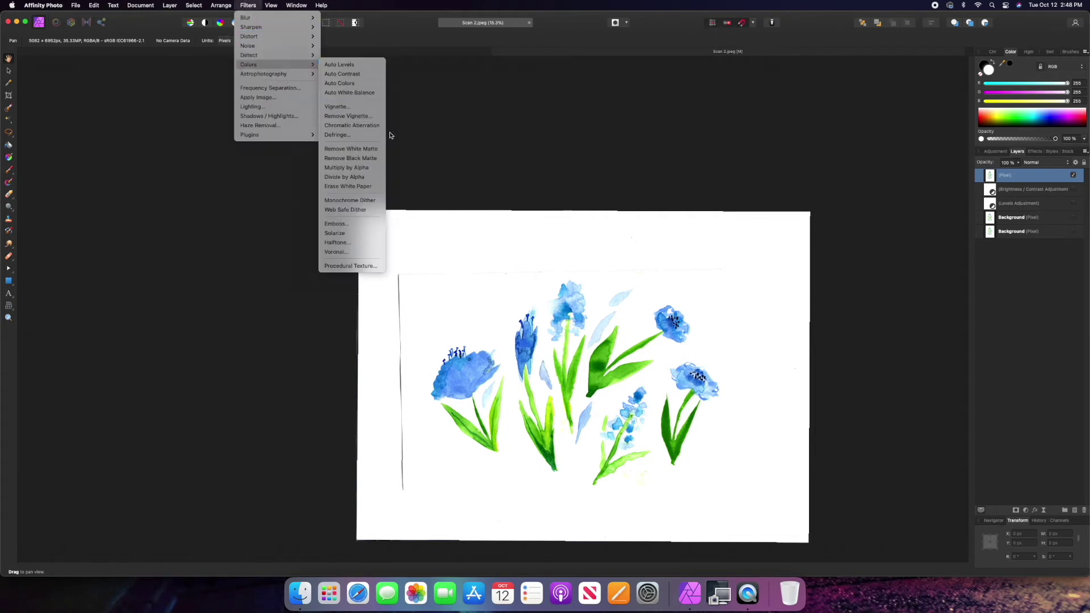
{"action": "left_click", "coordinate": [364, 190]}
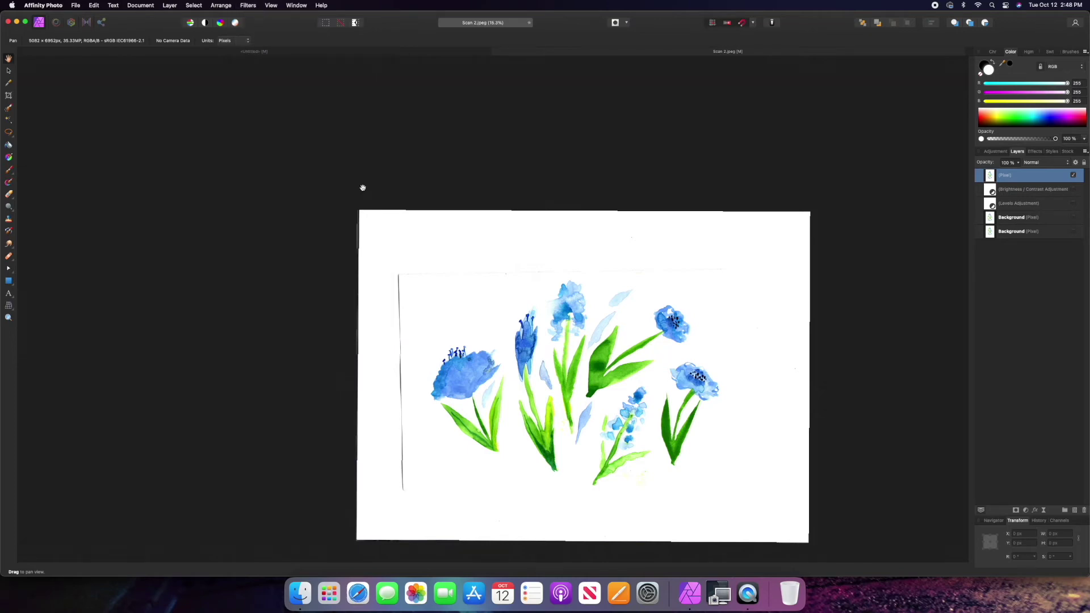
Erase the dark vertical scan line beside the flowers using an eraser reduced to about 583 px wide
{"action": "scroll", "coordinate": [536, 344], "scroll_direction": "up", "scroll_amount": 5}
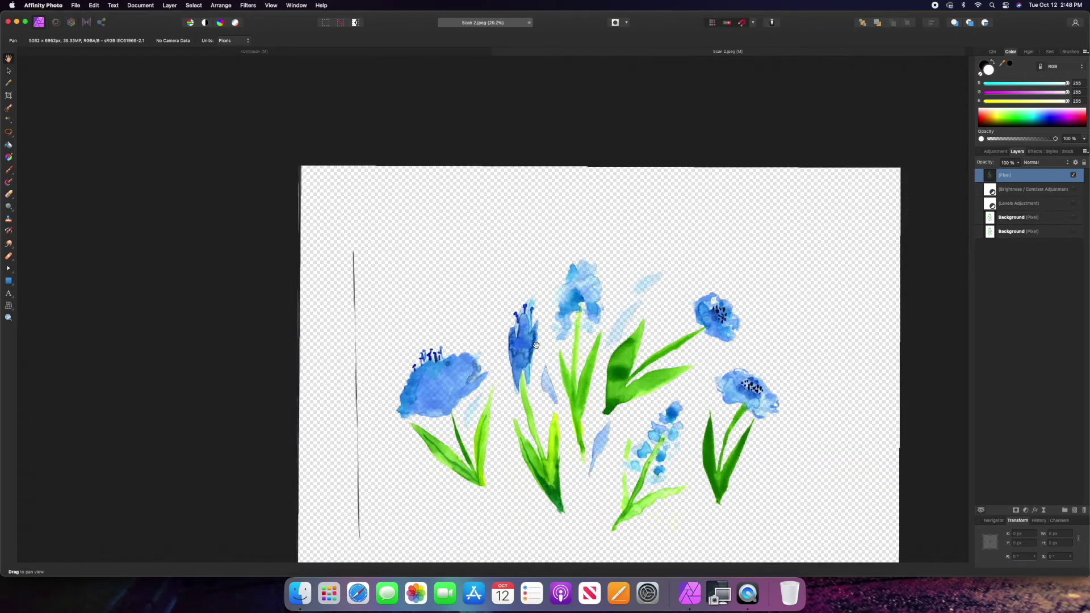
{"action": "scroll", "coordinate": [535, 345], "scroll_direction": "down", "scroll_amount": 2}
{"action": "scroll", "coordinate": [394, 399], "scroll_direction": "down", "scroll_amount": 3}
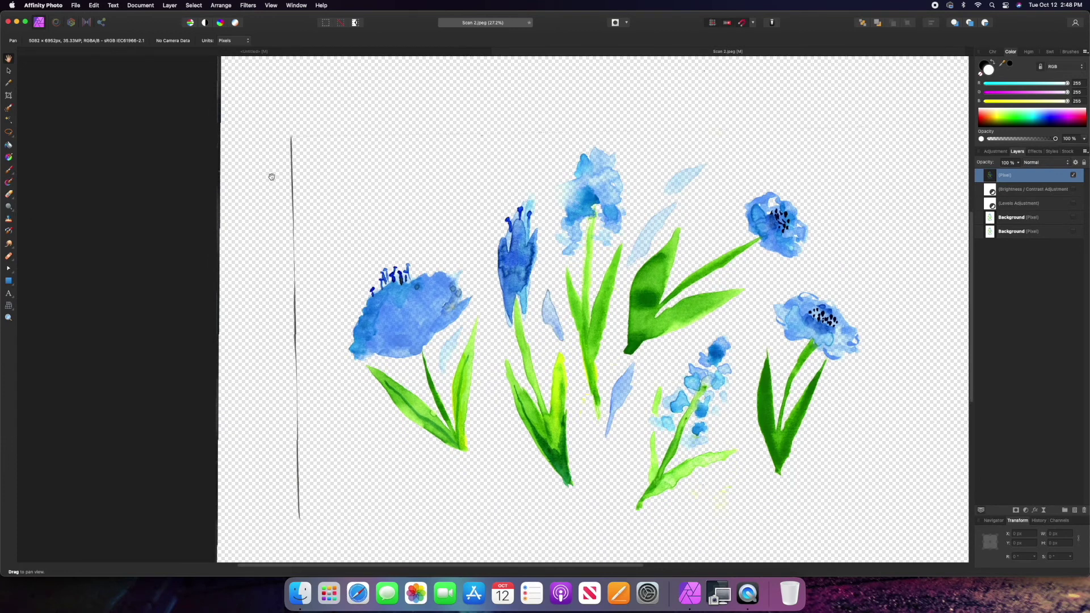
{"action": "scroll", "coordinate": [290, 255], "scroll_direction": "up", "scroll_amount": 3}
{"action": "scroll", "coordinate": [290, 258], "scroll_direction": "down", "scroll_amount": 3}
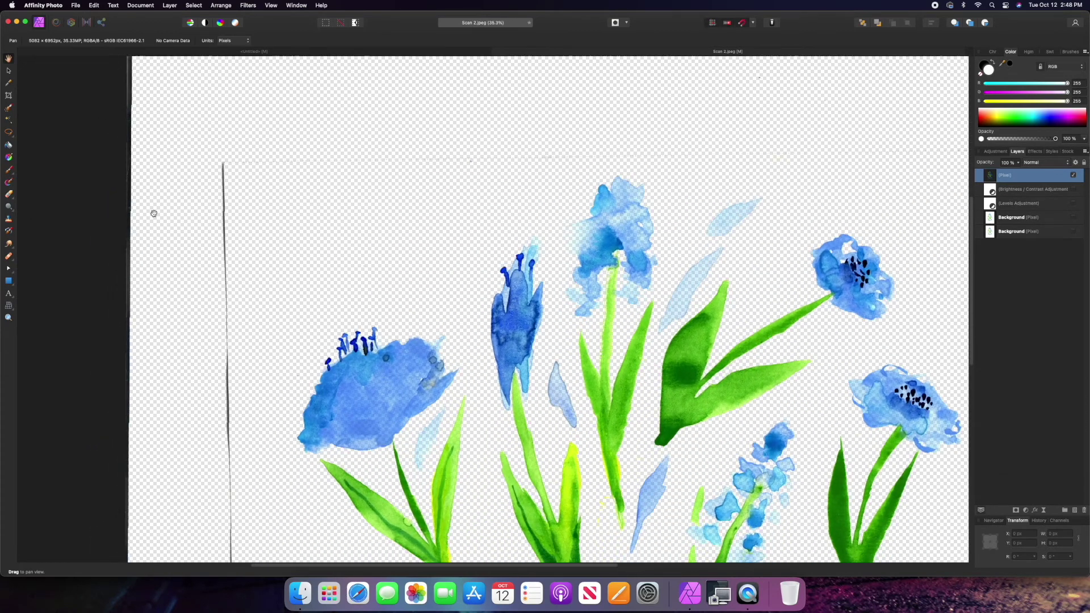
{"action": "left_click", "coordinate": [8, 194]}
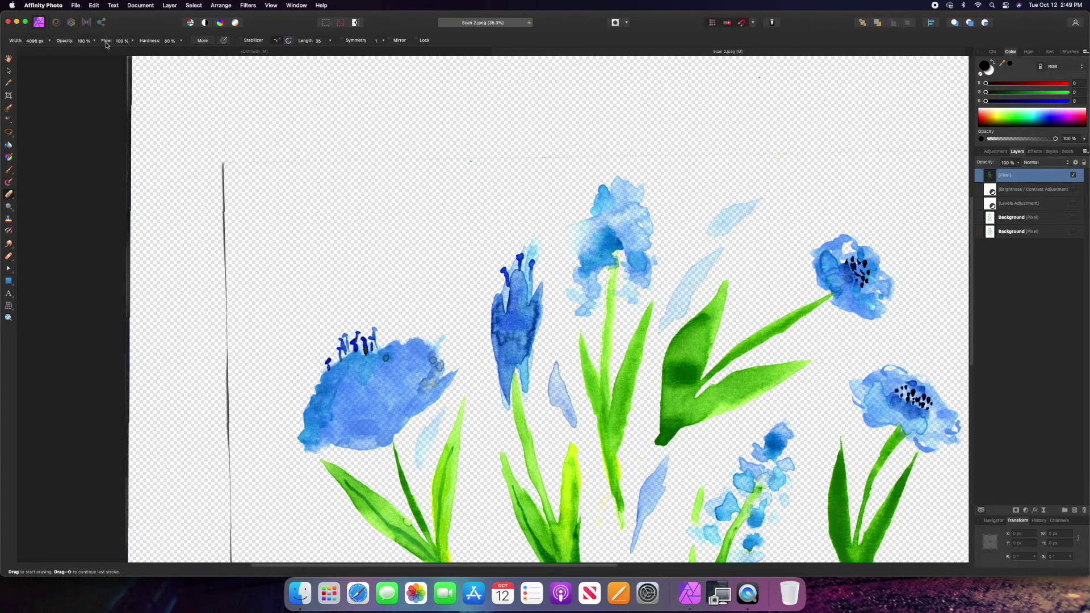
{"action": "key", "text": "bracketleft"}
{"action": "key", "text": "bracketleft"}
{"action": "key", "text": "bracketleft"}
{"action": "key", "text": "bracketleft"}
{"action": "key", "text": "bracketleft"}
{"action": "key", "text": "bracketleft"}
{"action": "key", "text": "bracketleft"}
{"action": "key", "text": "bracketleft"}
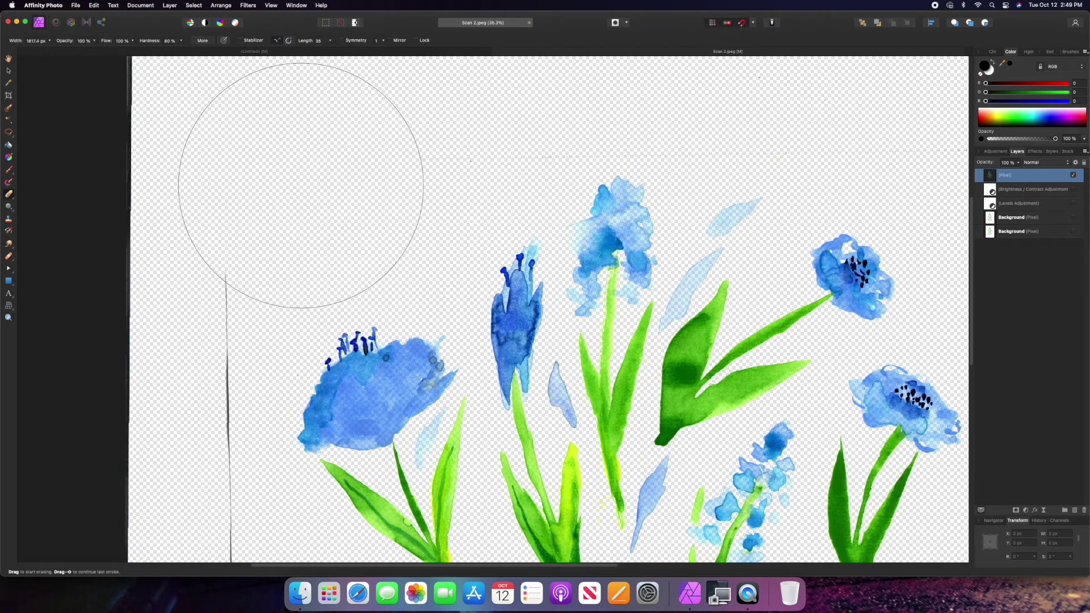
{"action": "key", "text": "bracketleft"}
{"action": "key", "text": "bracketleft"}
{"action": "key", "text": "bracketleft"}
{"action": "key", "text": "bracketleft"}
{"action": "scroll", "coordinate": [285, 217], "scroll_direction": "down", "scroll_amount": 4}
{"action": "scroll", "coordinate": [286, 217], "scroll_direction": "down", "scroll_amount": 4}
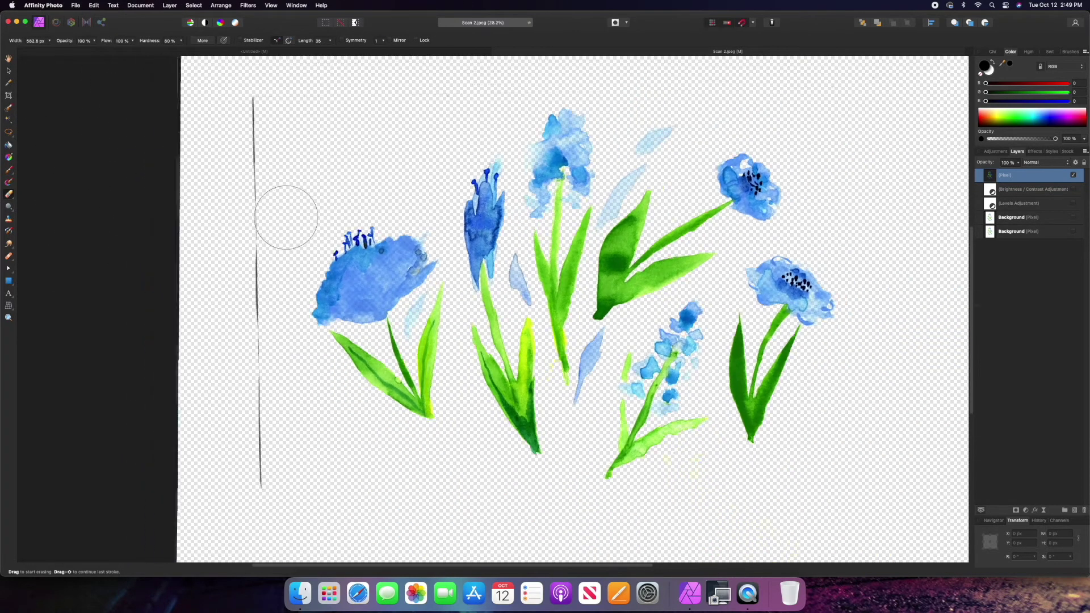
{"action": "mouse_move", "coordinate": [258, 173]}
{"action": "left_mouse_down"}
{"action": "mouse_move", "coordinate": [241, 129]}
{"action": "mouse_move", "coordinate": [307, 413]}
{"action": "mouse_move", "coordinate": [271, 360]}
{"action": "mouse_move", "coordinate": [263, 460]}
{"action": "left_mouse_up"}
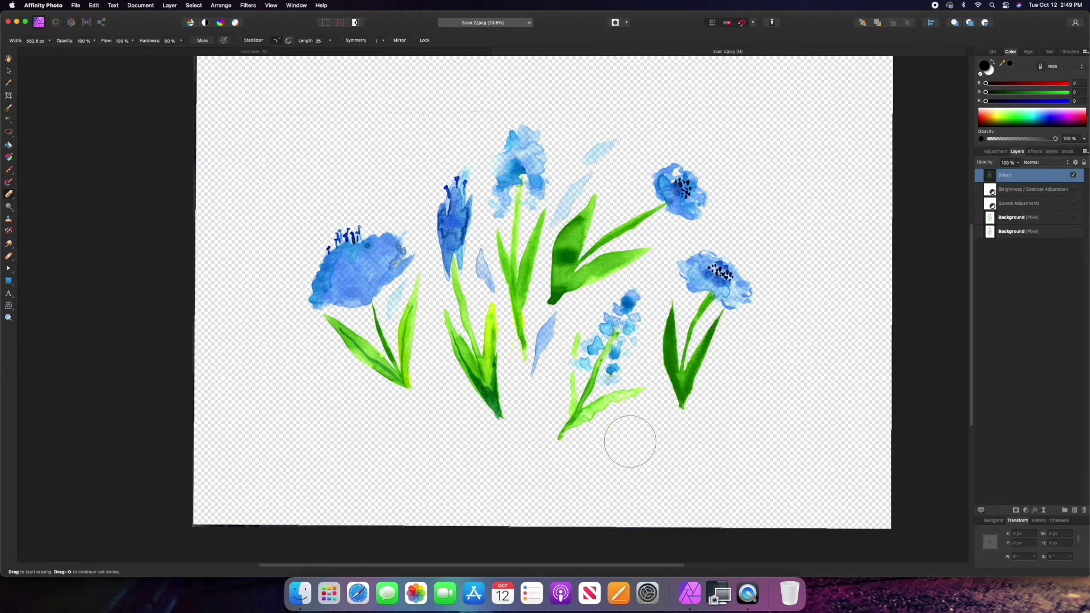
Examine the transparent areas around the flowers and along the canvas edges for leftover specks and scan lines
{"action": "scroll", "coordinate": [628, 440], "scroll_direction": "up", "scroll_amount": 6}
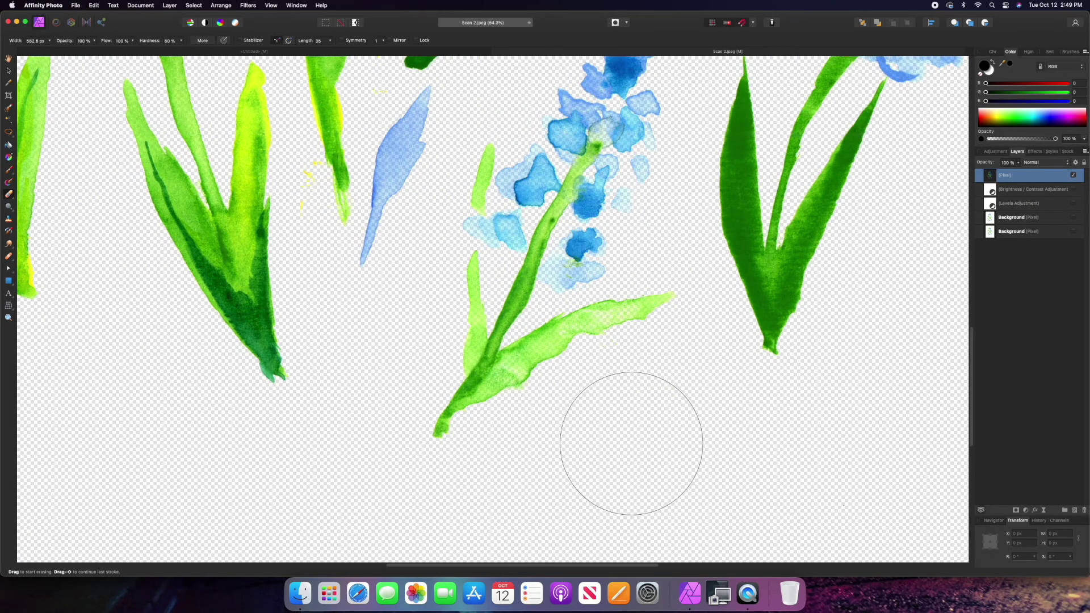
{"action": "scroll", "coordinate": [631, 439], "scroll_direction": "down", "scroll_amount": 2}
{"action": "scroll", "coordinate": [620, 450], "scroll_direction": "right", "scroll_amount": 10}
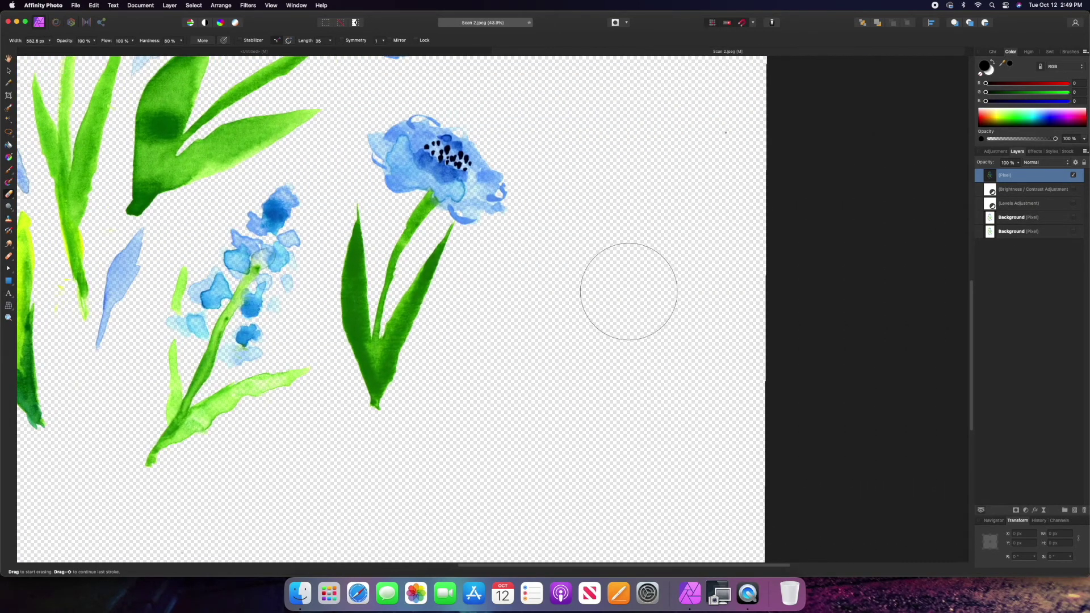
{"action": "scroll", "coordinate": [628, 379], "scroll_direction": "up", "scroll_amount": 10}
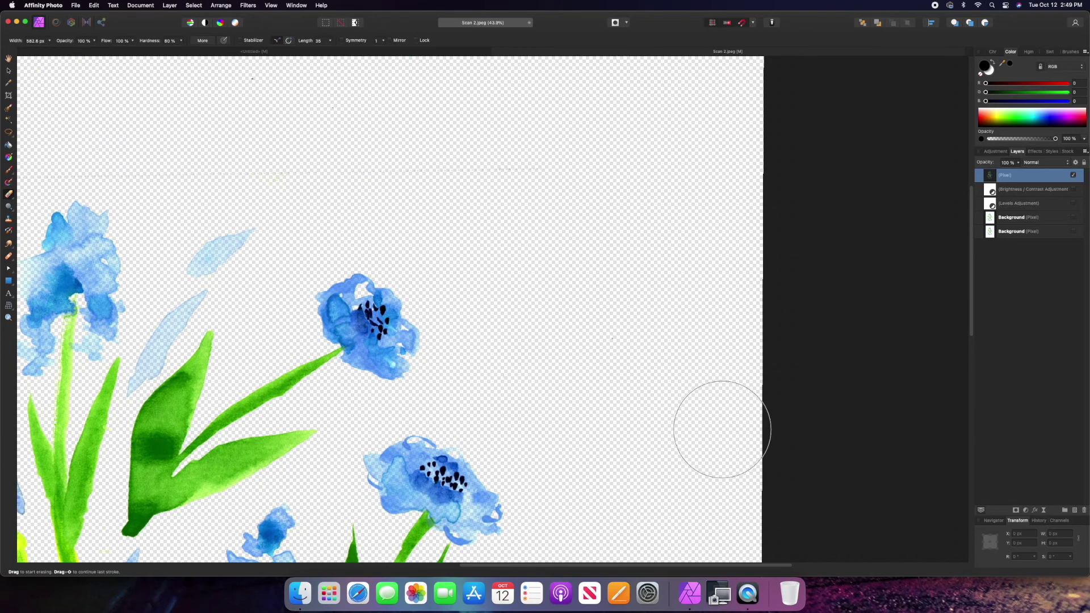
{"action": "scroll", "coordinate": [723, 426], "scroll_direction": "up", "scroll_amount": 3}
{"action": "scroll", "coordinate": [722, 429], "scroll_direction": "down", "scroll_amount": 1}
{"action": "scroll", "coordinate": [742, 389], "scroll_direction": "left", "scroll_amount": 4}
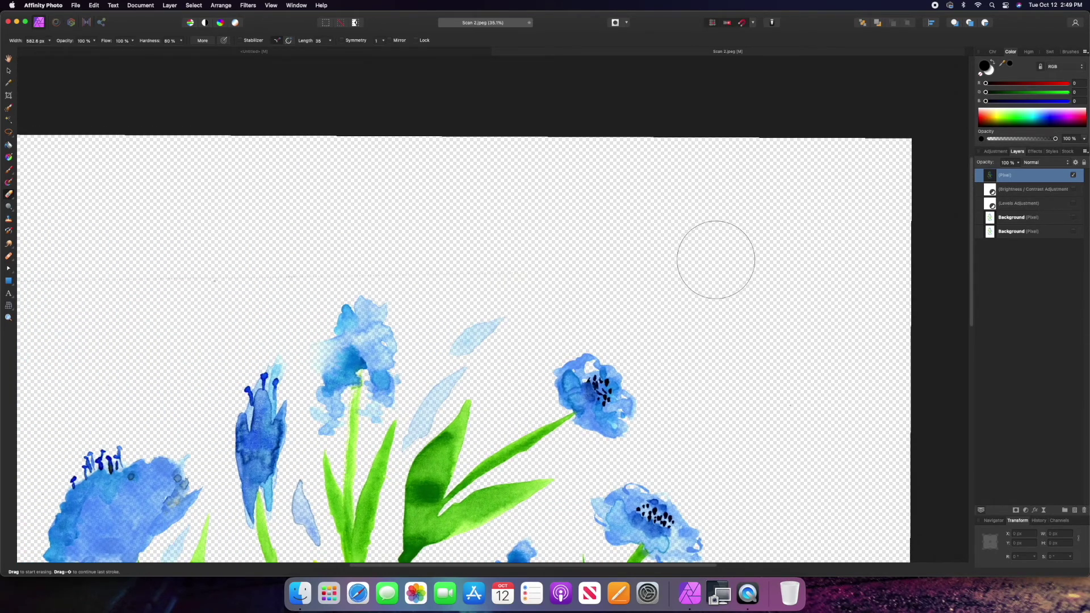
{"action": "scroll", "coordinate": [715, 260], "scroll_direction": "left", "scroll_amount": 3}
{"action": "scroll", "coordinate": [716, 260], "scroll_direction": "left", "scroll_amount": 5}
{"action": "scroll", "coordinate": [868, 214], "scroll_direction": "down", "scroll_amount": 1}
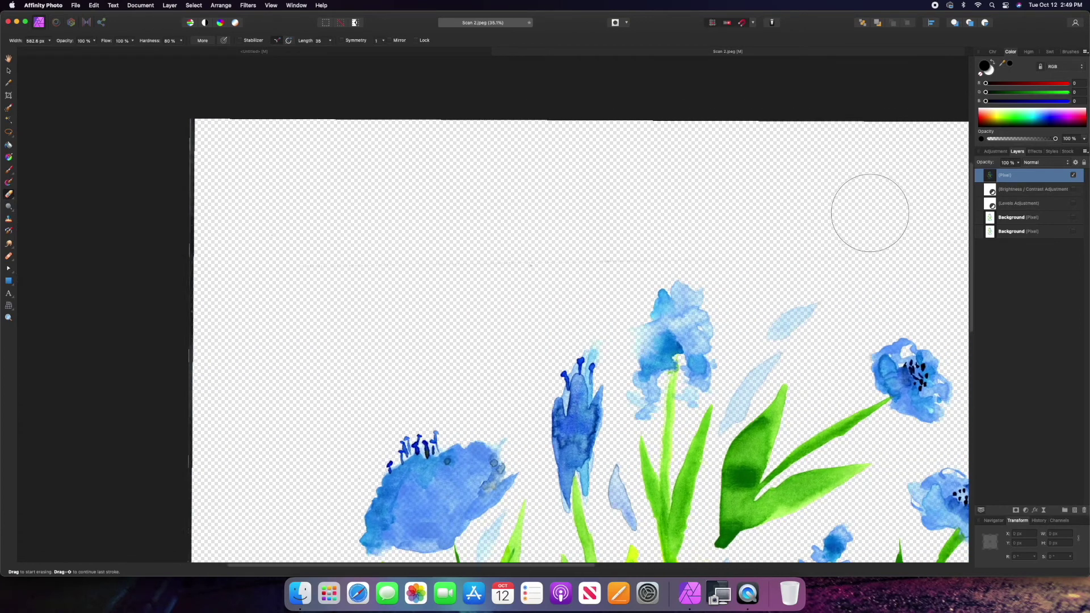
Erase the dark scan line running along the left edge of the canvas
{"action": "scroll", "coordinate": [865, 221], "scroll_direction": "left", "scroll_amount": 3}
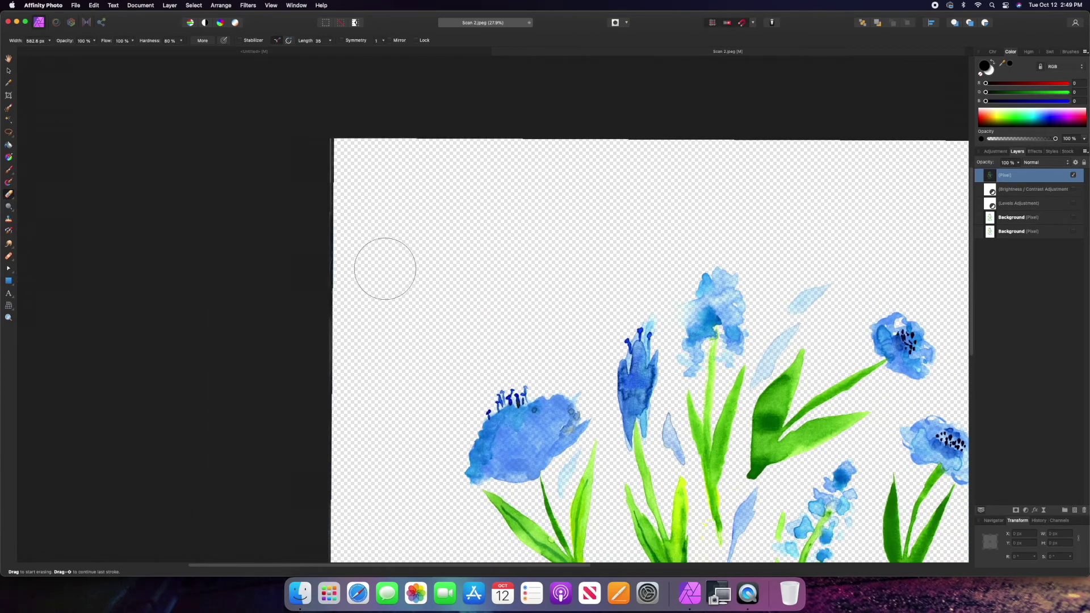
{"action": "left_click_drag", "start_coordinate": [324, 159], "coordinate": [348, 372]}
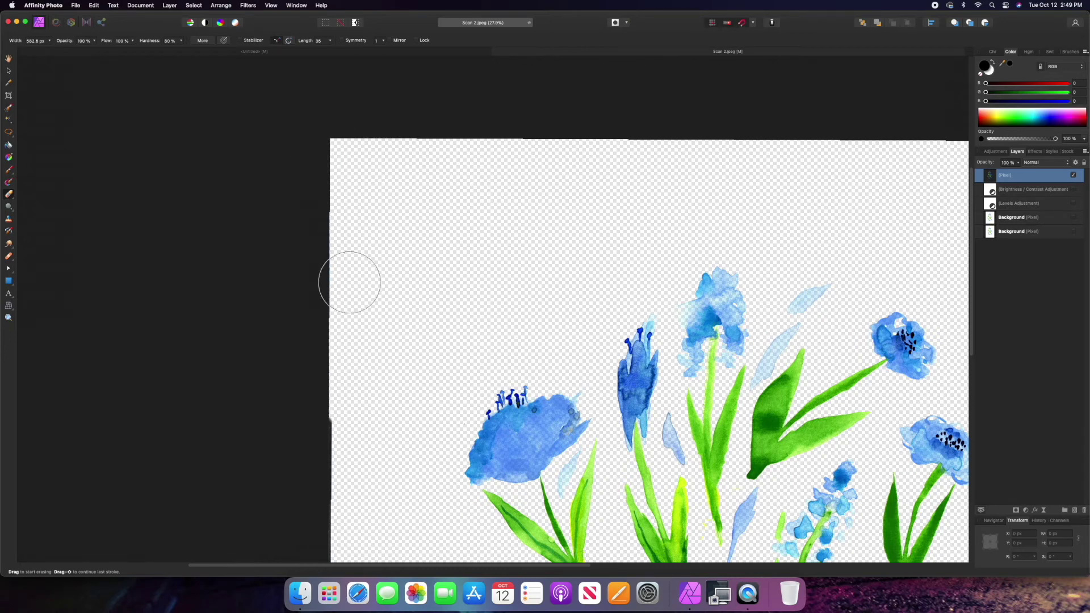
{"action": "scroll", "coordinate": [391, 505], "scroll_direction": "down", "scroll_amount": 3}
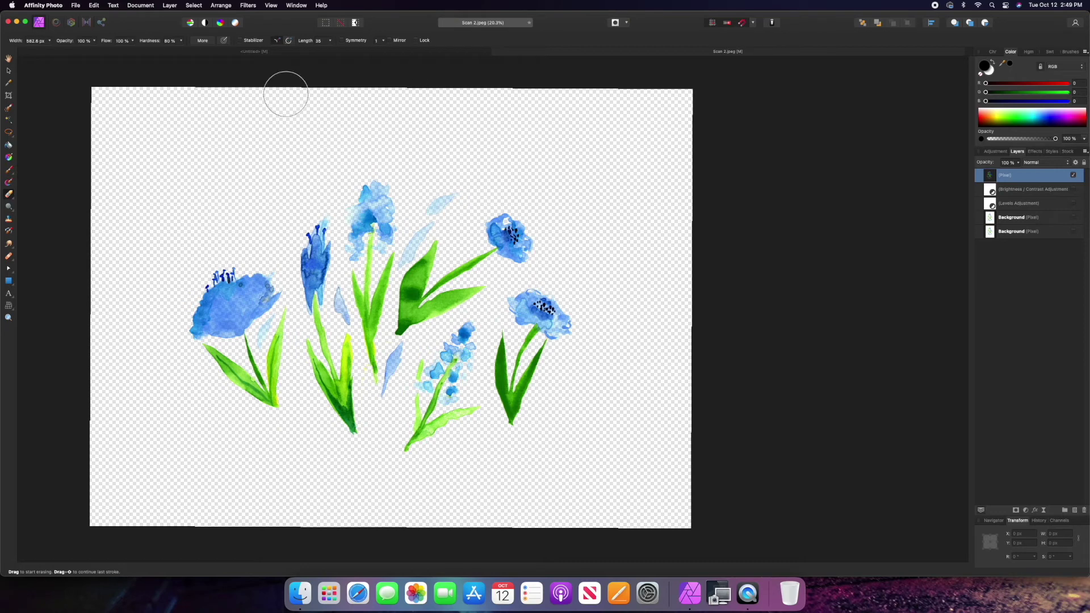
Deselect the merged layer and examine the watercolor flowers and their transparent surroundings at different magnifications
{"action": "left_click", "coordinate": [8, 72]}
{"action": "left_click_drag", "start_coordinate": [441, 328], "coordinate": [396, 319]}
{"action": "left_click", "coordinate": [787, 306]}
{"action": "left_click", "coordinate": [396, 323]}
{"action": "scroll", "coordinate": [396, 319], "scroll_direction": "up", "scroll_amount": 8}
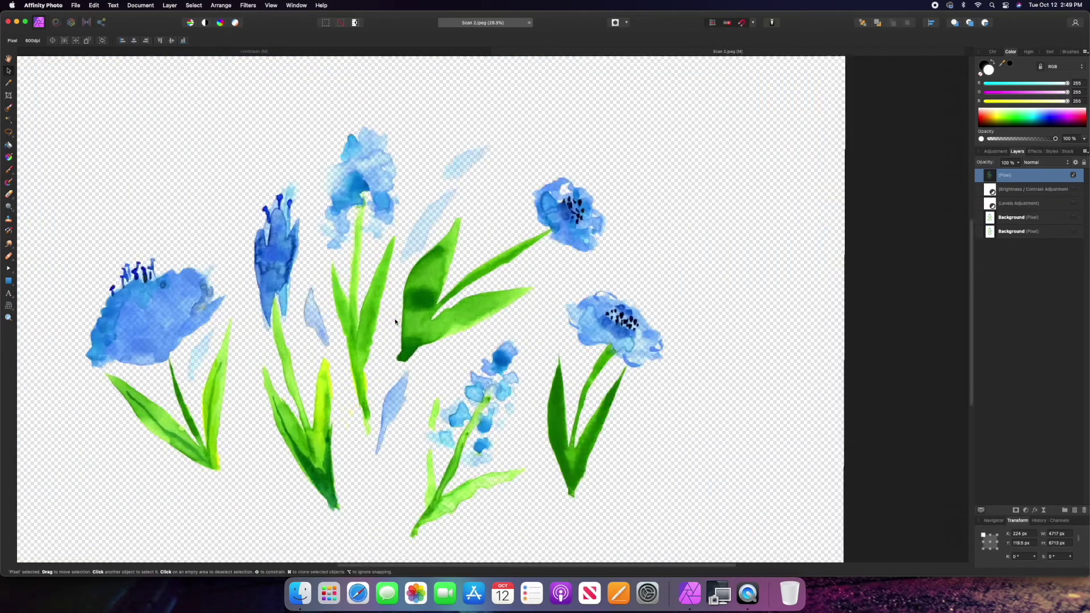
{"action": "scroll", "coordinate": [395, 321], "scroll_direction": "down", "scroll_amount": 5}
{"action": "left_click", "coordinate": [395, 322]}
{"action": "scroll", "coordinate": [395, 322], "scroll_direction": "up", "scroll_amount": 4}
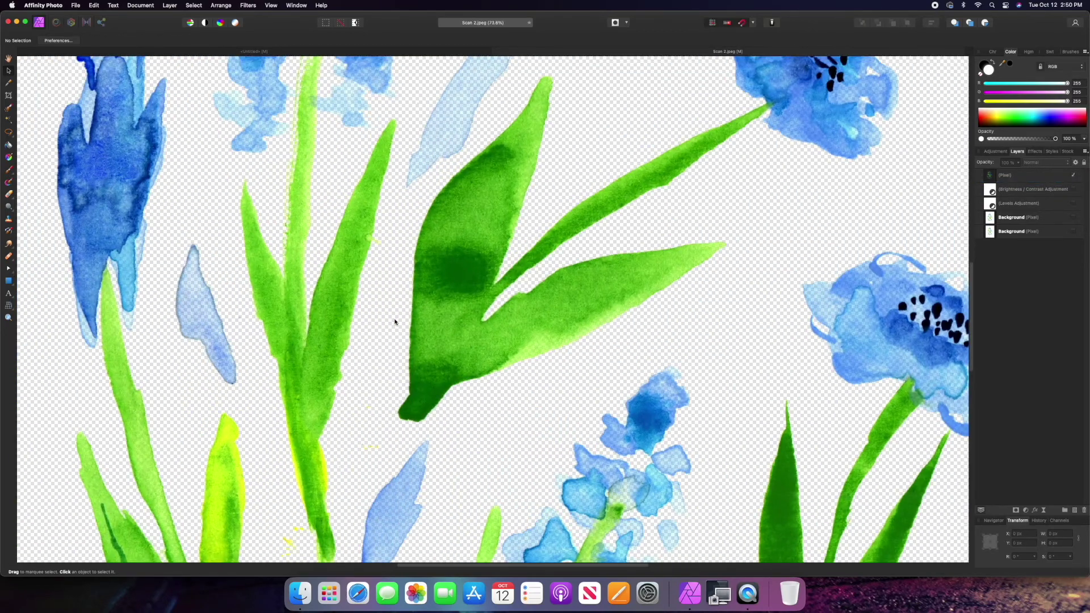
{"action": "scroll", "coordinate": [360, 346], "scroll_direction": "up", "scroll_amount": 2}
{"action": "scroll", "coordinate": [361, 342], "scroll_direction": "down", "scroll_amount": 6}
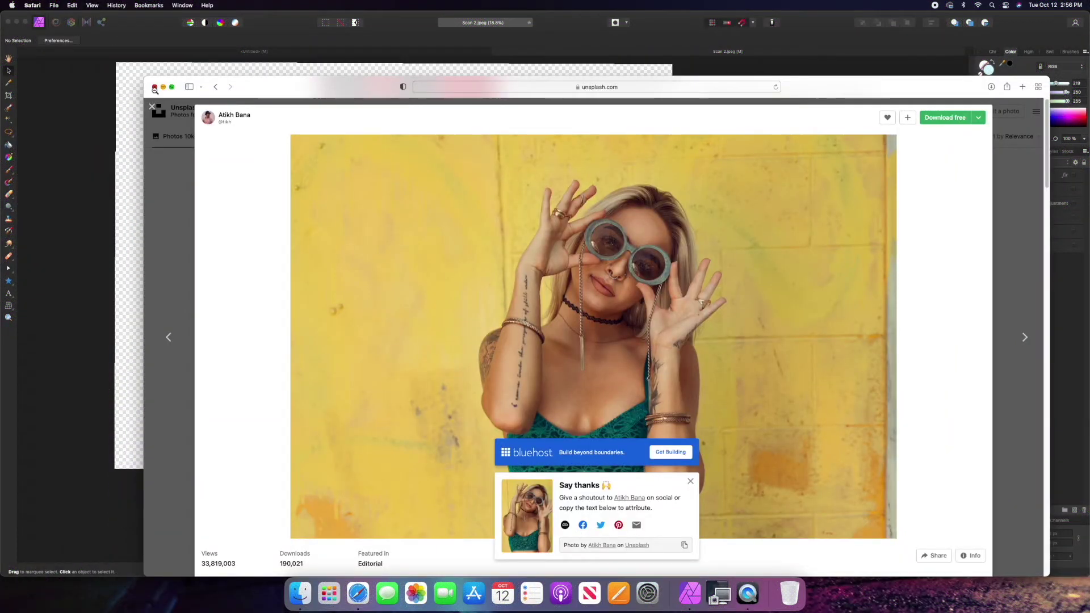
Close the Unsplash browser window and open the downloaded Unsplash portrait JPG from the Downloads folder in Affinity Photo
{"action": "left_click", "coordinate": [155, 88]}
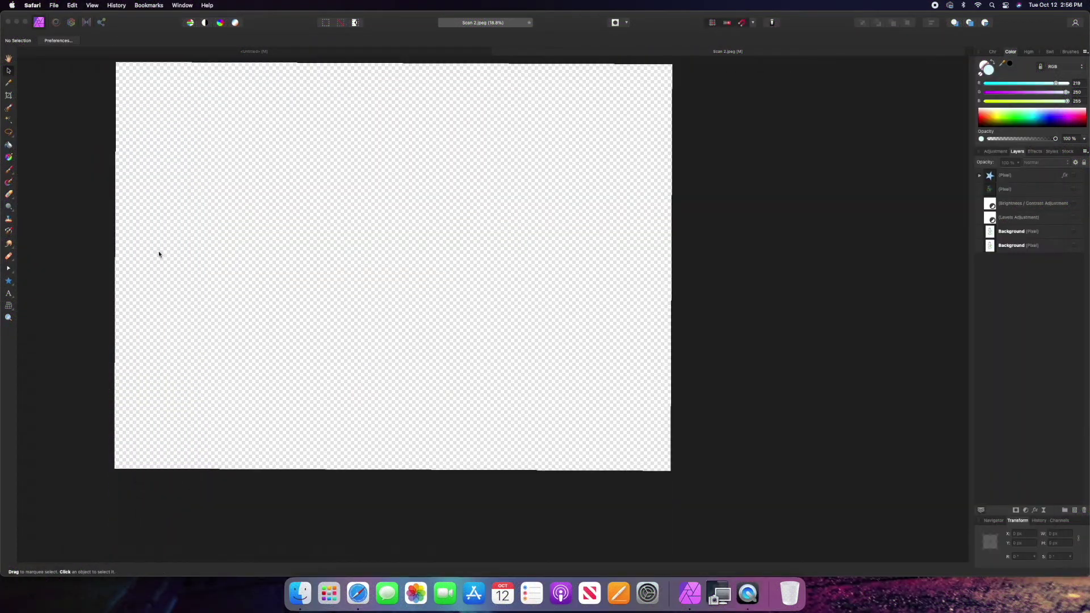
{"action": "left_click", "coordinate": [34, 3]}
{"action": "mouse_move", "coordinate": [76, 5]}
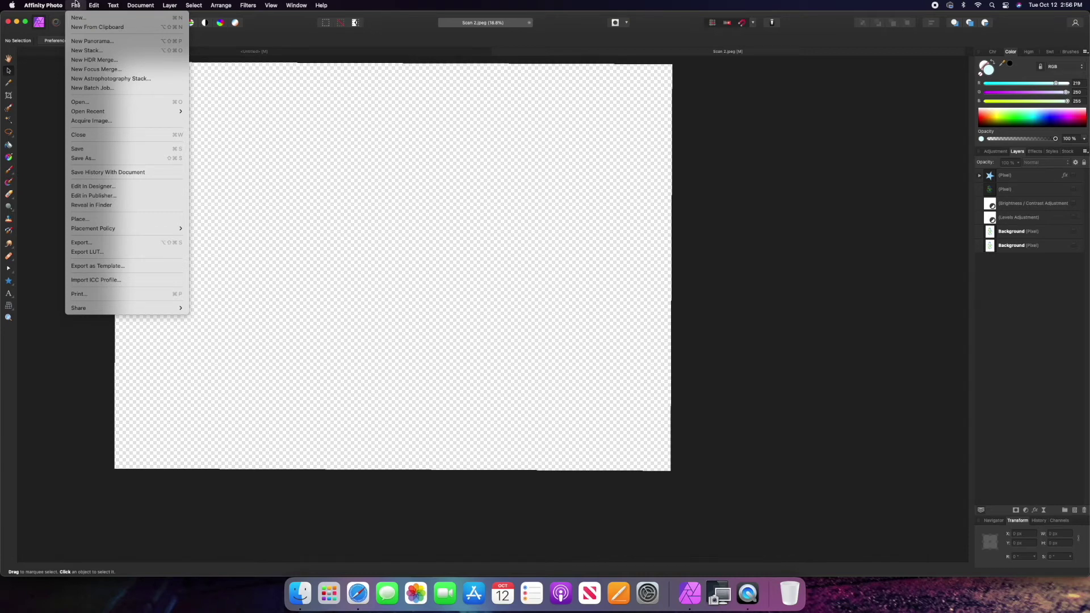
{"action": "left_click", "coordinate": [97, 101]}
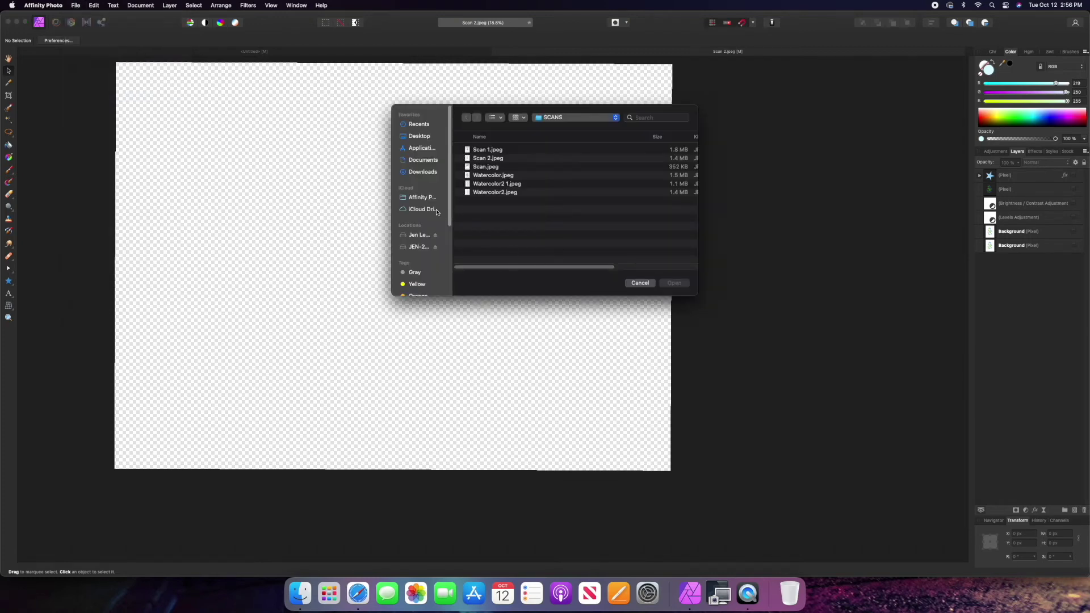
{"action": "left_click", "coordinate": [422, 171]}
{"action": "left_click", "coordinate": [504, 151]}
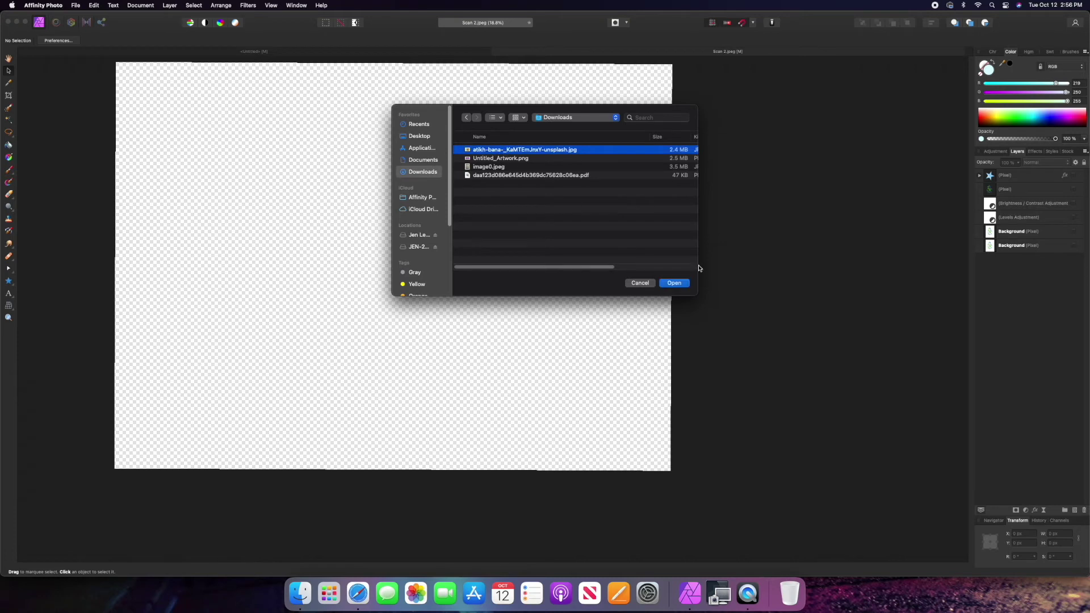
{"action": "left_click", "coordinate": [674, 283]}
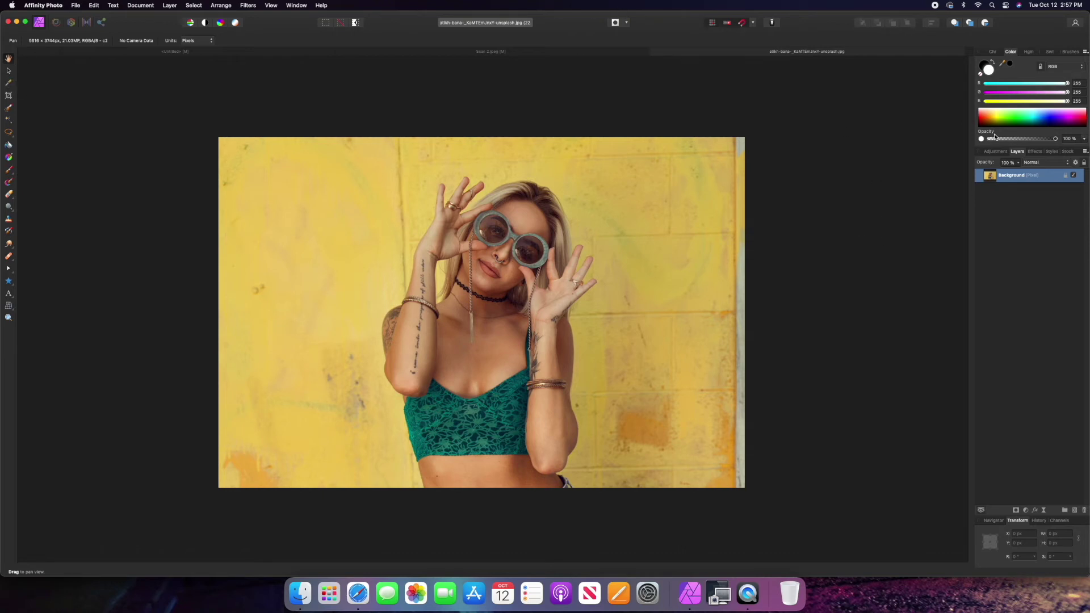
Add a default Levels adjustment to the portrait, raising the black level slightly and lowering the white level slightly
{"action": "left_click", "coordinate": [995, 152]}
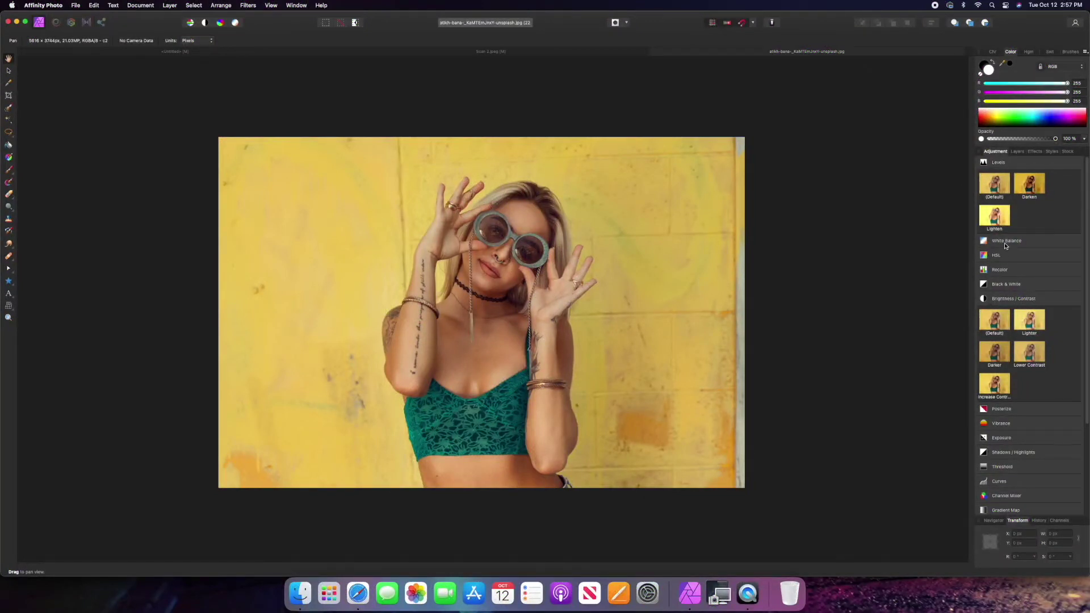
{"action": "left_click", "coordinate": [998, 187]}
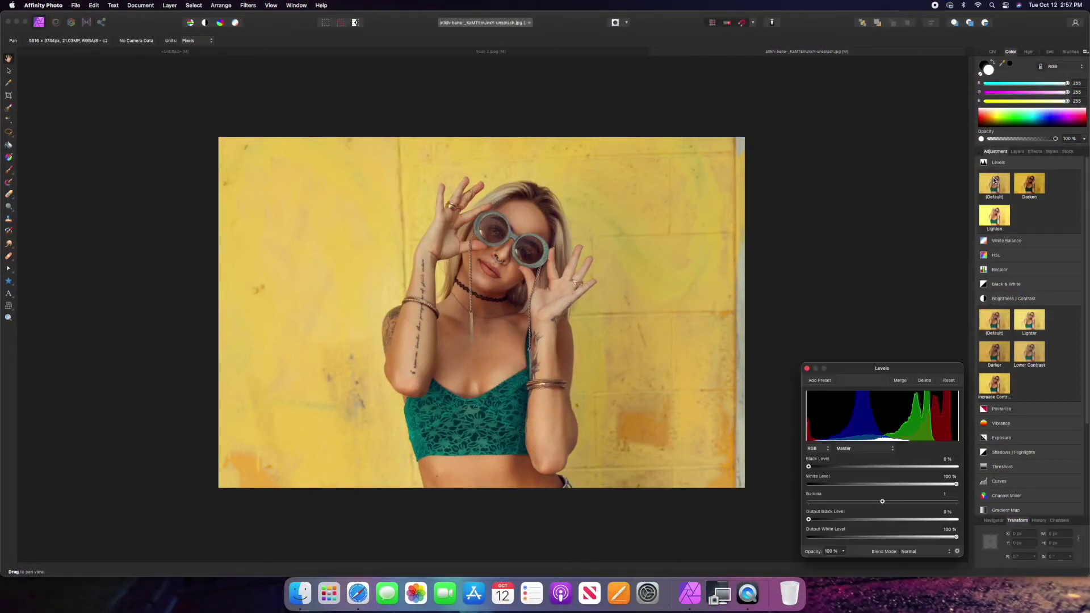
{"action": "mouse_move", "coordinate": [810, 467]}
{"action": "left_mouse_down"}
{"action": "mouse_move", "coordinate": [831, 468]}
{"action": "mouse_move", "coordinate": [818, 469]}
{"action": "left_mouse_up"}
{"action": "left_click_drag", "start_coordinate": [956, 484], "coordinate": [945, 487]}
{"action": "left_click", "coordinate": [807, 368]}
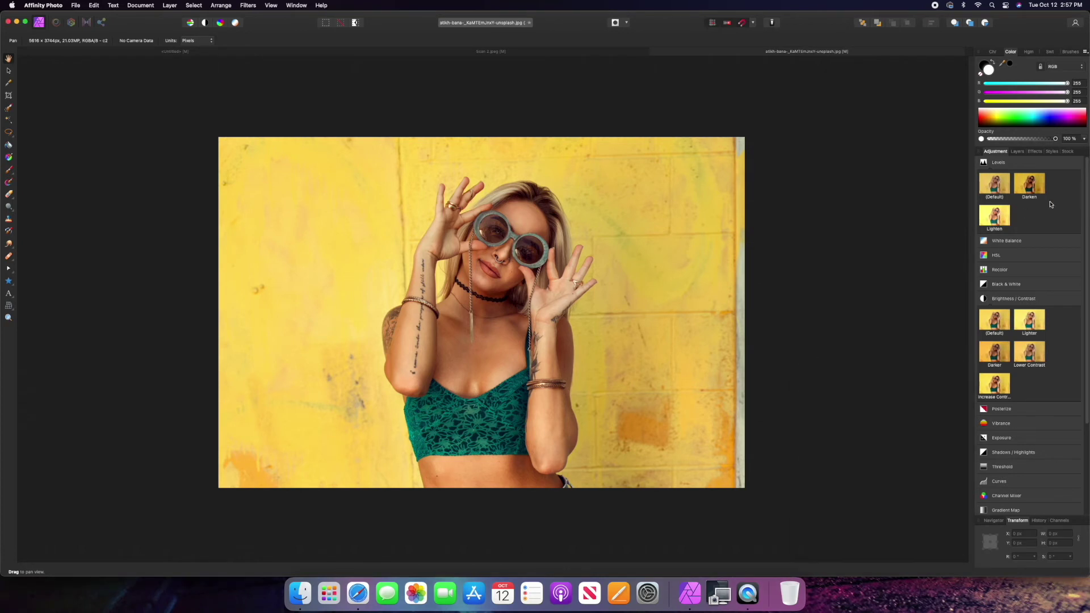
Add a default White Balance adjustment and cool the portrait by setting the white balance to -51%
{"action": "mouse_move", "coordinate": [1018, 241]}
{"action": "left_click", "coordinate": [999, 266]}
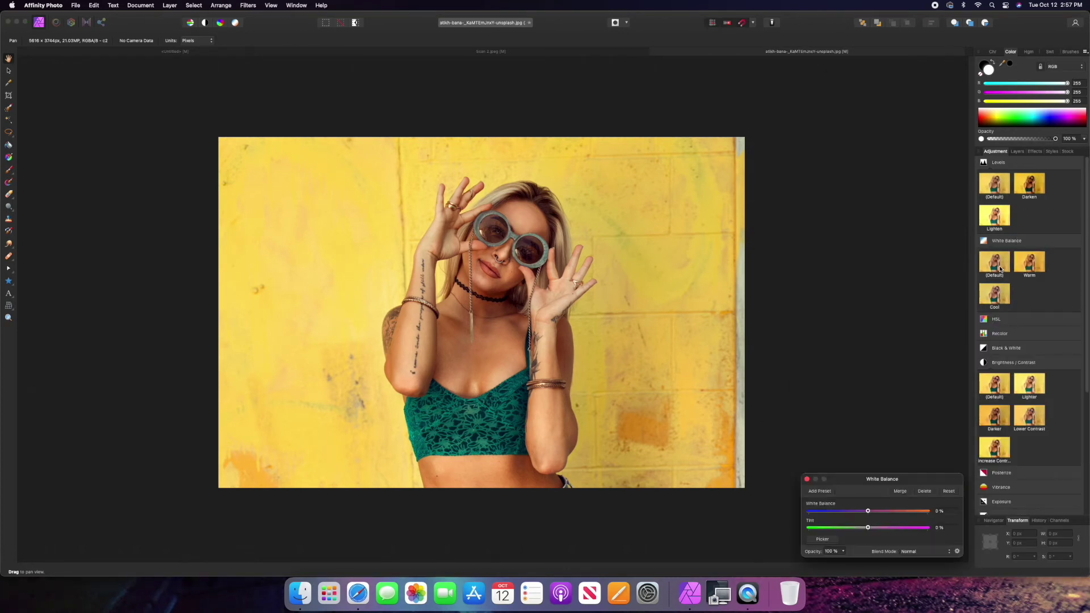
{"action": "left_click_drag", "start_coordinate": [867, 512], "coordinate": [837, 516]}
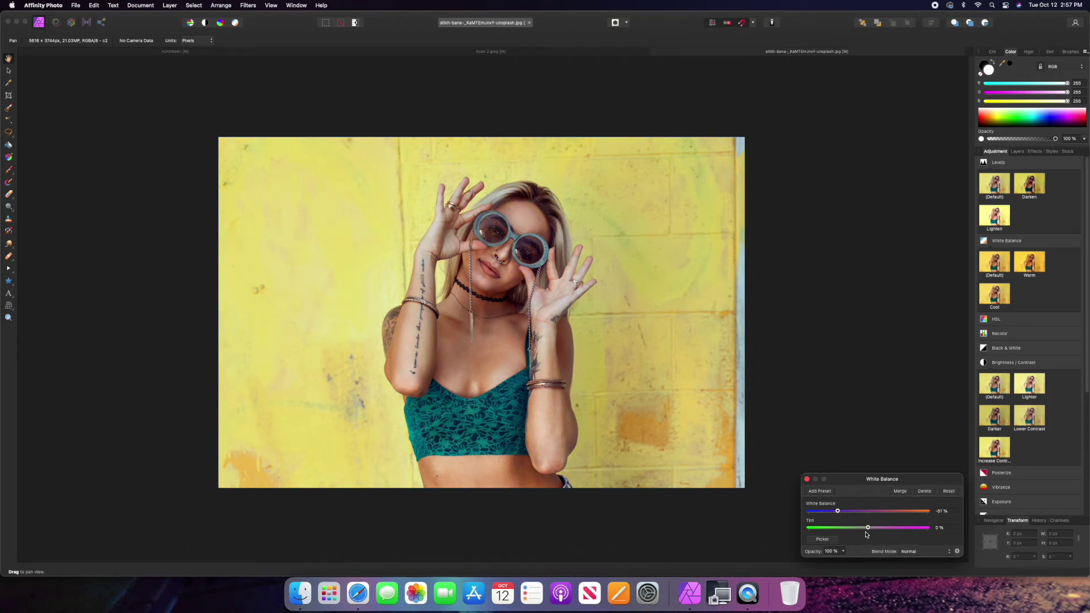
{"action": "left_click", "coordinate": [807, 479]}
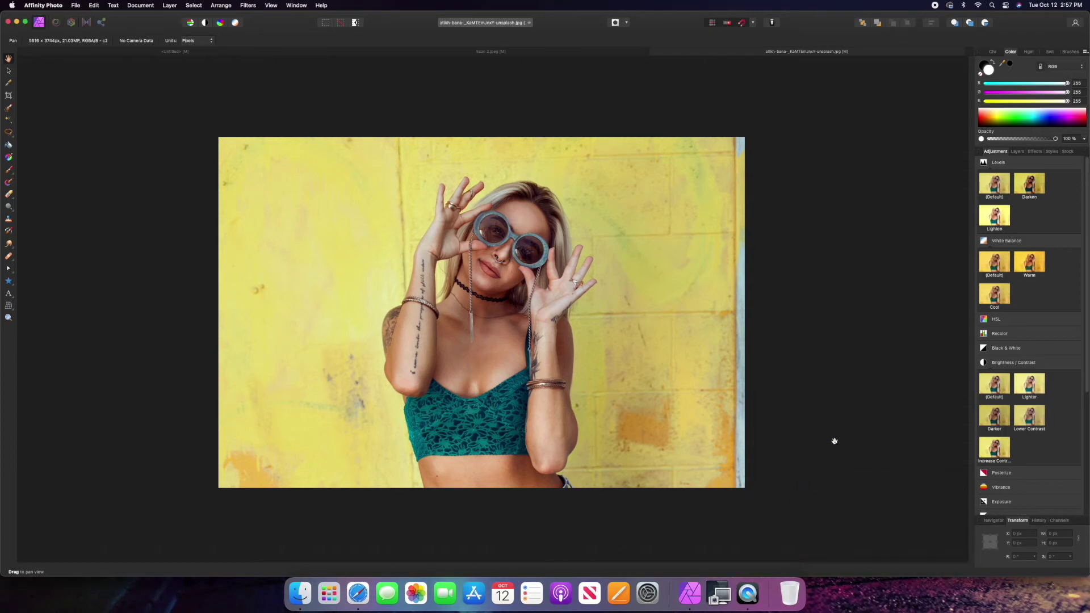
Add a default Recolor adjustment with a red hue, strongly reduced saturation and slightly lowered lightness
{"action": "scroll", "coordinate": [1063, 344], "scroll_direction": "down", "scroll_amount": 1}
{"action": "left_click", "coordinate": [999, 317]}
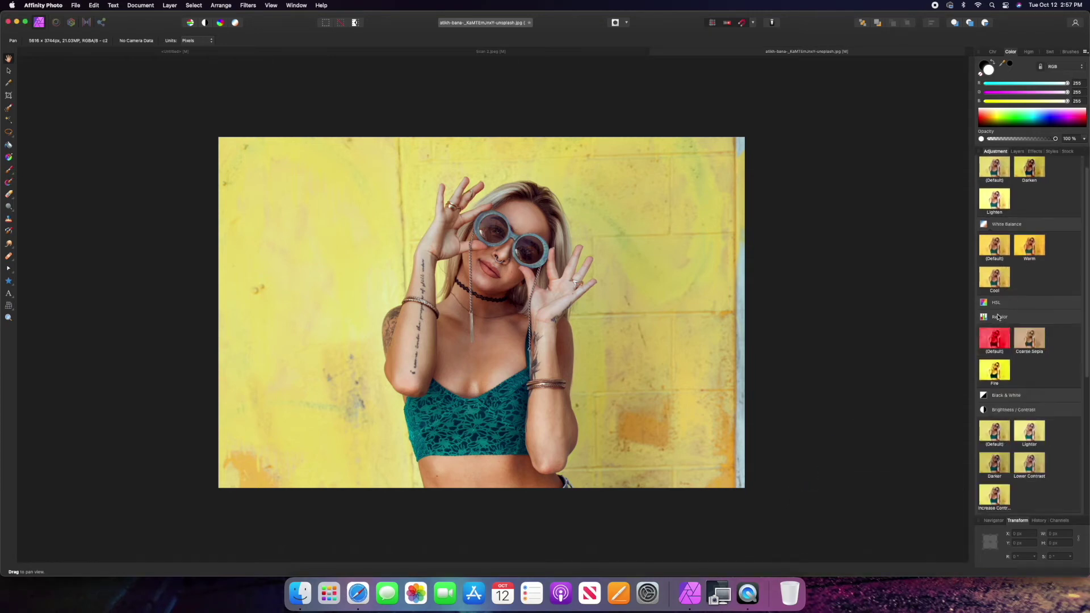
{"action": "left_click", "coordinate": [1002, 333]}
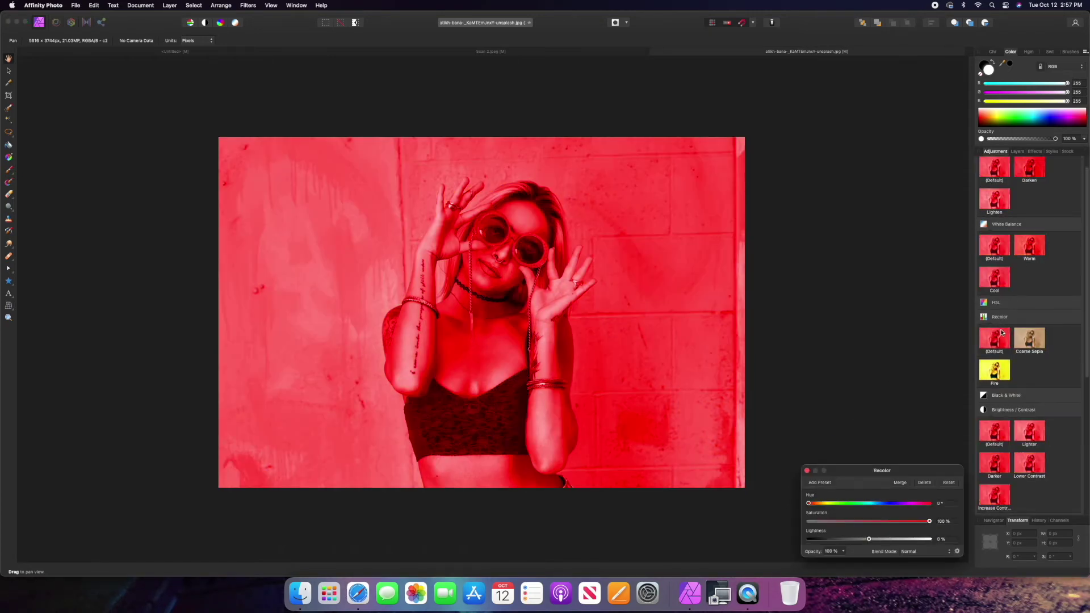
{"action": "left_click_drag", "start_coordinate": [842, 504], "coordinate": [808, 505]}
{"action": "left_click", "coordinate": [820, 521]}
{"action": "mouse_move", "coordinate": [868, 540]}
{"action": "left_mouse_down"}
{"action": "mouse_move", "coordinate": [899, 542]}
{"action": "mouse_move", "coordinate": [857, 548]}
{"action": "left_mouse_up"}
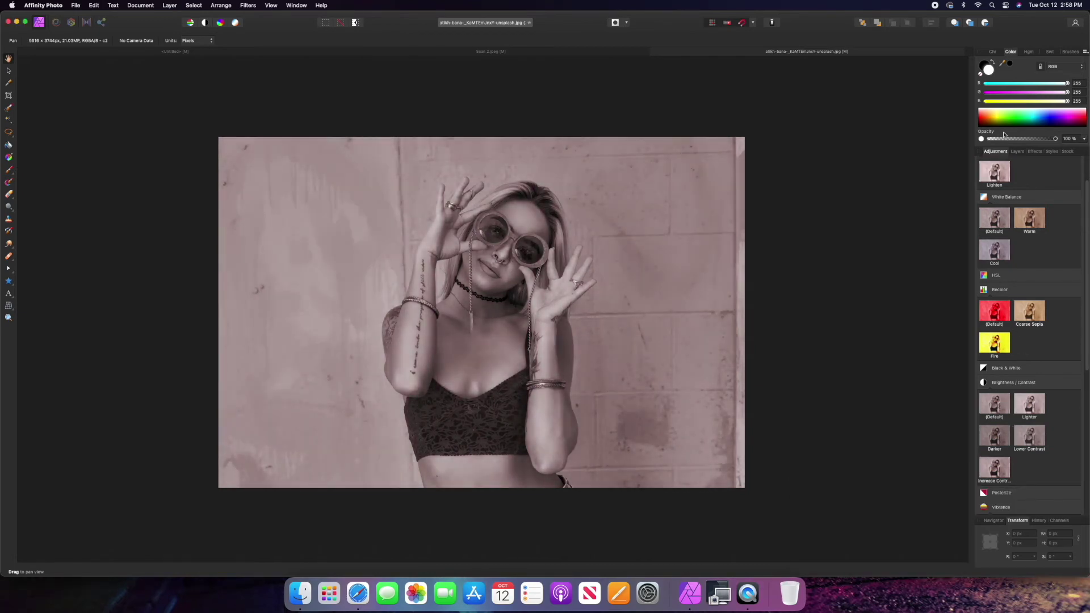
Review the portrait's layer stack and delete the Recolor adjustment
{"action": "scroll", "coordinate": [497, 462], "scroll_direction": "down", "scroll_amount": 2}
{"action": "scroll", "coordinate": [497, 462], "scroll_direction": "down", "scroll_amount": 1}
{"action": "scroll", "coordinate": [492, 465], "scroll_direction": "up", "scroll_amount": 2}
{"action": "scroll", "coordinate": [493, 465], "scroll_direction": "down", "scroll_amount": 2}
{"action": "scroll", "coordinate": [493, 464], "scroll_direction": "up", "scroll_amount": 1}
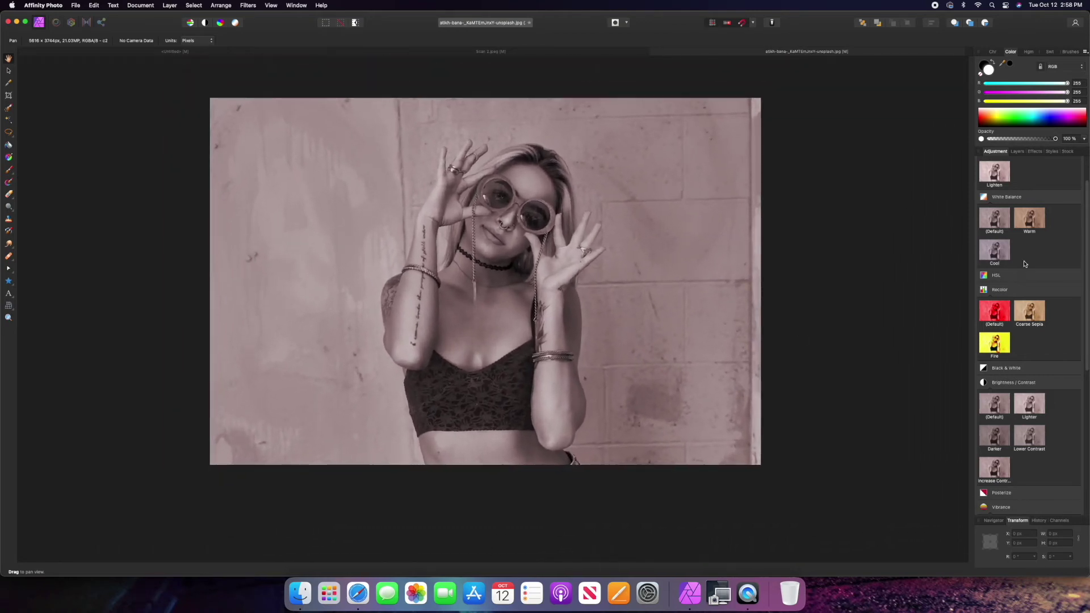
{"action": "left_click", "coordinate": [1017, 152]}
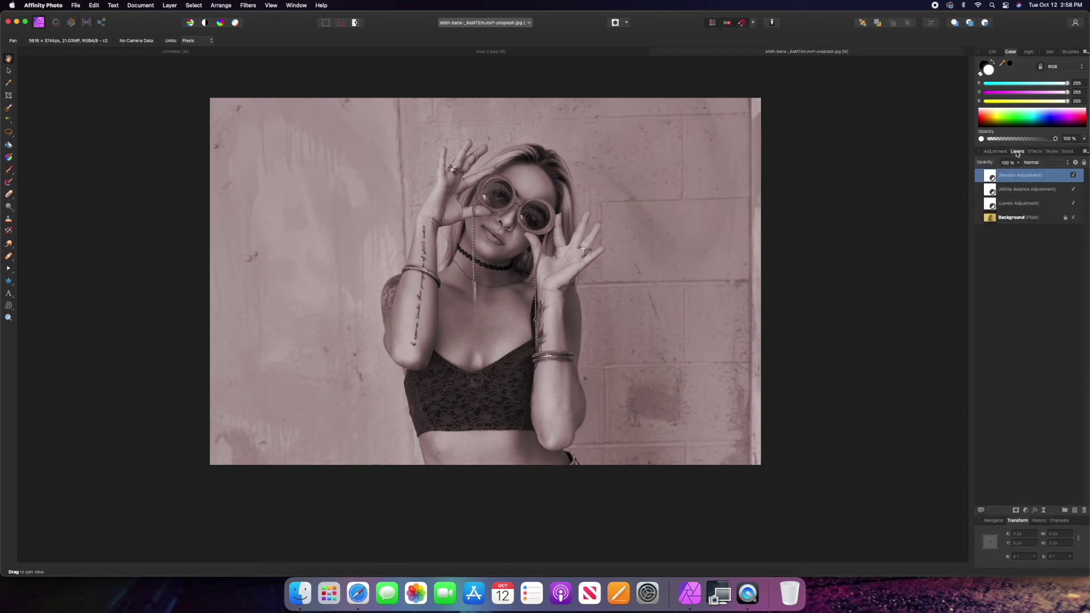
{"action": "left_click", "coordinate": [1016, 217]}
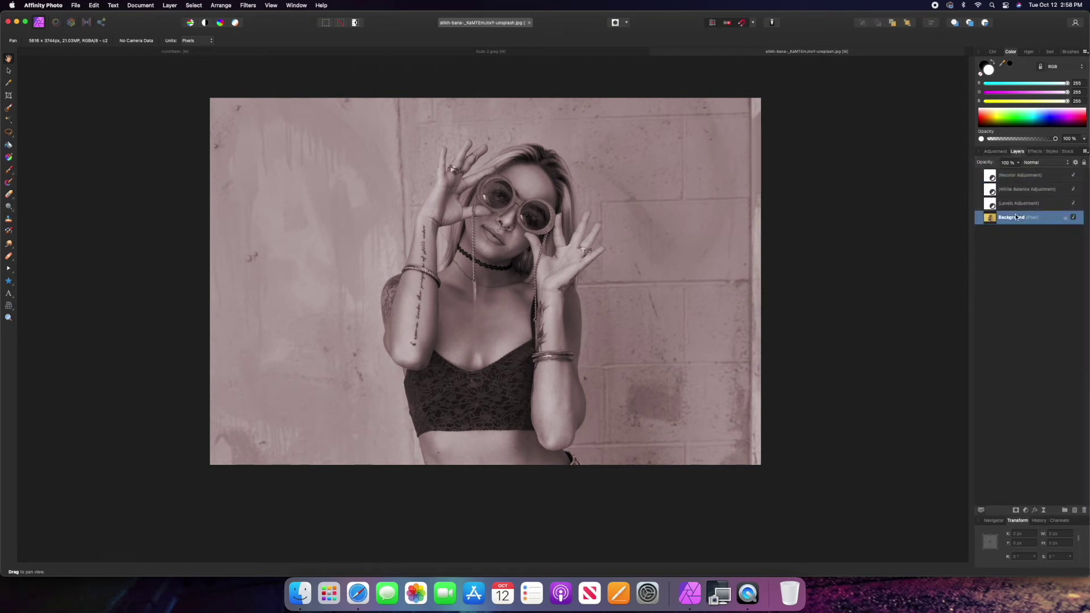
{"action": "left_click", "coordinate": [1019, 192]}
{"action": "left_click", "coordinate": [1021, 205]}
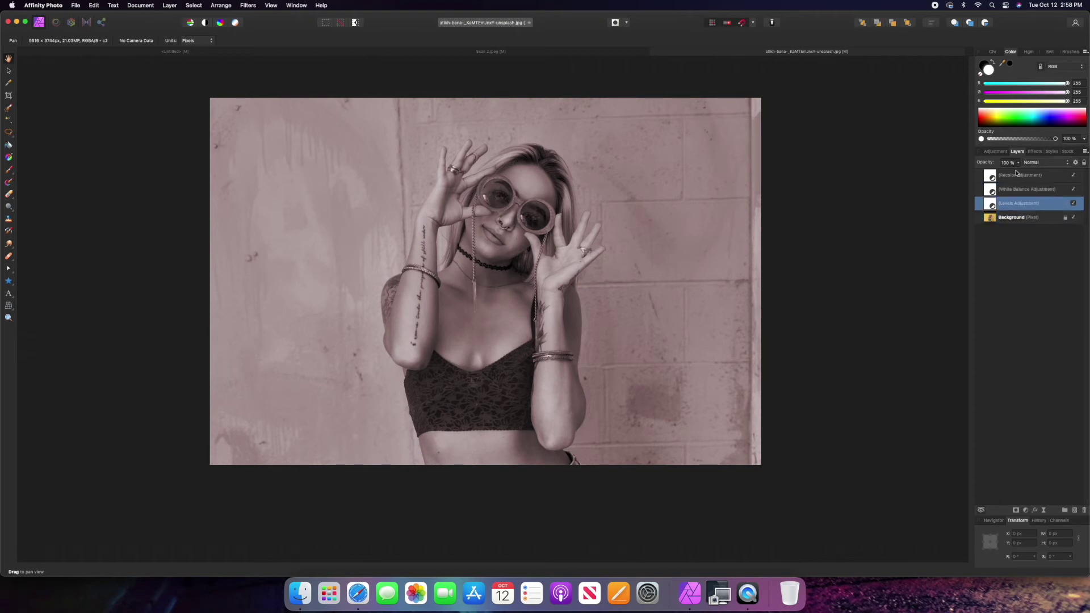
{"action": "left_click", "coordinate": [1017, 175]}
{"action": "key", "text": "Delete"}
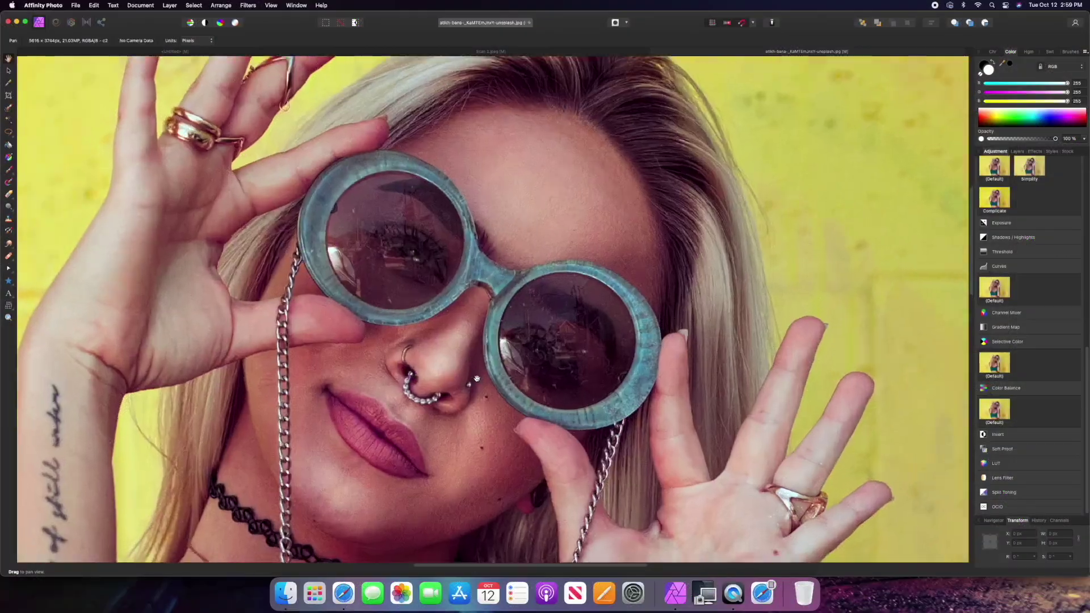
Duplicate the portrait's Background layer and hide the locked original beneath it
{"action": "scroll", "coordinate": [477, 378], "scroll_direction": "down", "scroll_amount": 5}
{"action": "scroll", "coordinate": [477, 378], "scroll_direction": "up", "scroll_amount": 6}
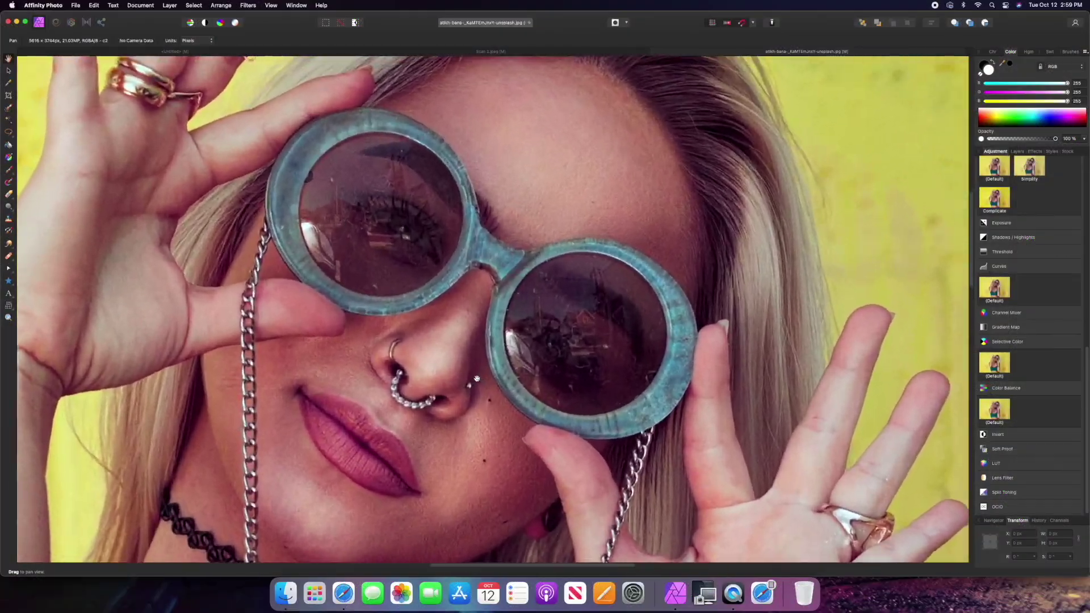
{"action": "scroll", "coordinate": [477, 378], "scroll_direction": "left", "scroll_amount": 5}
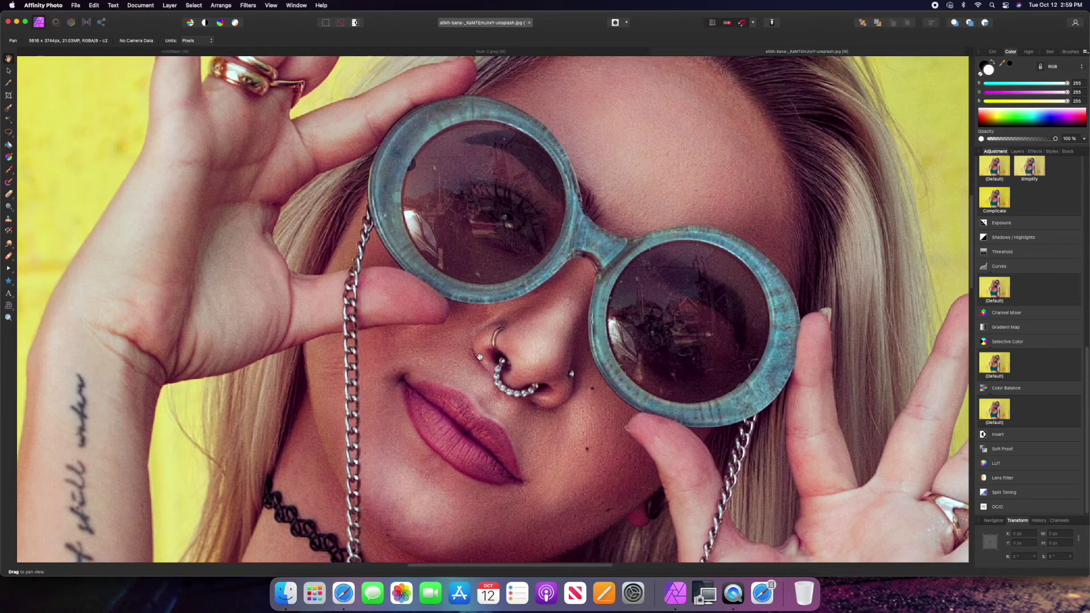
{"action": "scroll", "coordinate": [481, 357], "scroll_direction": "down", "scroll_amount": 2}
{"action": "scroll", "coordinate": [663, 243], "scroll_direction": "down", "scroll_amount": 3}
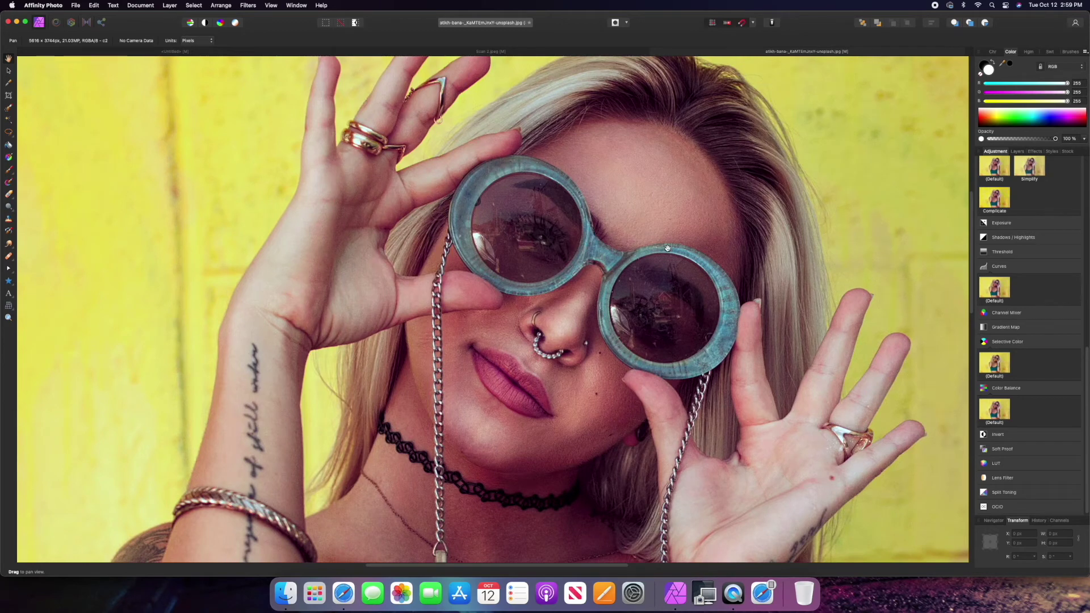
{"action": "scroll", "coordinate": [668, 248], "scroll_direction": "down", "scroll_amount": 2}
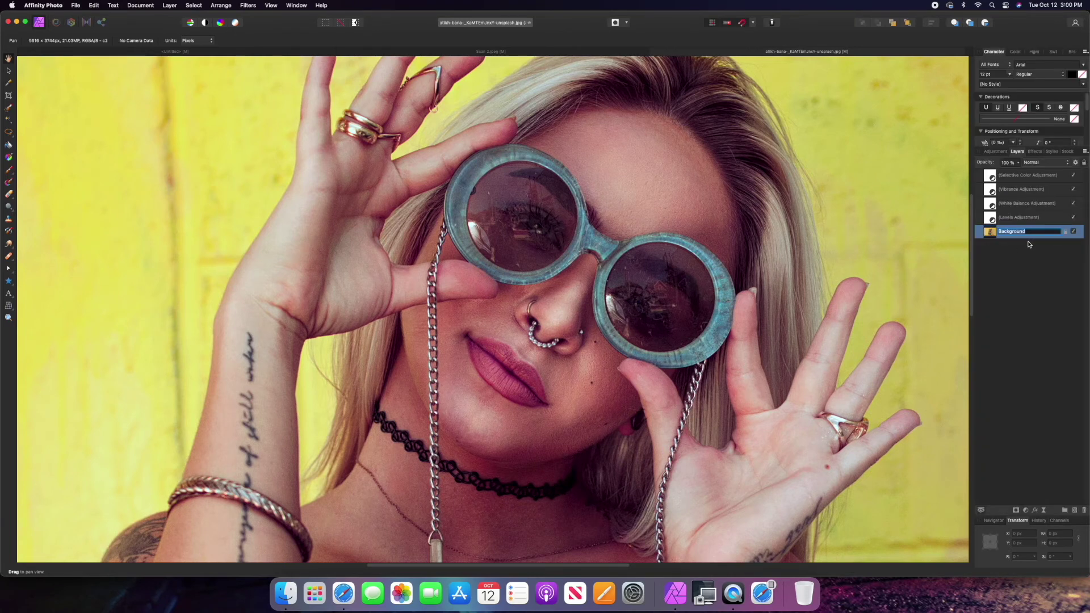
{"action": "left_click", "coordinate": [1028, 244]}
{"action": "left_click", "coordinate": [1027, 224]}
{"action": "left_click", "coordinate": [1027, 233]}
{"action": "right_click", "coordinate": [1027, 232]}
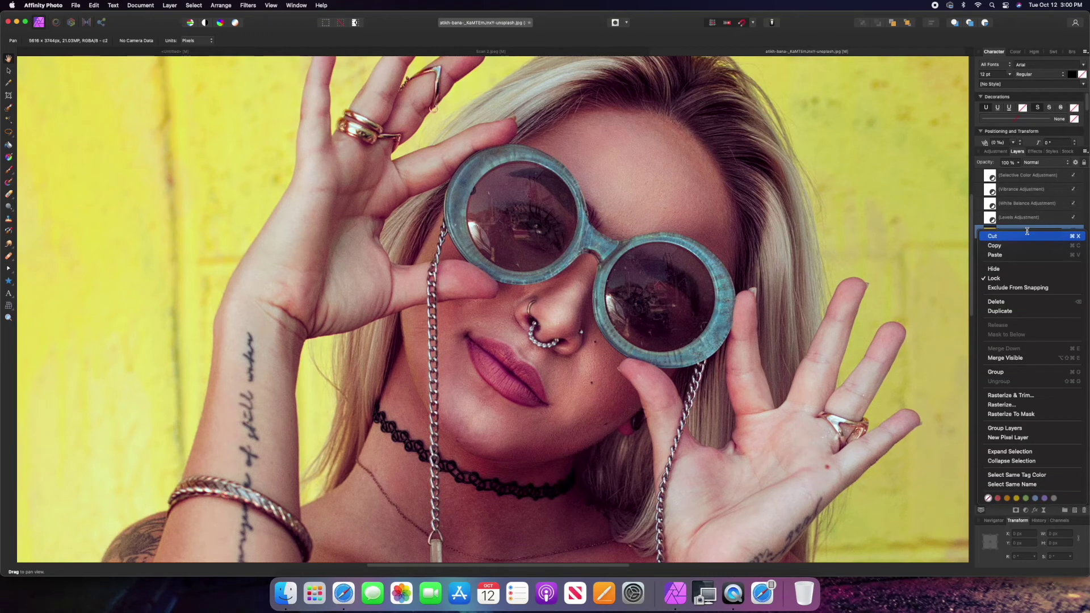
{"action": "left_click", "coordinate": [1020, 316]}
{"action": "left_click", "coordinate": [1073, 246]}
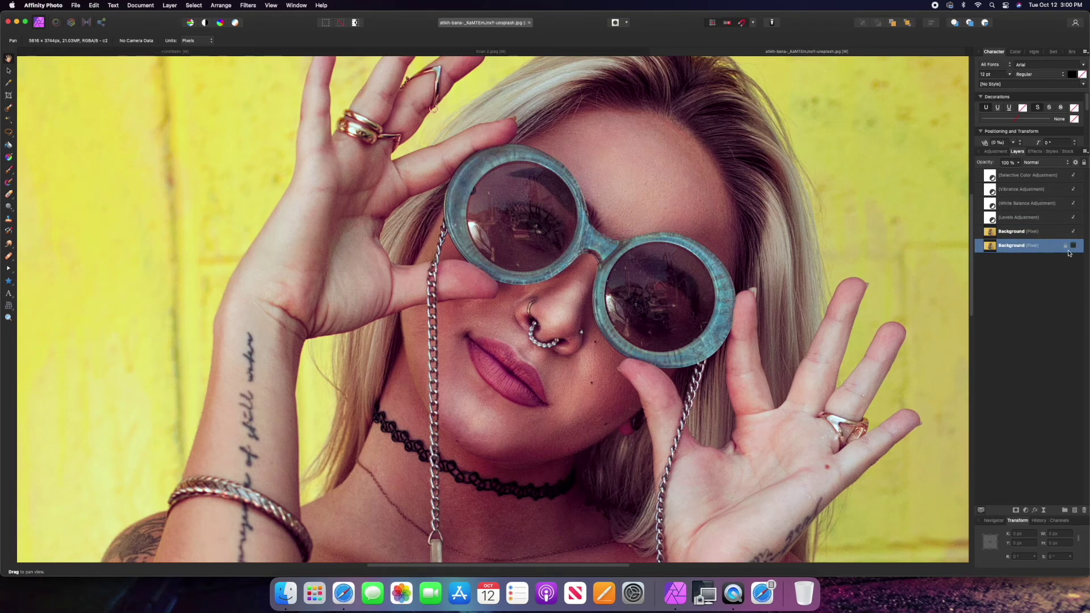
Apply Frequency Separation to the duplicated Background layer, using the Gaussian method with a radius reduced to a very small value
{"action": "left_click", "coordinate": [1036, 231]}
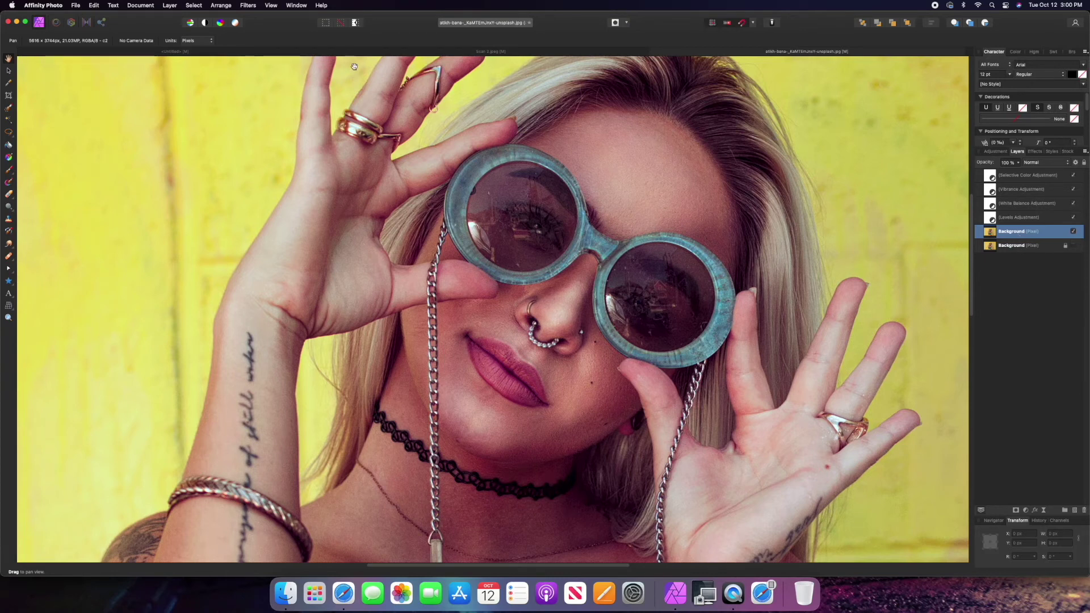
{"action": "left_click", "coordinate": [243, 4]}
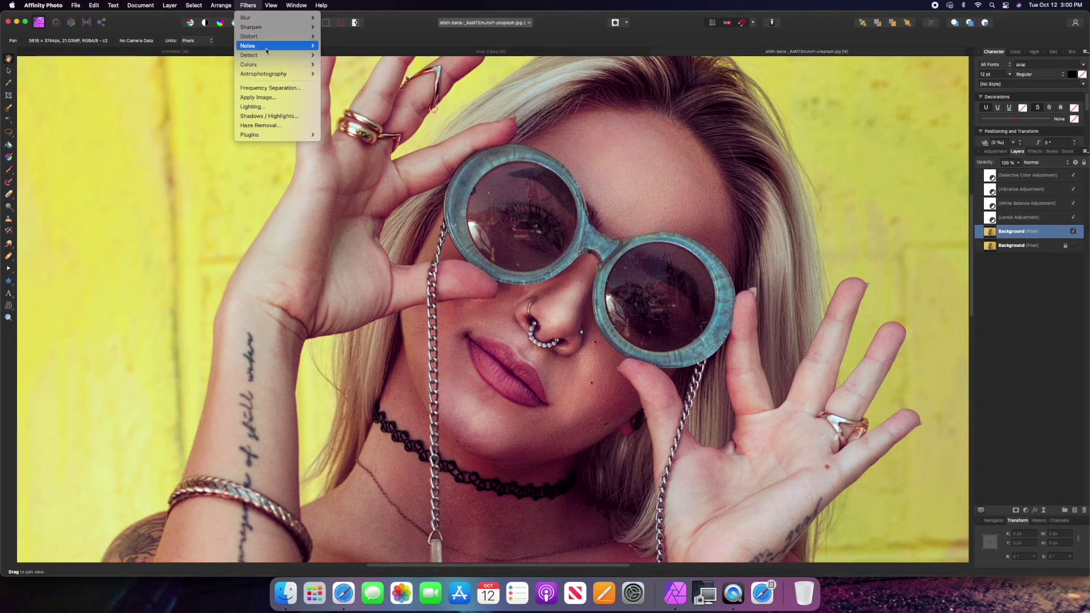
{"action": "left_click", "coordinate": [271, 89]}
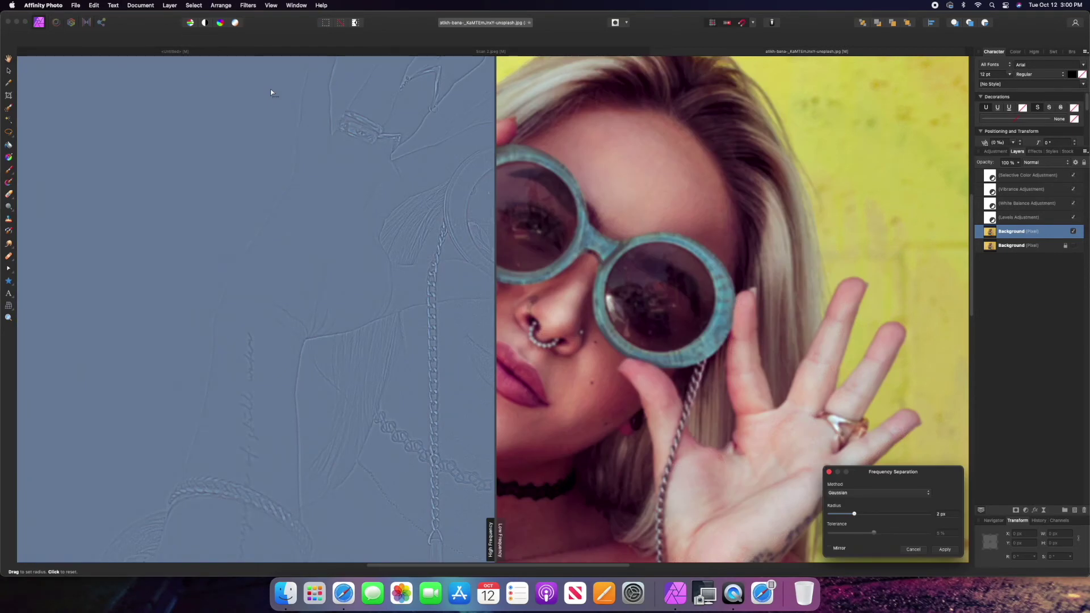
{"action": "left_click_drag", "start_coordinate": [909, 472], "coordinate": [762, 200]}
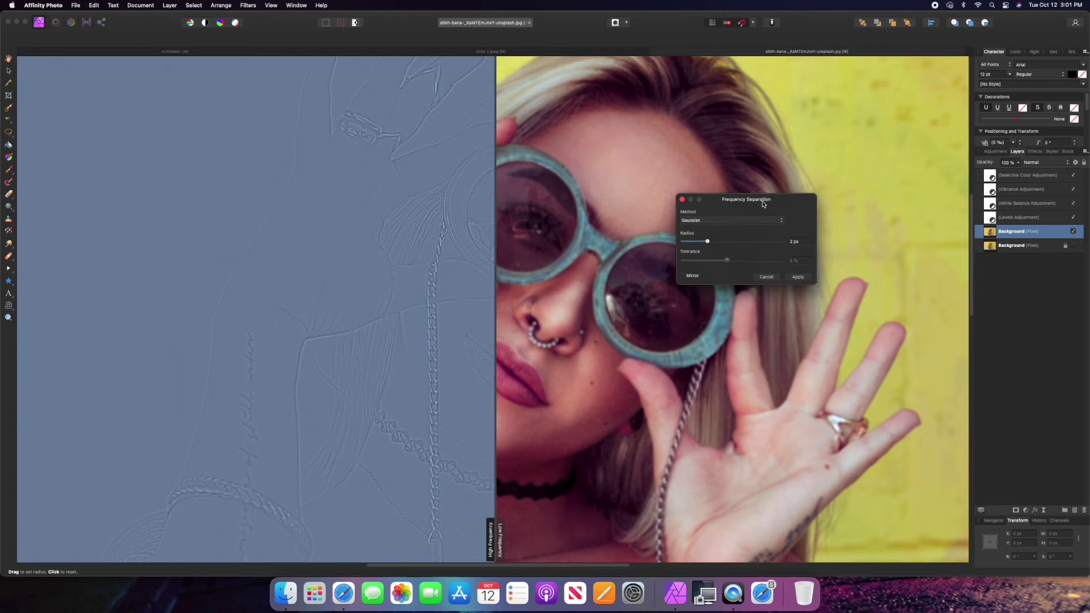
{"action": "left_click_drag", "start_coordinate": [763, 203], "coordinate": [755, 239]}
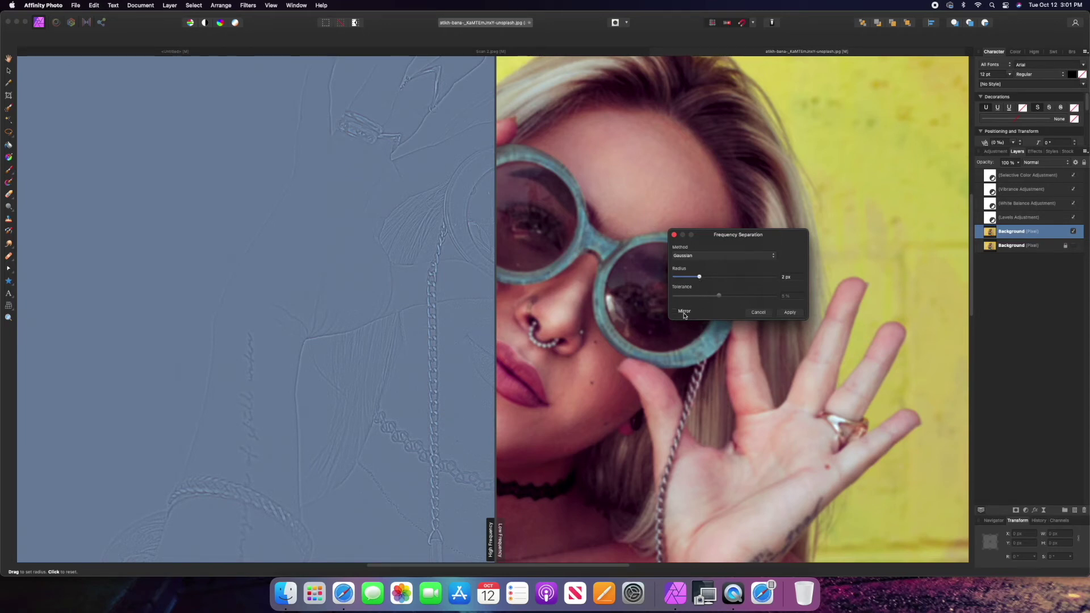
{"action": "left_click_drag", "start_coordinate": [699, 277], "coordinate": [650, 289]}
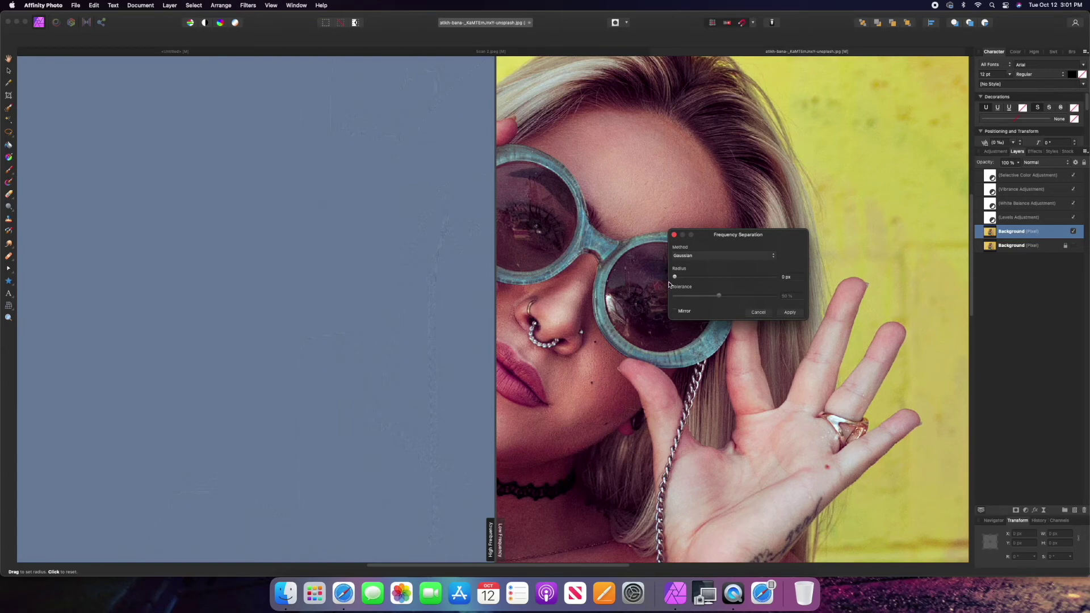
{"action": "left_click_drag", "start_coordinate": [676, 282], "coordinate": [681, 282]}
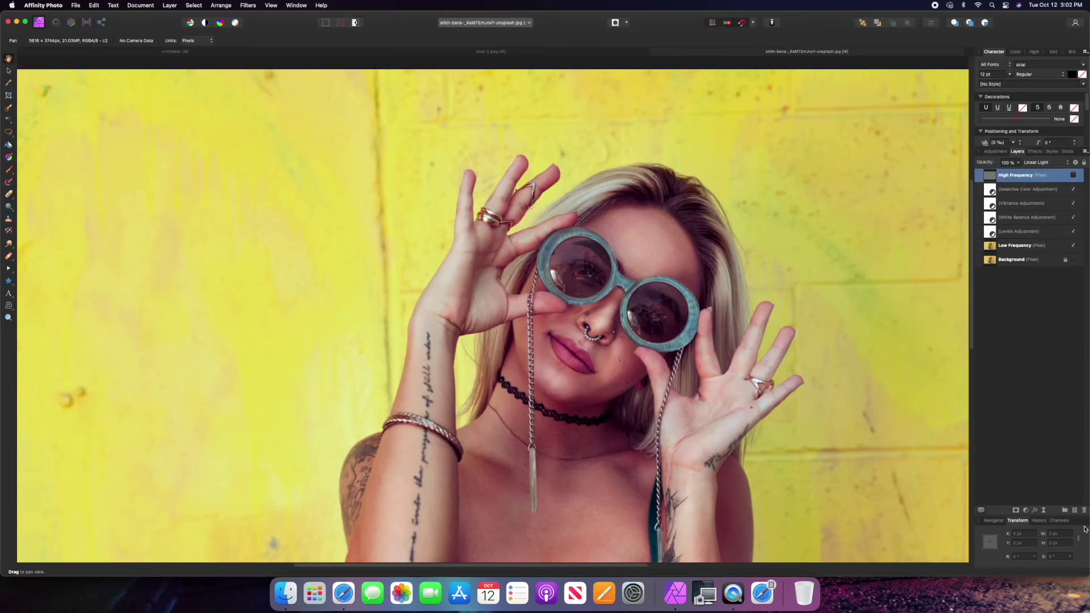
Delete the High Frequency layer from above the adjustment layers
{"action": "left_click", "coordinate": [1084, 510]}
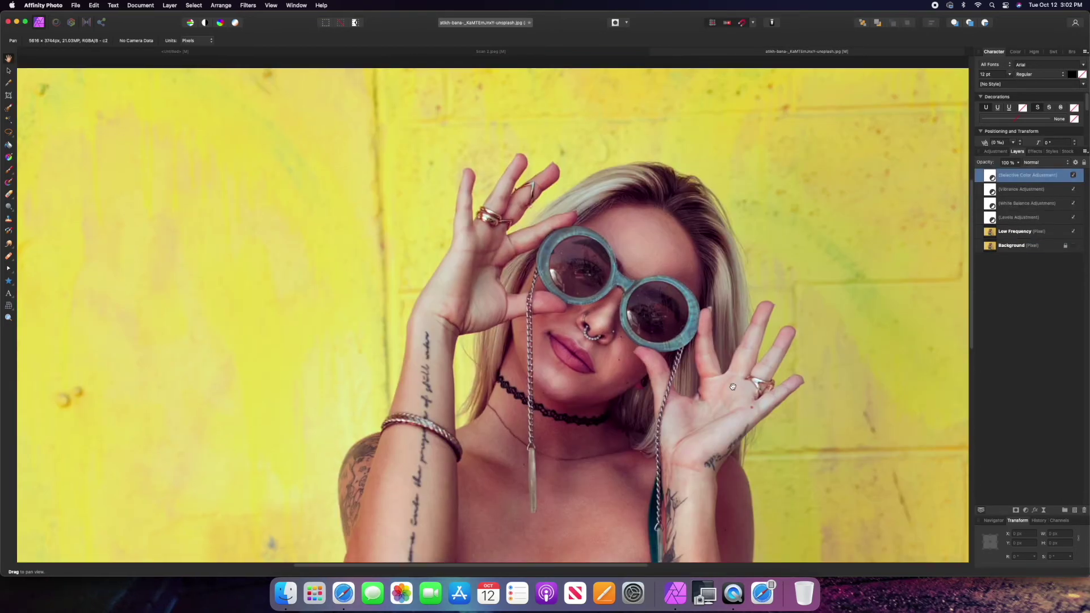
{"action": "scroll", "coordinate": [732, 387], "scroll_direction": "up", "scroll_amount": 3}
{"action": "scroll", "coordinate": [733, 386], "scroll_direction": "up", "scroll_amount": 3}
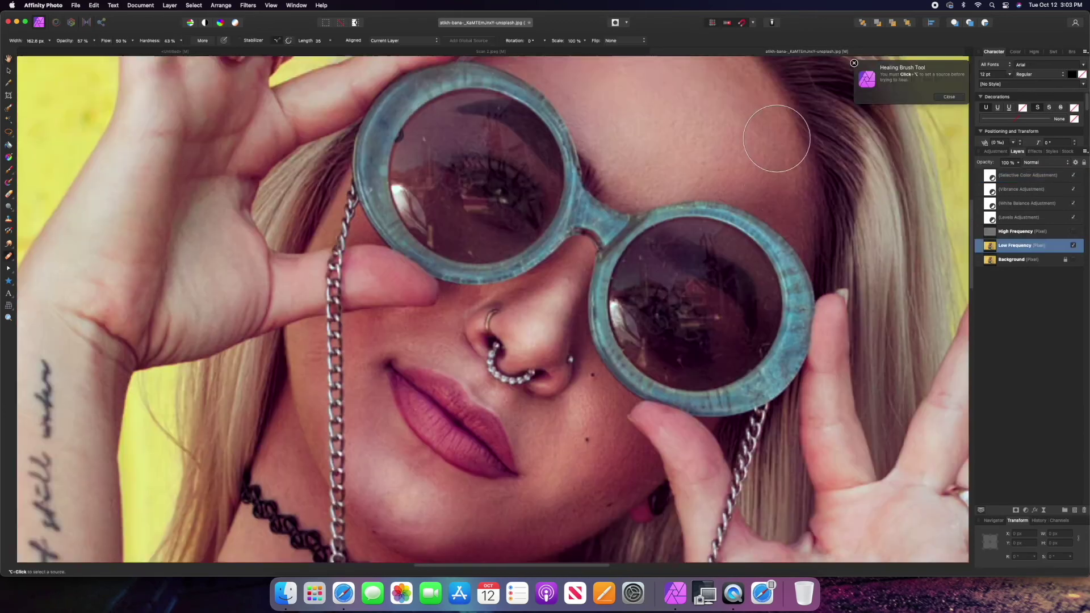
Reduce the Healing Brush width to about 19 px for retouching the mole on the cheek
{"action": "scroll", "coordinate": [774, 134], "scroll_direction": "down", "scroll_amount": 3}
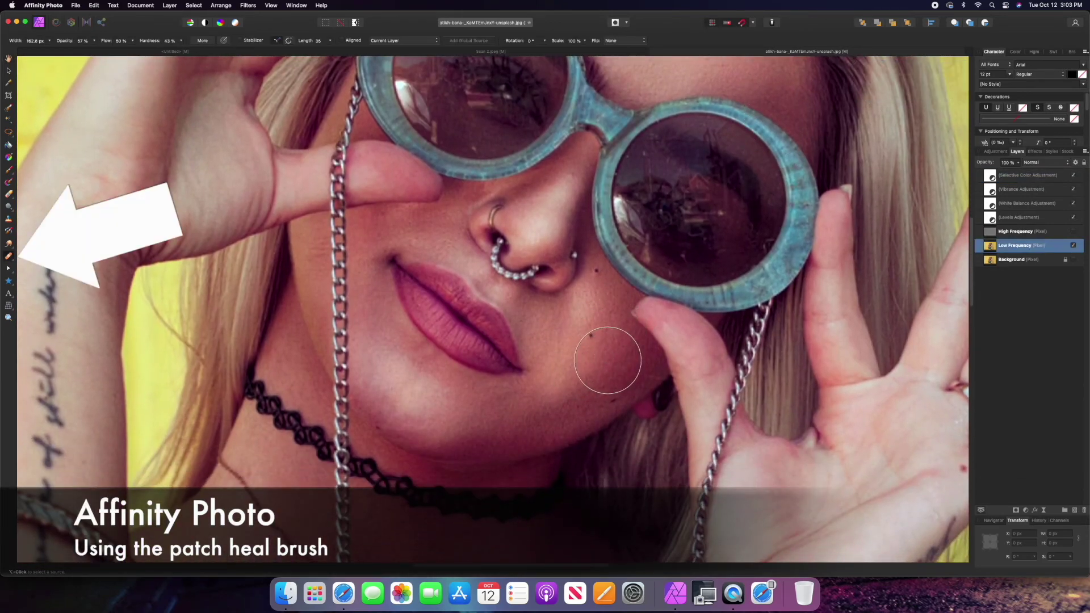
{"action": "scroll", "coordinate": [607, 357], "scroll_direction": "down", "scroll_amount": 2}
{"action": "scroll", "coordinate": [607, 353], "scroll_direction": "down", "scroll_amount": 1}
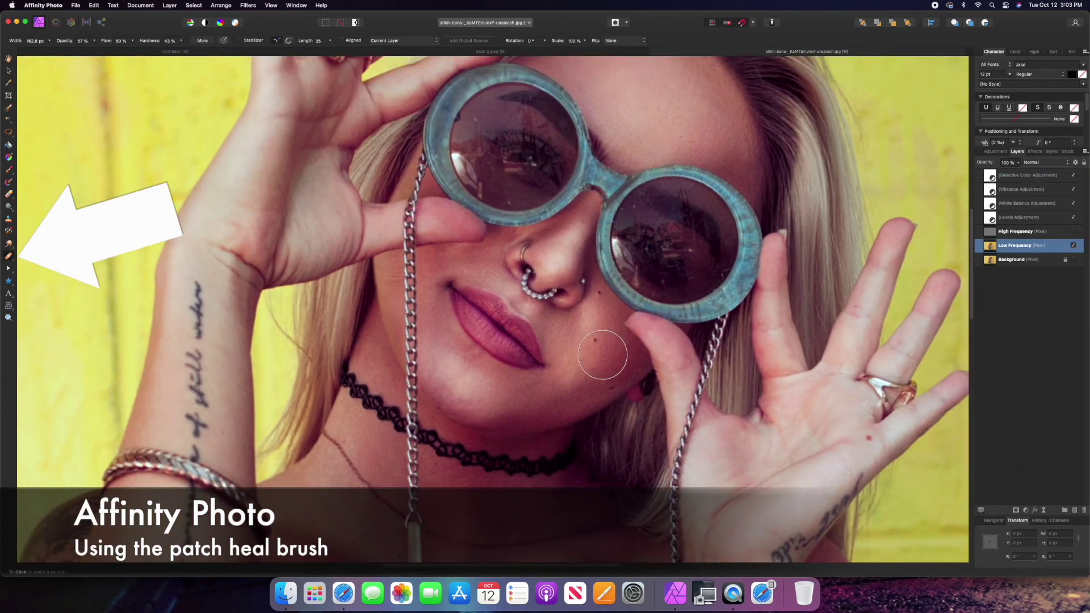
{"action": "key", "text": "bracketleft"}
{"action": "key", "text": "bracketleft"}
{"action": "key", "text": "bracketleft"}
{"action": "key", "text": "bracketleft"}
{"action": "key", "text": "bracketleft"}
{"action": "key", "text": "bracketleft"}
{"action": "key", "text": "bracketleft"}
{"action": "key", "text": "bracketleft"}
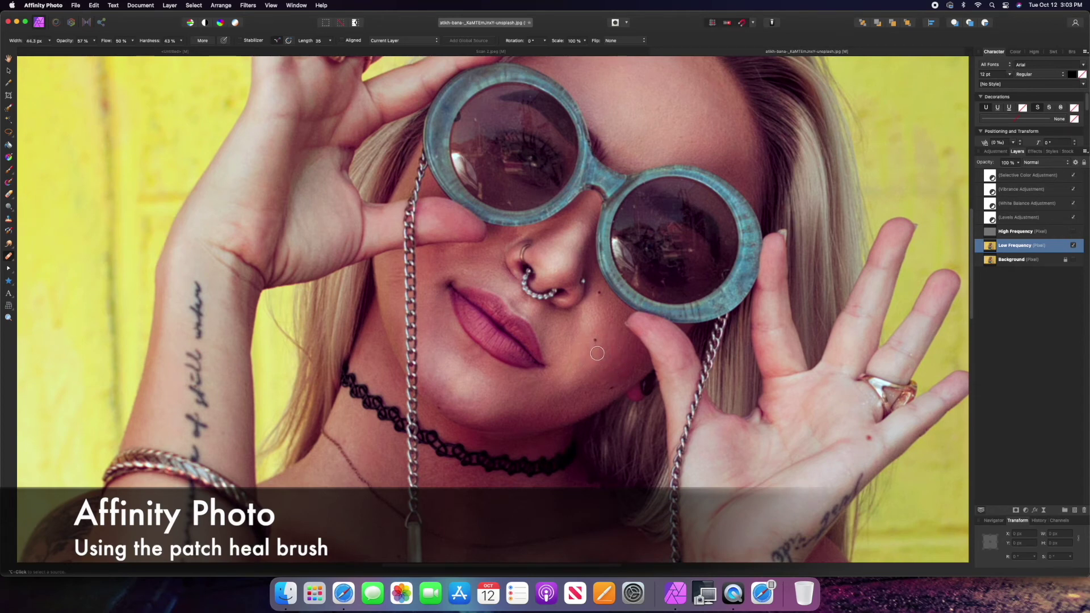
{"action": "scroll", "coordinate": [597, 353], "scroll_direction": "up", "scroll_amount": 2}
{"action": "key", "text": "bracketleft"}
{"action": "key", "text": "bracketleft"}
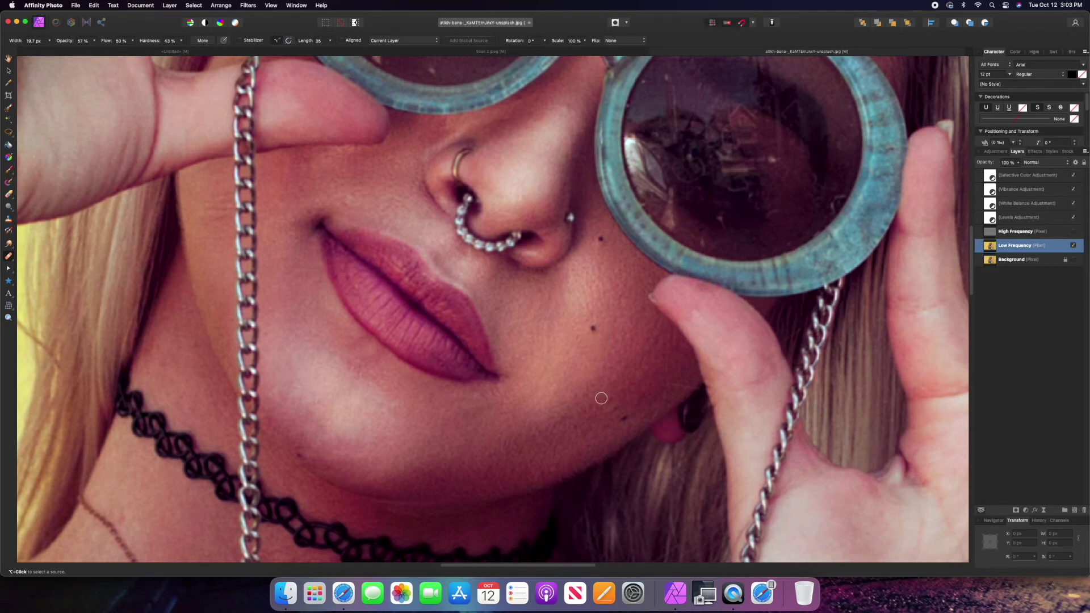
Heal the dark mole in the middle of the cheek on the Low Frequency layer, sampling the clear skin beside it
{"action": "left_click", "coordinate": [598, 348], "text": "alt"}
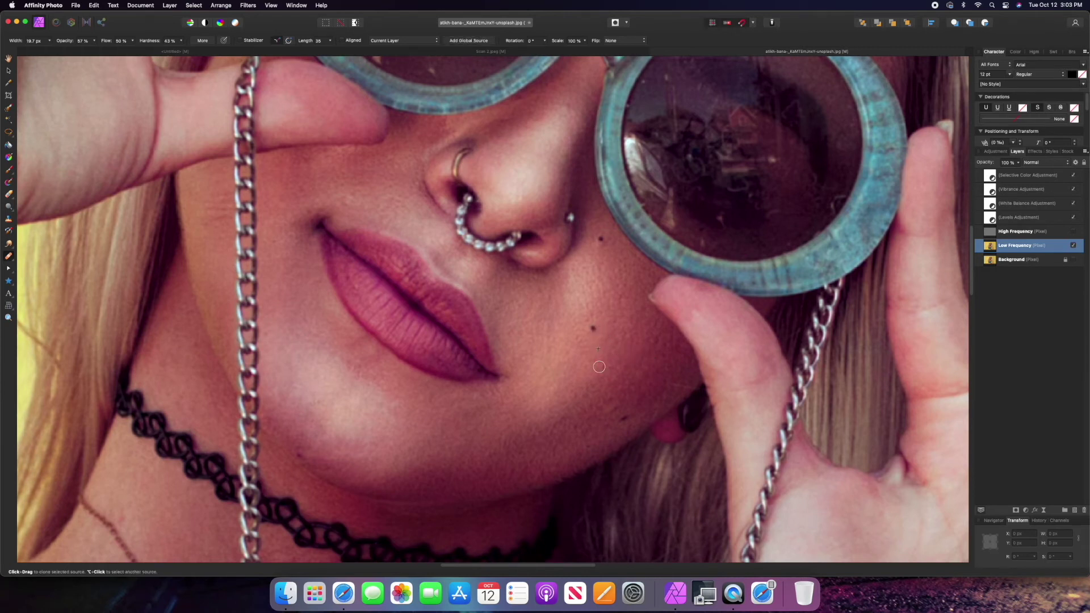
{"action": "left_click_drag", "start_coordinate": [597, 329], "coordinate": [593, 334]}
{"action": "left_click", "coordinate": [603, 333], "text": "alt"}
{"action": "left_click", "coordinate": [600, 342], "text": "alt"}
{"action": "left_click", "coordinate": [599, 341], "text": "alt"}
{"action": "scroll", "coordinate": [593, 333], "scroll_direction": "down", "scroll_amount": 10}
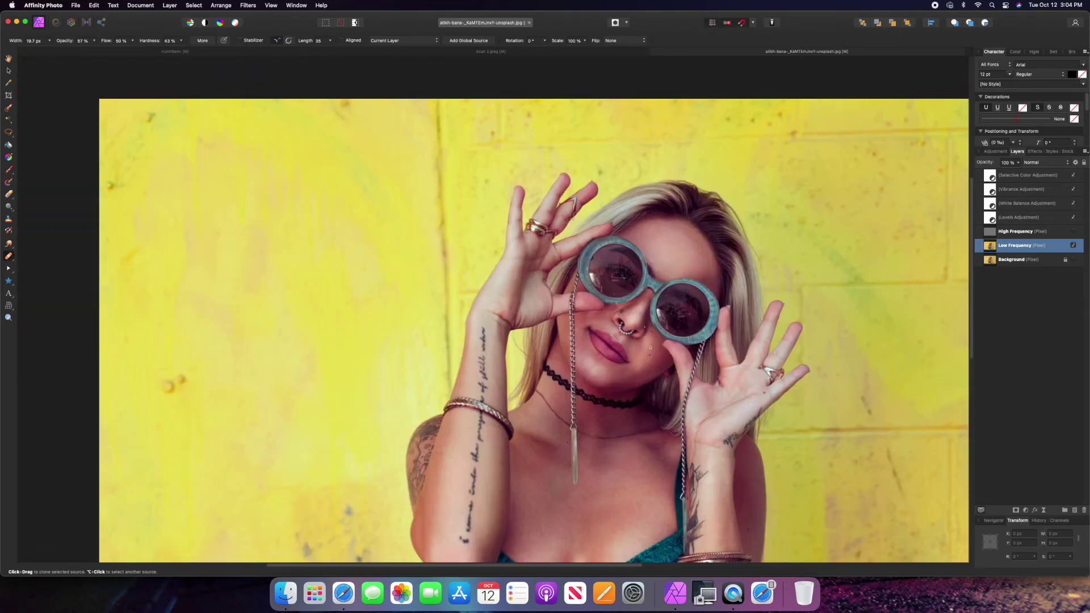
{"action": "scroll", "coordinate": [656, 348], "scroll_direction": "up", "scroll_amount": 2}
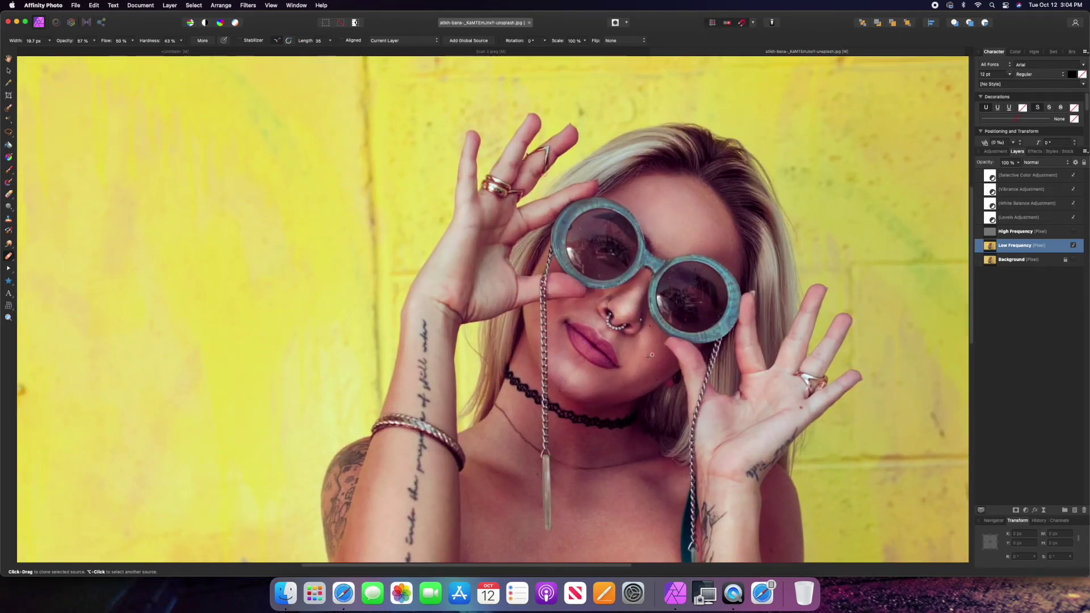
{"action": "scroll", "coordinate": [651, 357], "scroll_direction": "up", "scroll_amount": 3}
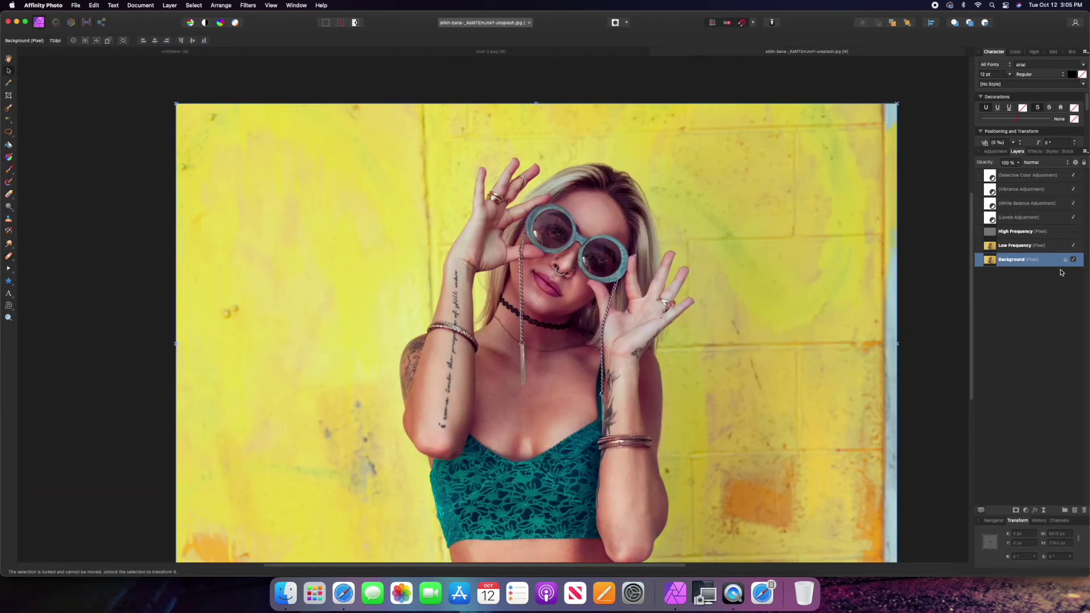
Switch to the blank untitled document and start an artistic text object of about 133 pt in the page's upper part
{"action": "left_click", "coordinate": [545, 51]}
{"action": "left_click", "coordinate": [257, 53]}
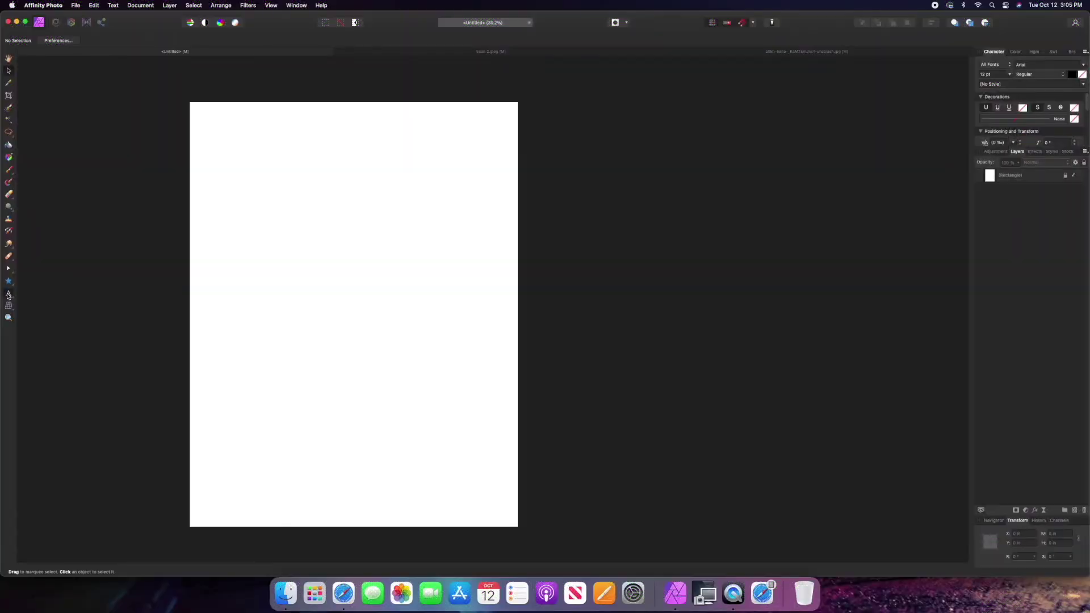
{"action": "left_click", "coordinate": [8, 295]}
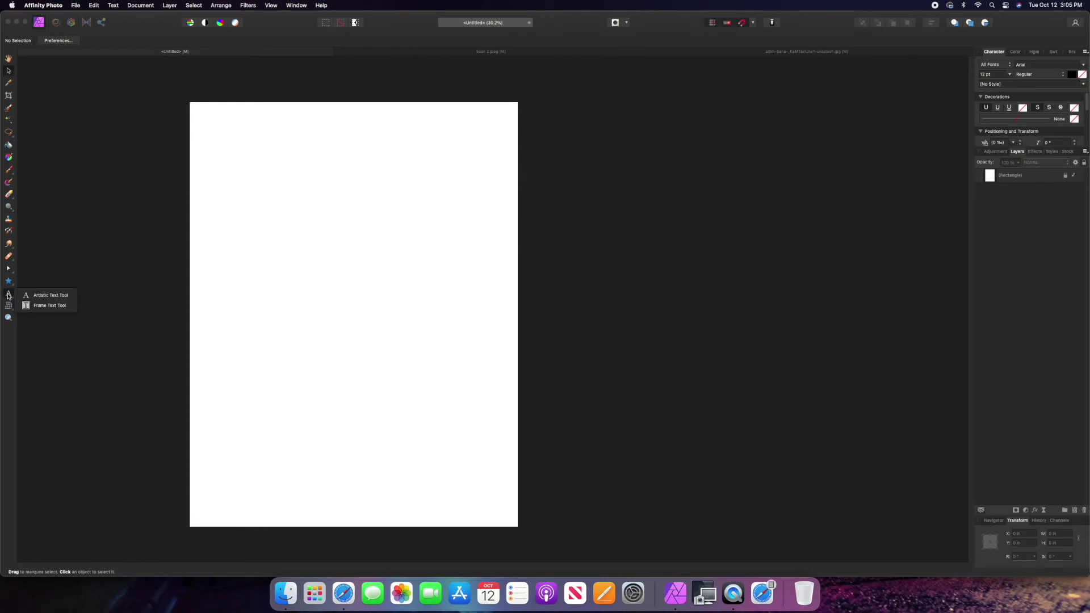
{"action": "left_click", "coordinate": [42, 305]}
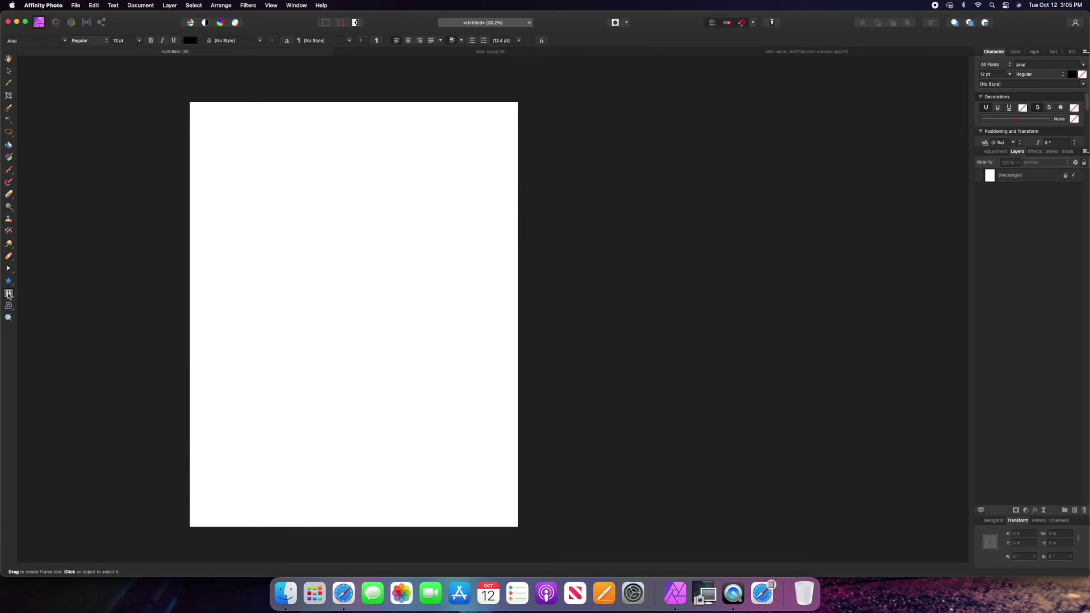
{"action": "left_click", "coordinate": [9, 295]}
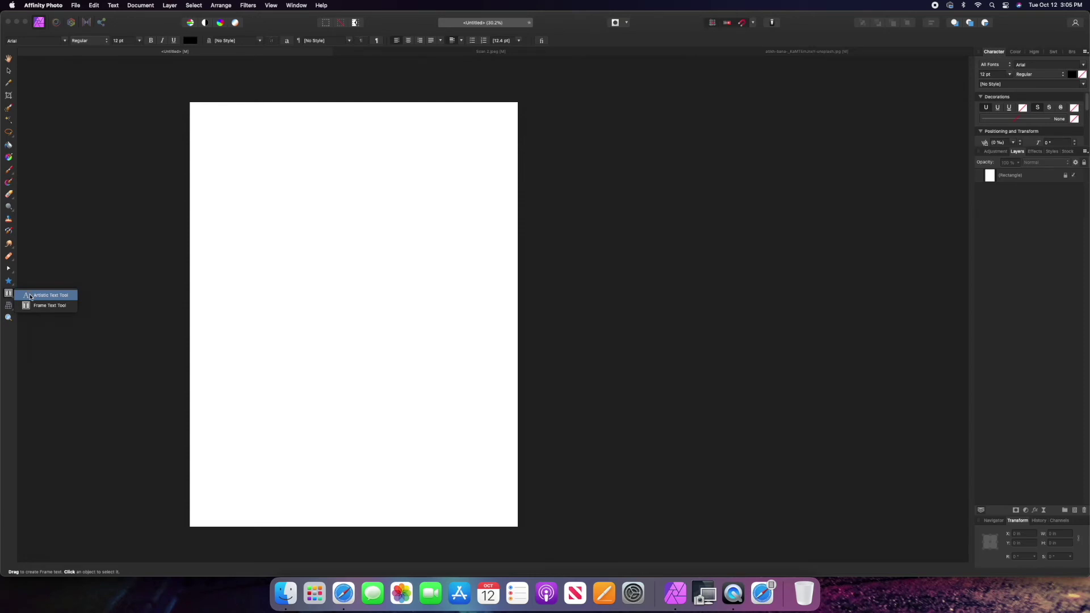
{"action": "left_click", "coordinate": [30, 296]}
{"action": "left_click_drag", "start_coordinate": [247, 179], "coordinate": [271, 236]}
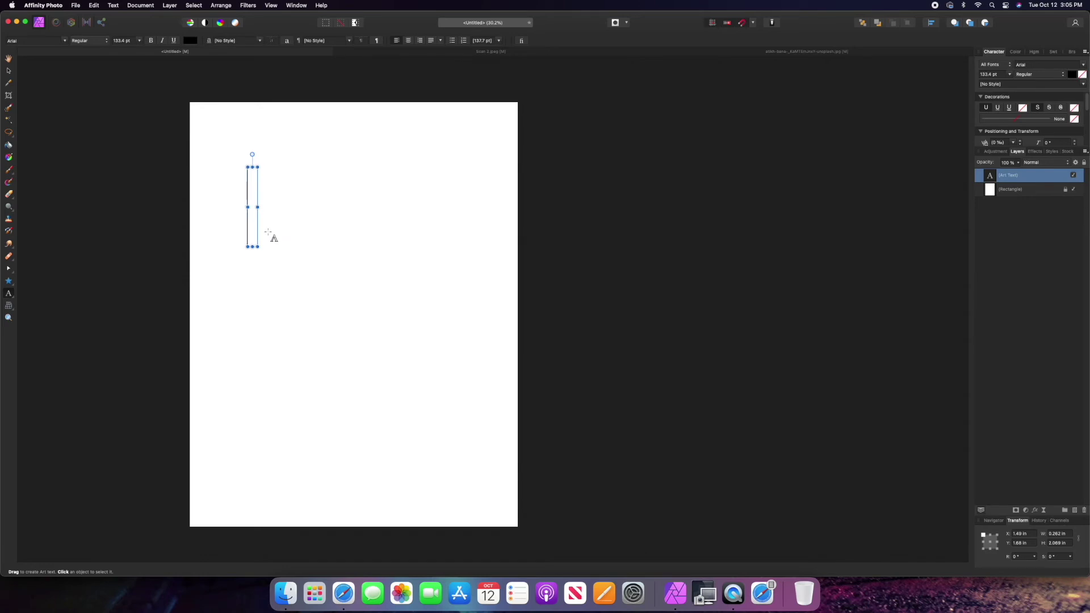
{"action": "type", "text": "fakfjha;fl"}
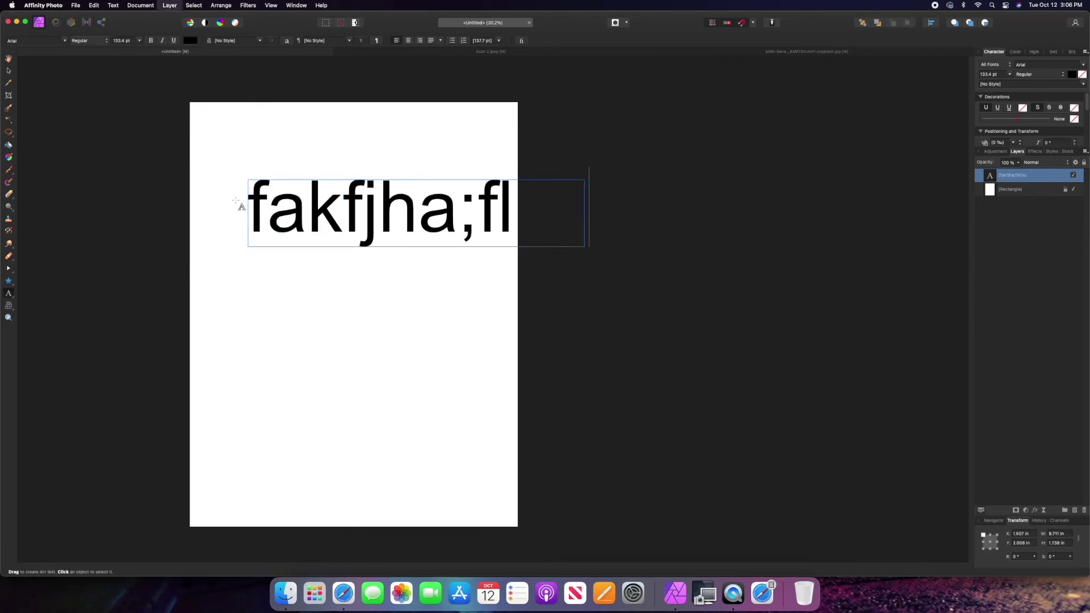
{"action": "key", "text": "BackSpace"}
{"action": "key", "text": "BackSpace"}
{"action": "key", "text": "BackSpace"}
{"action": "key", "text": "BackSpace"}
{"action": "key", "text": "BackSpace"}
{"action": "key", "text": "BackSpace"}
{"action": "key", "text": "BackSpace"}
{"action": "key", "text": "BackSpace"}
{"action": "key", "text": "BackSpace"}
{"action": "key", "text": "BackSpace"}
Enter "Add Type" as the artistic text and move it to about X 0.9 in, Y 1.7 in on the page
{"action": "type", "text": "Add"}
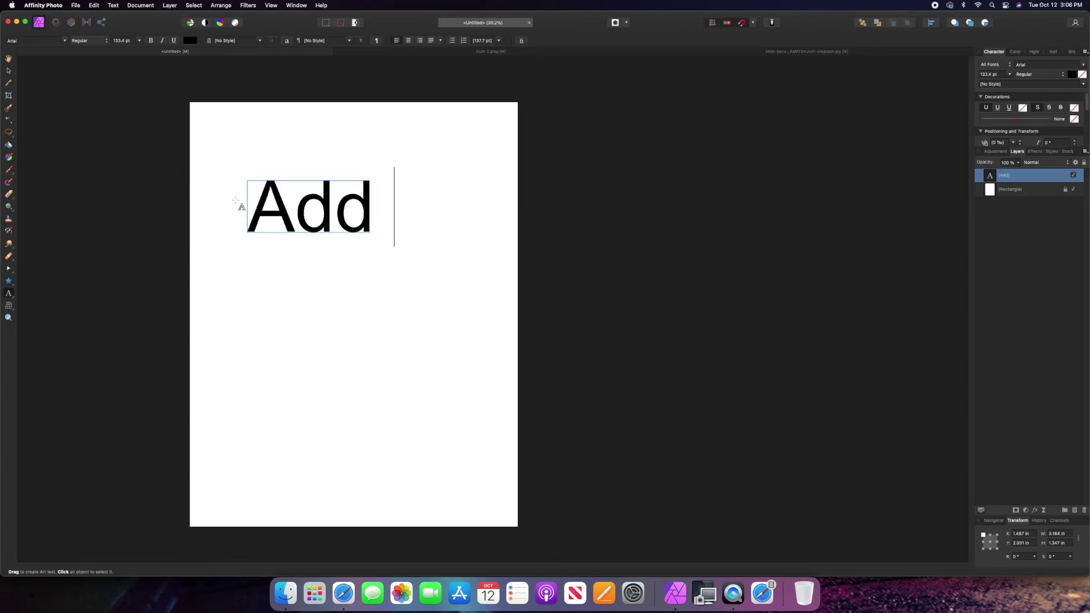
{"action": "type", "text": " Type"}
{"action": "key", "text": "Escape"}
{"action": "left_click", "coordinate": [8, 71]}
{"action": "left_click_drag", "start_coordinate": [349, 215], "coordinate": [311, 202]}
Draw a text frame about 7.7 × 5.9 in beneath the "Add Type" title
{"action": "left_click", "coordinate": [9, 294]}
{"action": "left_click", "coordinate": [48, 305]}
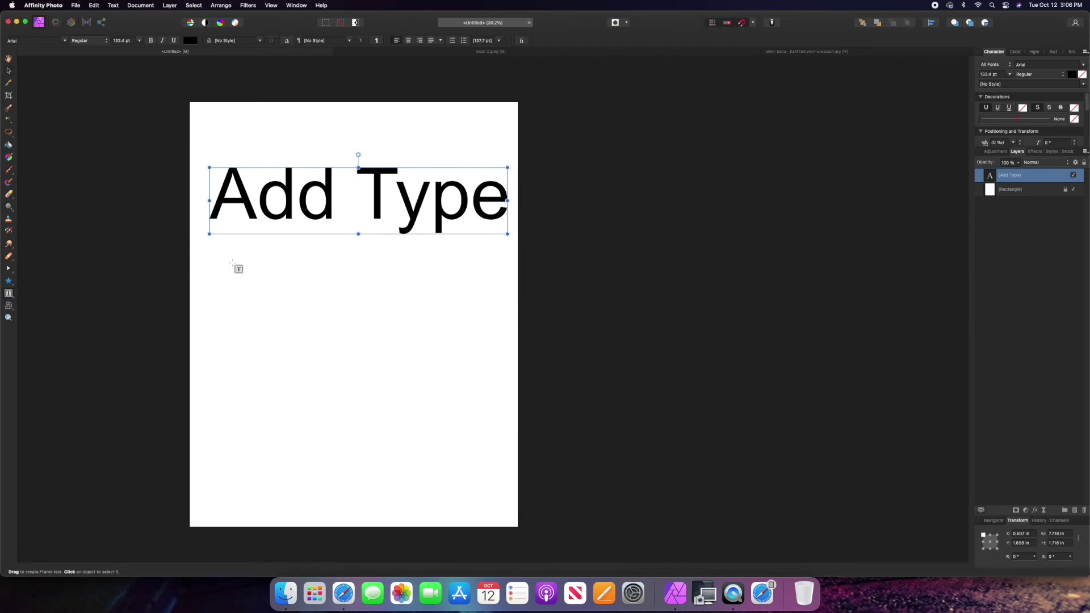
{"action": "left_click_drag", "start_coordinate": [209, 255], "coordinate": [508, 483]}
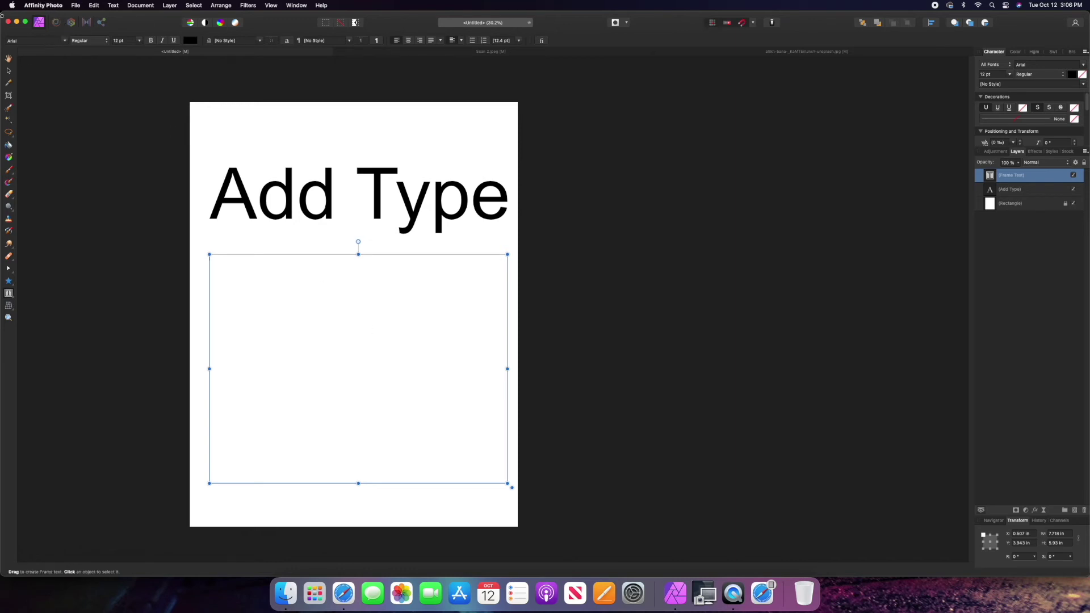
Set the text frame's font to Arial Black at 72 pt and enter "Add your type to this frame"
{"action": "left_click", "coordinate": [65, 41]}
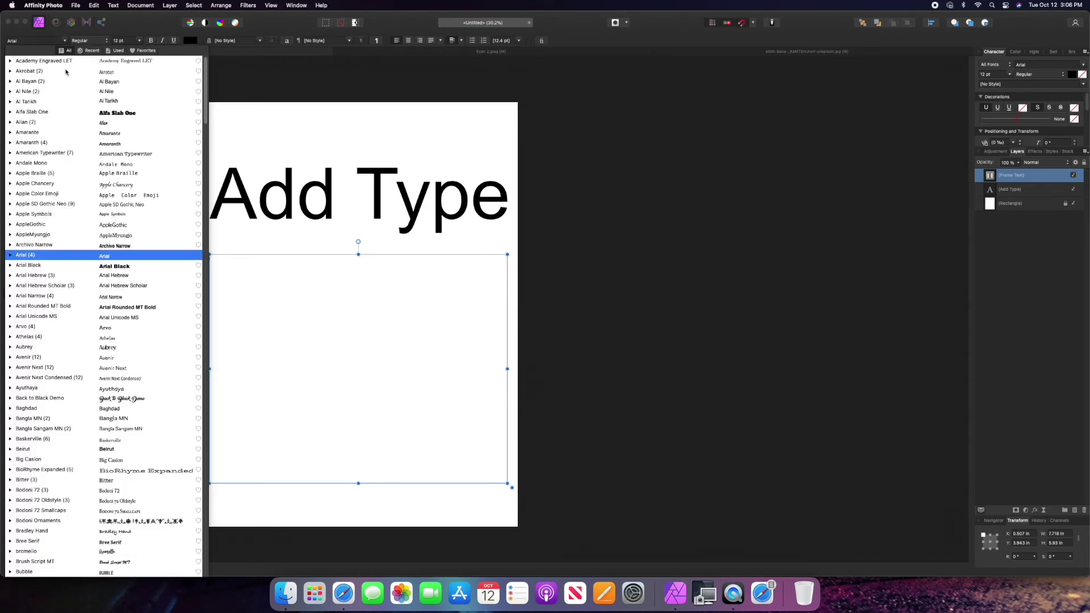
{"action": "left_click", "coordinate": [53, 267]}
{"action": "left_click", "coordinate": [97, 43]}
{"action": "left_click", "coordinate": [97, 43]}
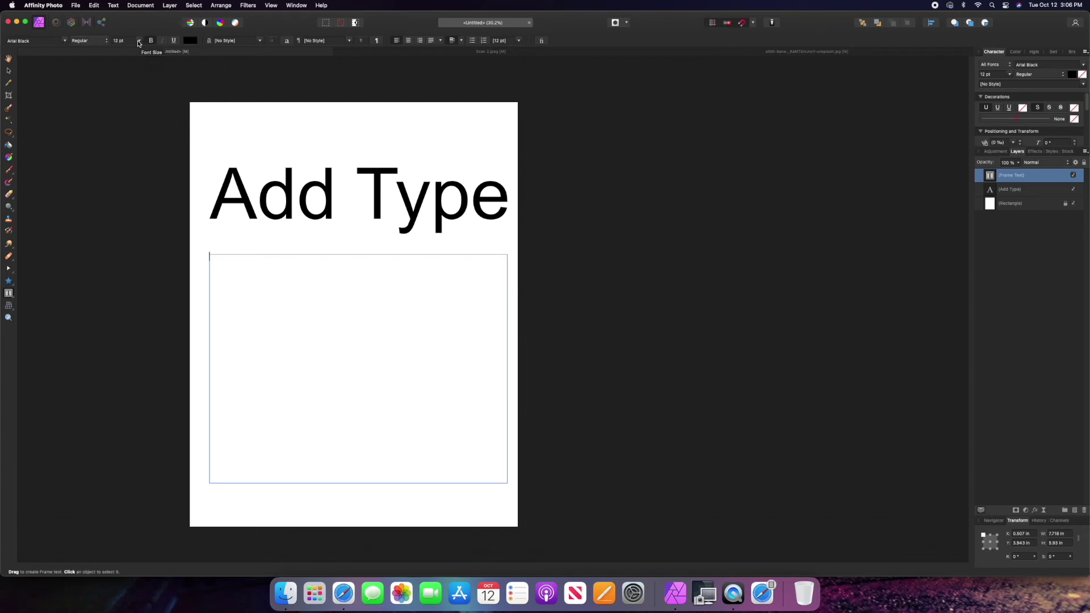
{"action": "left_click", "coordinate": [140, 41]}
{"action": "left_click", "coordinate": [125, 229]}
{"action": "type", "text": "Add you"}
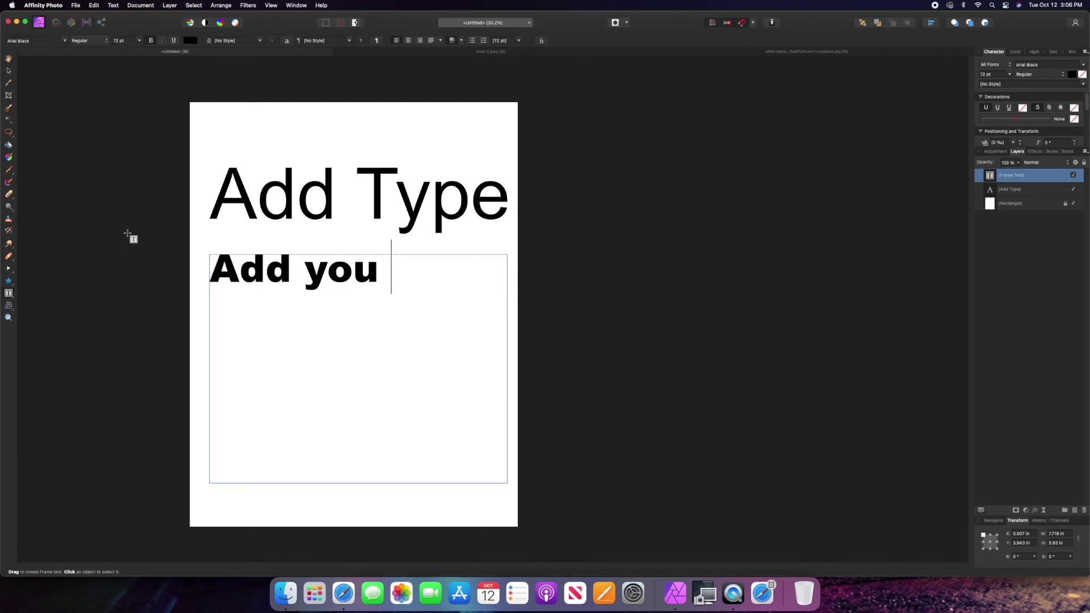
{"action": "type", "text": "r type to"}
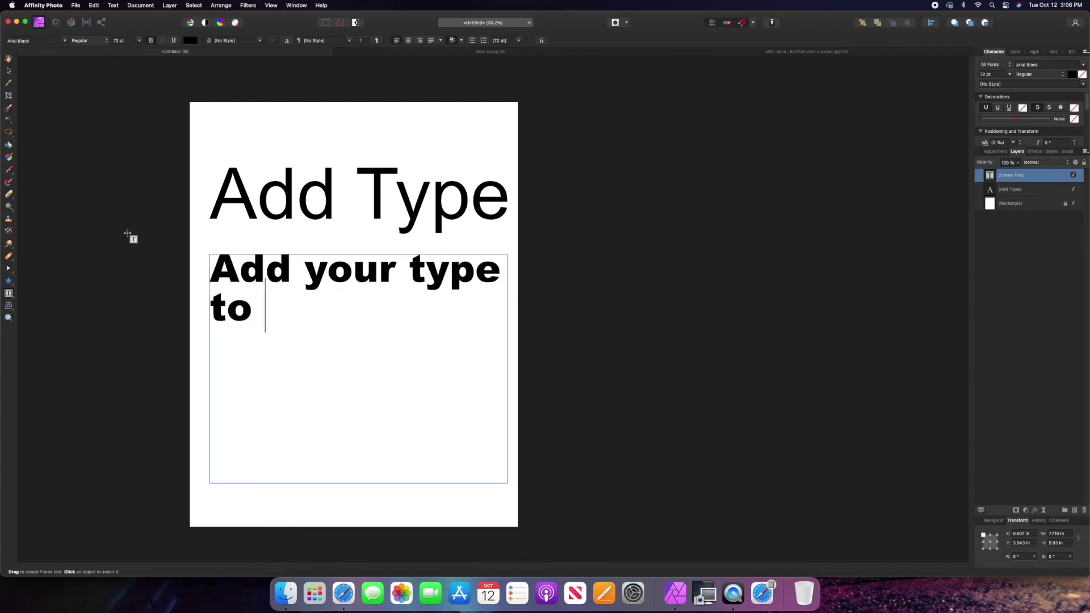
{"action": "type", "text": " this frame"}
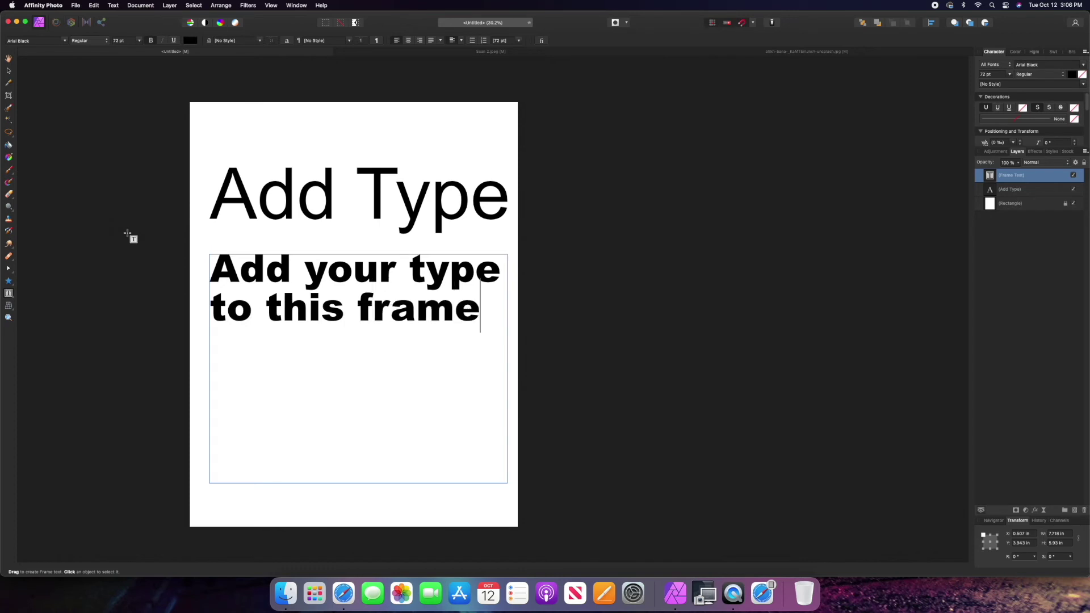
{"action": "left_click", "coordinate": [9, 71]}
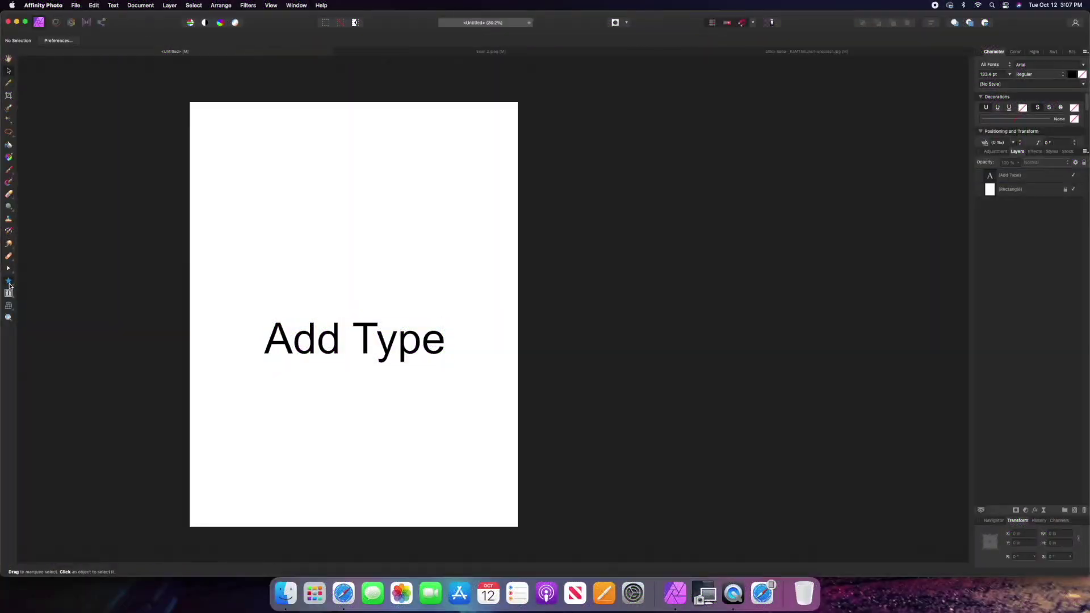
Draw a rectangle about 1.8 × 1.7 in above the "Add Type" text and fill it with black
{"action": "left_click", "coordinate": [9, 282]}
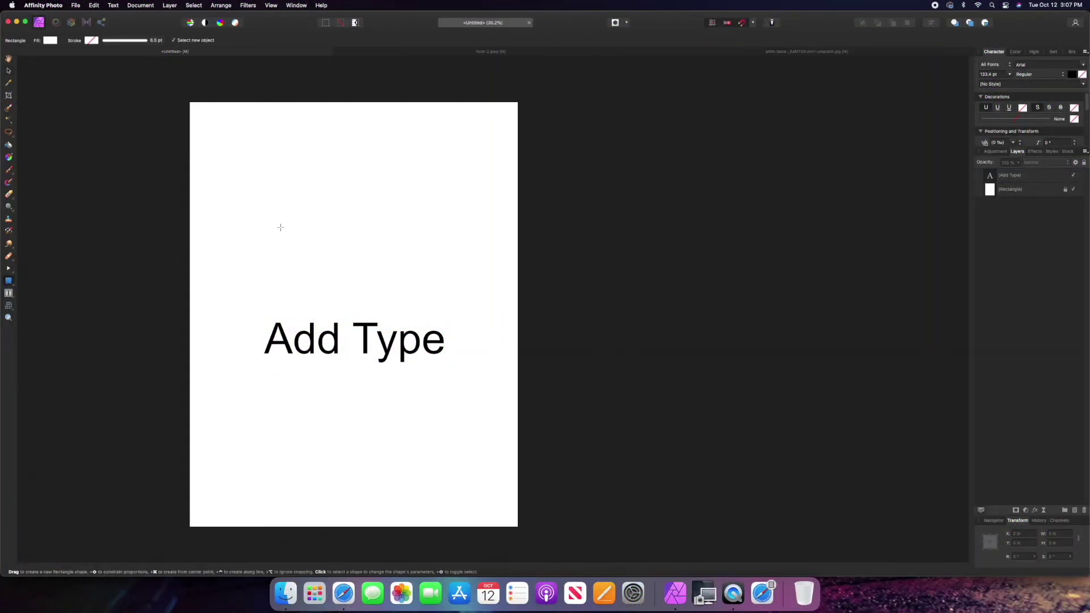
{"action": "left_click_drag", "start_coordinate": [280, 227], "coordinate": [354, 294]}
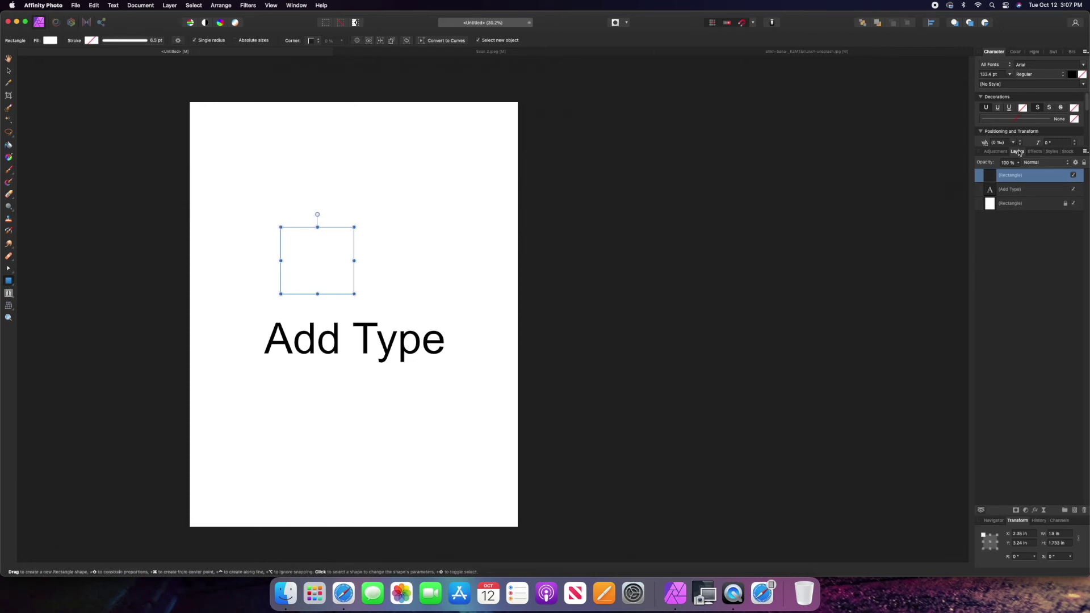
{"action": "left_click", "coordinate": [1014, 52]}
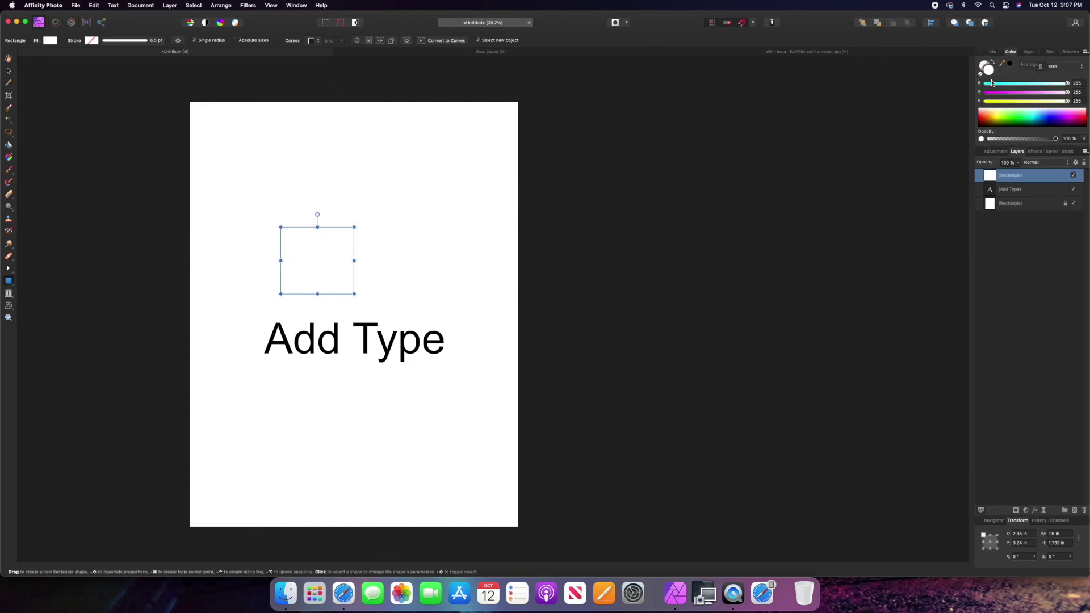
{"action": "left_click", "coordinate": [1009, 66]}
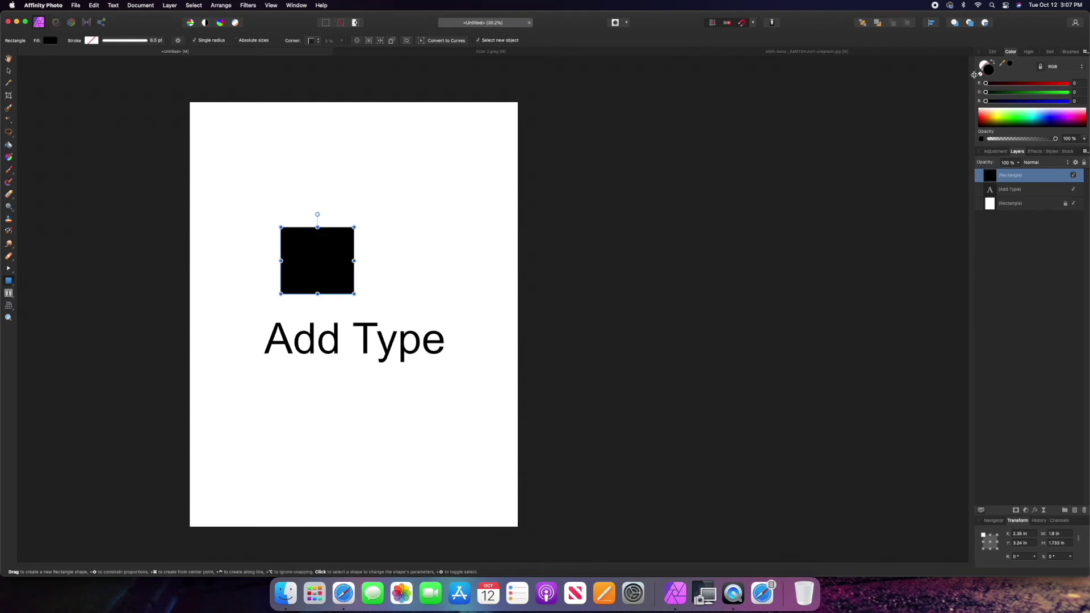
Move the black rectangle to about X 3.2 in, Y 3.6 in, just above the "Add Type" text
{"action": "left_click", "coordinate": [8, 71]}
{"action": "mouse_move", "coordinate": [340, 288]}
{"action": "left_mouse_down"}
{"action": "mouse_move", "coordinate": [322, 286]}
{"action": "mouse_move", "coordinate": [386, 291]}
{"action": "mouse_move", "coordinate": [328, 286]}
{"action": "mouse_move", "coordinate": [347, 286]}
{"action": "left_mouse_up"}
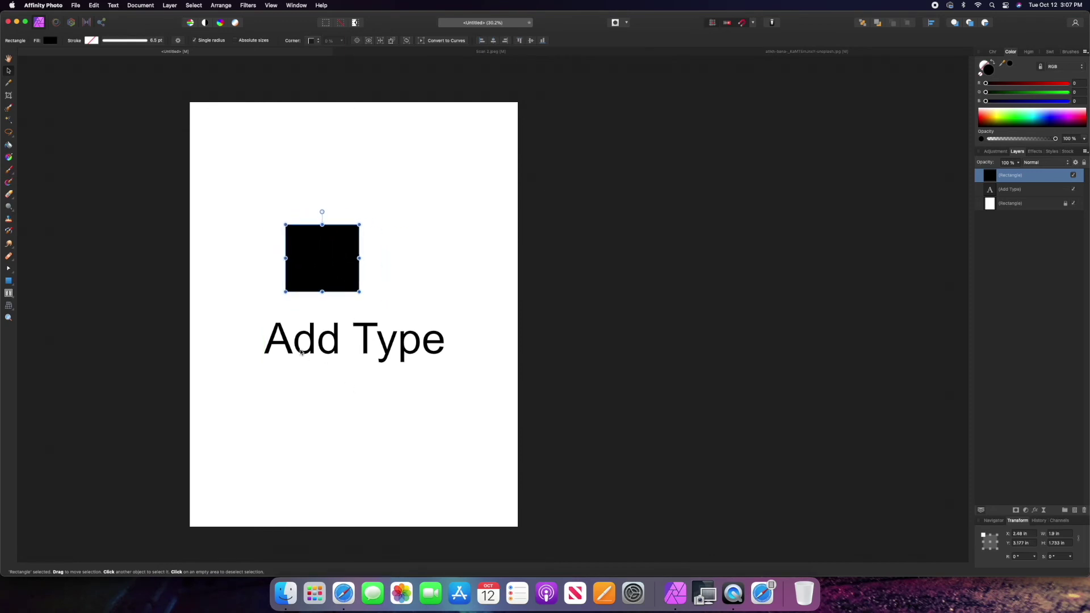
{"action": "left_click", "coordinate": [376, 345]}
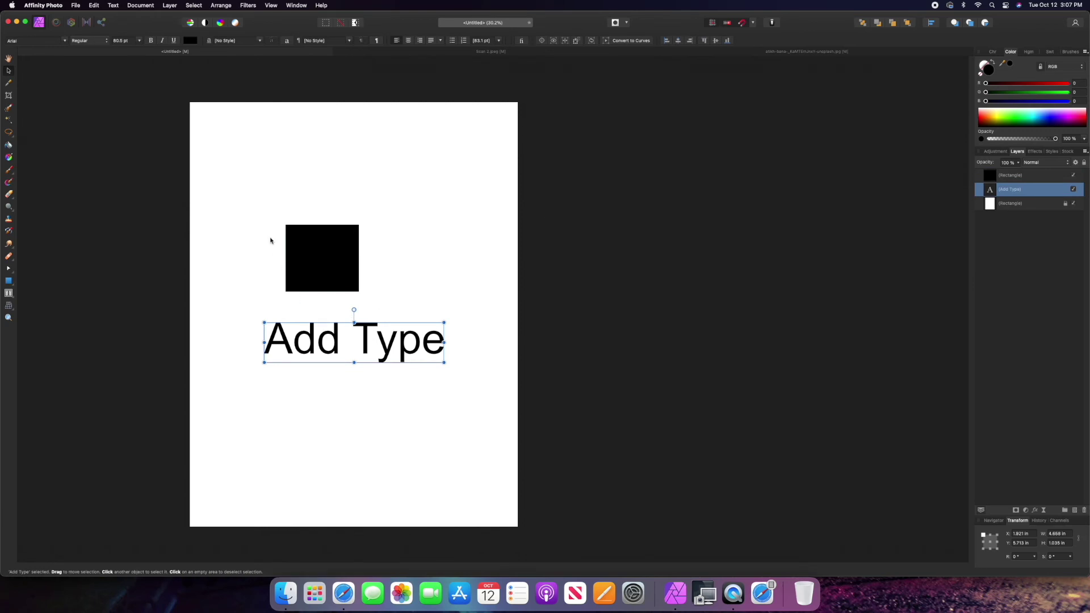
{"action": "left_click", "coordinate": [330, 270]}
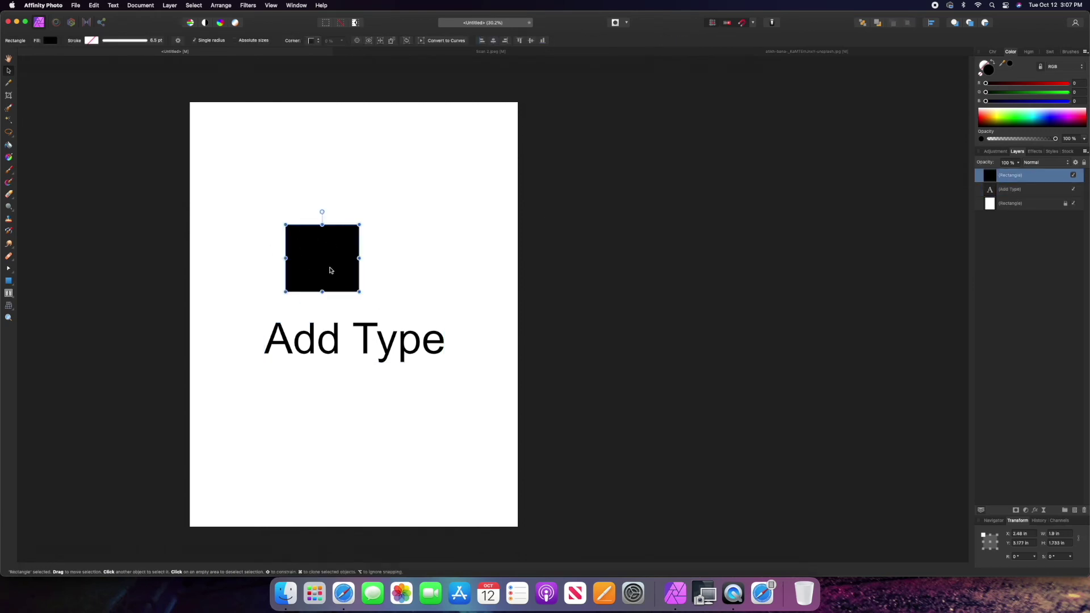
{"action": "left_click_drag", "start_coordinate": [330, 267], "coordinate": [355, 283]}
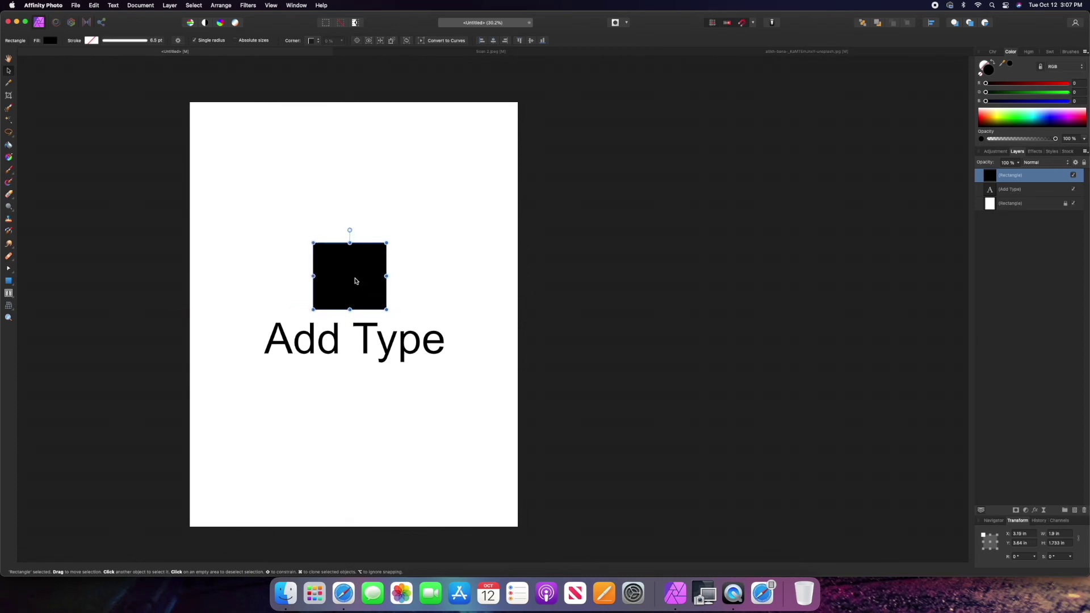
Reposition the black rectangle at about X 2.4 in, Y 3.2 in and clear the selection
{"action": "left_click", "coordinate": [745, 25]}
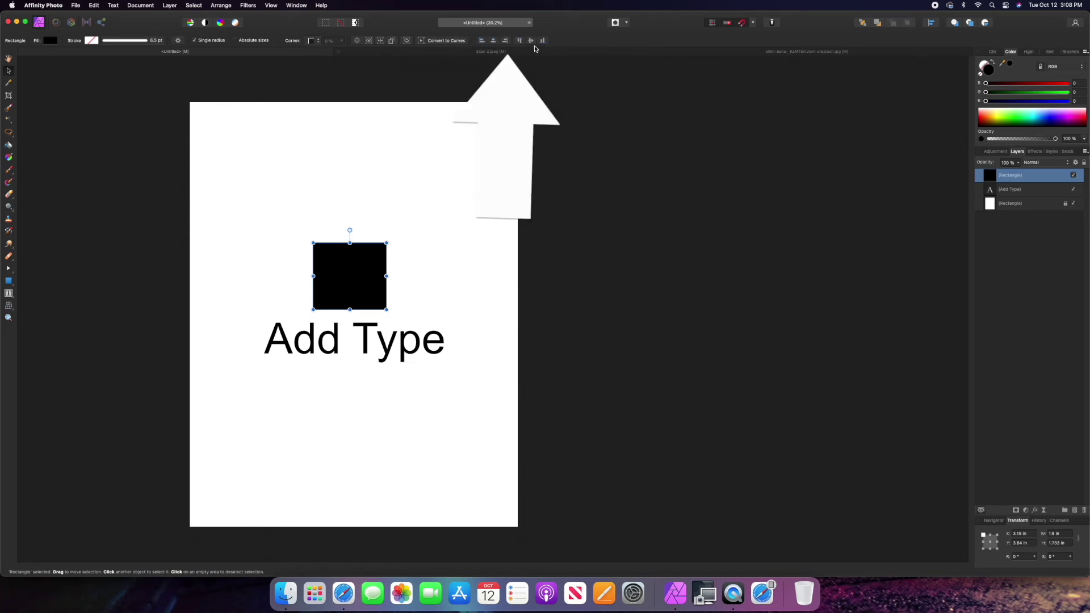
{"action": "left_click", "coordinate": [220, 6]}
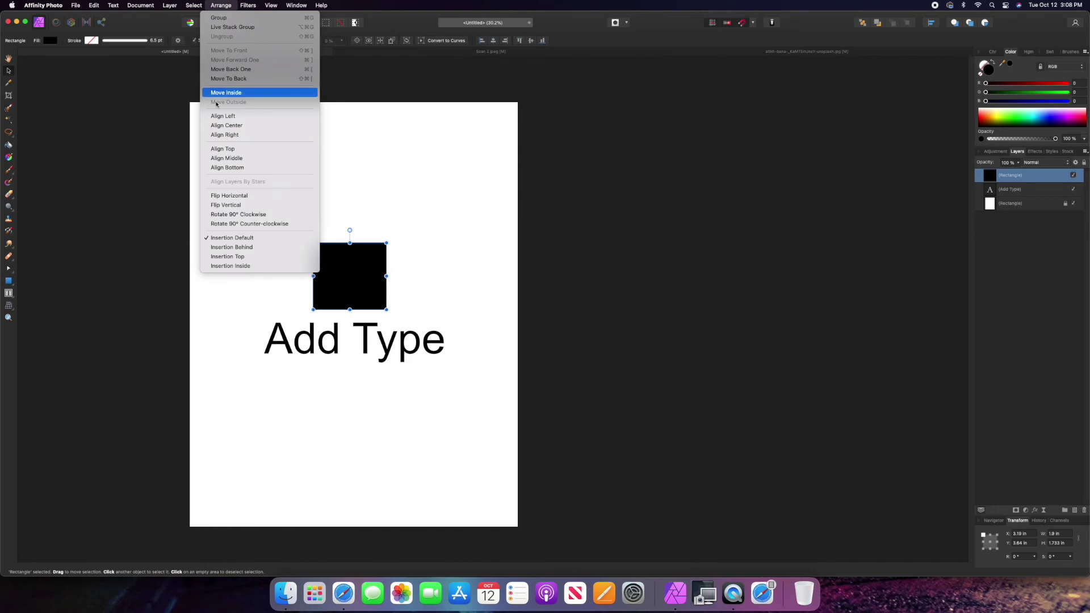
{"action": "left_click", "coordinate": [373, 303]}
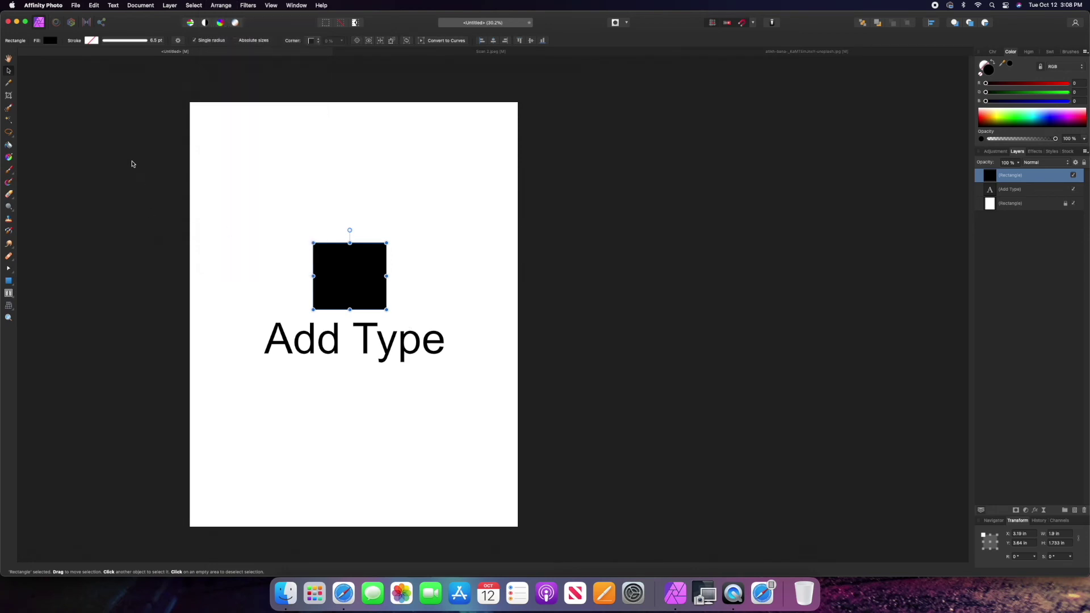
{"action": "left_click_drag", "start_coordinate": [358, 283], "coordinate": [325, 263]}
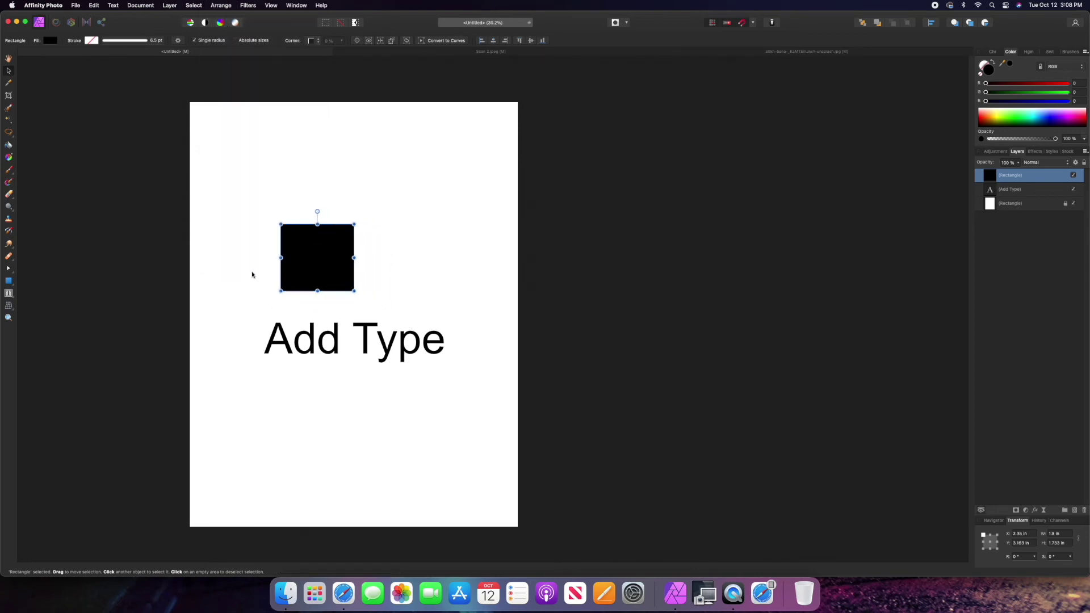
{"action": "left_click", "coordinate": [122, 192]}
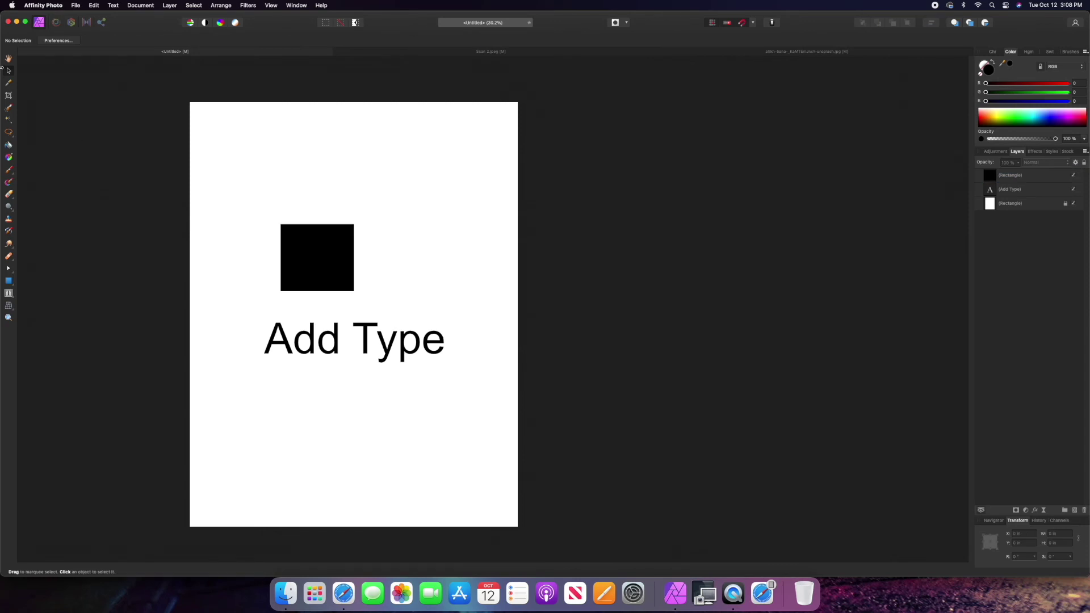
Try centre, left and vertical middle alignment on the rectangle and "Add Type" text together, and undo the changes
{"action": "left_click_drag", "start_coordinate": [133, 178], "coordinate": [523, 416]}
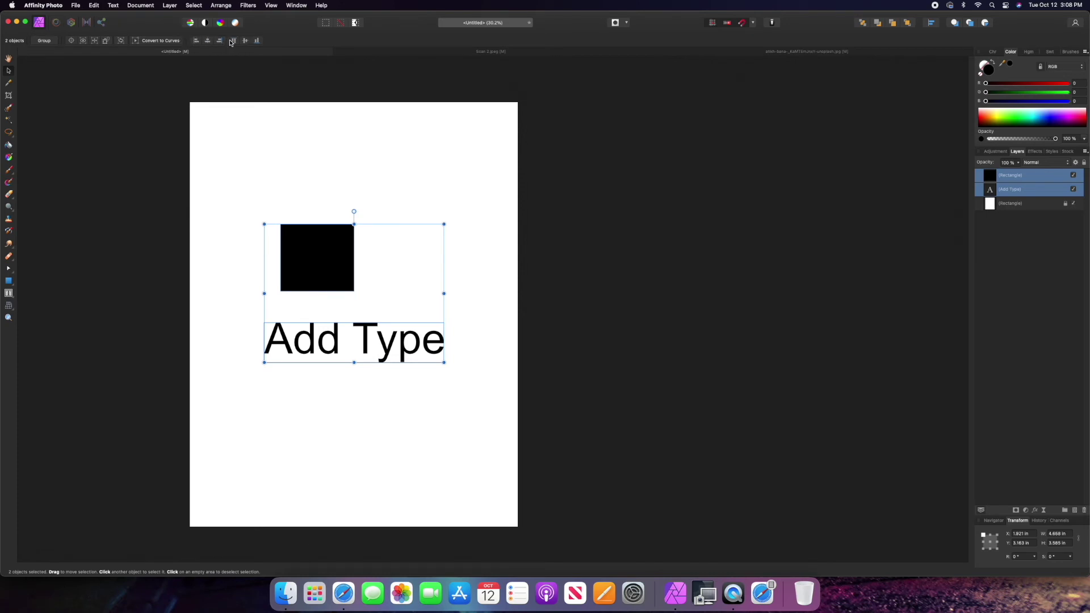
{"action": "left_click", "coordinate": [931, 23]}
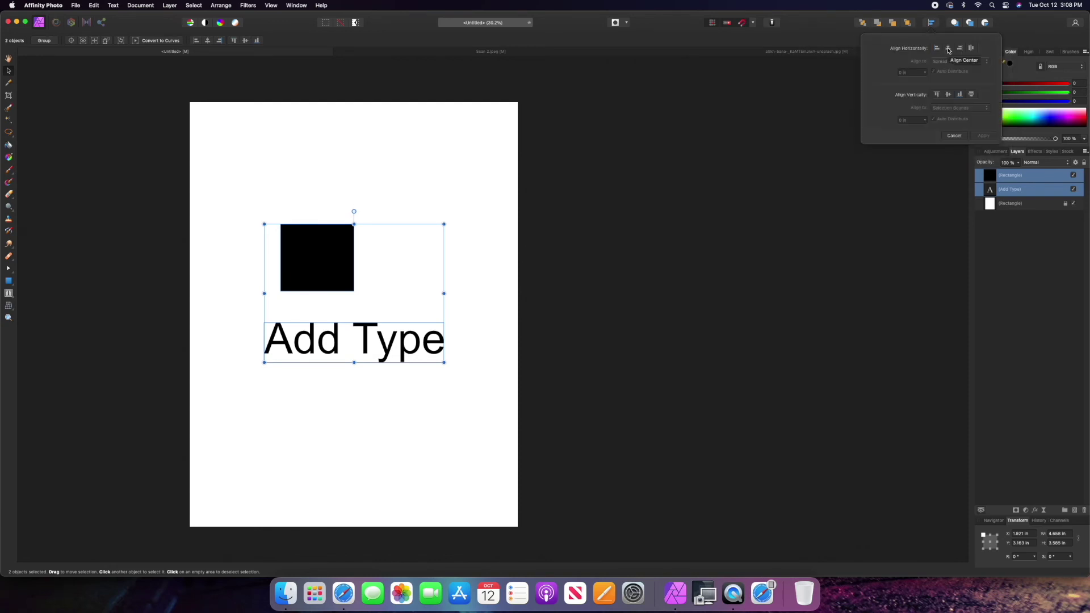
{"action": "left_click", "coordinate": [948, 49]}
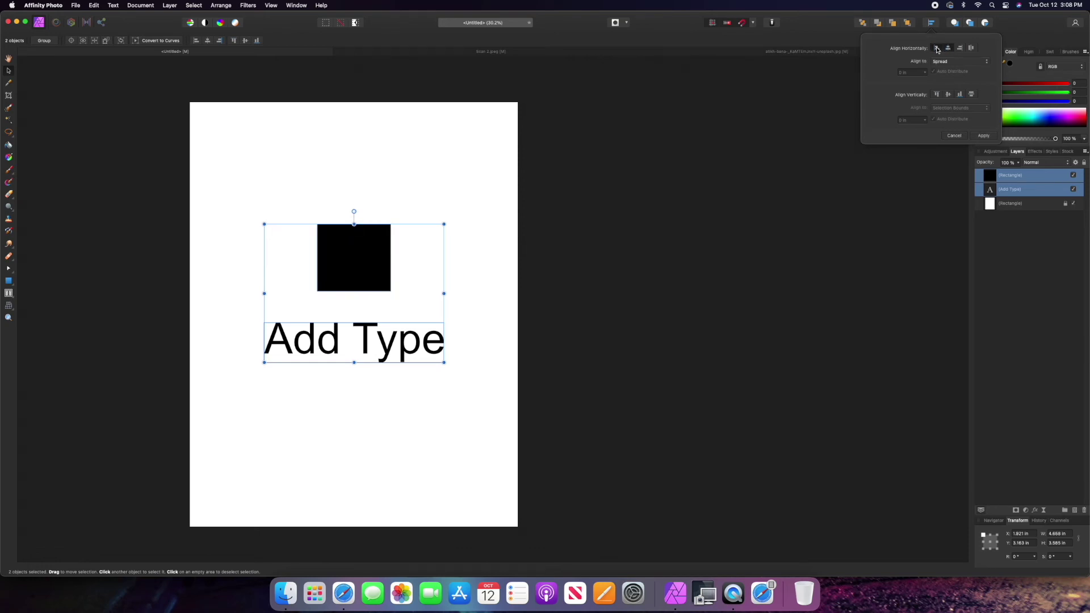
{"action": "left_click", "coordinate": [937, 49]}
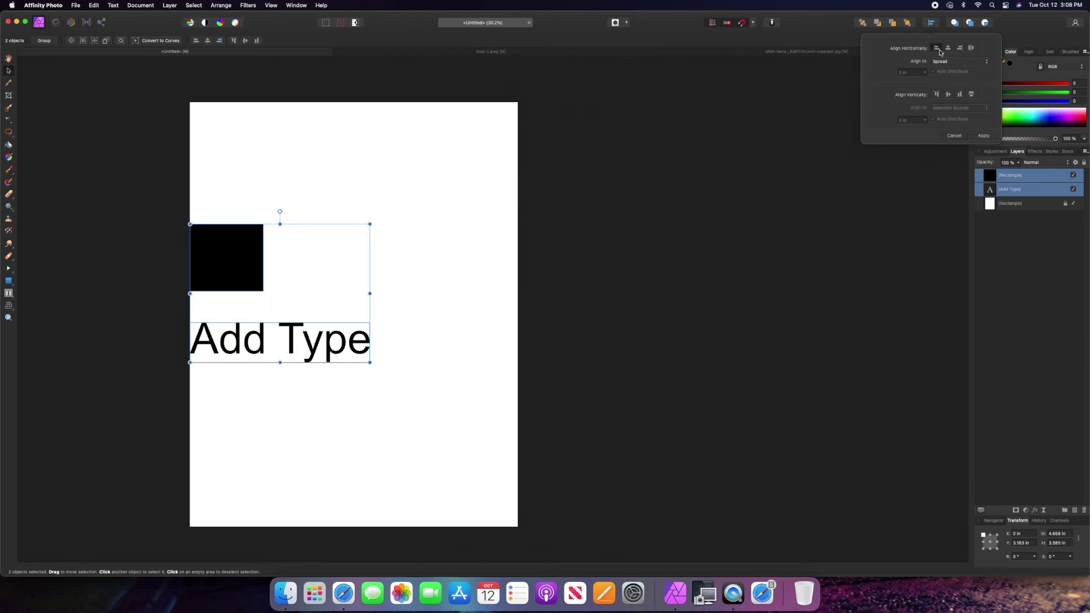
{"action": "left_click", "coordinate": [948, 95]}
{"action": "key", "text": "super+z"}
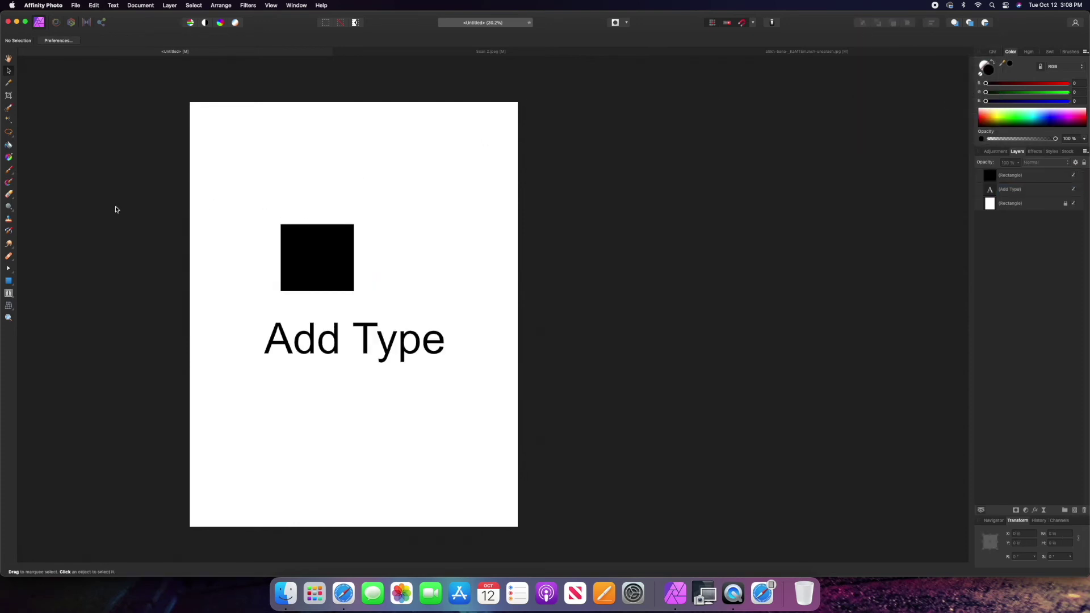
Select the rectangle and the "Add Type" text together, try the middle, centre and right alignments, and align their left edges
{"action": "left_click_drag", "start_coordinate": [130, 182], "coordinate": [549, 435]}
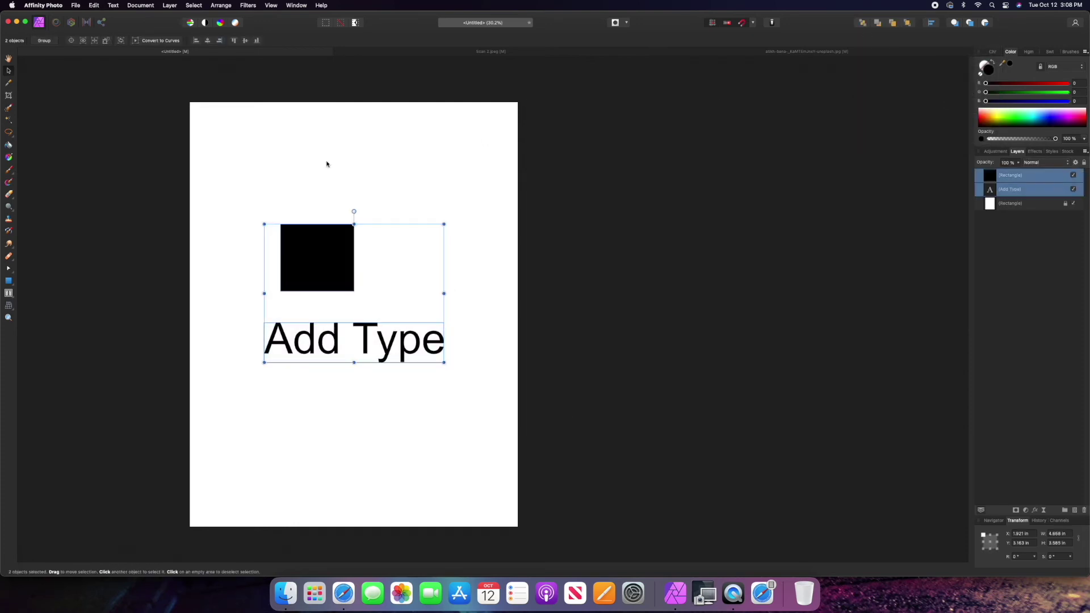
{"action": "left_click", "coordinate": [221, 5]}
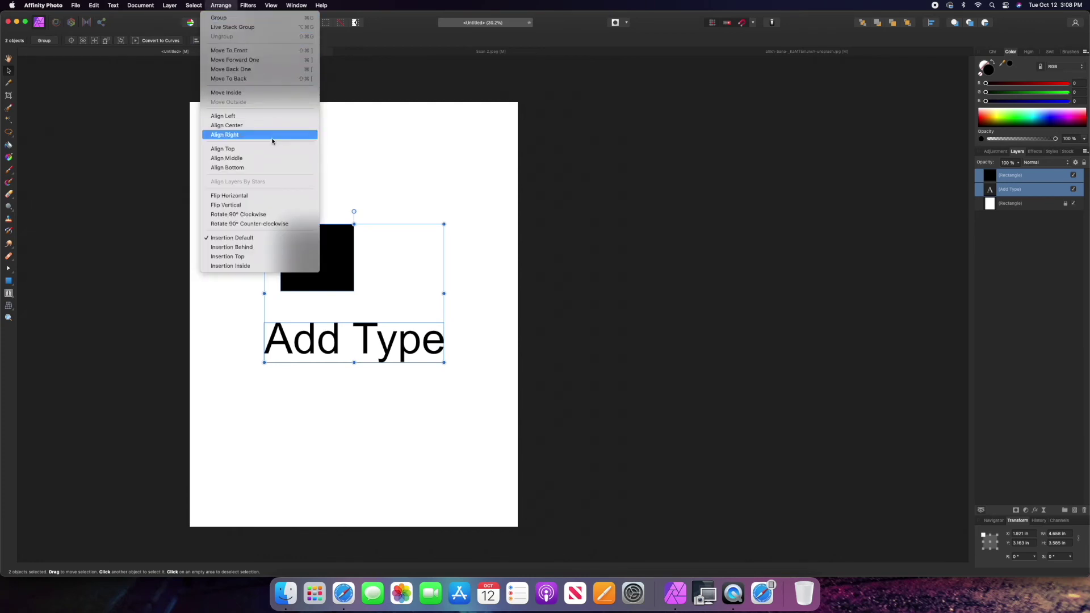
{"action": "left_click", "coordinate": [270, 158]}
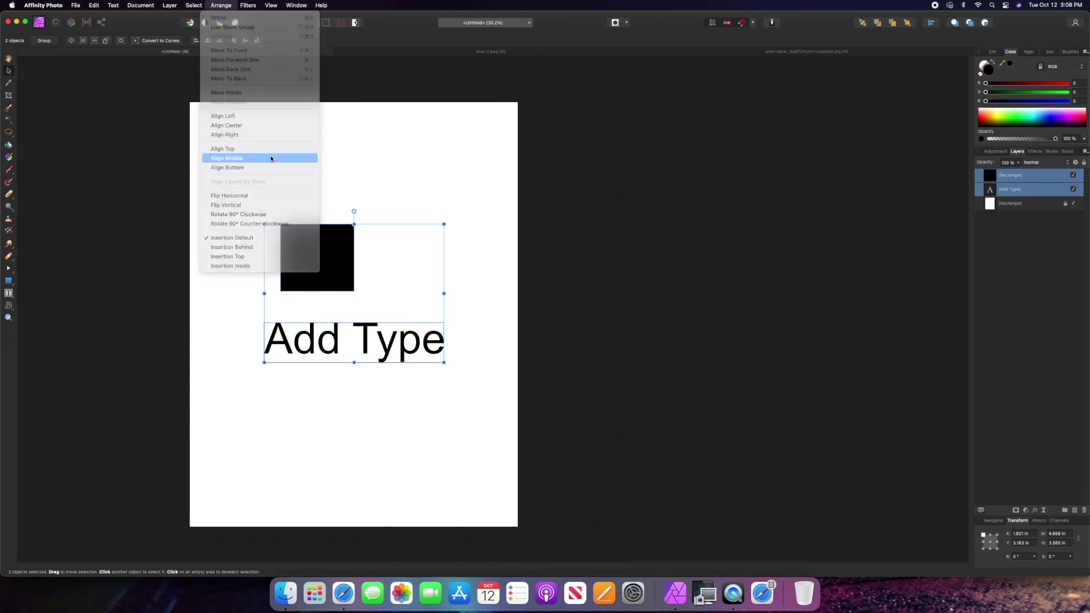
{"action": "key", "text": "super+z"}
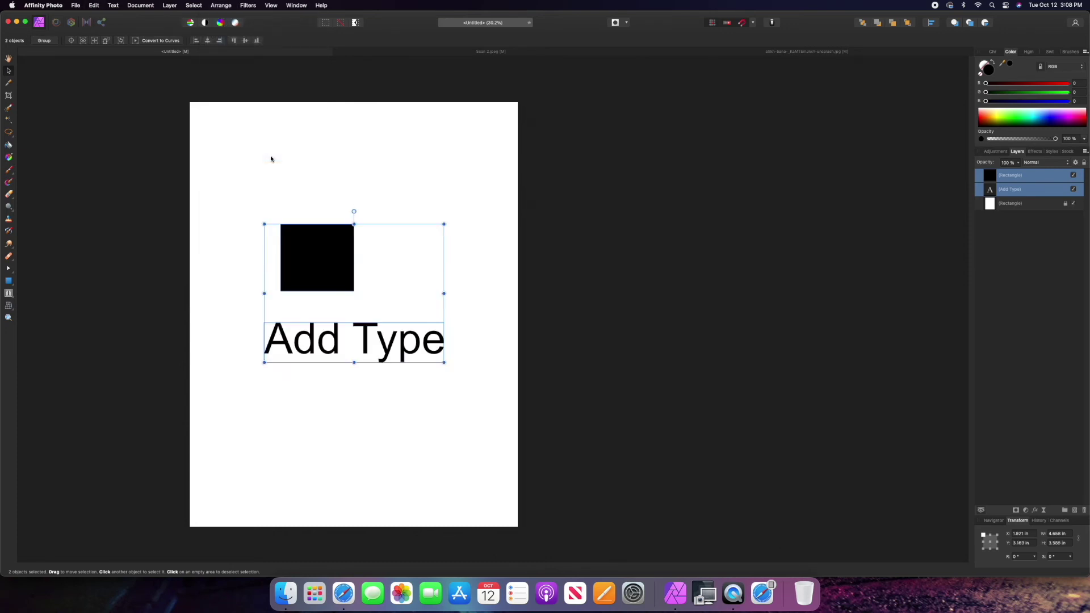
{"action": "left_click", "coordinate": [206, 41]}
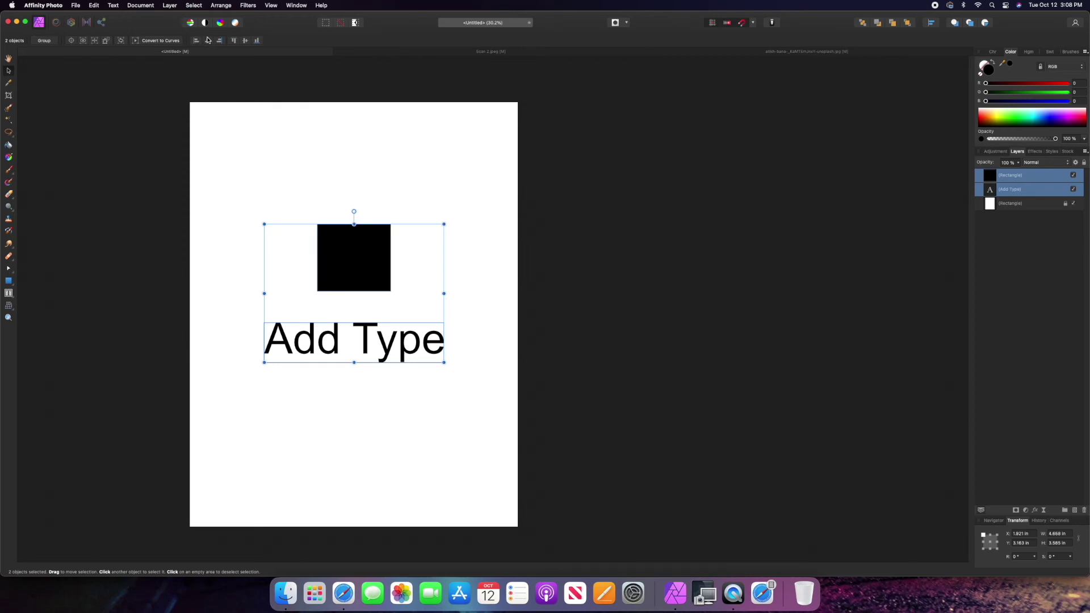
{"action": "left_click", "coordinate": [219, 41]}
{"action": "left_click", "coordinate": [197, 40]}
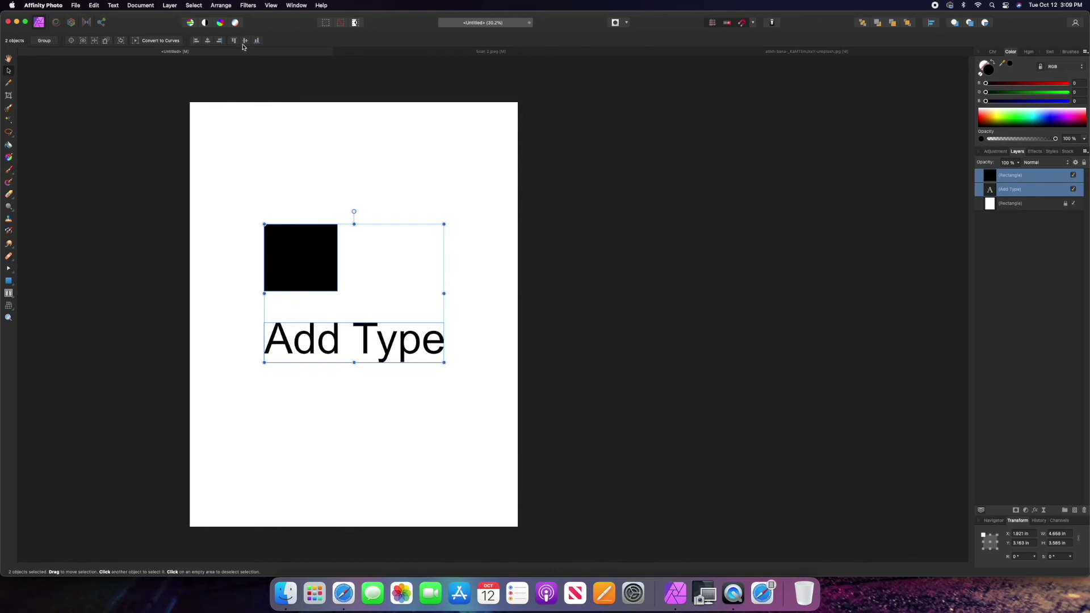
Move only the "Add Type" text above the black rectangle, to about X 1.9 in, Y 2.0 in
{"action": "left_click", "coordinate": [309, 319]}
{"action": "left_click", "coordinate": [335, 344]}
{"action": "left_click_drag", "start_coordinate": [338, 342], "coordinate": [339, 203]}
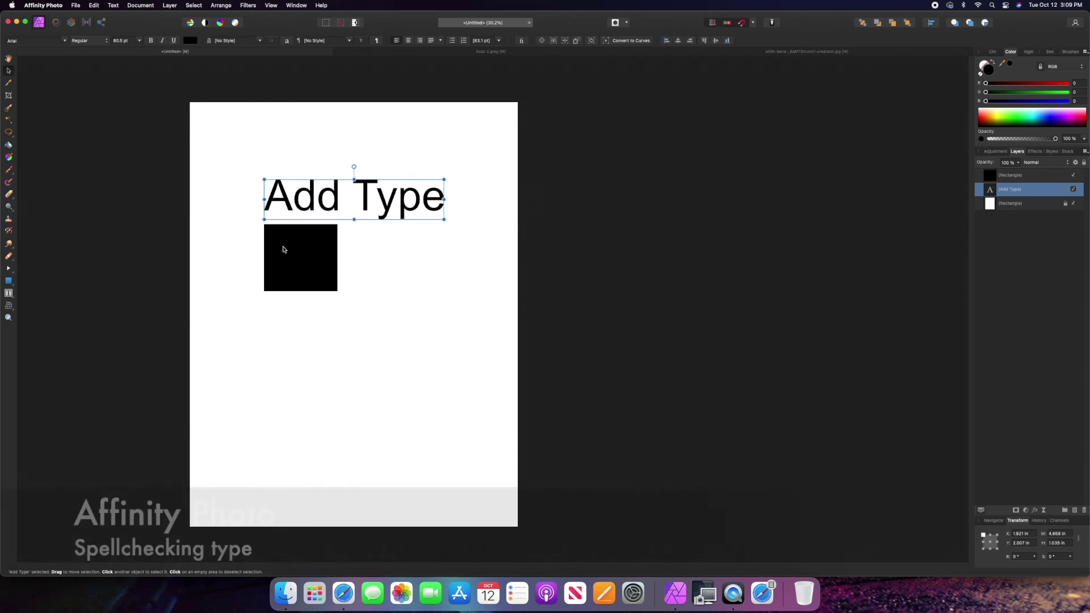
Look through the spelling commands available for the "Add Type" text, including checking while typing
{"action": "double_click", "coordinate": [314, 199]}
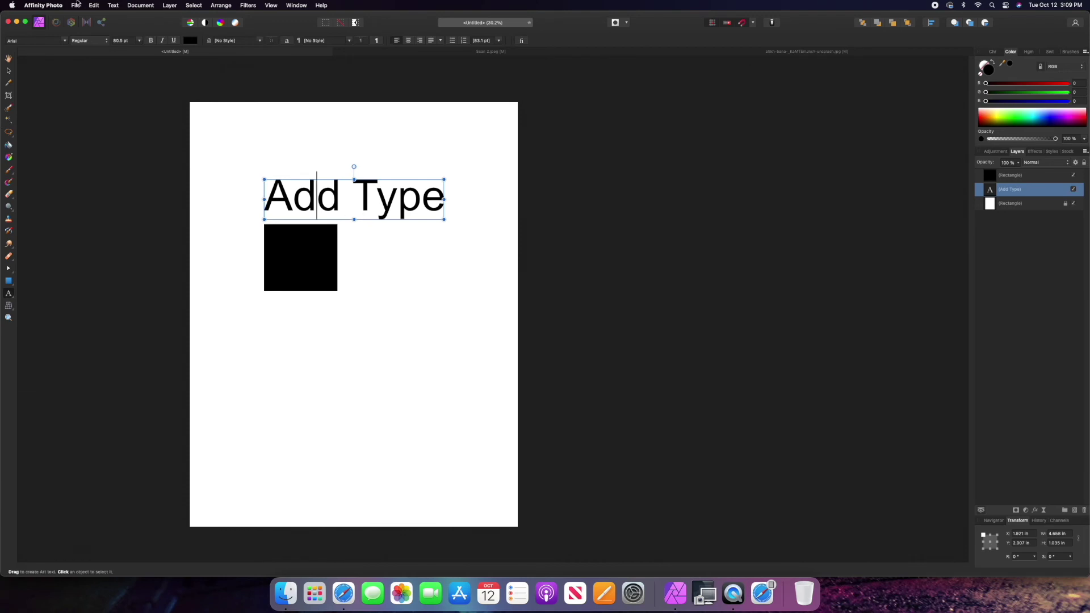
{"action": "key", "text": "Escape"}
{"action": "left_click", "coordinate": [115, 5]}
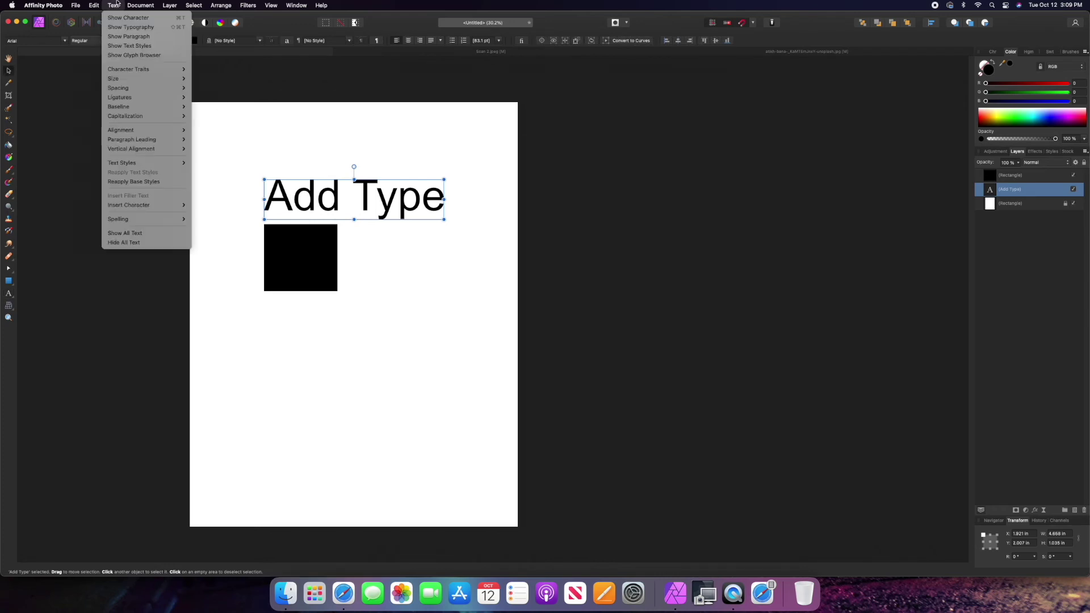
{"action": "mouse_move", "coordinate": [136, 92]}
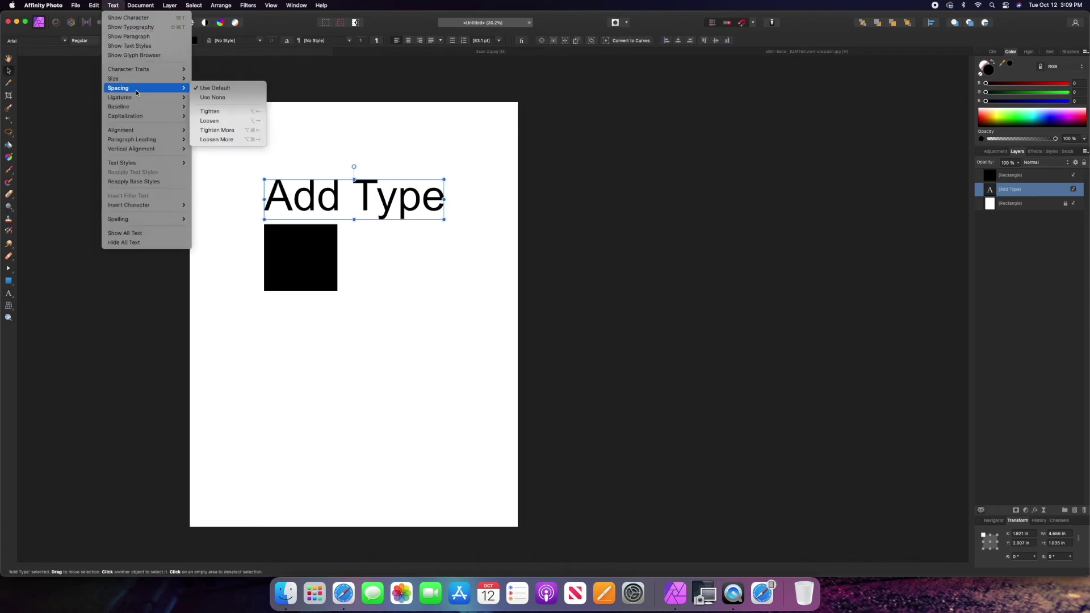
{"action": "mouse_move", "coordinate": [126, 221]}
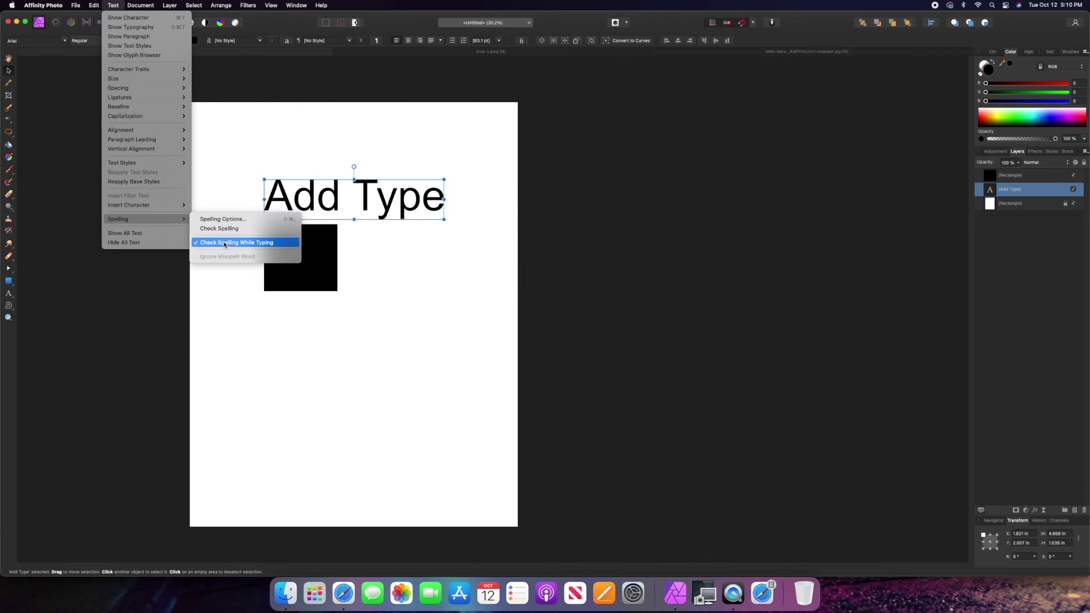
{"action": "left_click", "coordinate": [13, 296]}
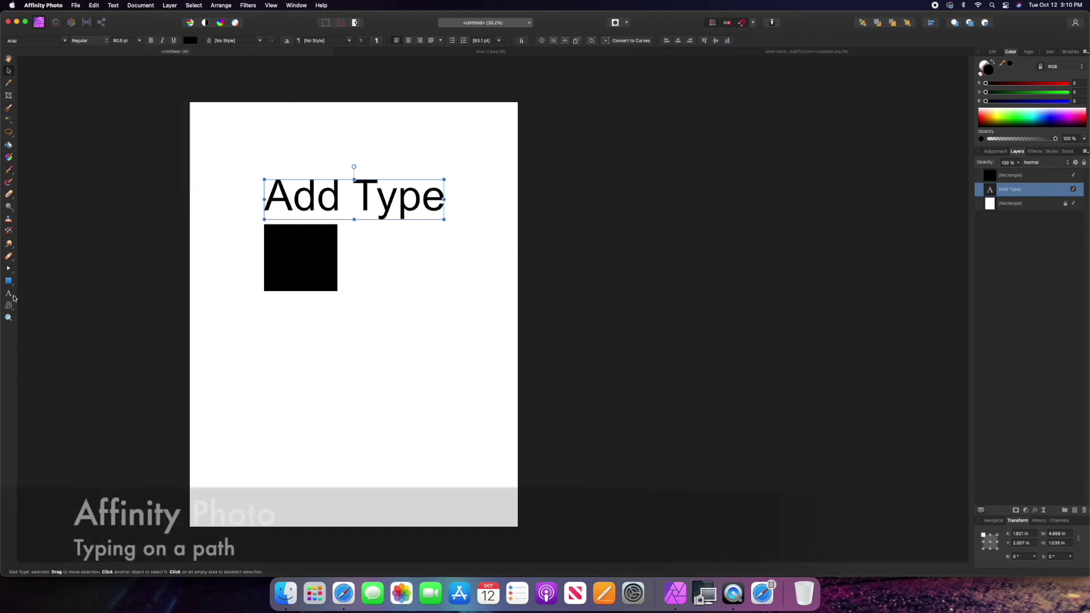
Draw a circle about 2.9 in across below the black rectangle and remove its fill
{"action": "left_click", "coordinate": [10, 295]}
{"action": "left_click", "coordinate": [8, 280]}
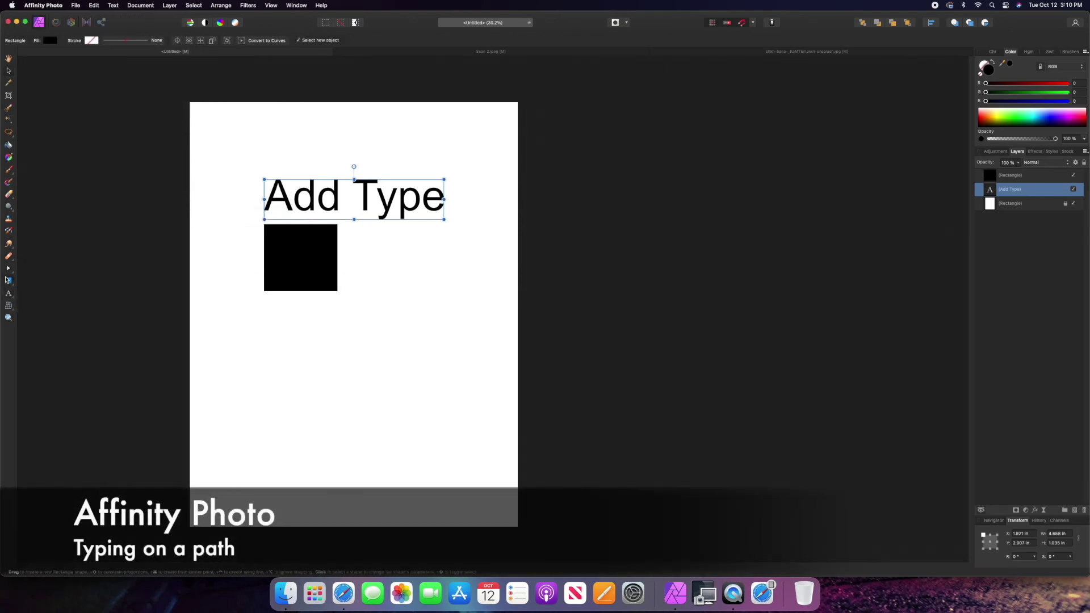
{"action": "left_click", "coordinate": [10, 283]}
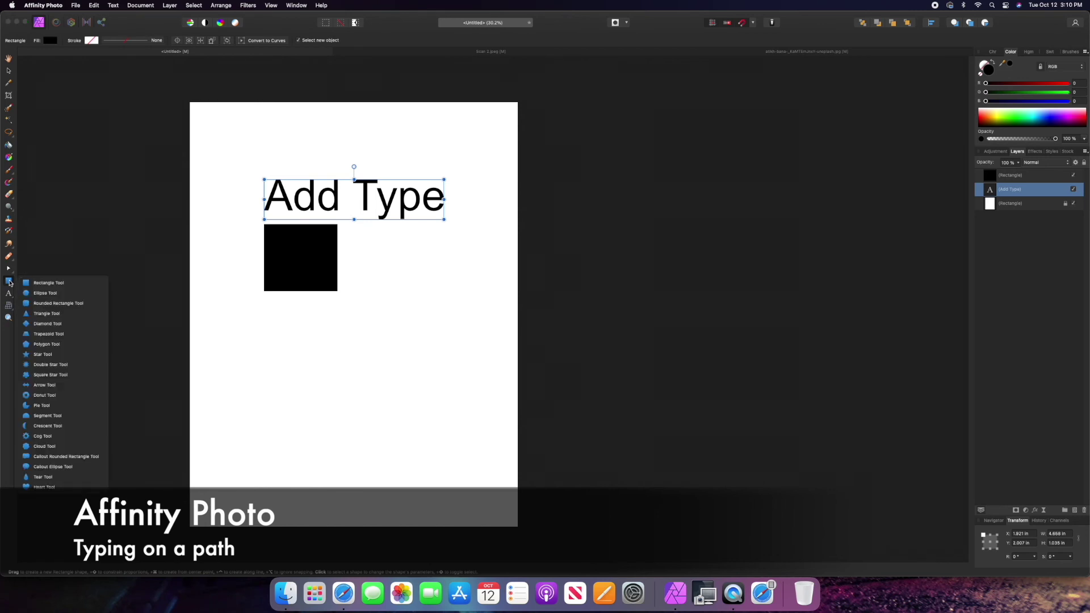
{"action": "left_click", "coordinate": [40, 290]}
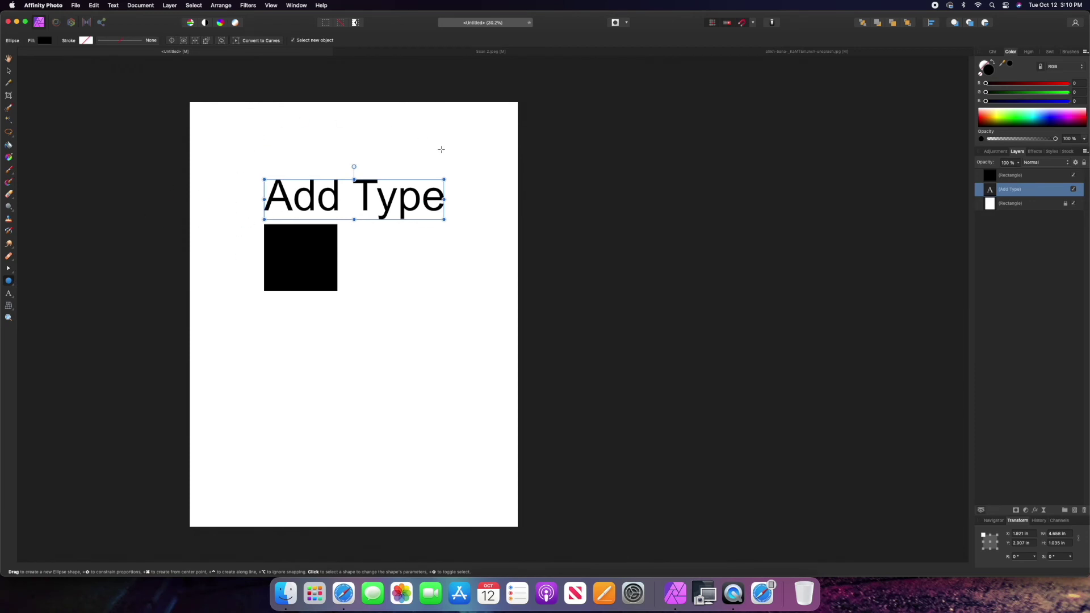
{"action": "left_click", "coordinate": [9, 282]}
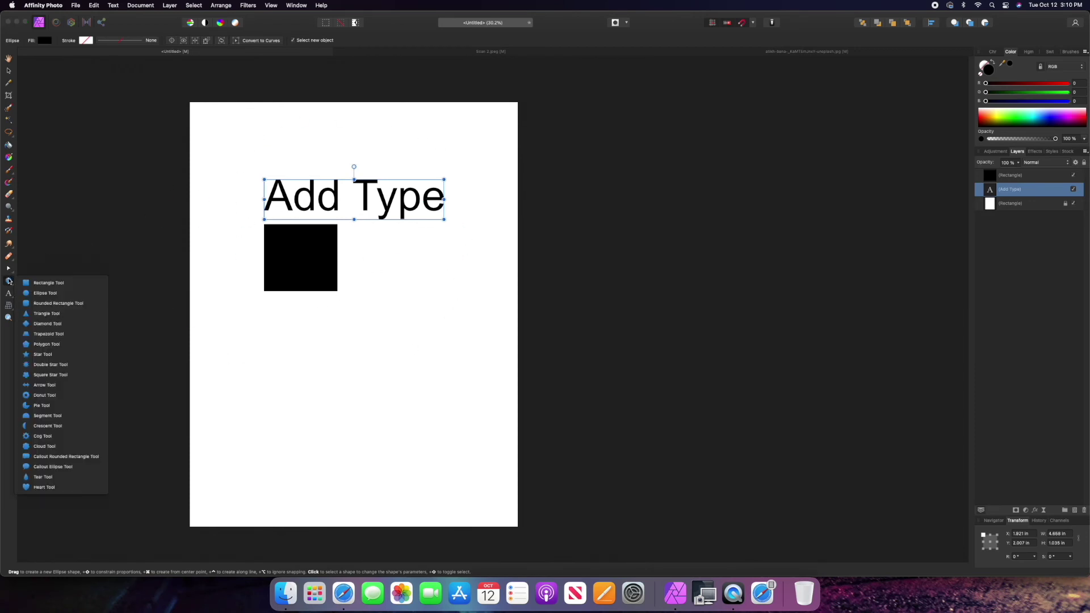
{"action": "left_click", "coordinate": [45, 294]}
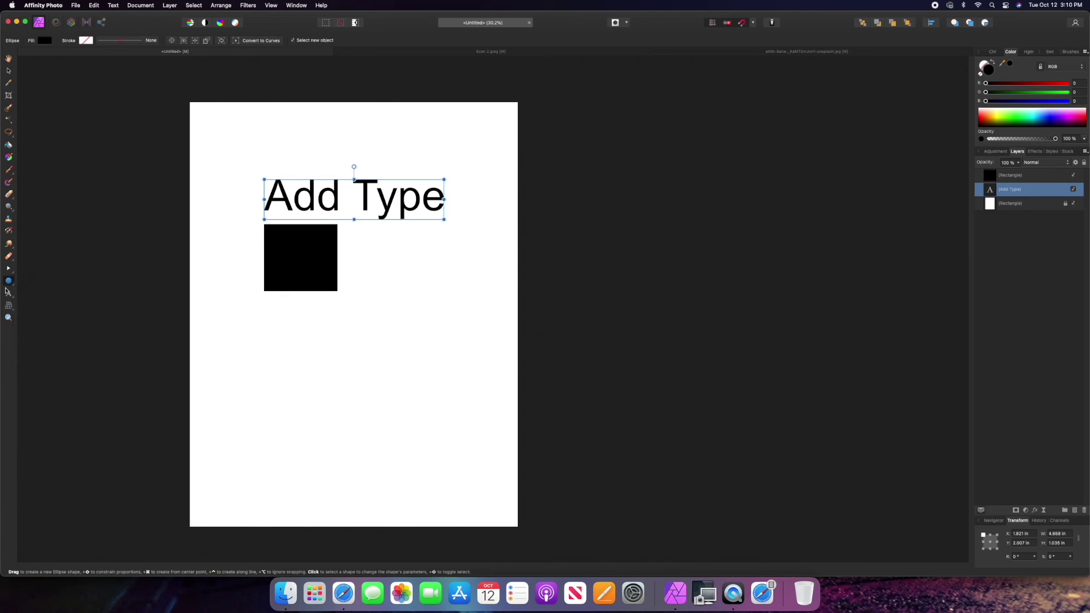
{"action": "left_click_drag", "start_coordinate": [308, 343], "coordinate": [433, 438]}
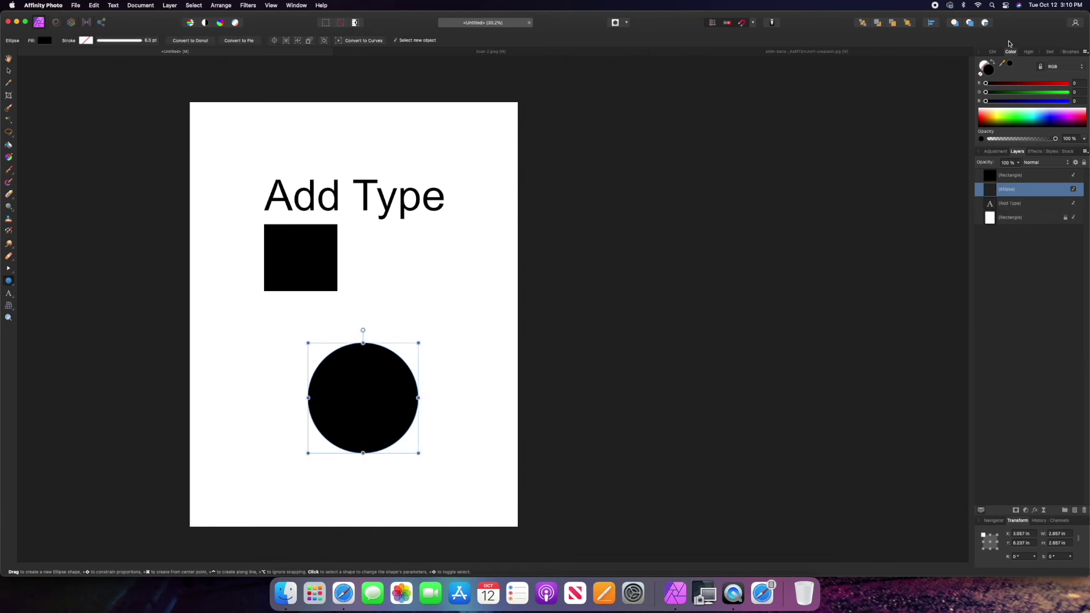
{"action": "left_click", "coordinate": [980, 76]}
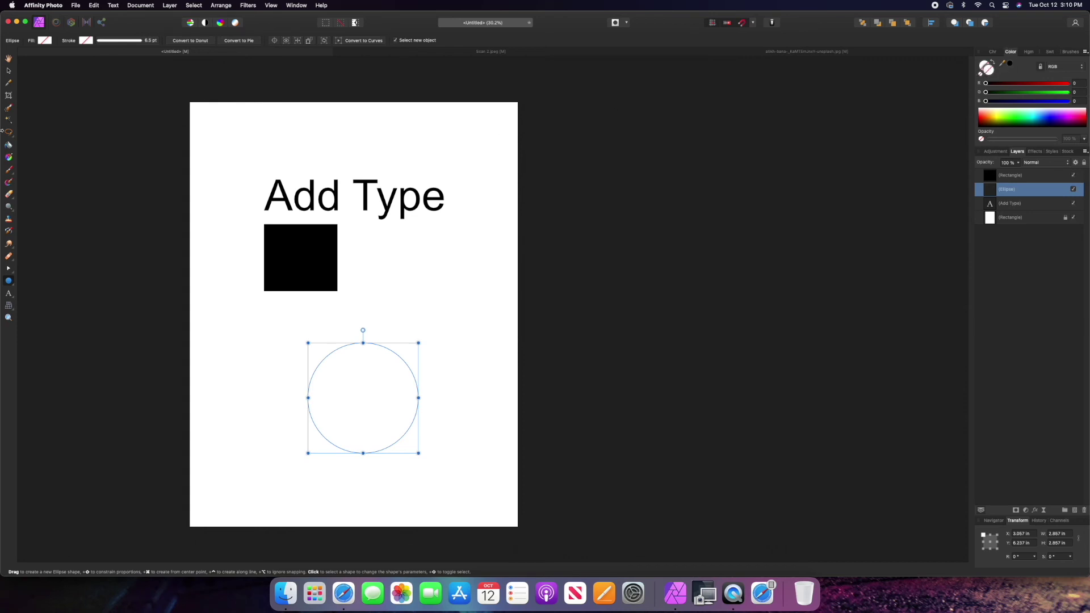
Add artistic text along the circle's outline from its left side at 24 pt, reading "And you can type on a curve"
{"action": "left_click", "coordinate": [10, 297]}
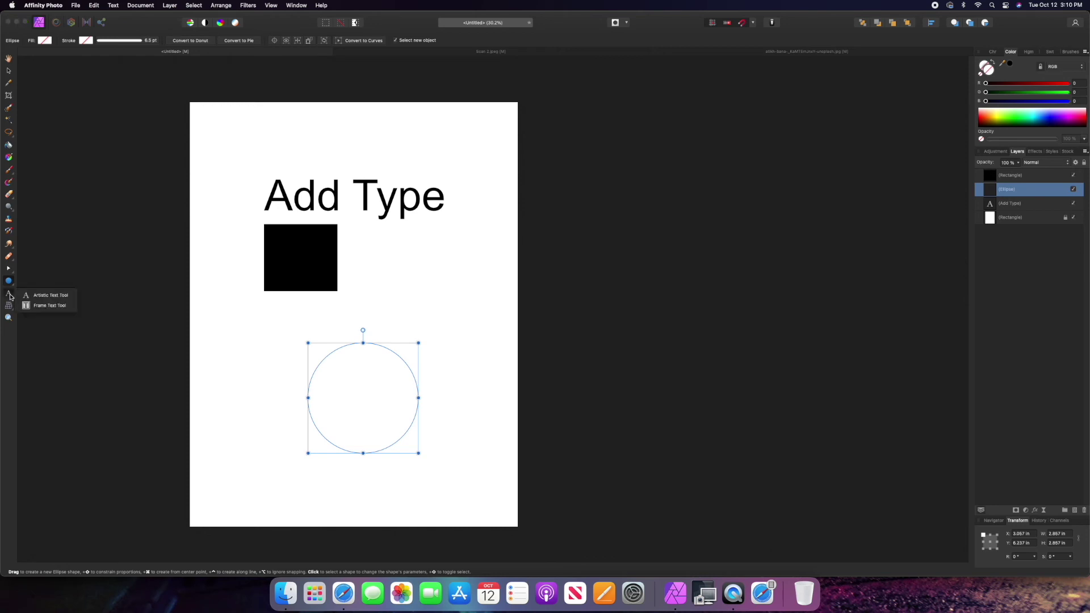
{"action": "left_click", "coordinate": [32, 296]}
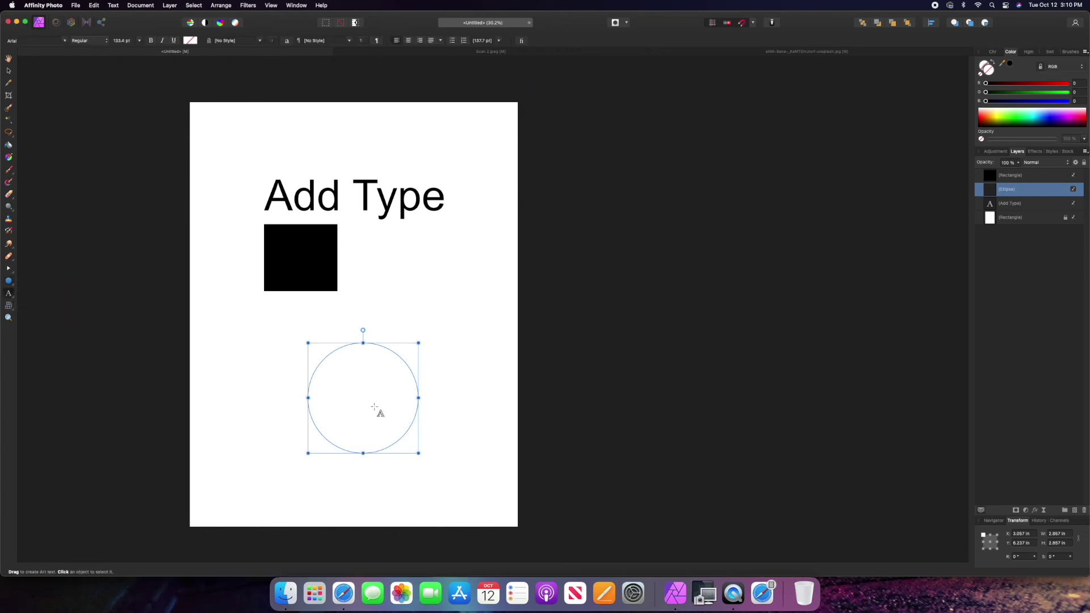
{"action": "left_click", "coordinate": [312, 384]}
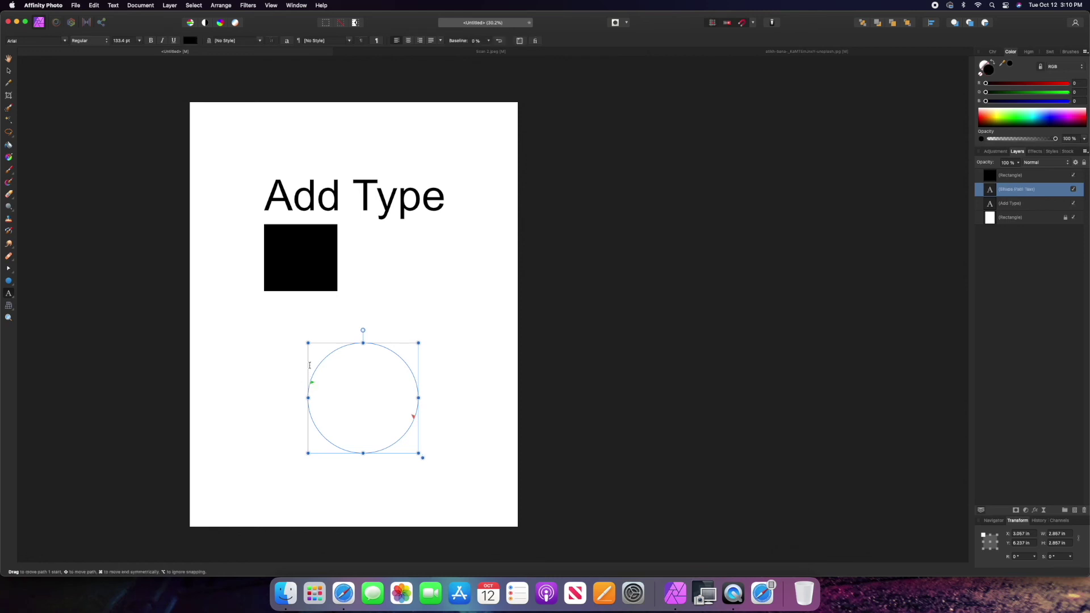
{"action": "left_click", "coordinate": [139, 40]}
{"action": "left_click", "coordinate": [125, 182]}
{"action": "type", "text": "And "}
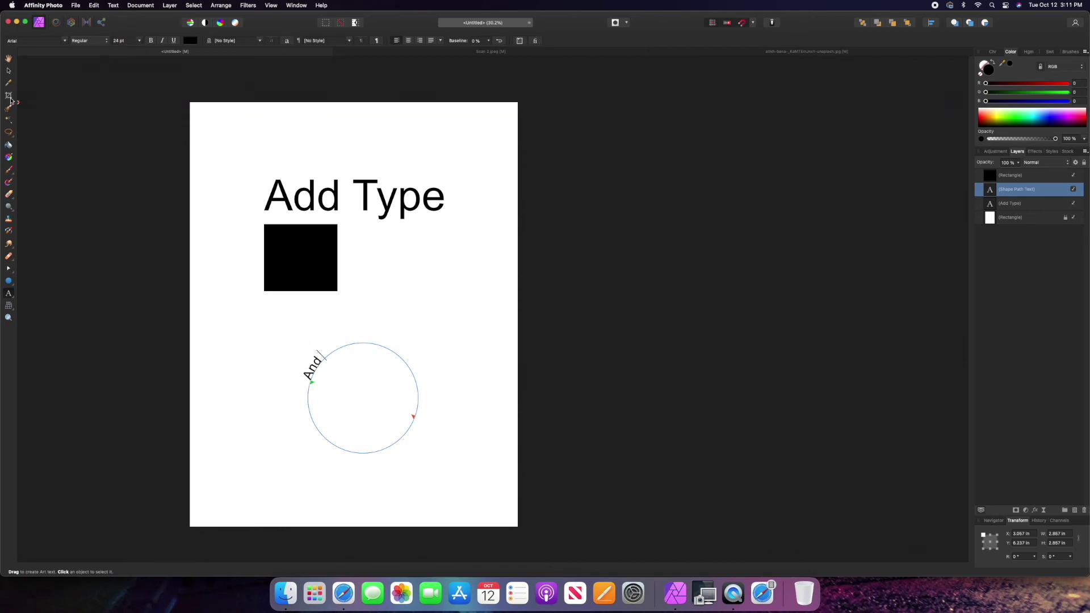
{"action": "type", "text": "you can type on a cr"}
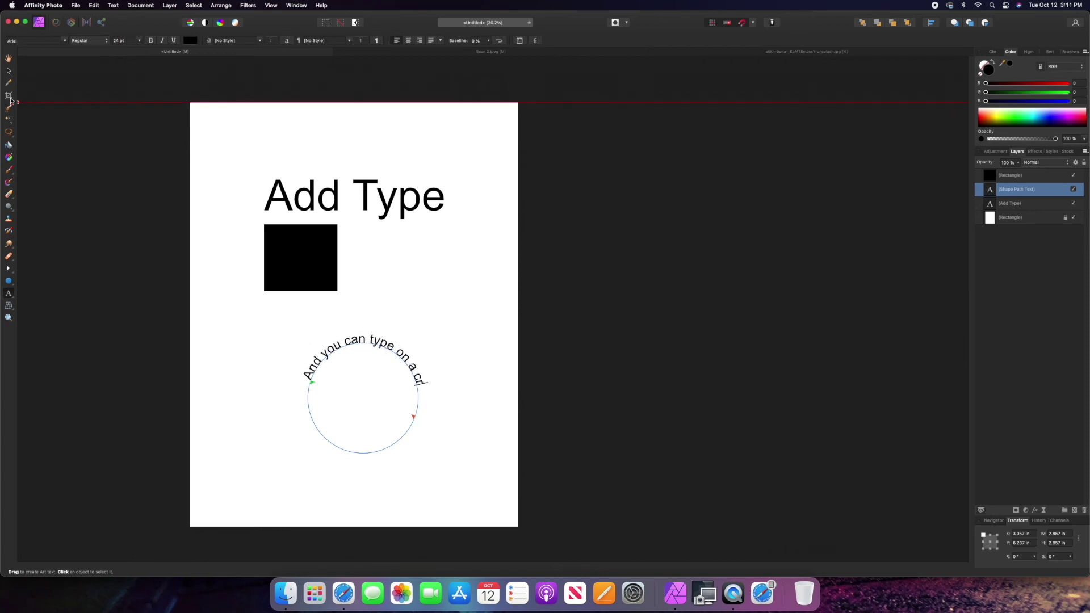
{"action": "key", "text": "BackSpace"}
{"action": "type", "text": "urve"}
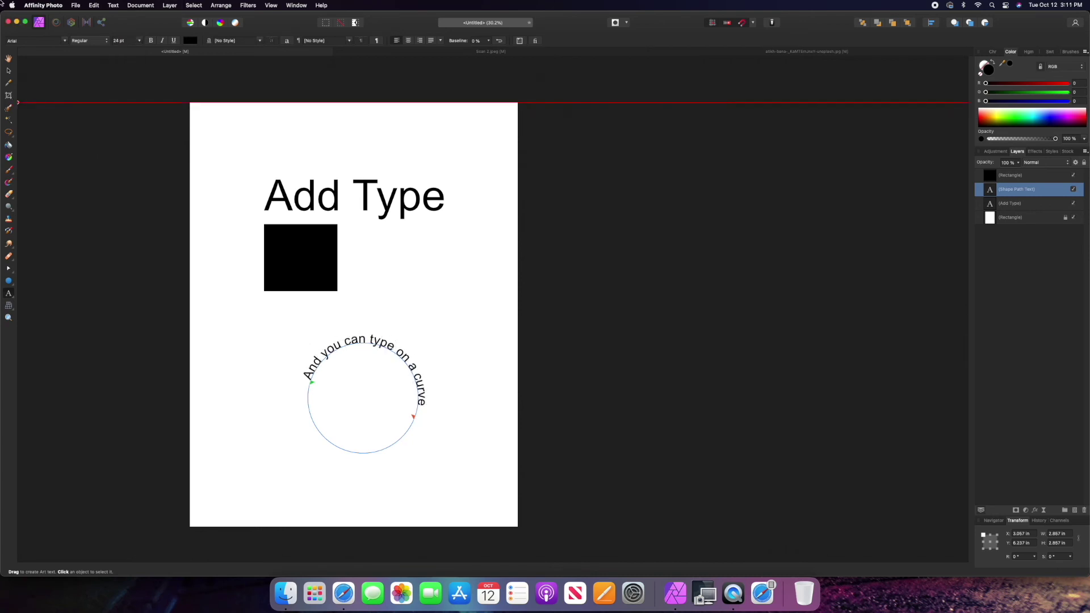
{"action": "left_click", "coordinate": [9, 72]}
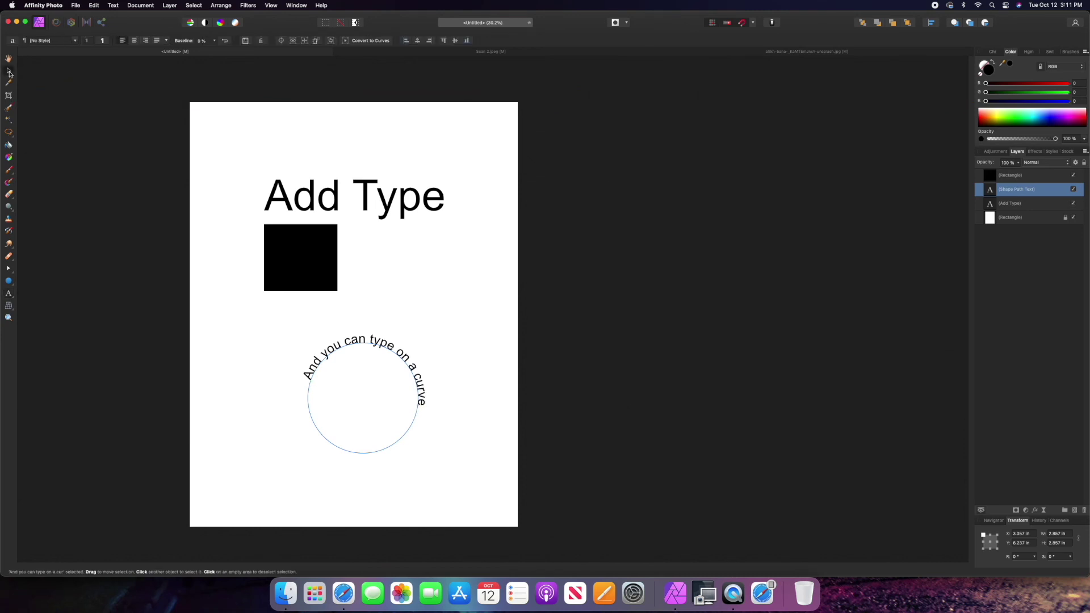
Reposition the path text's start and end points so it runs inside the circle's lower arc, and place it beside the black rectangle
{"action": "key", "text": "t"}
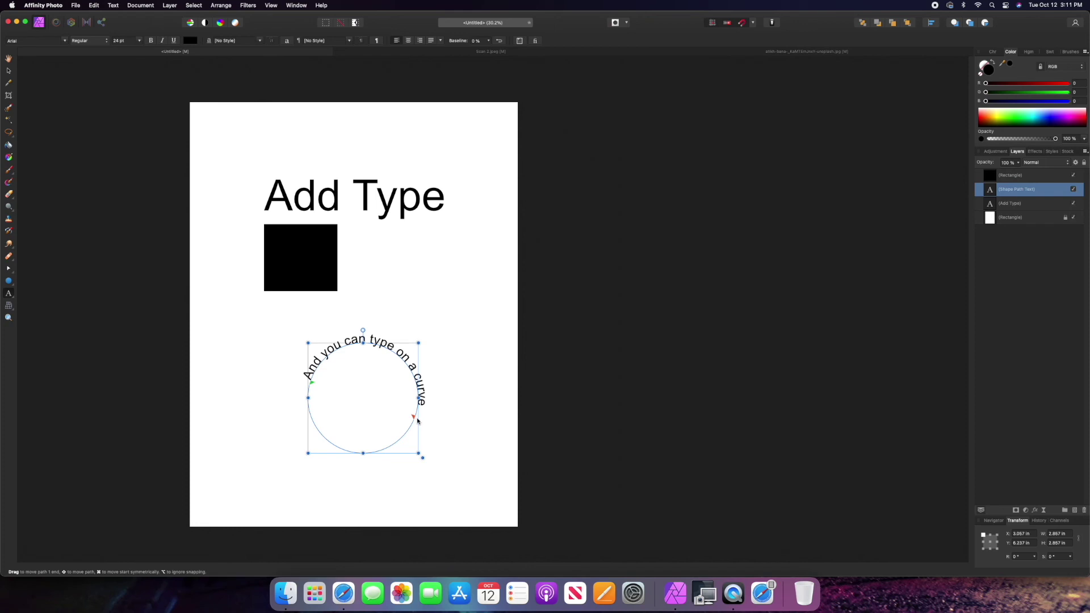
{"action": "mouse_move", "coordinate": [415, 417]}
{"action": "left_mouse_down"}
{"action": "mouse_move", "coordinate": [421, 391]}
{"action": "mouse_move", "coordinate": [413, 416]}
{"action": "left_mouse_up"}
{"action": "left_click_drag", "start_coordinate": [311, 382], "coordinate": [309, 399]}
{"action": "left_click_drag", "start_coordinate": [415, 417], "coordinate": [416, 414]}
{"action": "mouse_move", "coordinate": [361, 331]}
{"action": "left_mouse_down"}
{"action": "mouse_move", "coordinate": [392, 332]}
{"action": "mouse_move", "coordinate": [355, 503]}
{"action": "mouse_move", "coordinate": [408, 451]}
{"action": "mouse_move", "coordinate": [358, 330]}
{"action": "mouse_move", "coordinate": [357, 341]}
{"action": "left_mouse_up"}
{"action": "left_click_drag", "start_coordinate": [309, 403], "coordinate": [429, 401]}
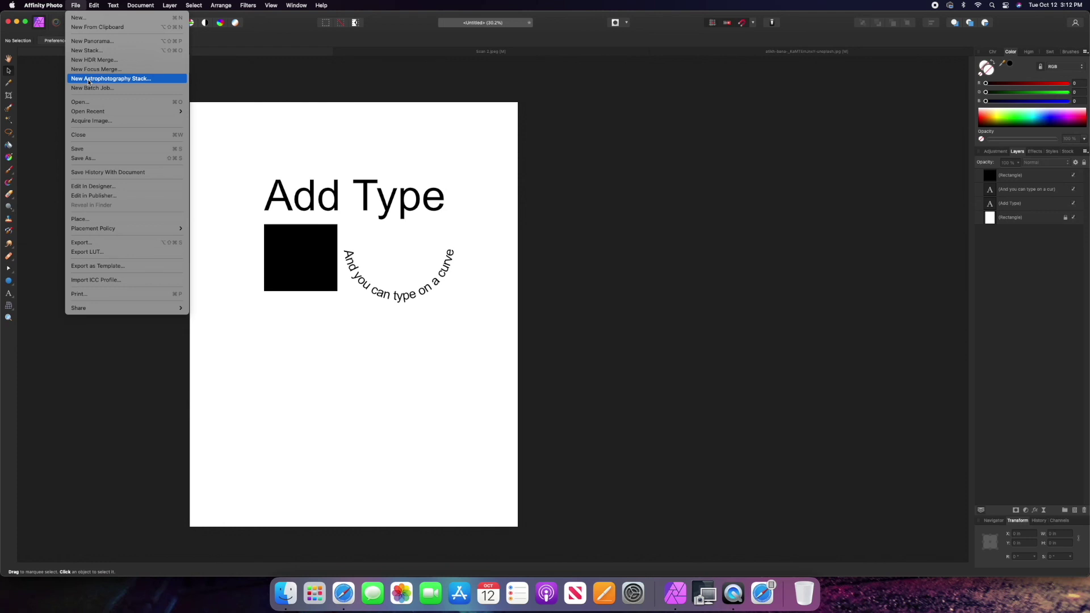
Enable saving the history with the document and save it under the name affinity-photo
{"action": "left_click", "coordinate": [110, 173]}
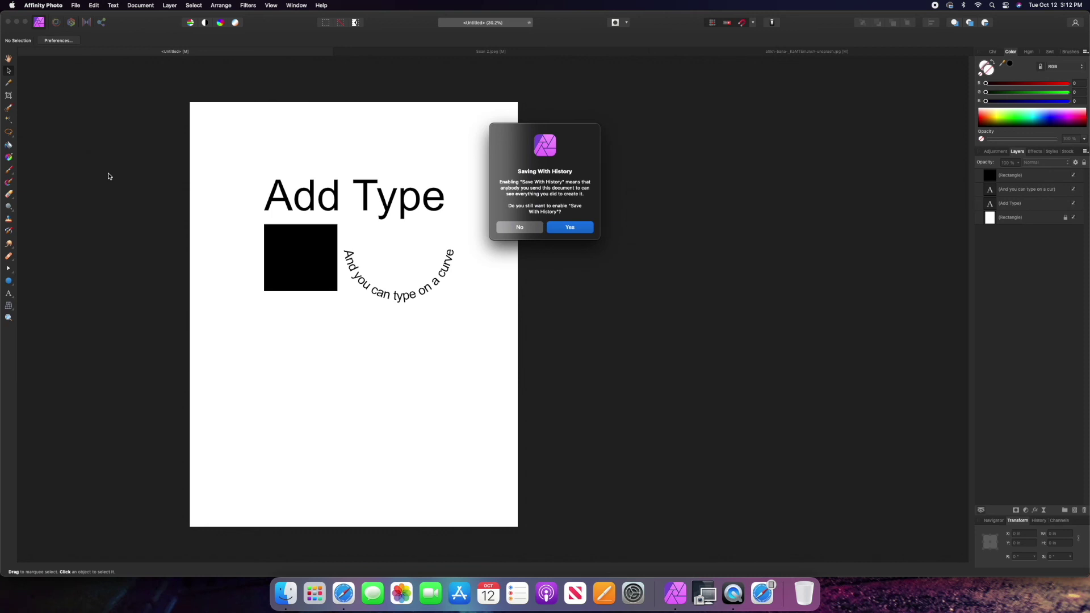
{"action": "left_click", "coordinate": [571, 228]}
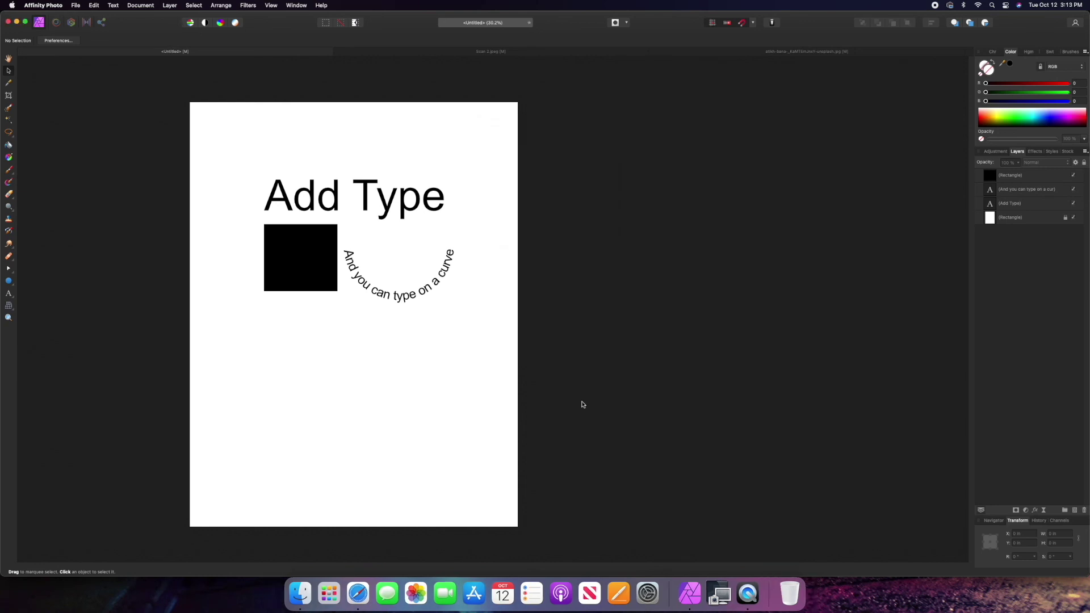
{"action": "left_click", "coordinate": [78, 5]}
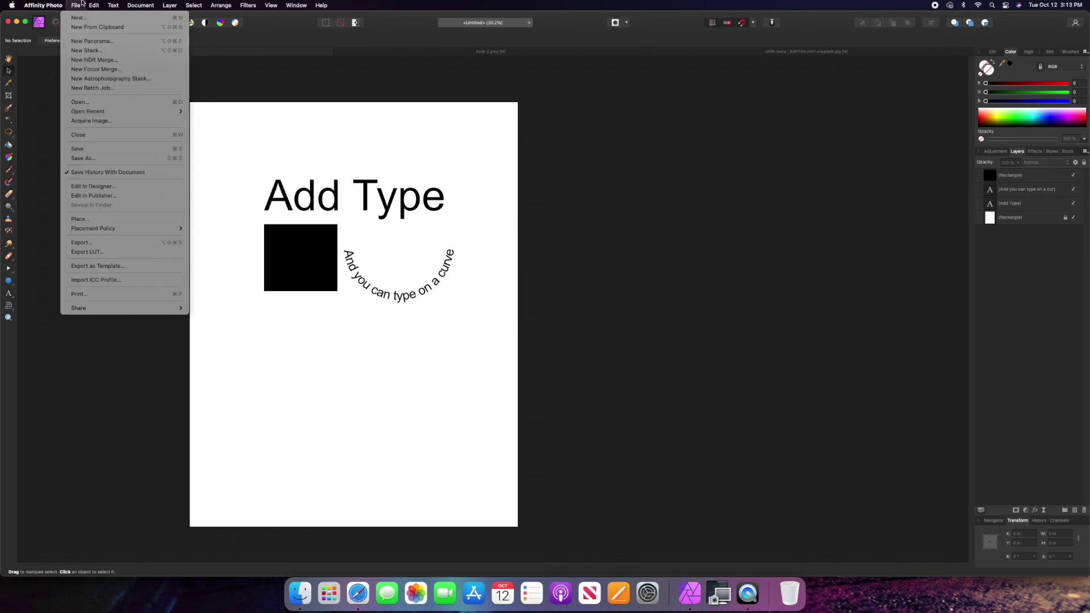
{"action": "left_click", "coordinate": [94, 158]}
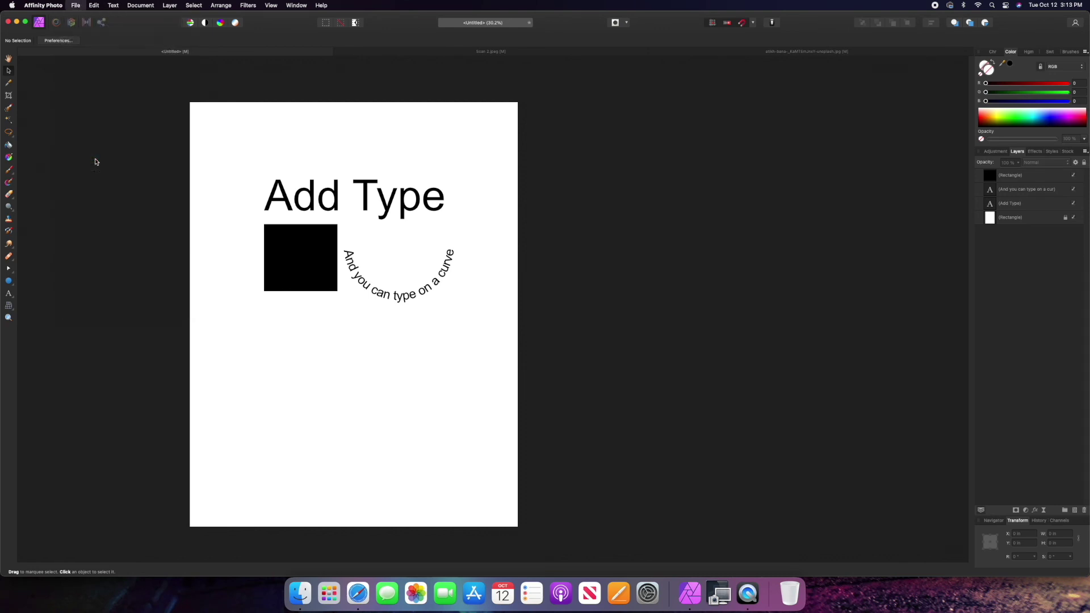
{"action": "left_click", "coordinate": [558, 125]}
{"action": "left_click_drag", "start_coordinate": [558, 125], "coordinate": [504, 123]}
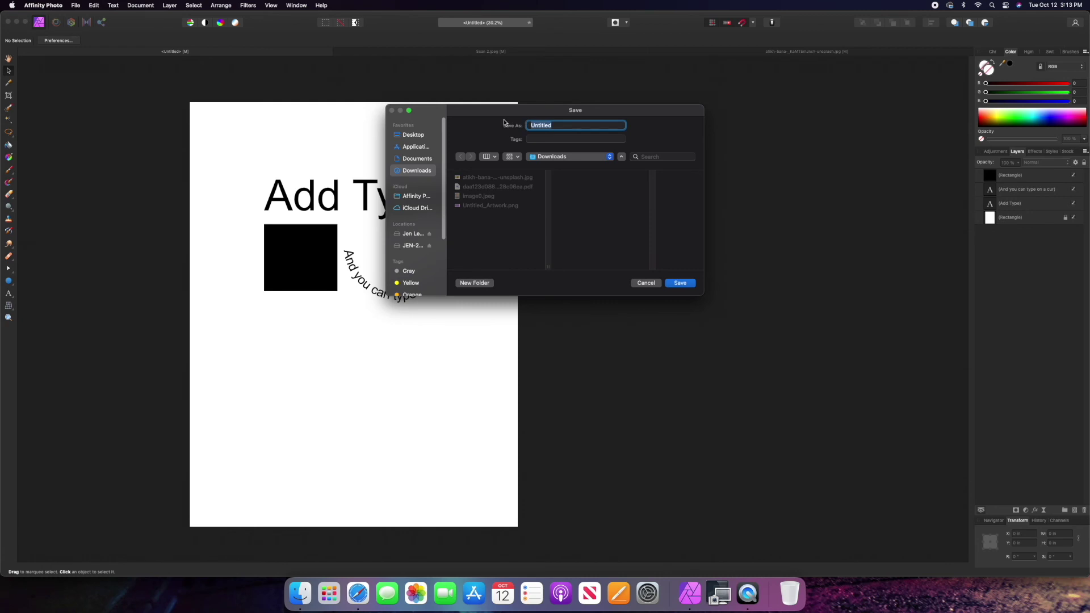
{"action": "type", "text": "affinity-photo"}
{"action": "key", "text": "Return"}
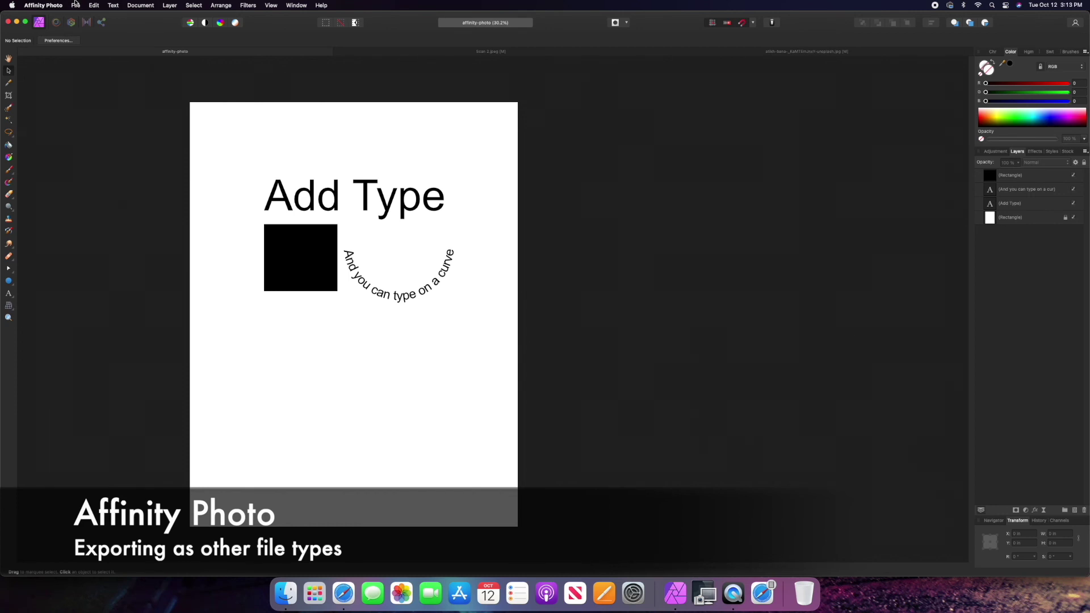
Export the whole document as a PSD with the "PSD (preserve accuracy)" preset, named affinity-photo, in the Affinity-Photo-Tips-TUT folder
{"action": "left_click", "coordinate": [76, 5]}
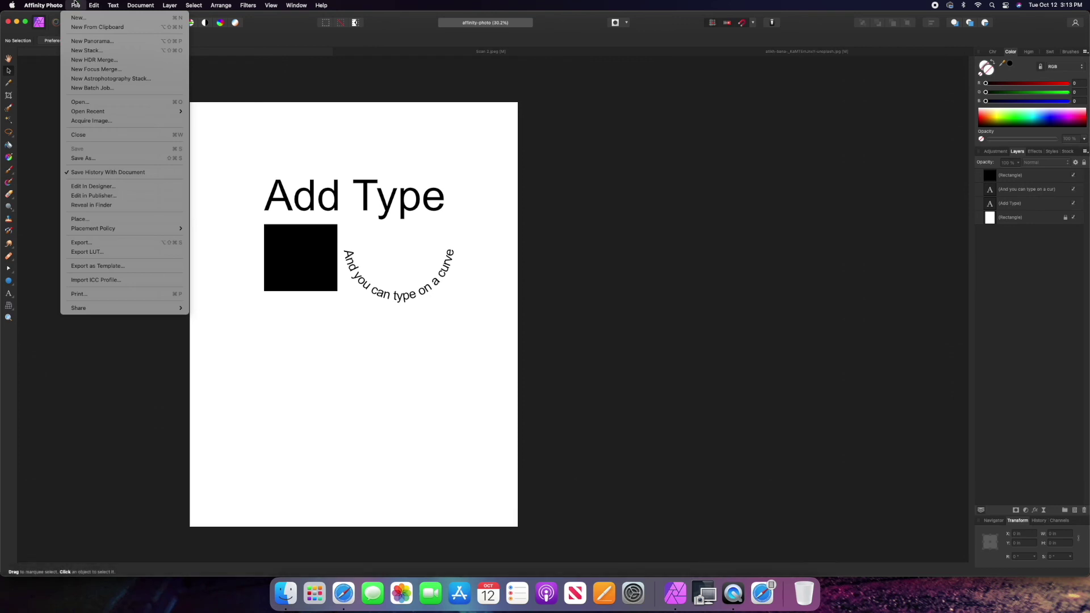
{"action": "left_click", "coordinate": [108, 244]}
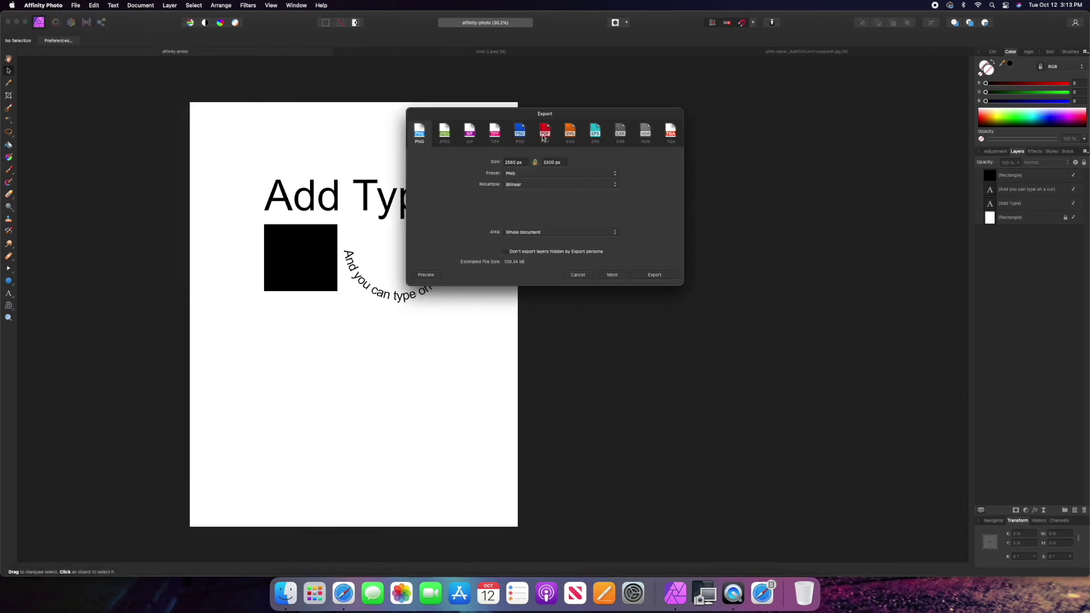
{"action": "left_click", "coordinate": [518, 130]}
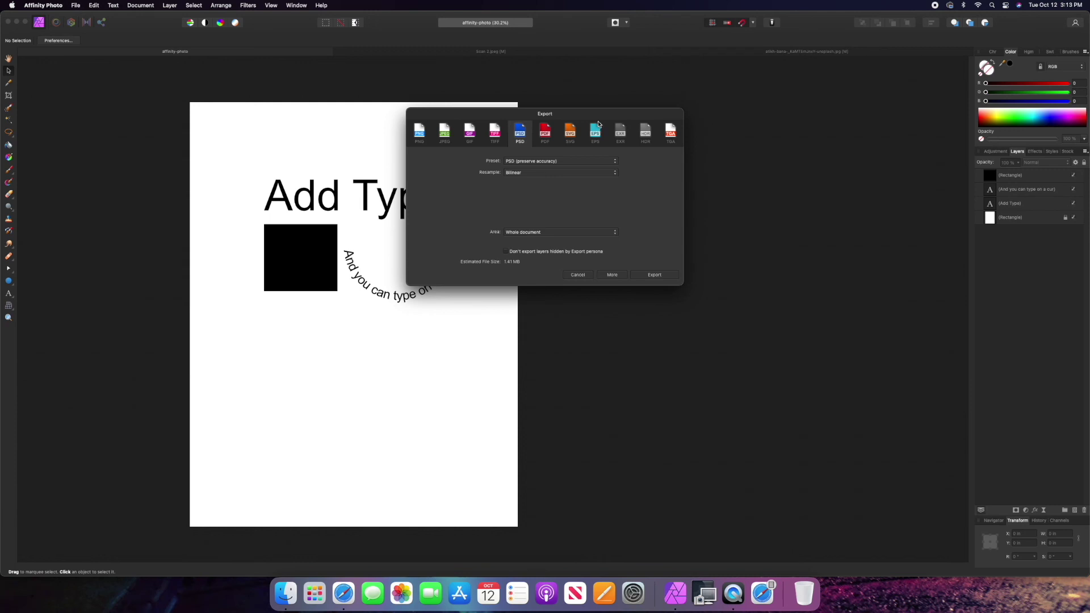
{"action": "left_click", "coordinate": [529, 162]}
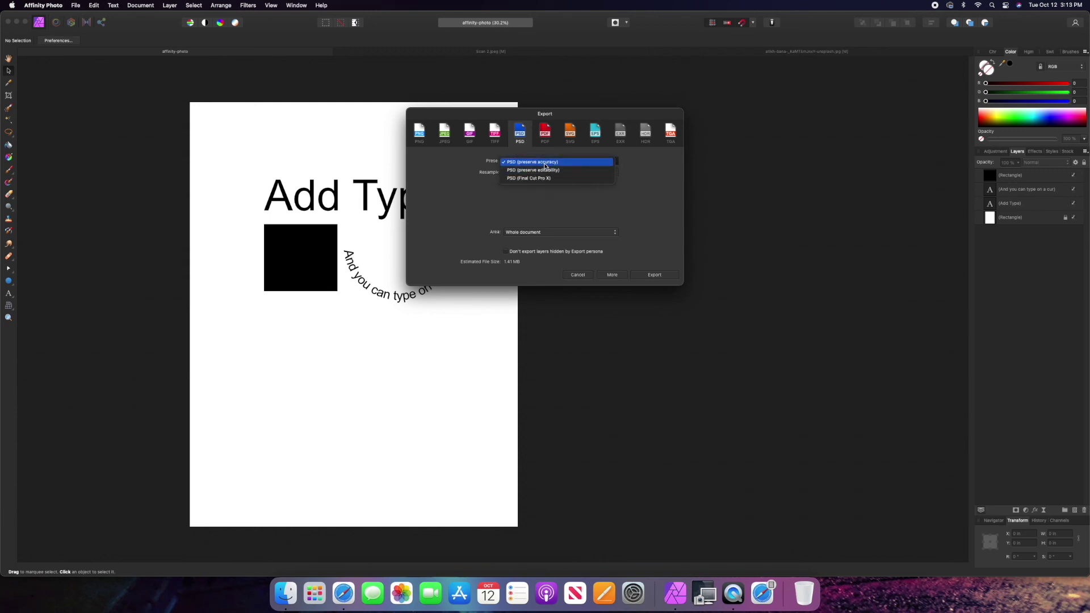
{"action": "left_click", "coordinate": [657, 264]}
{"action": "left_click", "coordinate": [656, 276]}
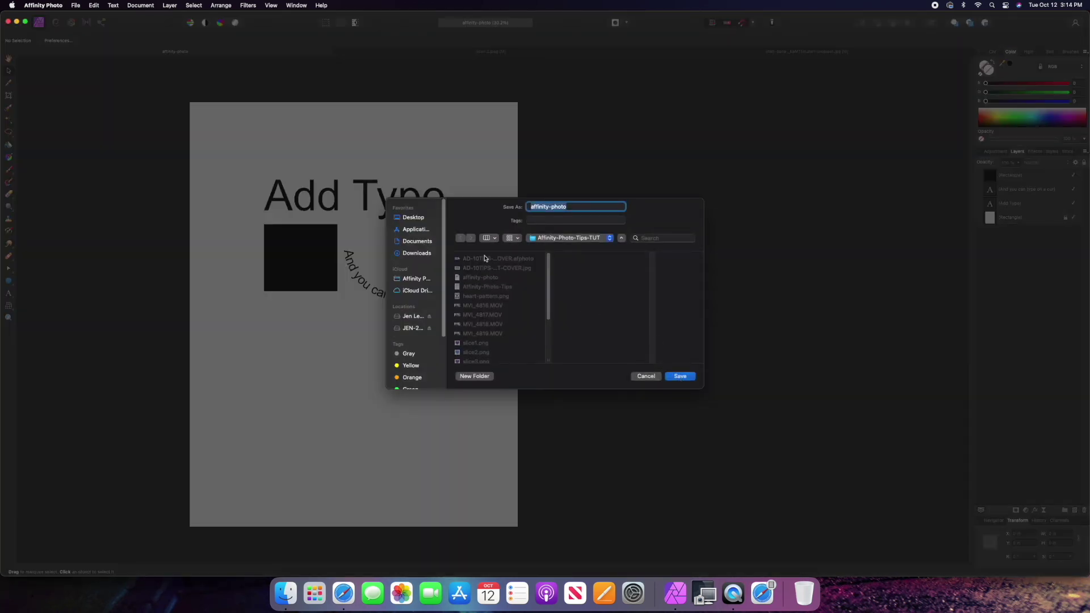
{"action": "left_click", "coordinate": [679, 376]}
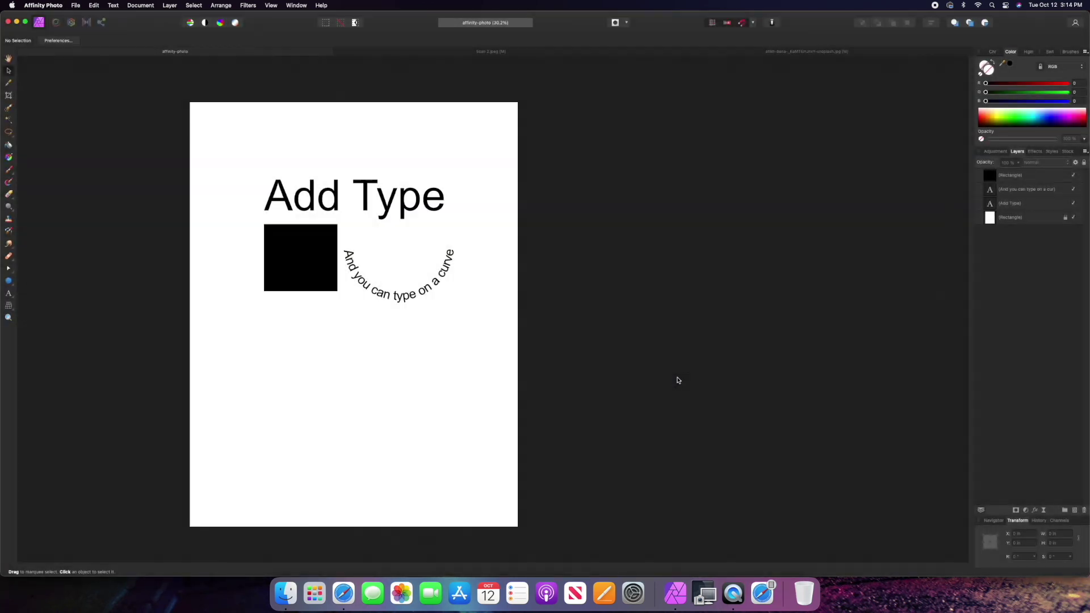